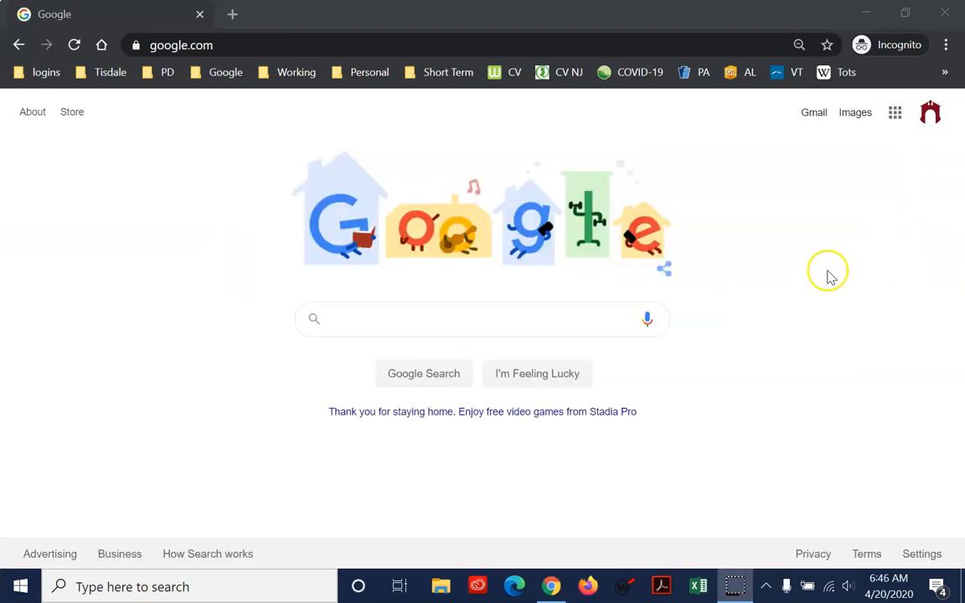
# Go to the Google Sites home page at sites.google.com
pyautogui.click(381, 37)
pyautogui.write('sites.')
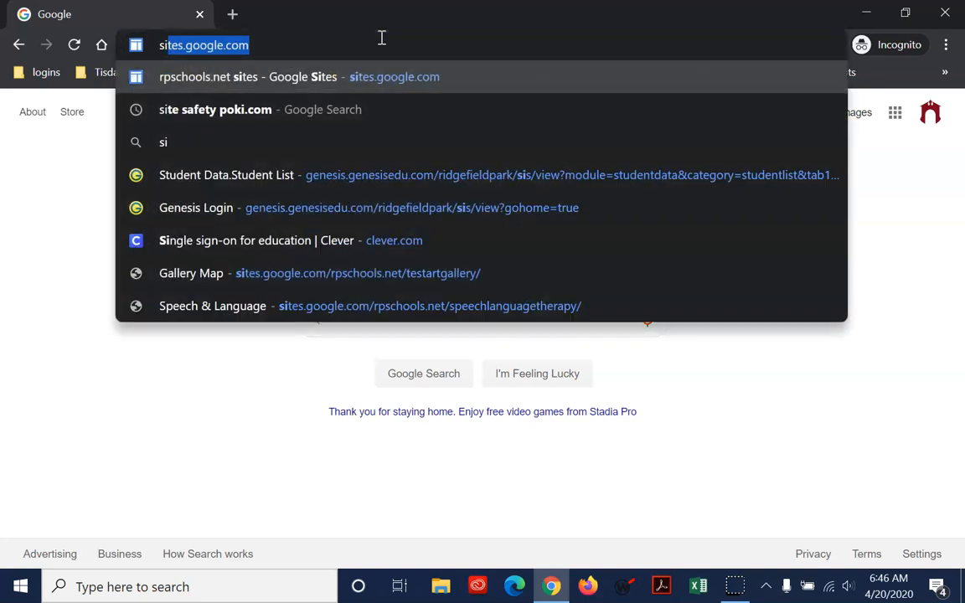
pyautogui.press('Return')
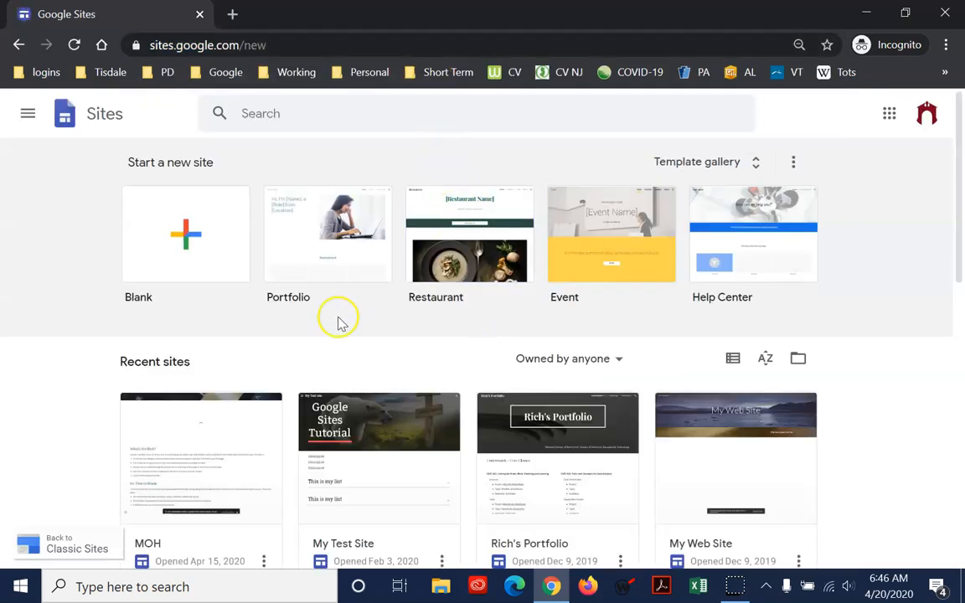
# View the Classic Sites list and return to new Google Sites
pyautogui.click(29, 114)
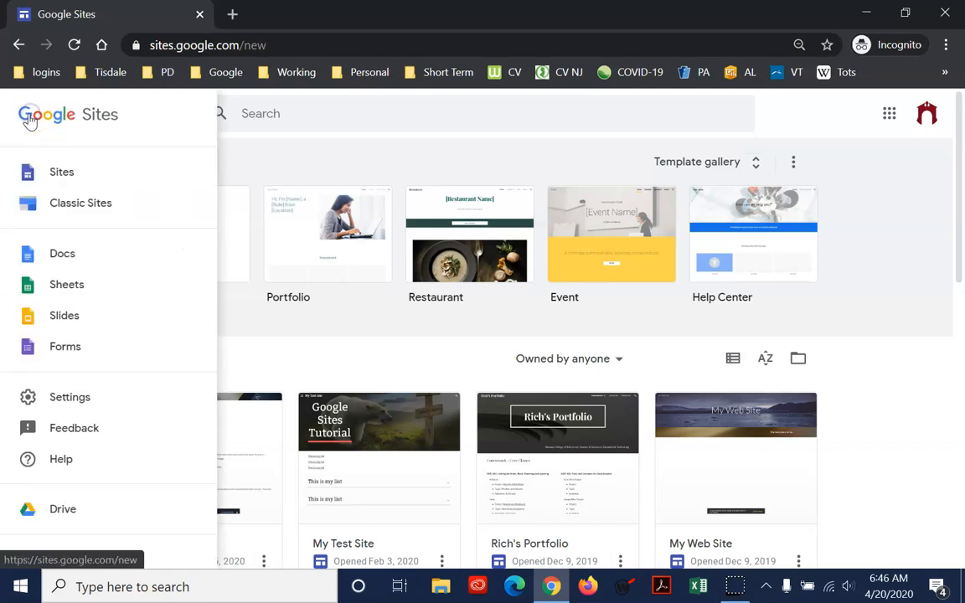
pyautogui.click(76, 209)
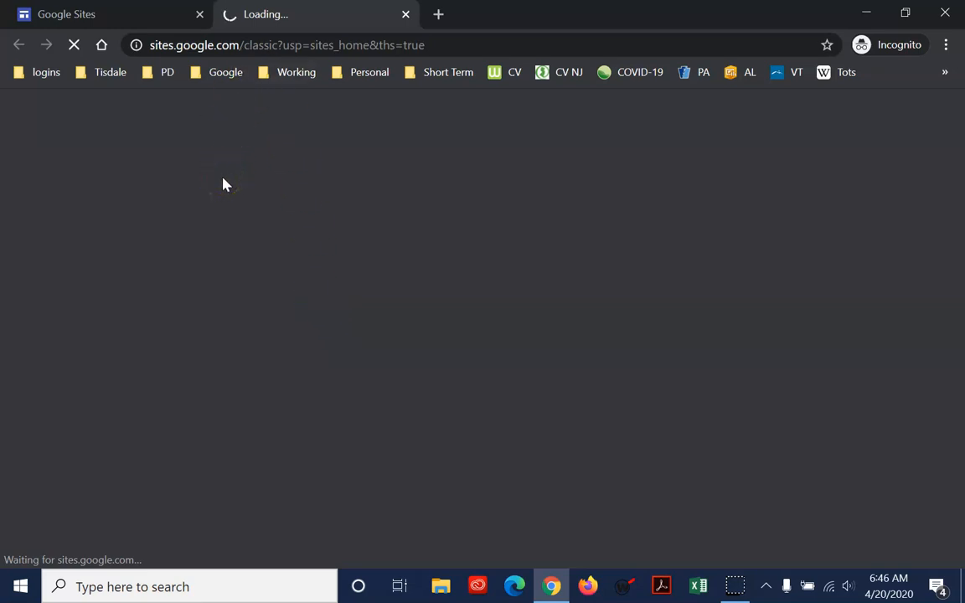
pyautogui.click(307, 45)
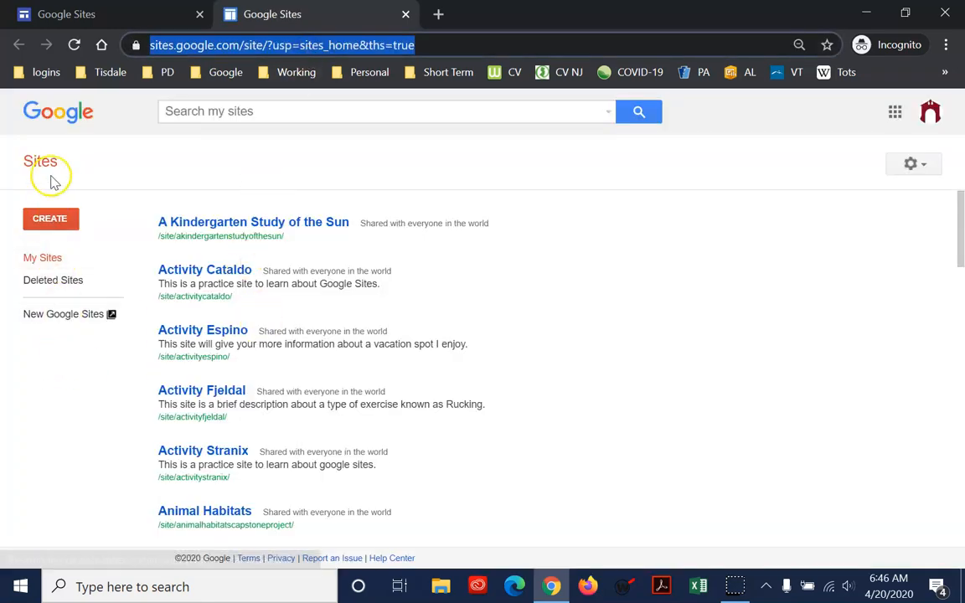
pyautogui.click(36, 322)
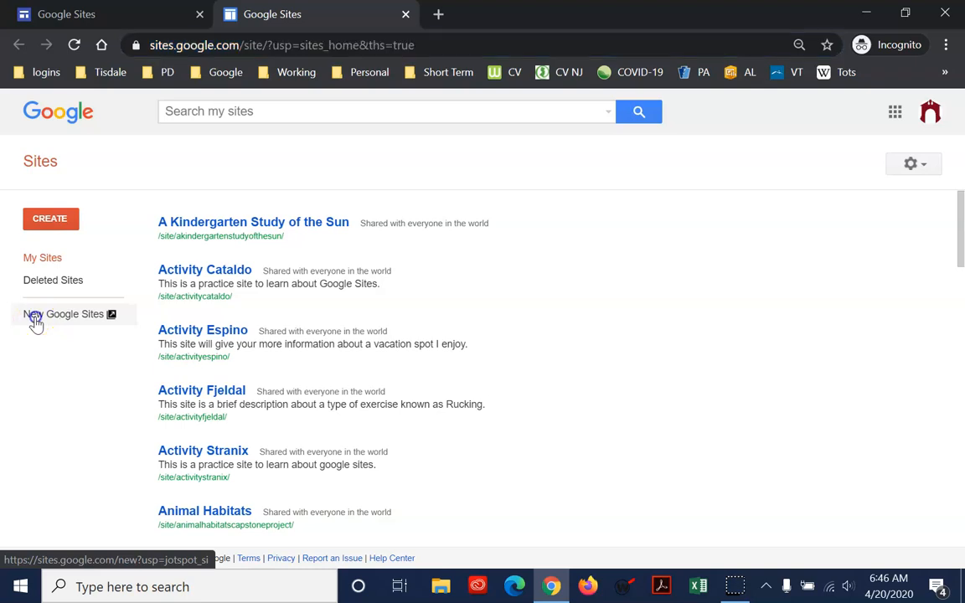
# Create a new site from the Blank template
pyautogui.scroll(-2, 570, 344)
pyautogui.scroll(2, 570, 342)
pyautogui.scroll(-10, 586, 352)
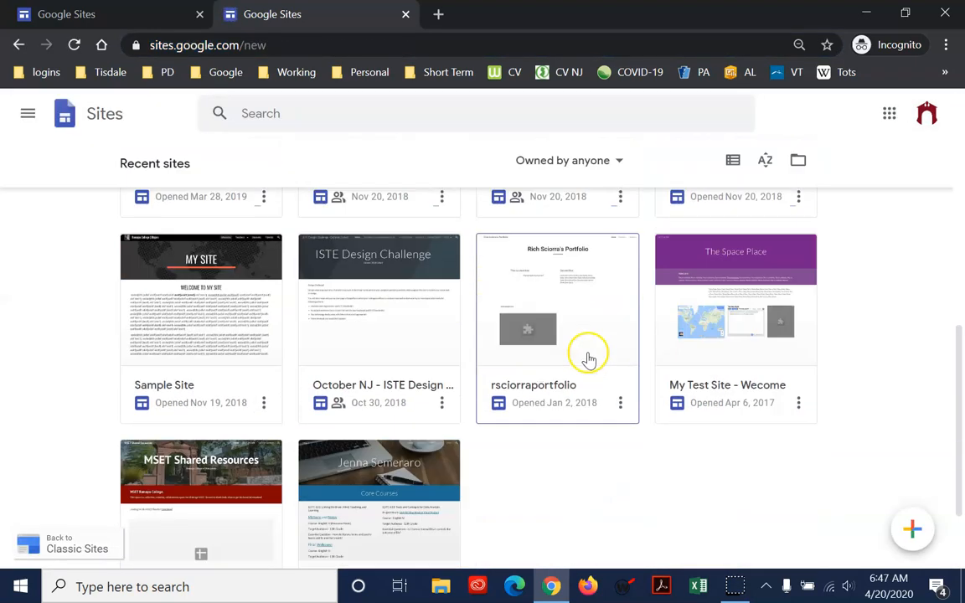
pyautogui.scroll(10, 586, 360)
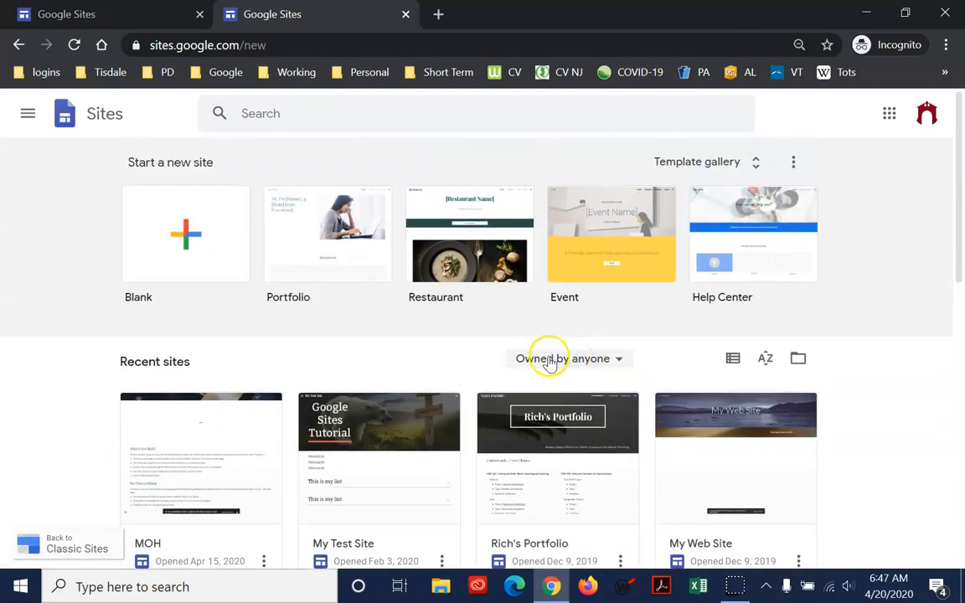
pyautogui.scroll(-3, 818, 501)
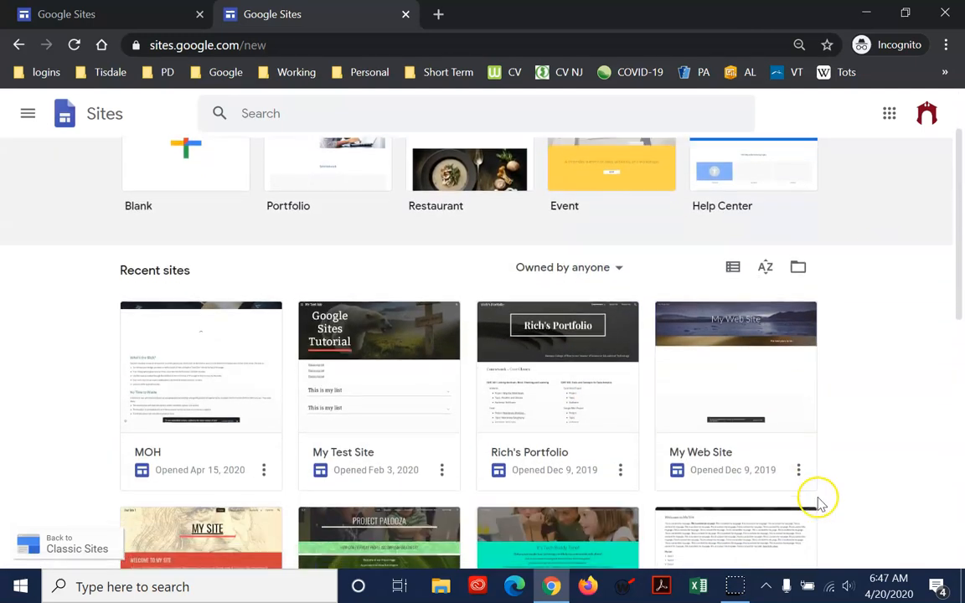
pyautogui.scroll(2, 895, 457)
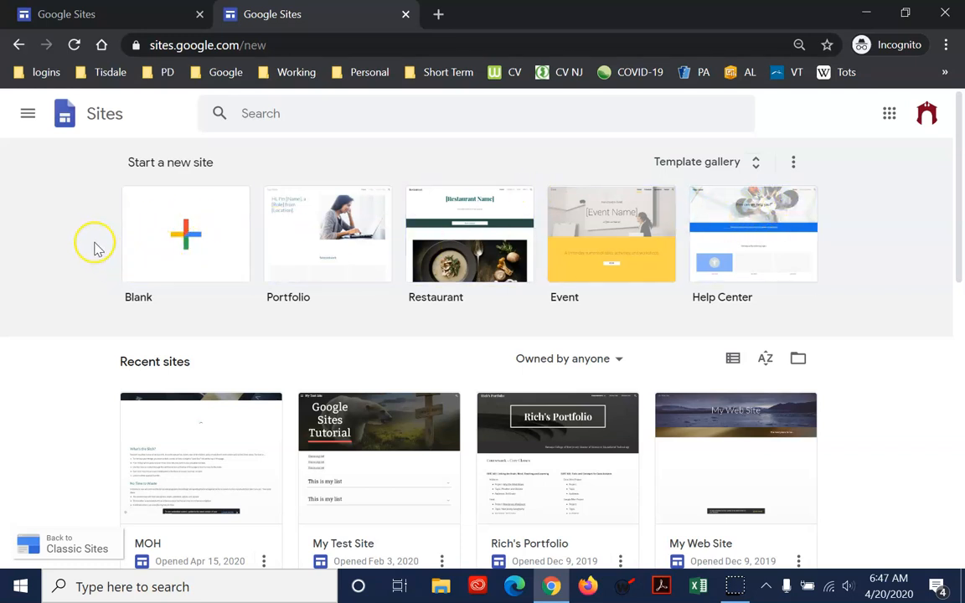
pyautogui.click(168, 238)
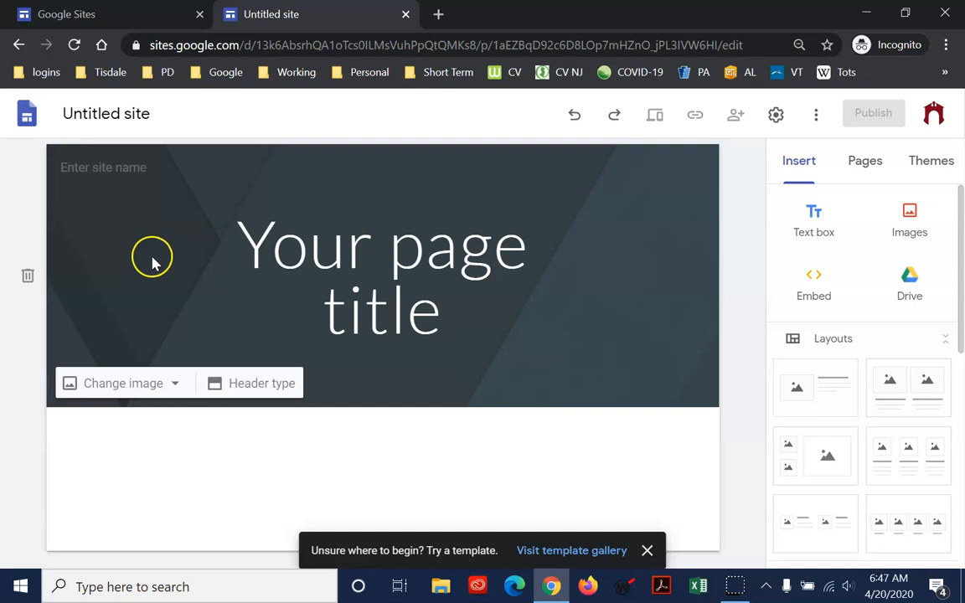
# Rename the untitled site document as DBO_Test
pyautogui.click(121, 117)
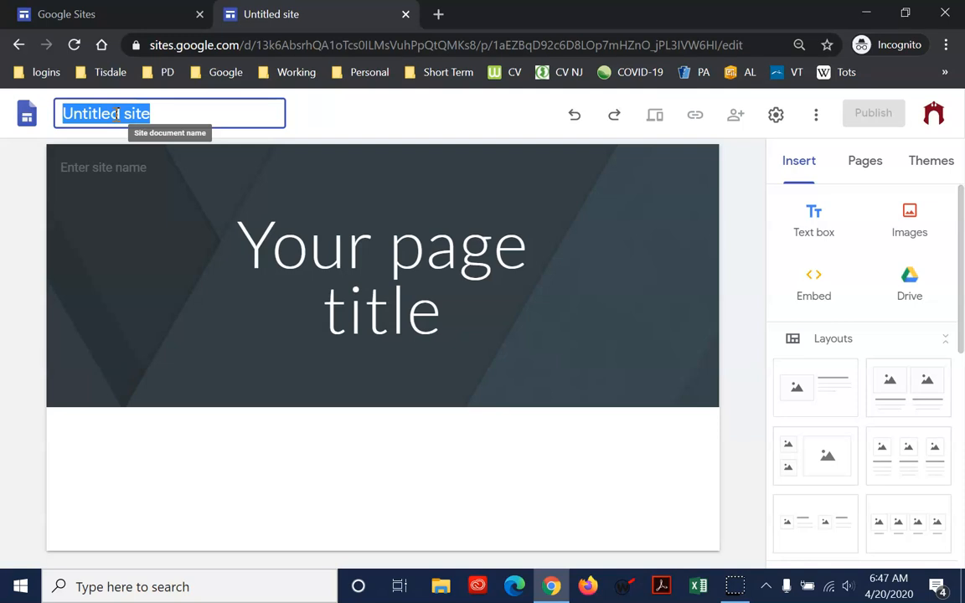
pyautogui.write('DBO_Test')
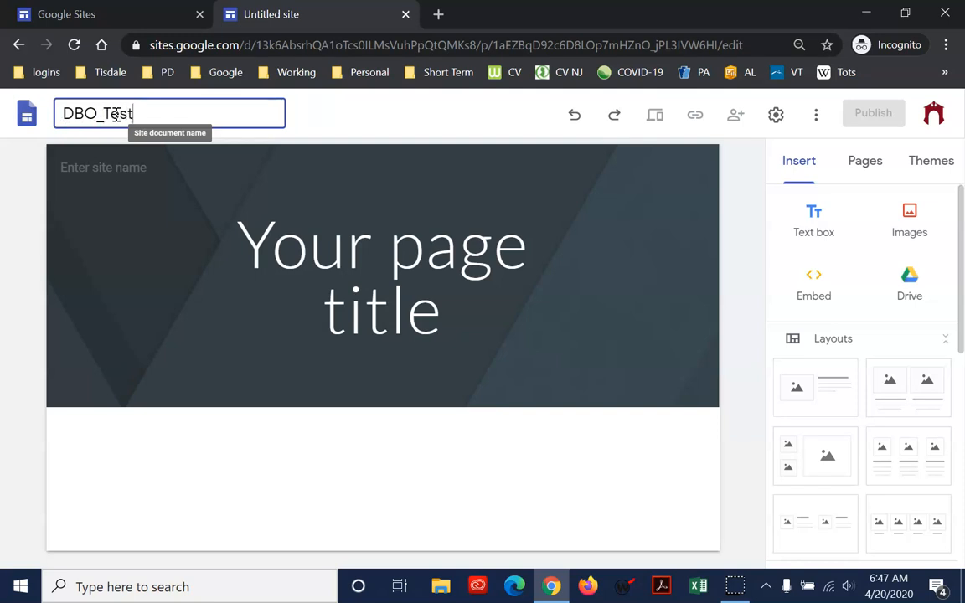
pyautogui.click(310, 316)
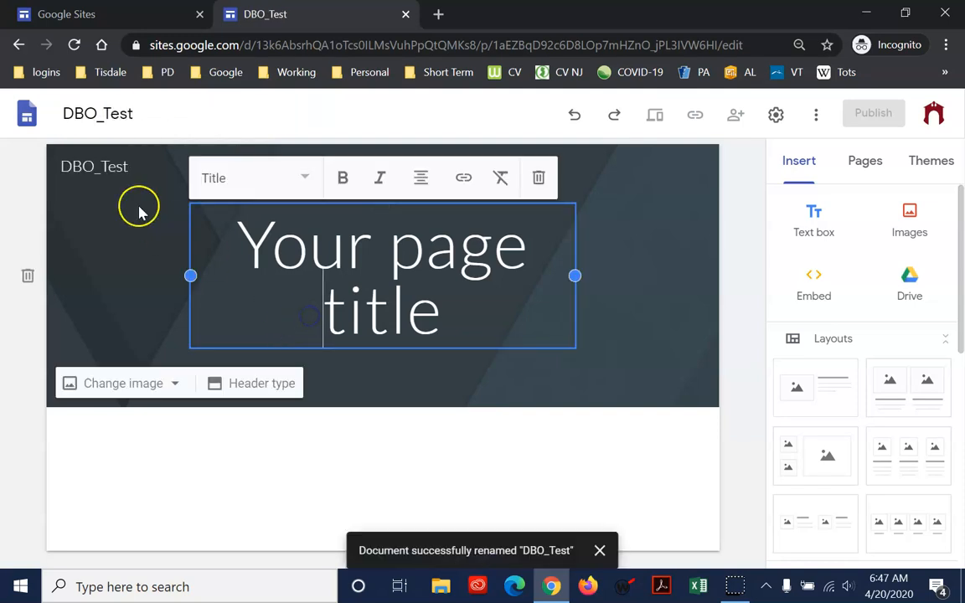
# Widen the header's page title text box on both sides so that it spans most of the banner
pyautogui.click(366, 308)
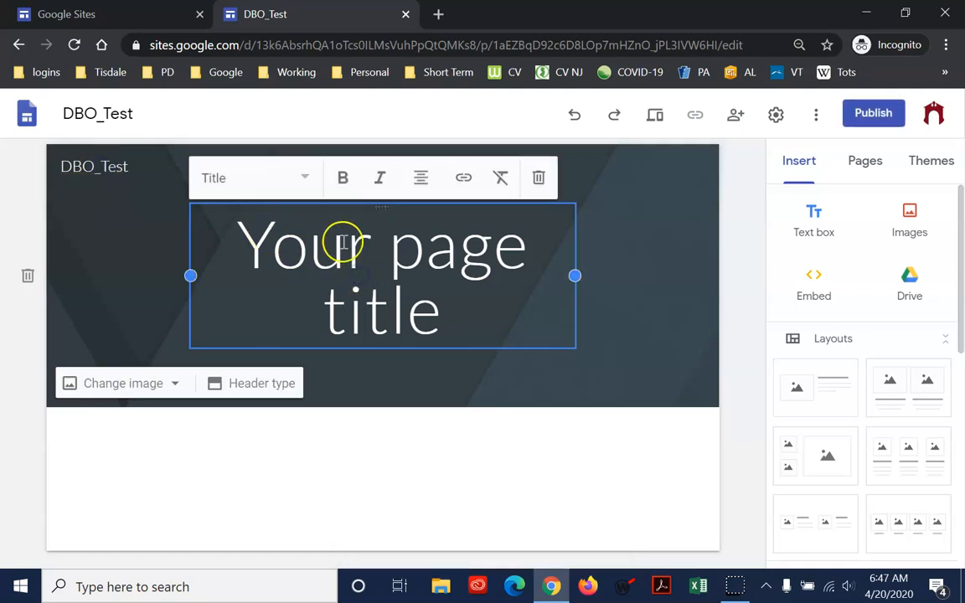
pyautogui.click(124, 173)
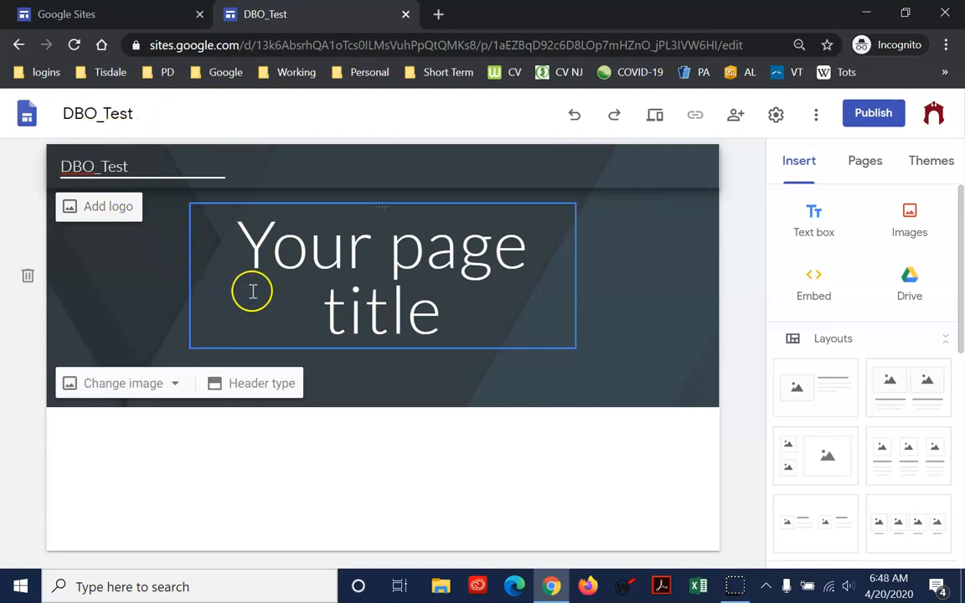
pyautogui.click(206, 272)
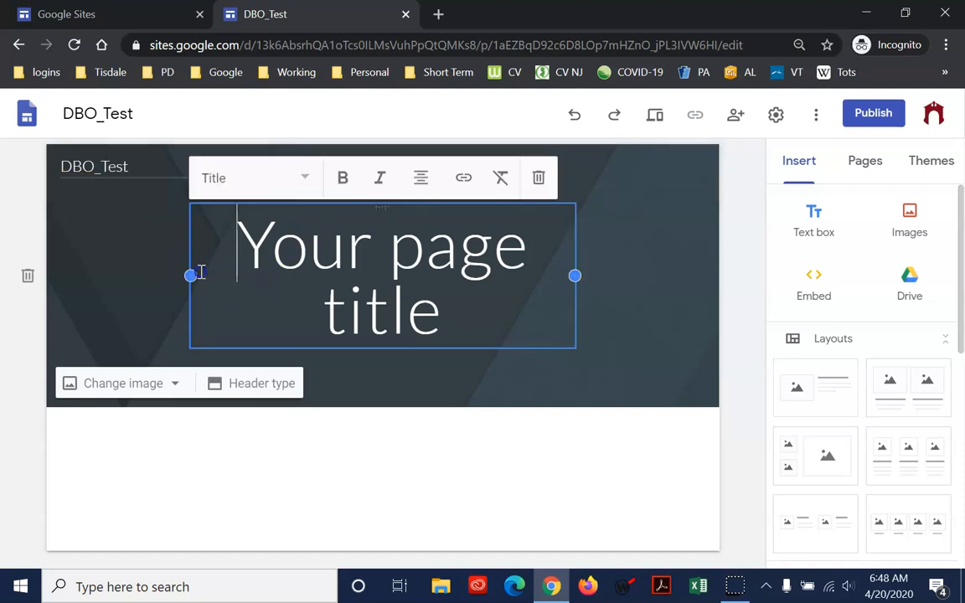
pyautogui.moveTo(193, 275); pyautogui.dragTo(88, 276)
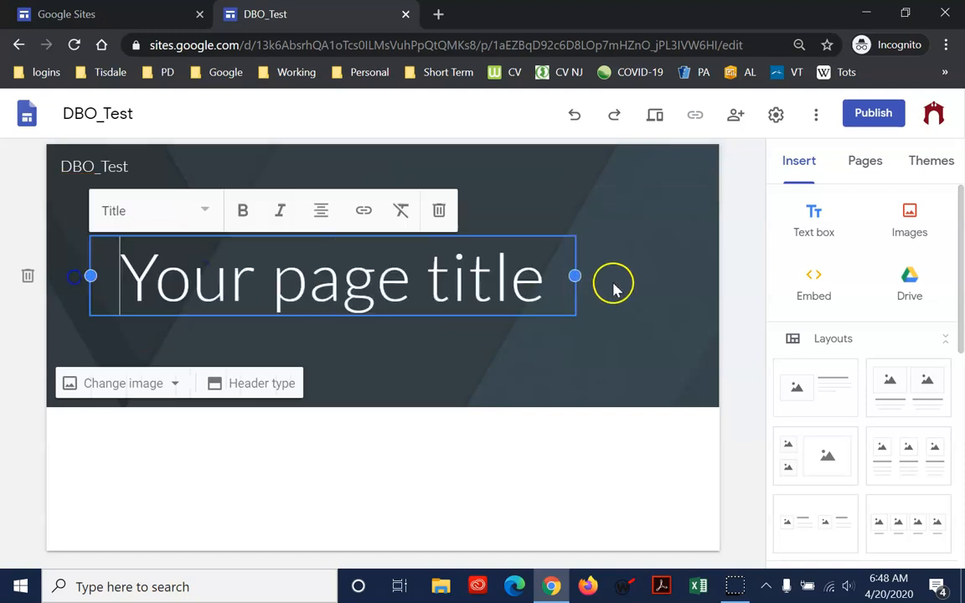
pyautogui.moveTo(577, 275); pyautogui.dragTo(697, 289)
pyautogui.click(637, 288)
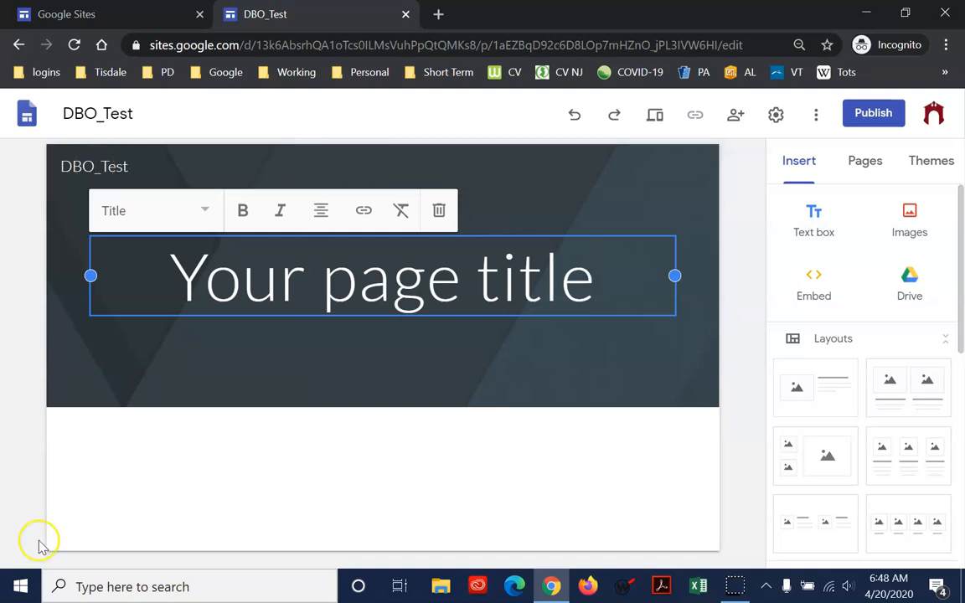
# Replace the placeholder page title in the header with "Ramapo Rescue"
pyautogui.moveTo(181, 282); pyautogui.dragTo(607, 295)
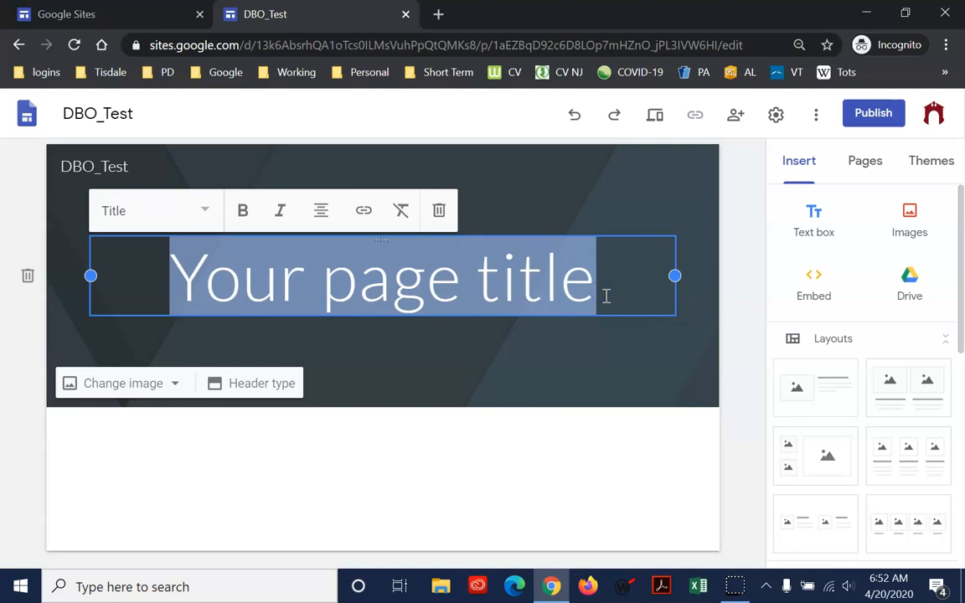
pyautogui.write('Ramapo ')
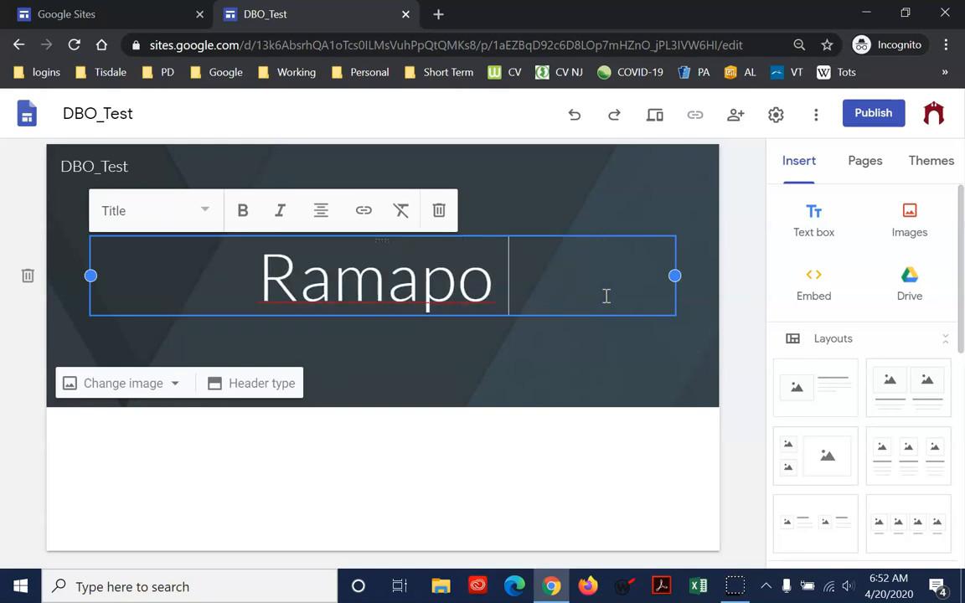
pyautogui.write('Rescue')
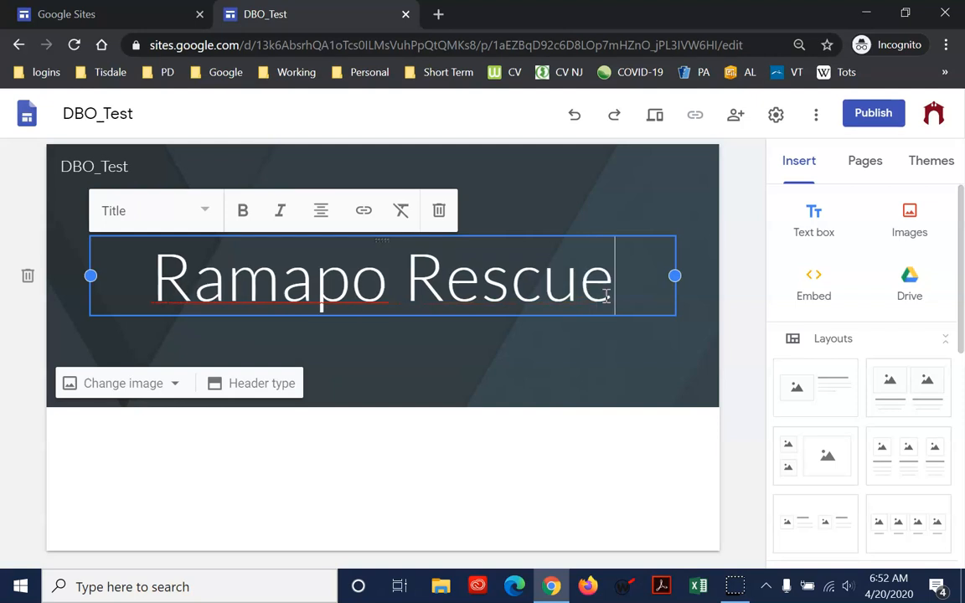
pyautogui.click(544, 280)
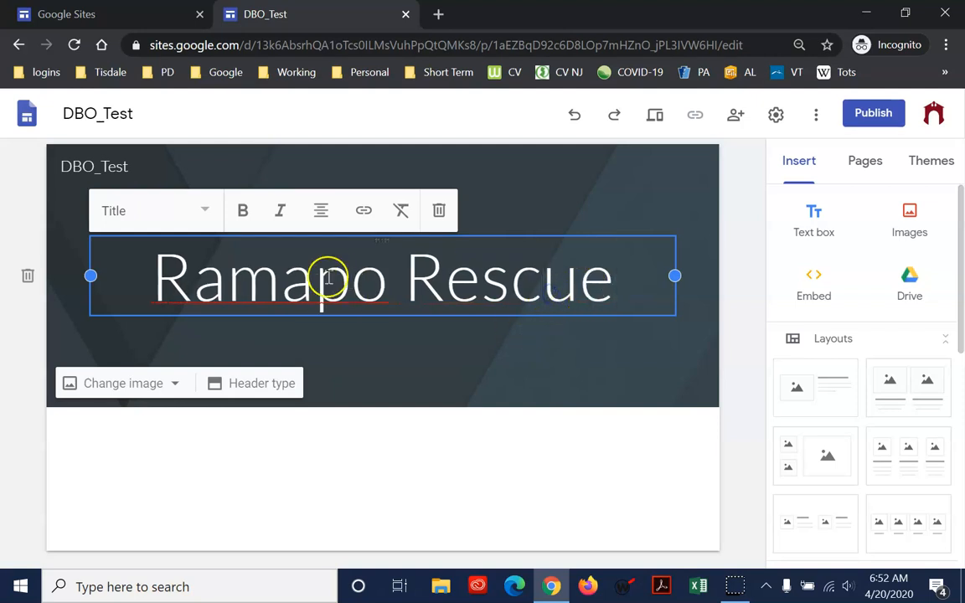
# Change the site name shown in the header to "RRescue"
pyautogui.click(94, 164)
pyautogui.moveTo(130, 164); pyautogui.dragTo(43, 167)
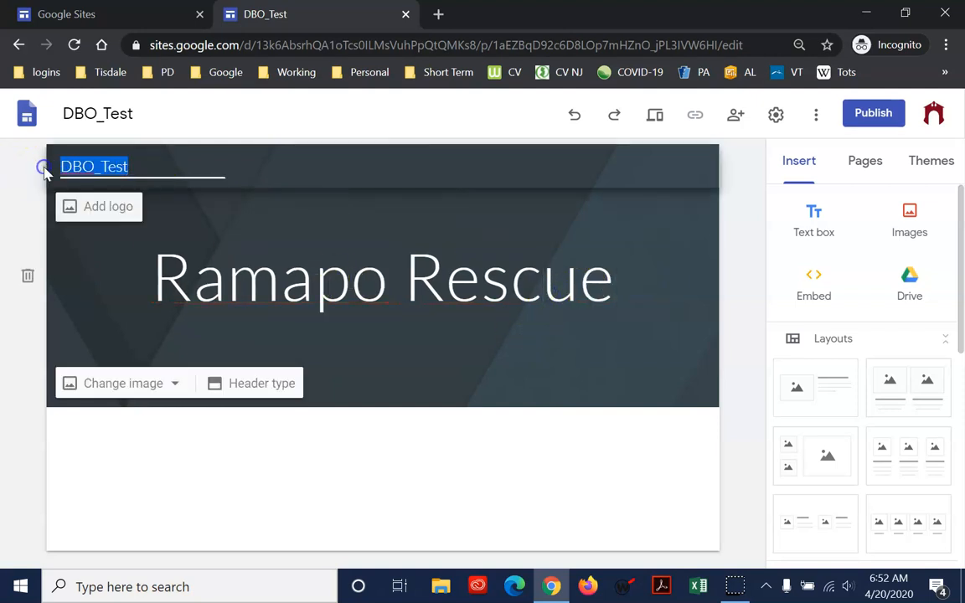
pyautogui.write('RRescue')
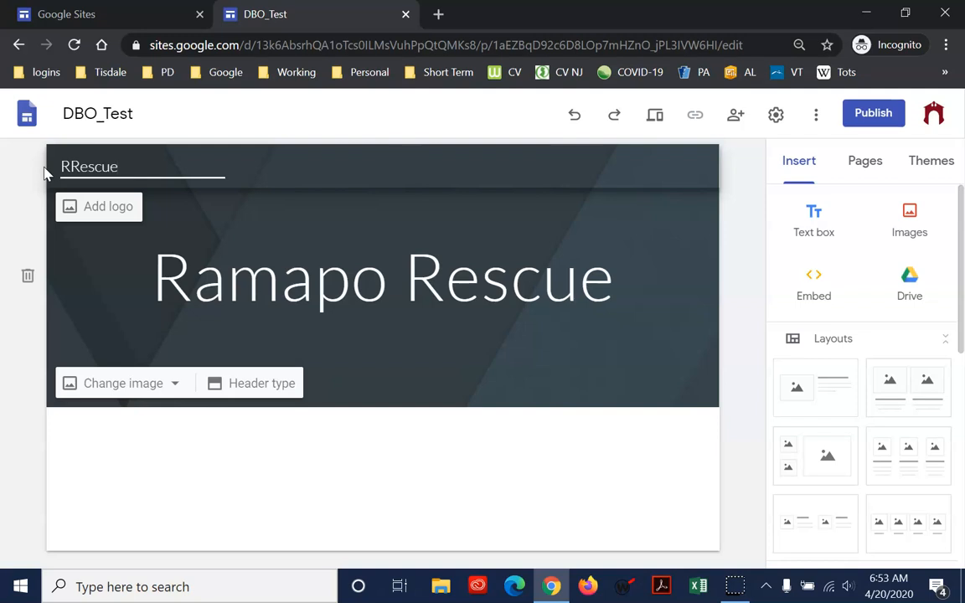
pyautogui.click(457, 464)
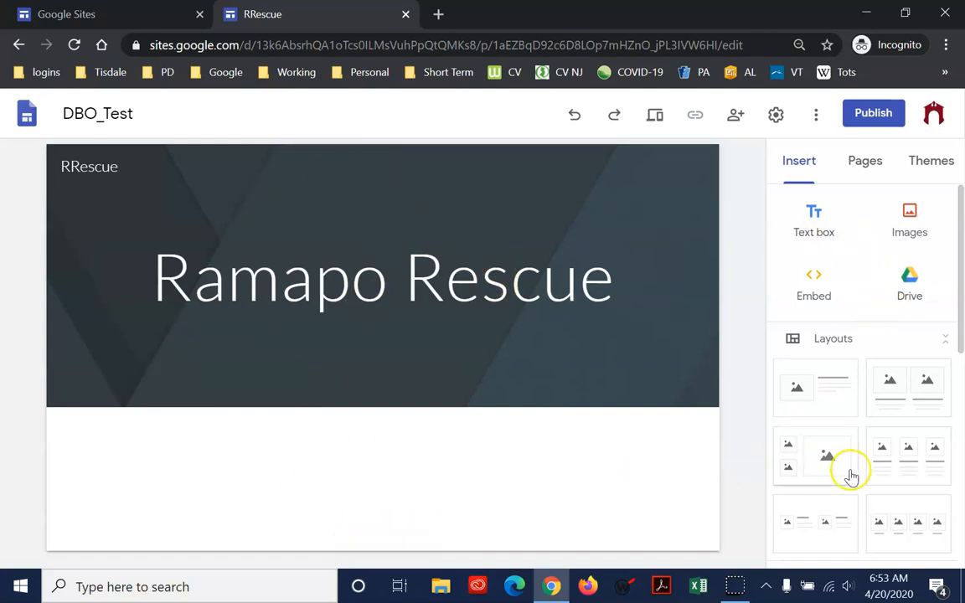
# Try left alignment on the page title and set it back to centre alignment
pyautogui.click(339, 300)
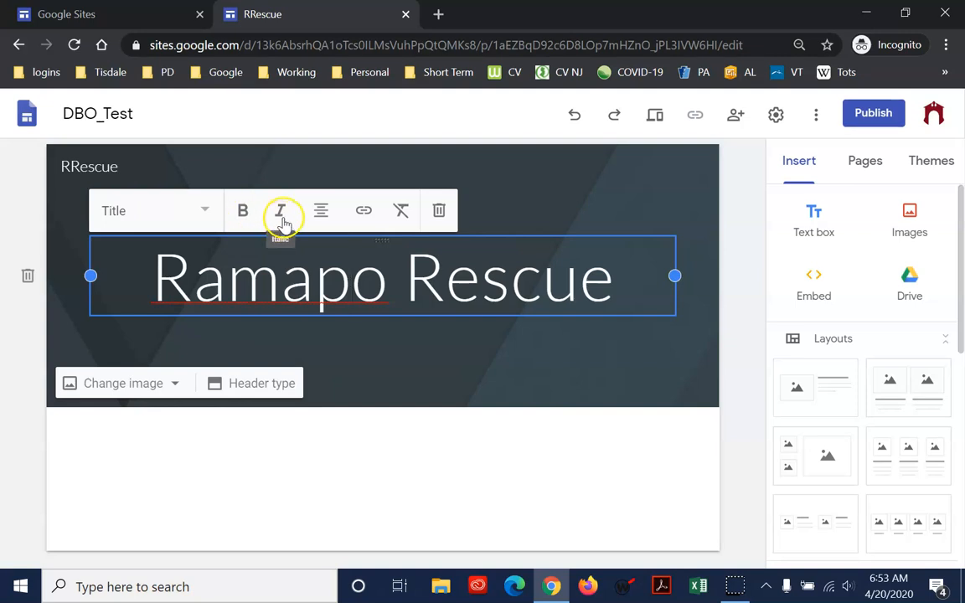
pyautogui.click(321, 214)
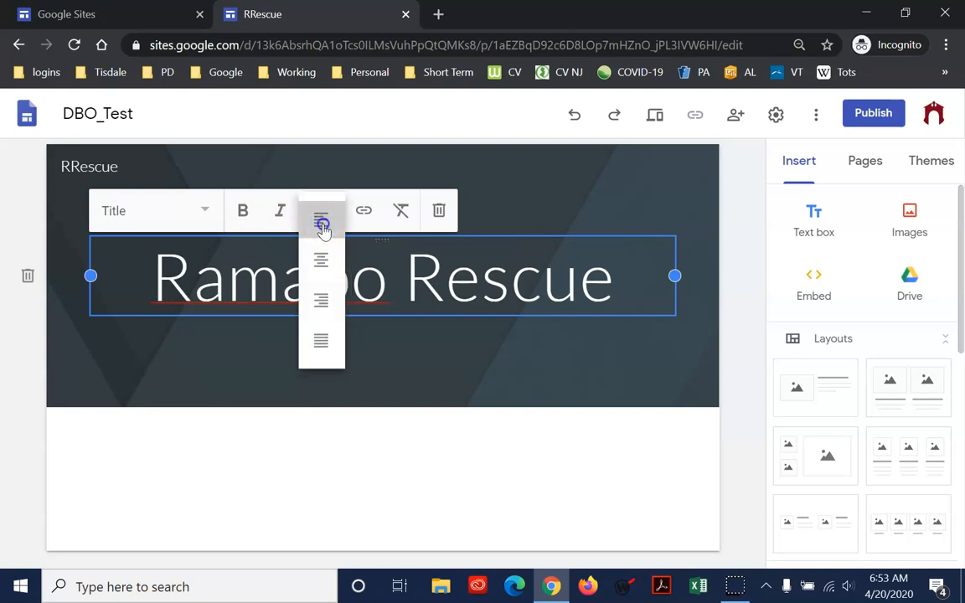
pyautogui.click(320, 219)
pyautogui.click(319, 216)
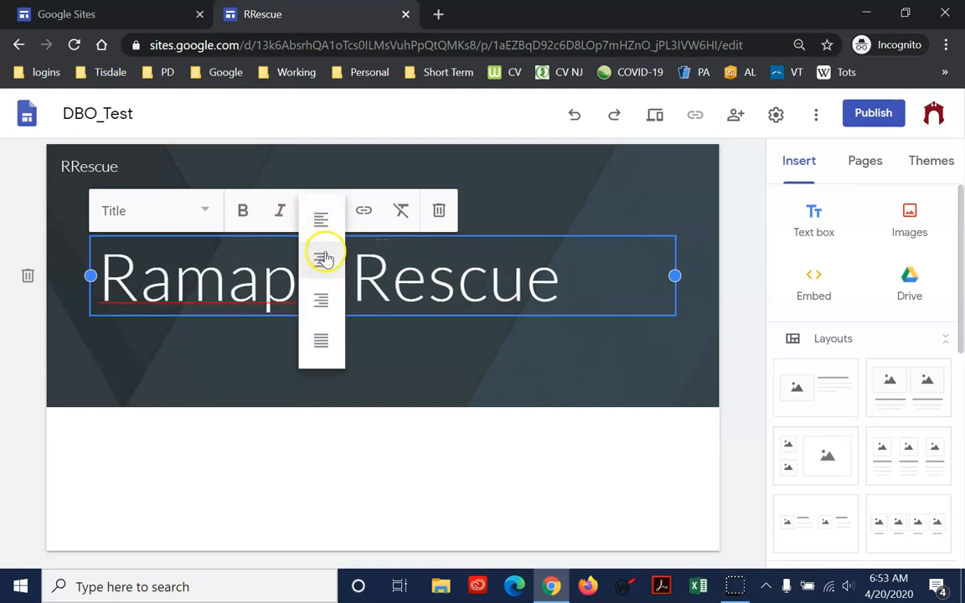
pyautogui.click(323, 252)
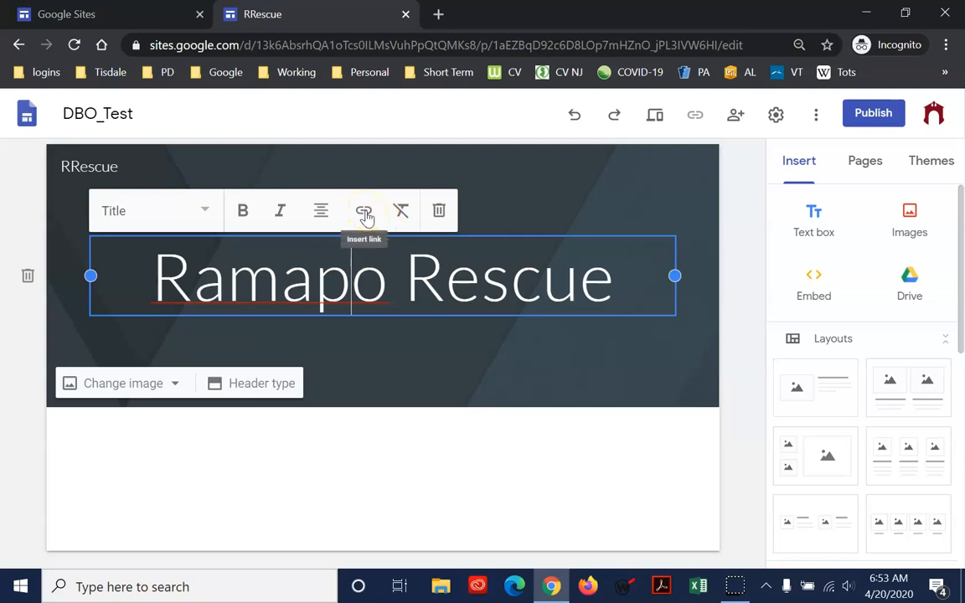
# Open google.com in a new browser tab and copy its web address
pyautogui.click(443, 16)
pyautogui.write('google.com')
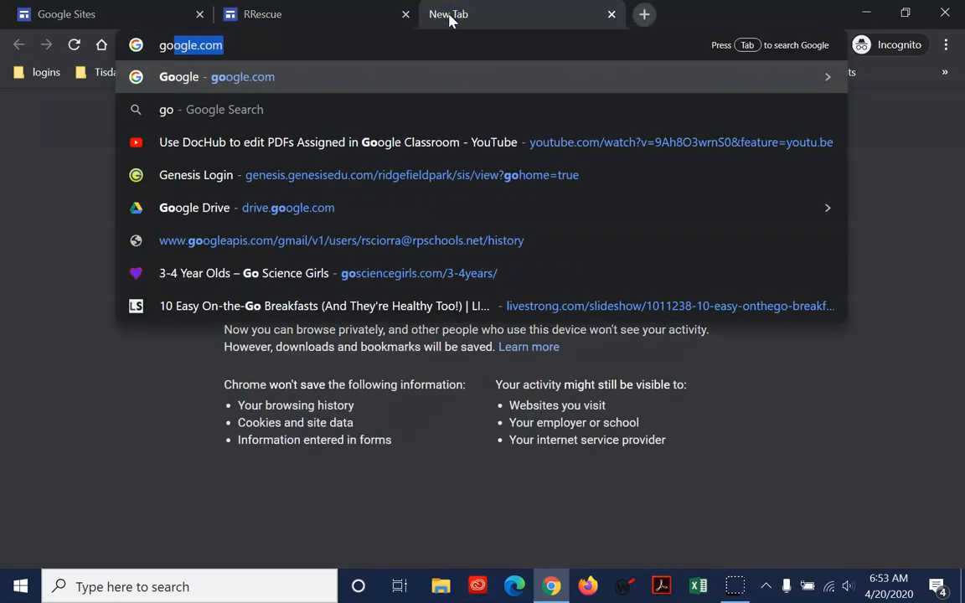
pyautogui.press('Return')
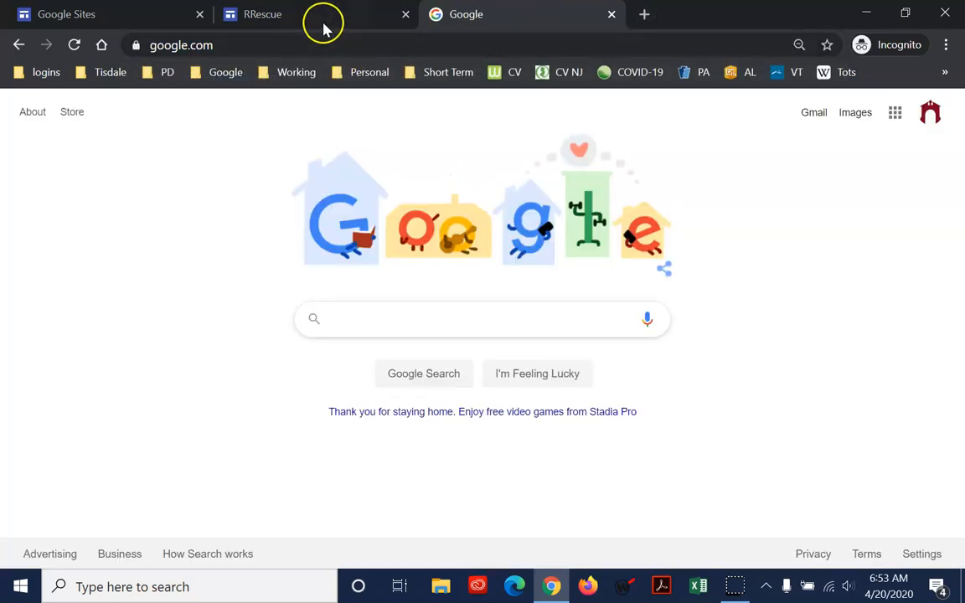
pyautogui.click(291, 46)
pyautogui.rightClick(285, 45)
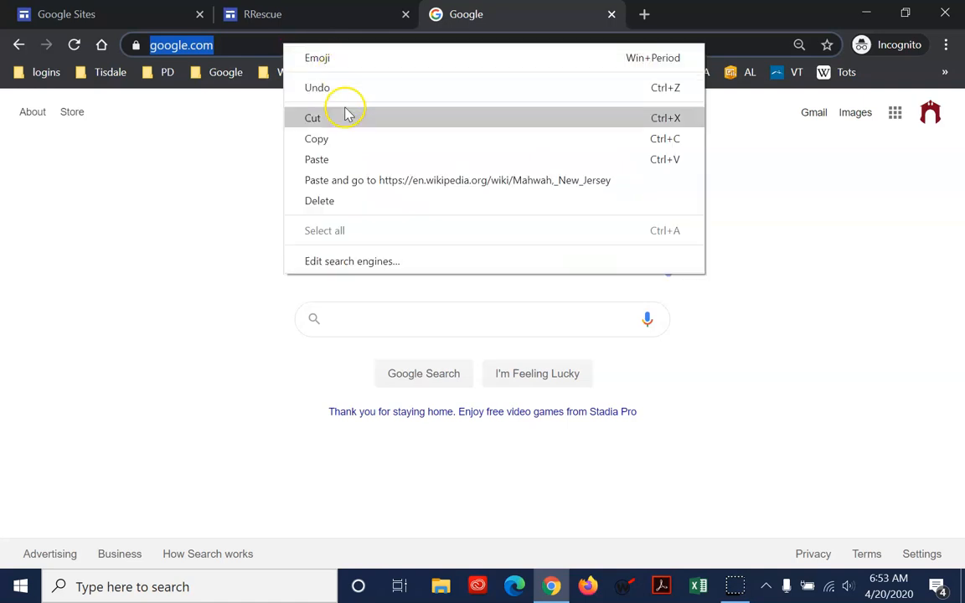
pyautogui.click(356, 144)
pyautogui.click(312, 22)
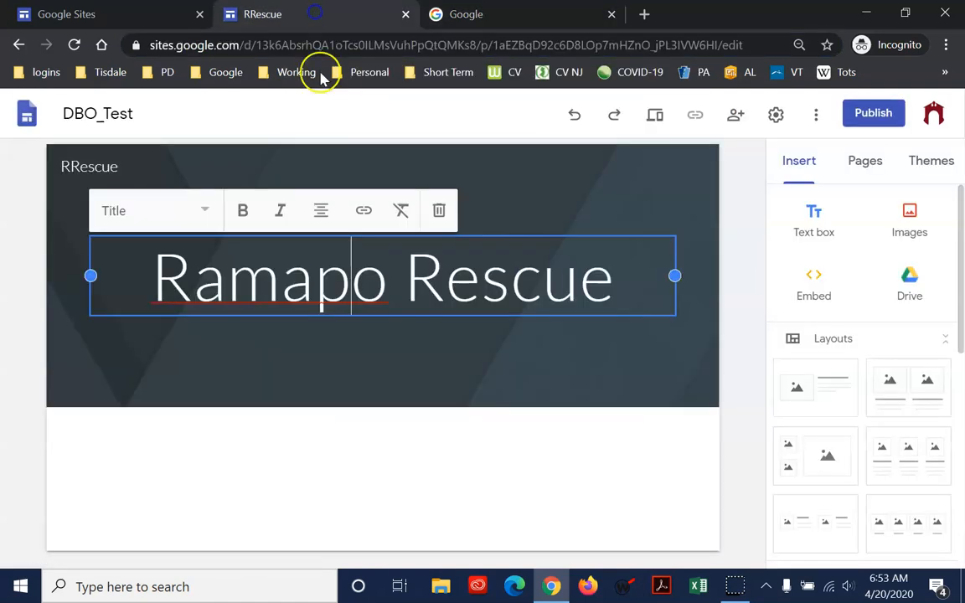
pyautogui.click(363, 212)
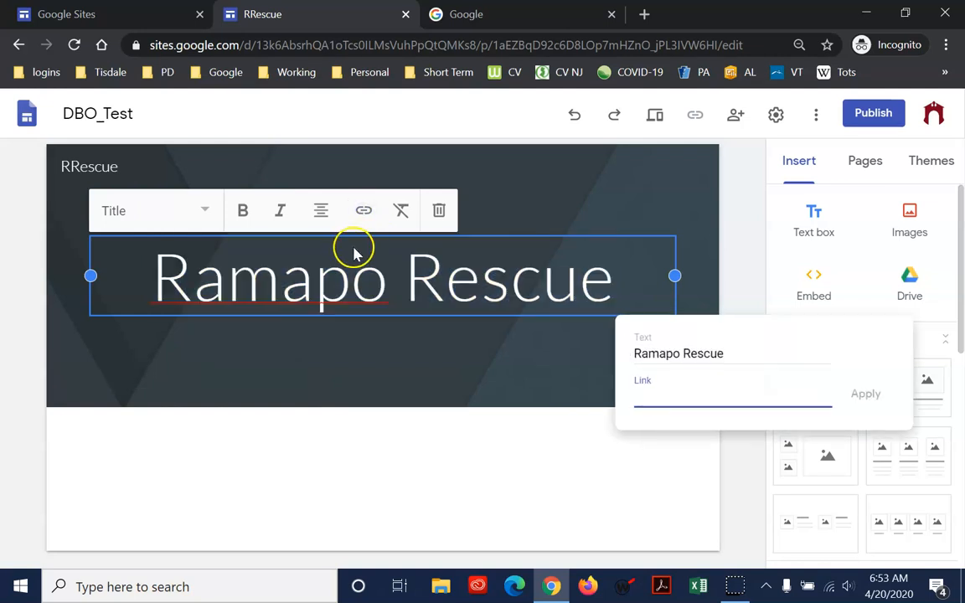
pyautogui.hotkey('ctrl', 'v')
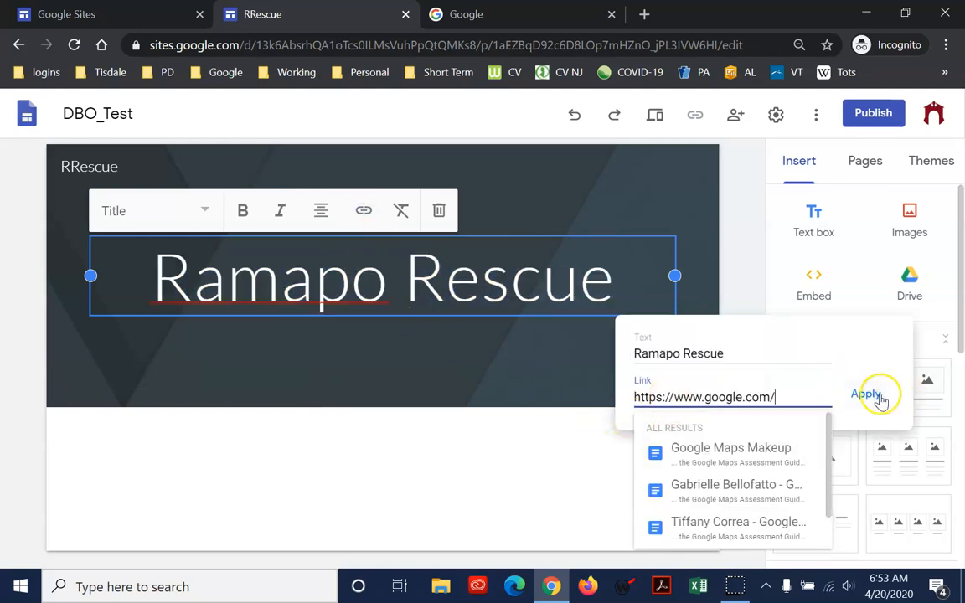
pyautogui.click(866, 393)
pyautogui.click(429, 281)
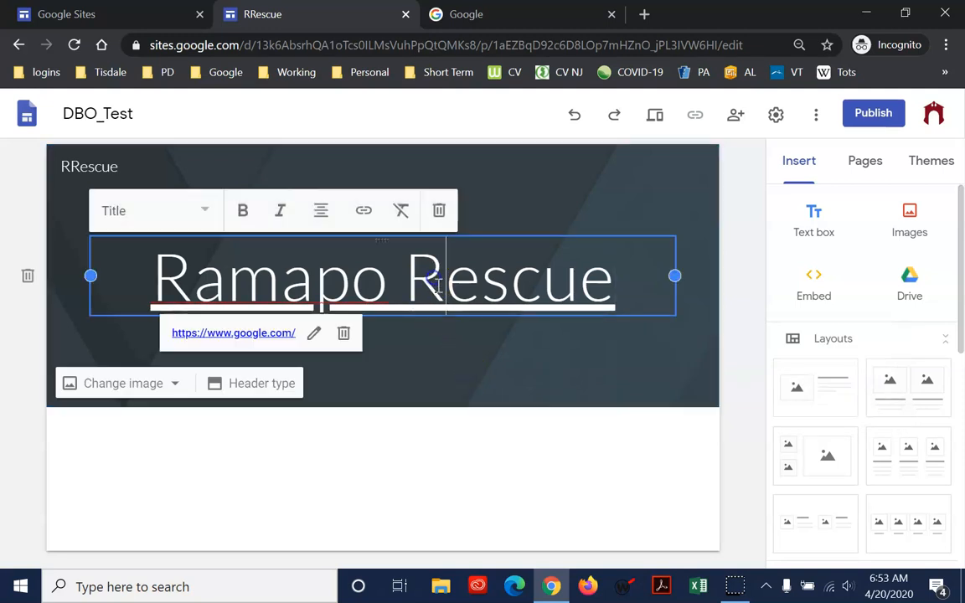
pyautogui.click(474, 405)
pyautogui.click(430, 274)
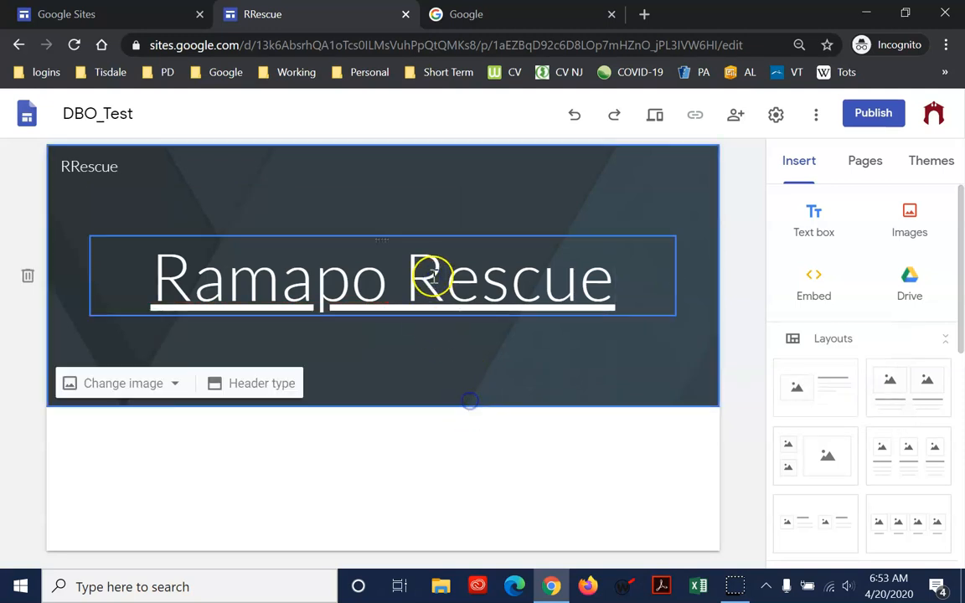
pyautogui.click(343, 334)
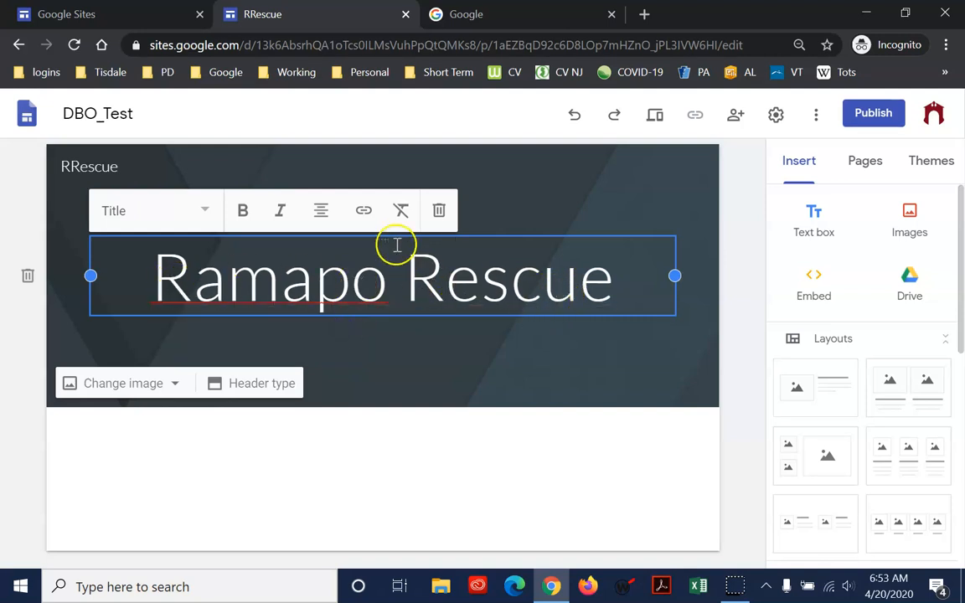
# Clear the formatting of the Ramapo Rescue title and set it back to centre alignment
pyautogui.moveTo(147, 281); pyautogui.dragTo(616, 273)
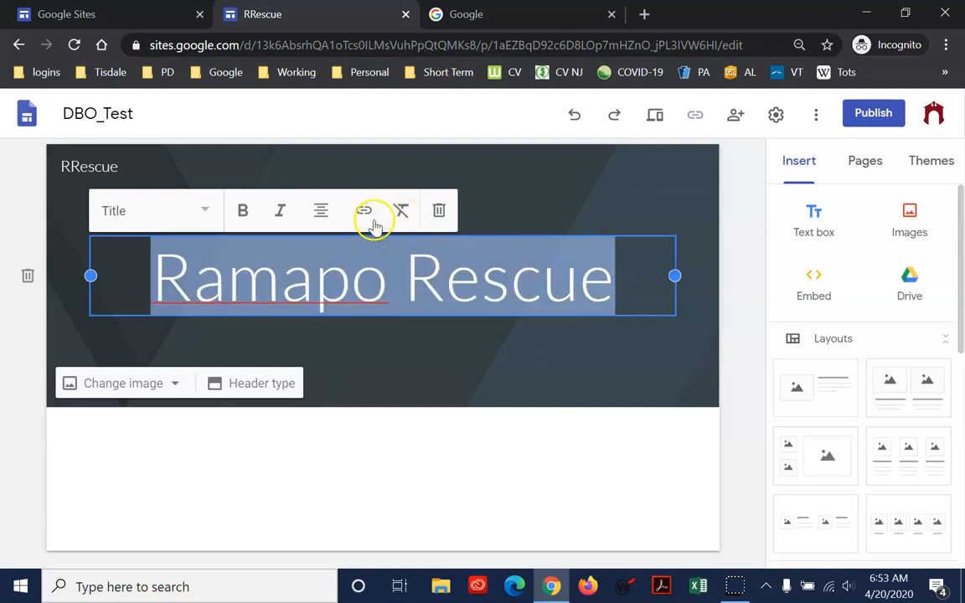
pyautogui.click(402, 210)
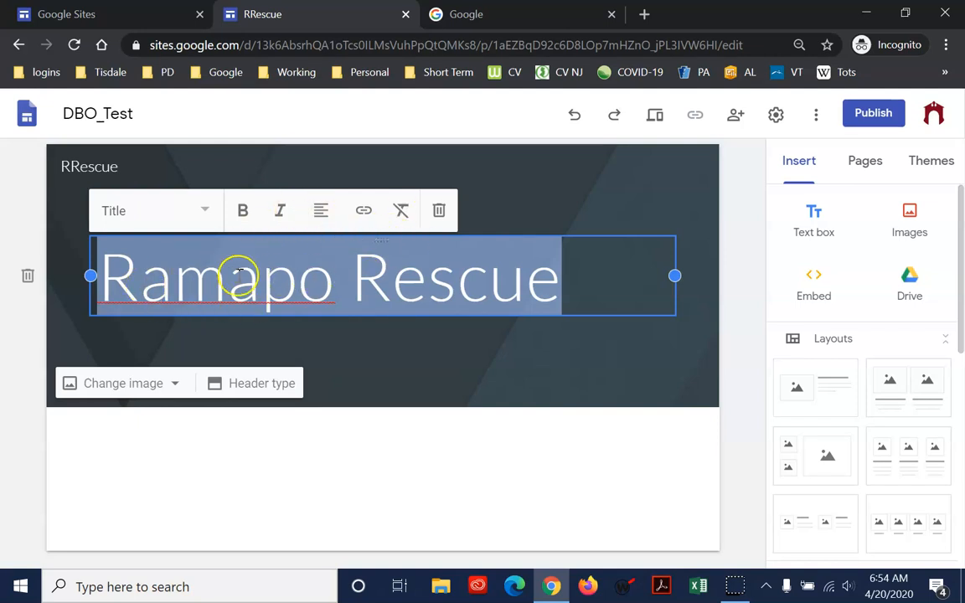
pyautogui.click(319, 211)
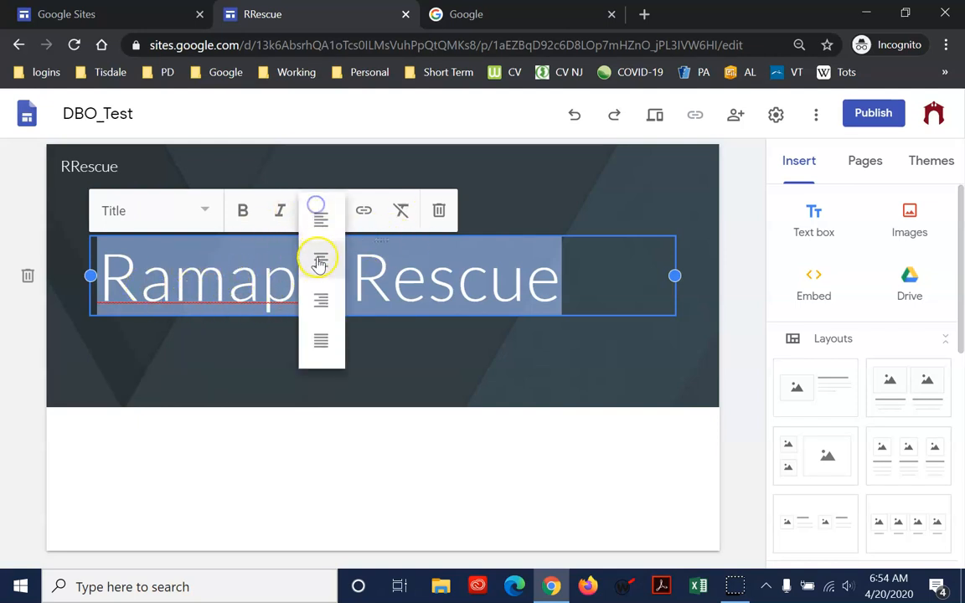
pyautogui.click(319, 263)
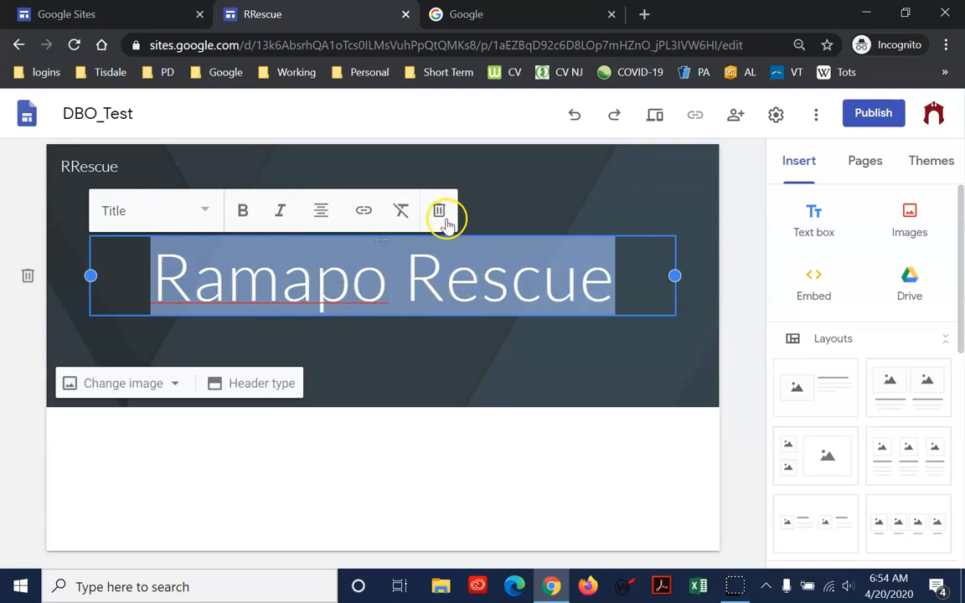
pyautogui.click(493, 348)
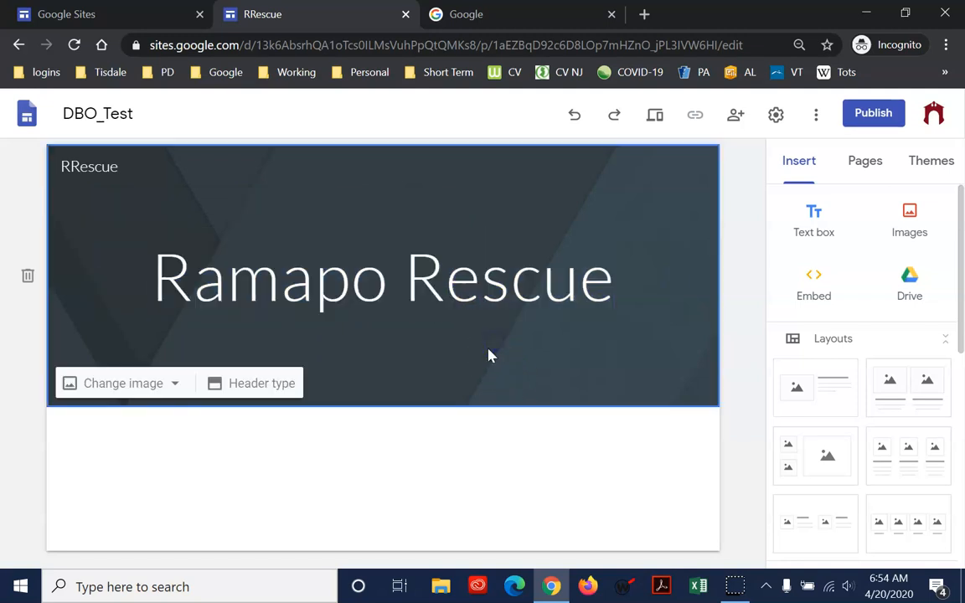
# Try the Title only, Large banner and Cover header types and return the header to Banner
pyautogui.click(440, 182)
pyautogui.click(505, 380)
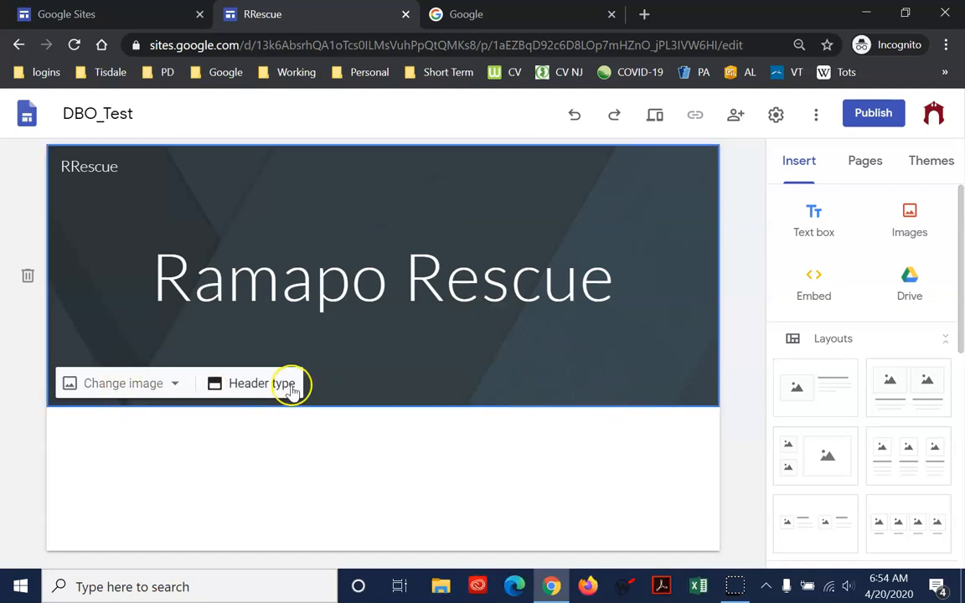
pyautogui.click(263, 387)
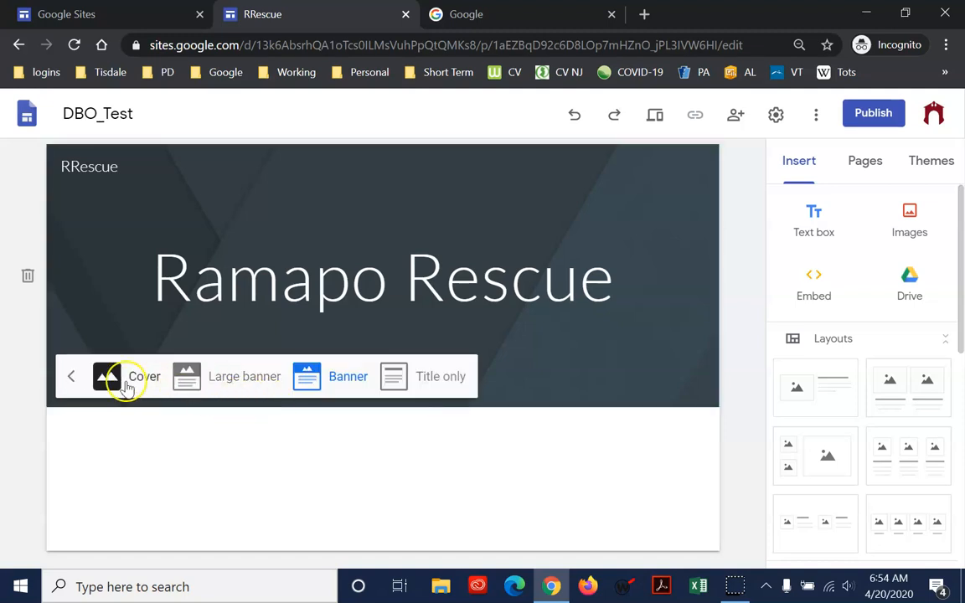
pyautogui.click(409, 375)
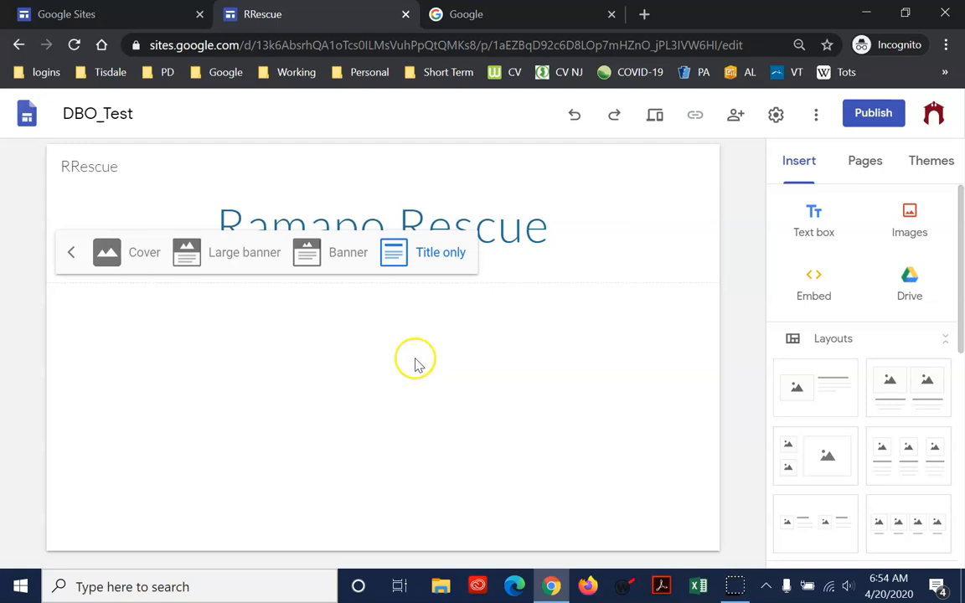
pyautogui.click(322, 260)
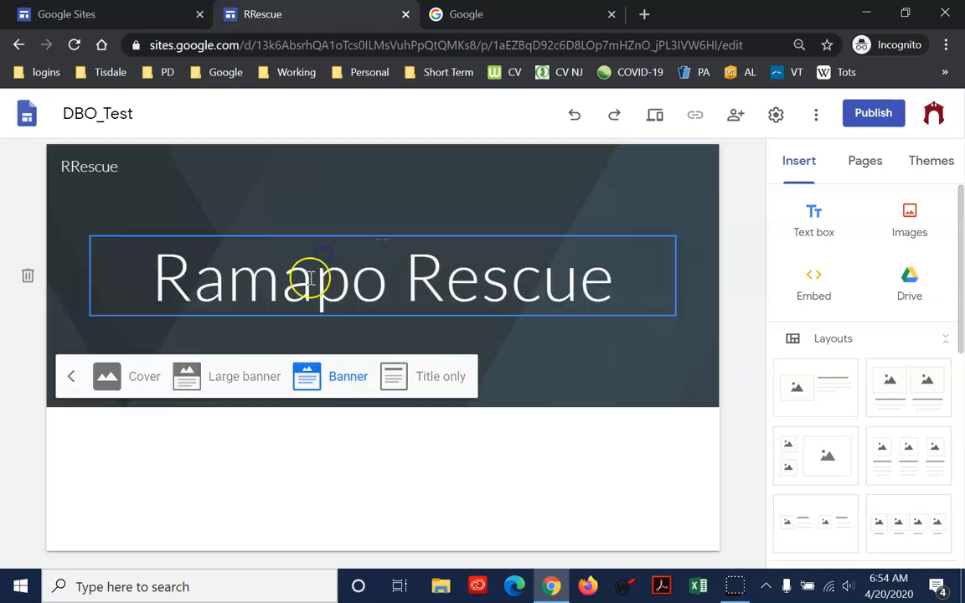
pyautogui.click(205, 381)
pyautogui.click(107, 512)
pyautogui.scroll(-2, 410, 441)
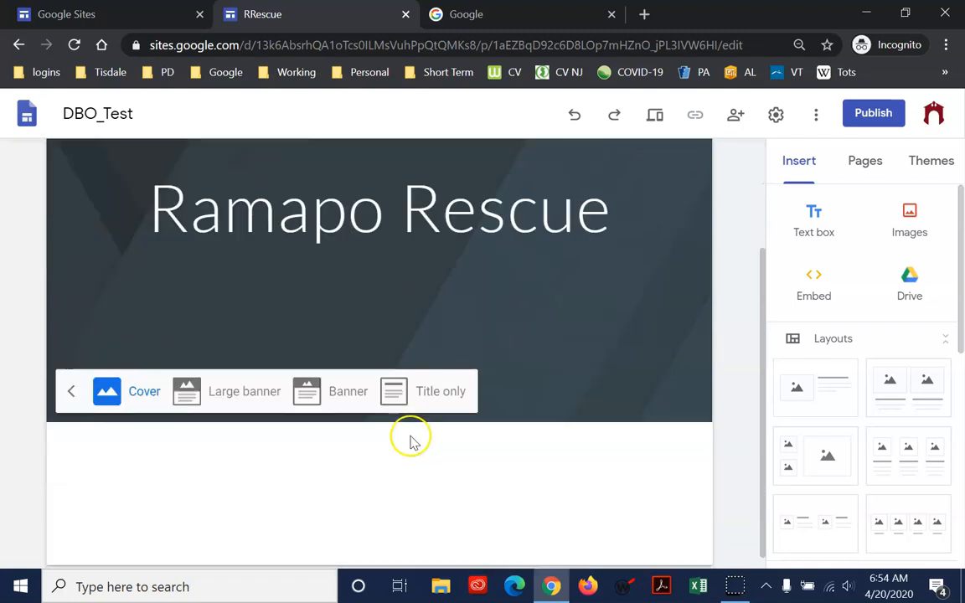
pyautogui.scroll(1, 408, 443)
pyautogui.click(345, 463)
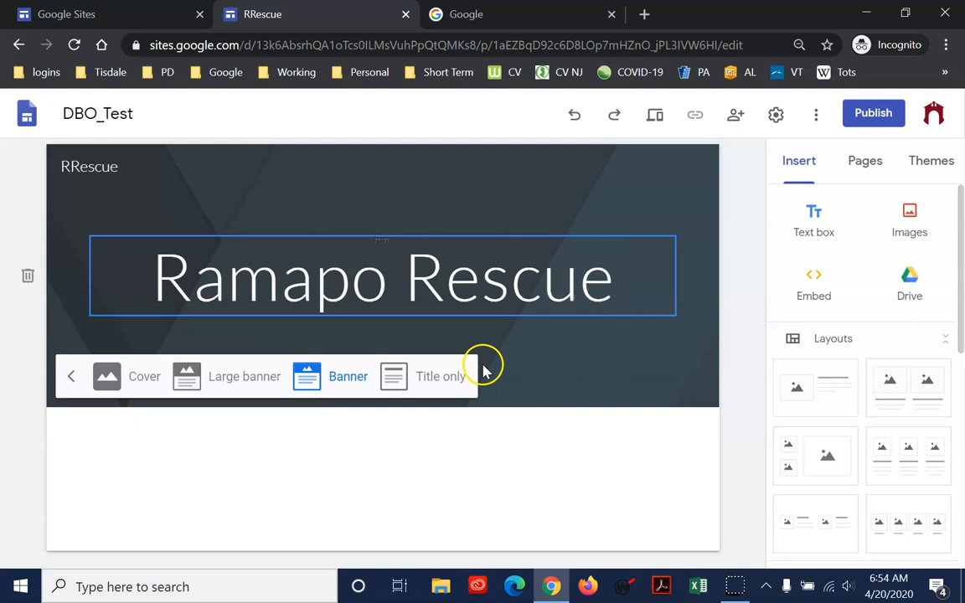
pyautogui.click(596, 388)
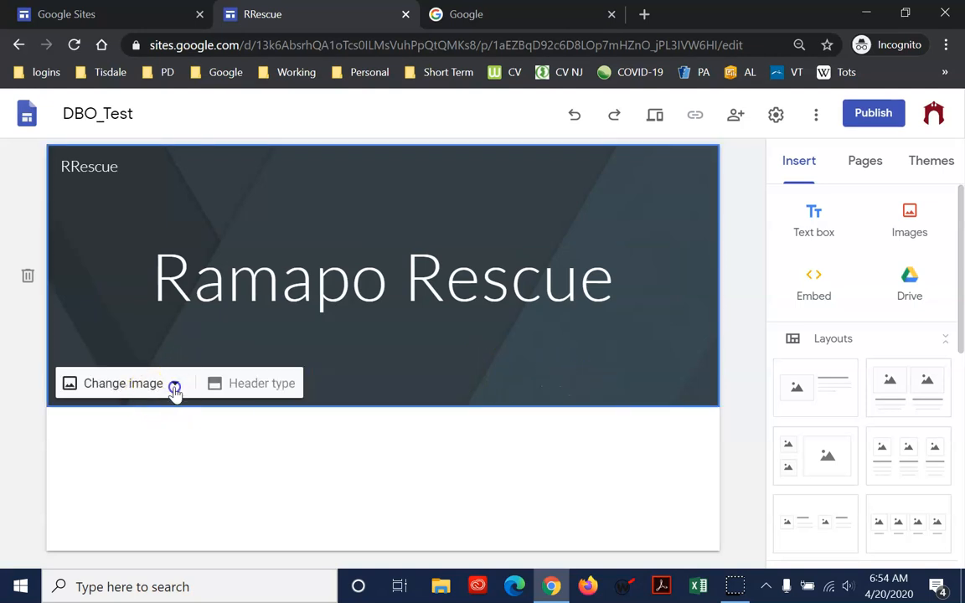
# Look through the gallery of stock images offered for the header background and close it without choosing one
pyautogui.click(174, 389)
pyautogui.click(140, 463)
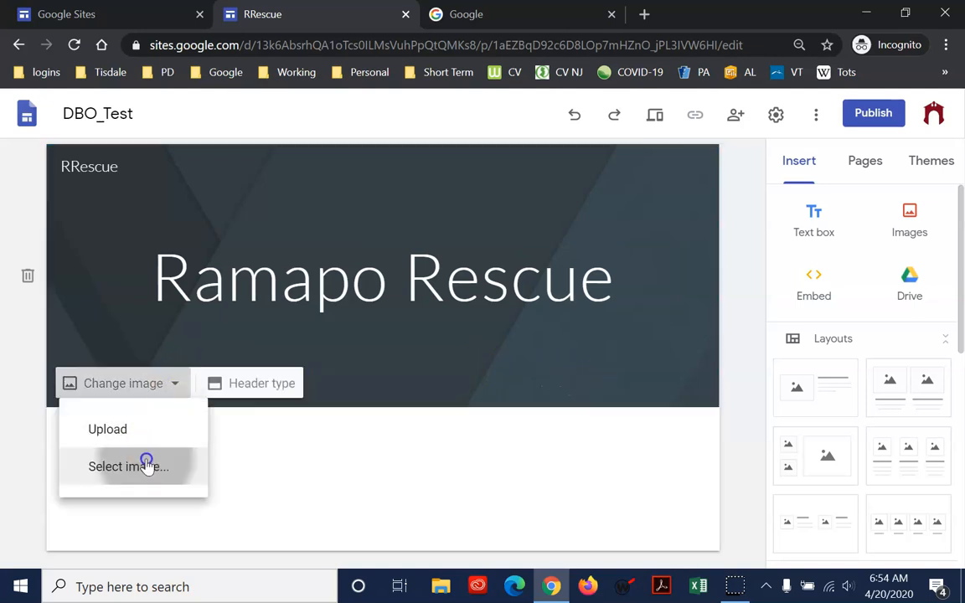
pyautogui.scroll(-10, 567, 390)
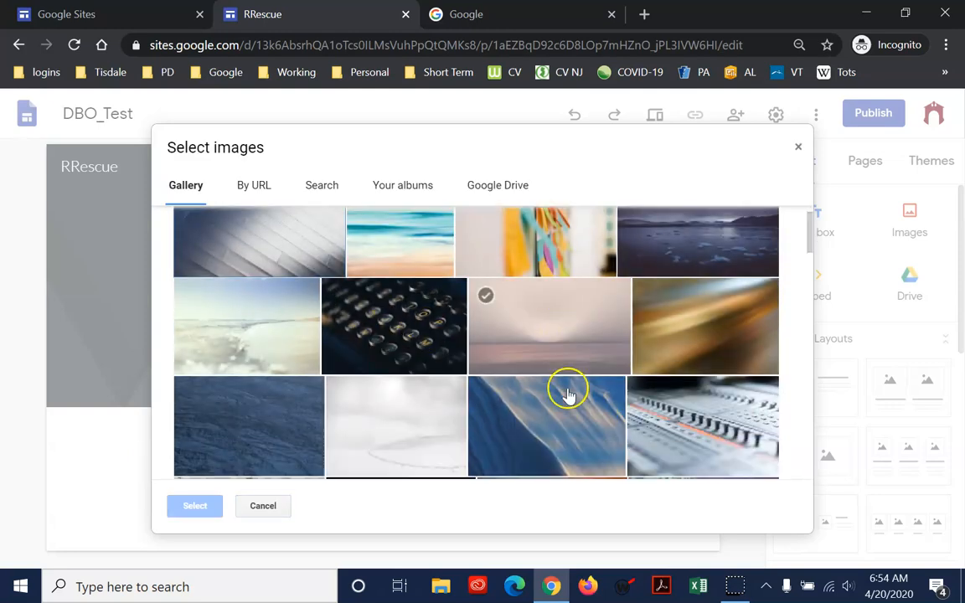
pyautogui.scroll(-8, 560, 423)
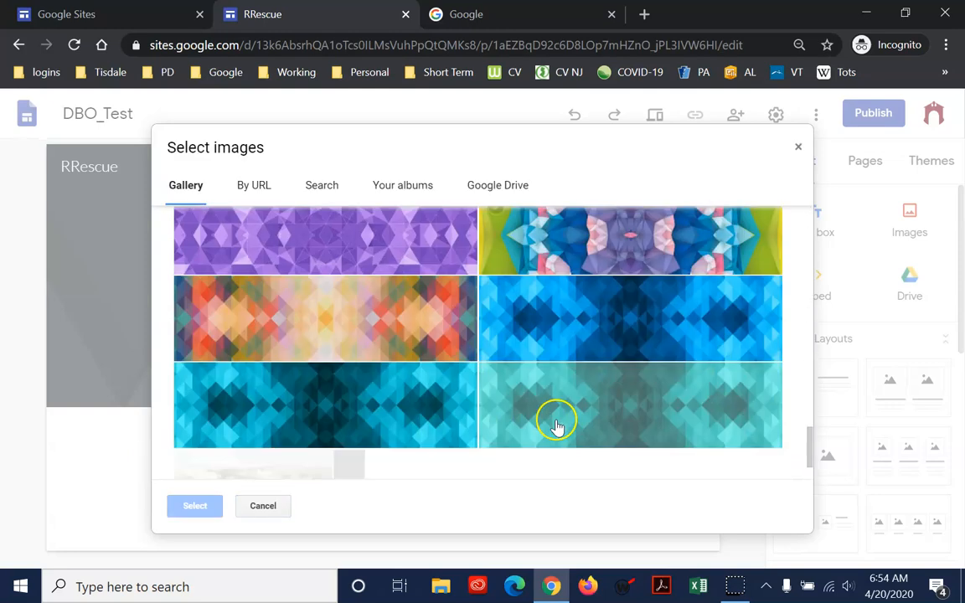
pyautogui.scroll(5, 552, 427)
pyautogui.scroll(8, 549, 423)
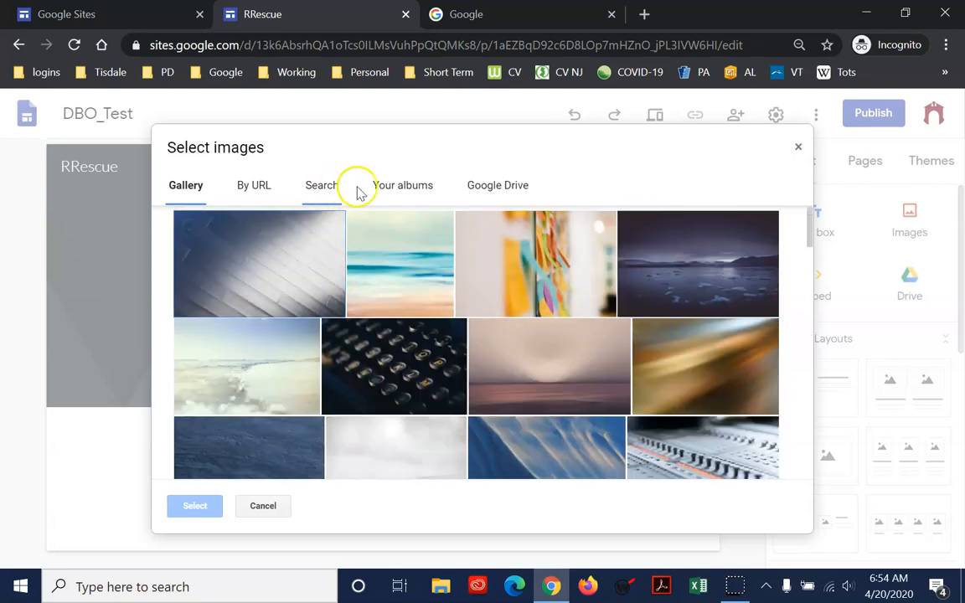
pyautogui.click(267, 508)
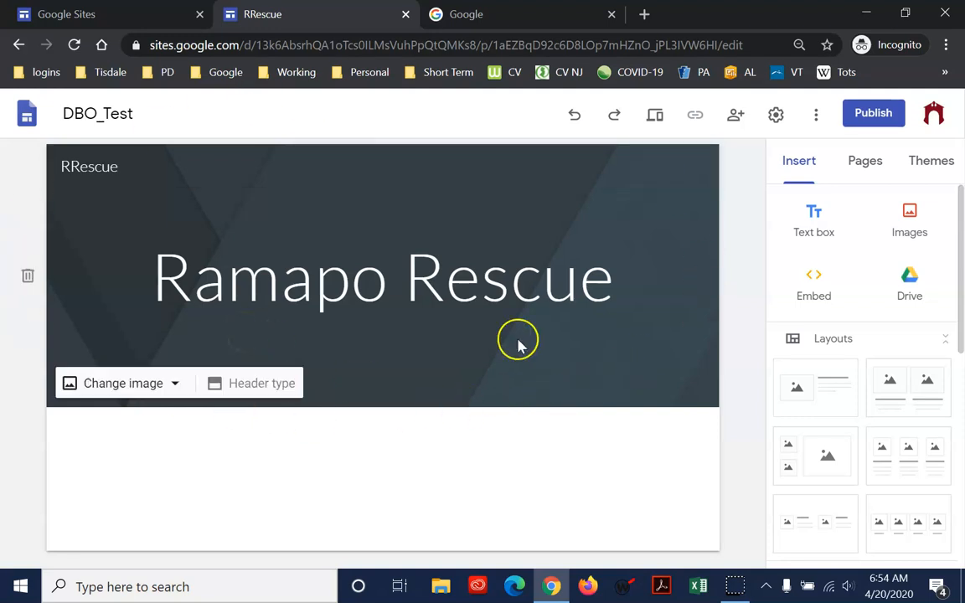
# Open the file picker for uploading a custom header image and cancel it
pyautogui.click(98, 392)
pyautogui.click(114, 432)
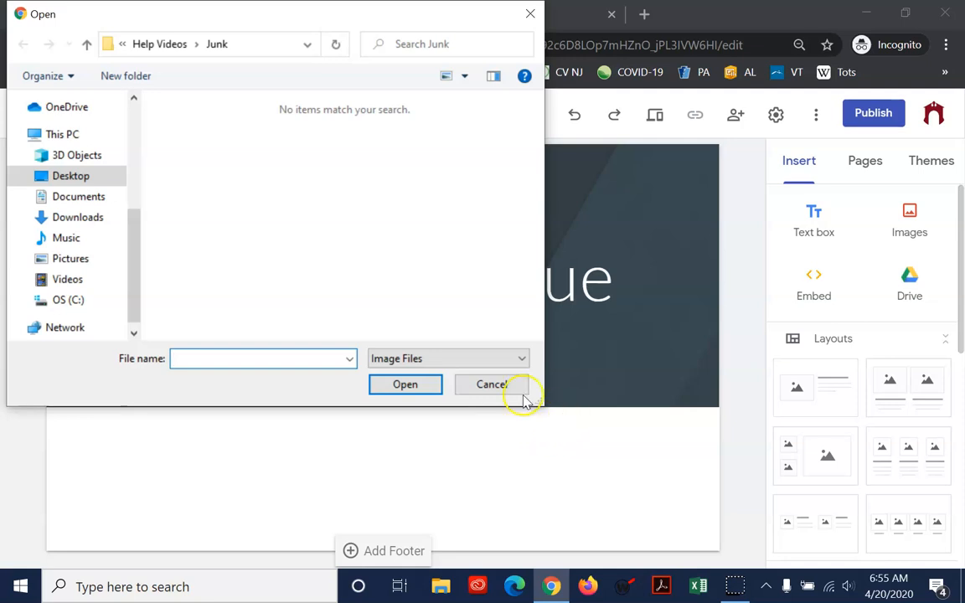
pyautogui.click(494, 384)
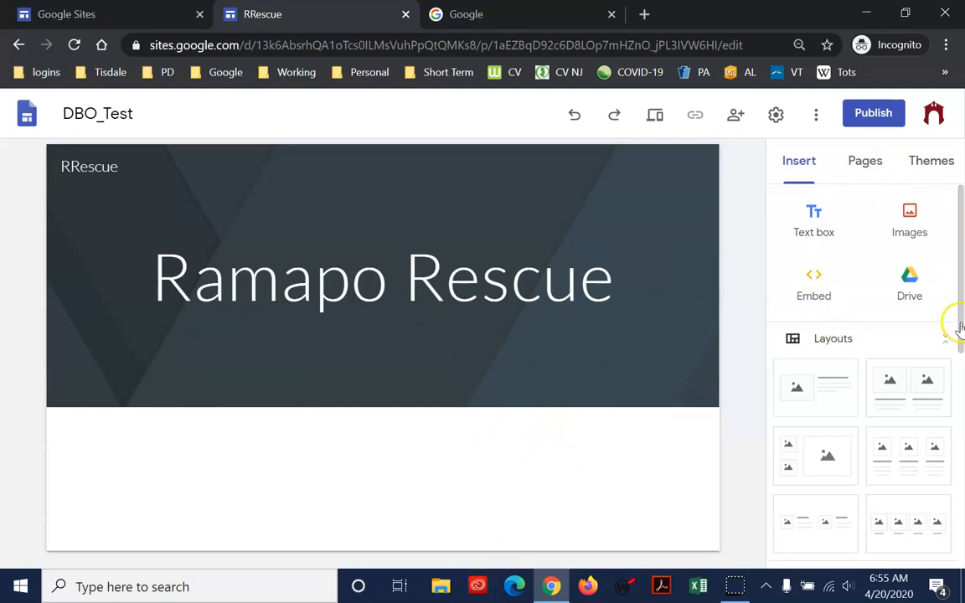
pyautogui.moveTo(963, 294); pyautogui.dragTo(962, 426)
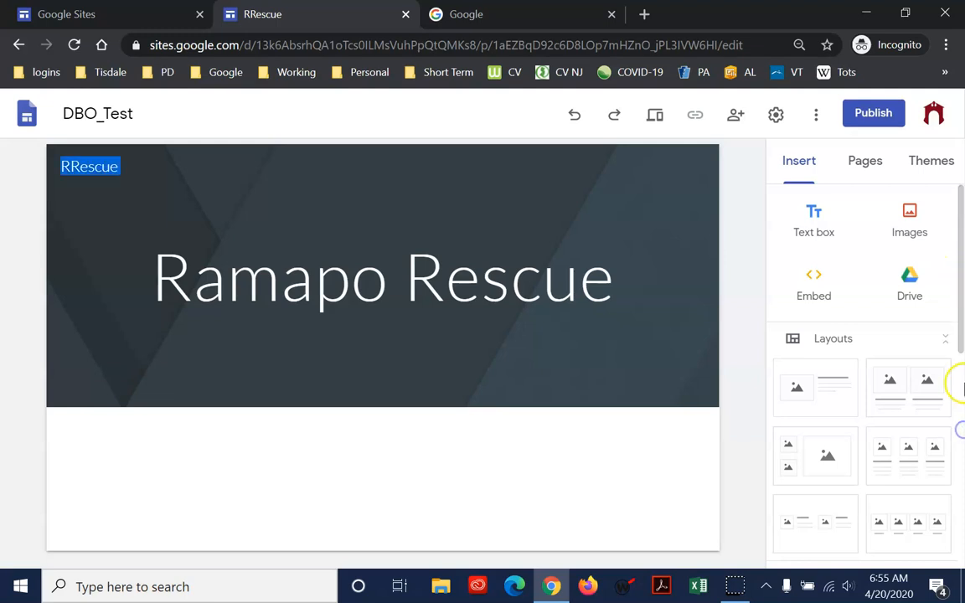
pyautogui.moveTo(962, 366); pyautogui.dragTo(962, 279)
pyautogui.click(342, 465)
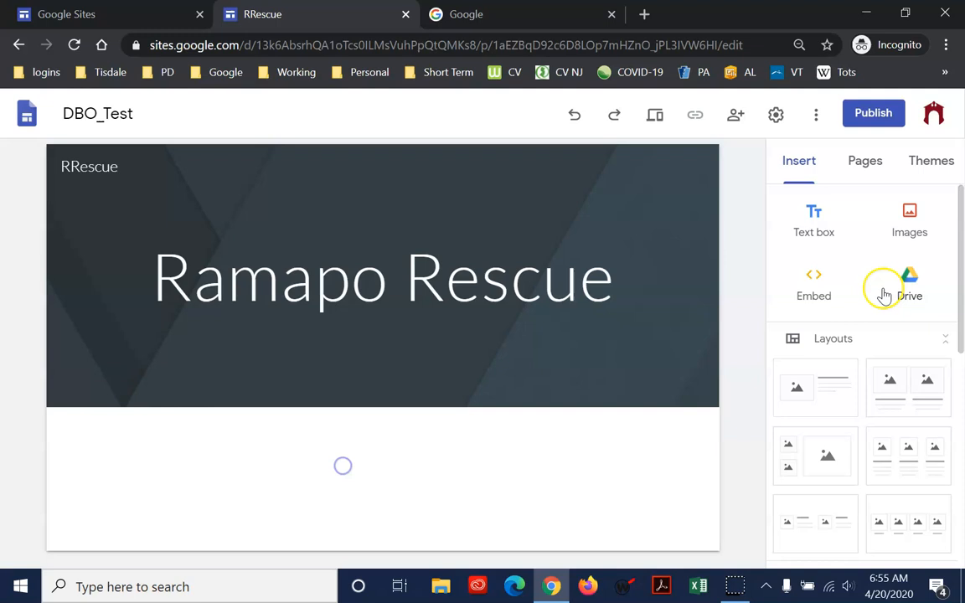
# Insert a text box below the header with the lines "Houston - We Have a Problem" and "Some text here."
pyautogui.click(815, 219)
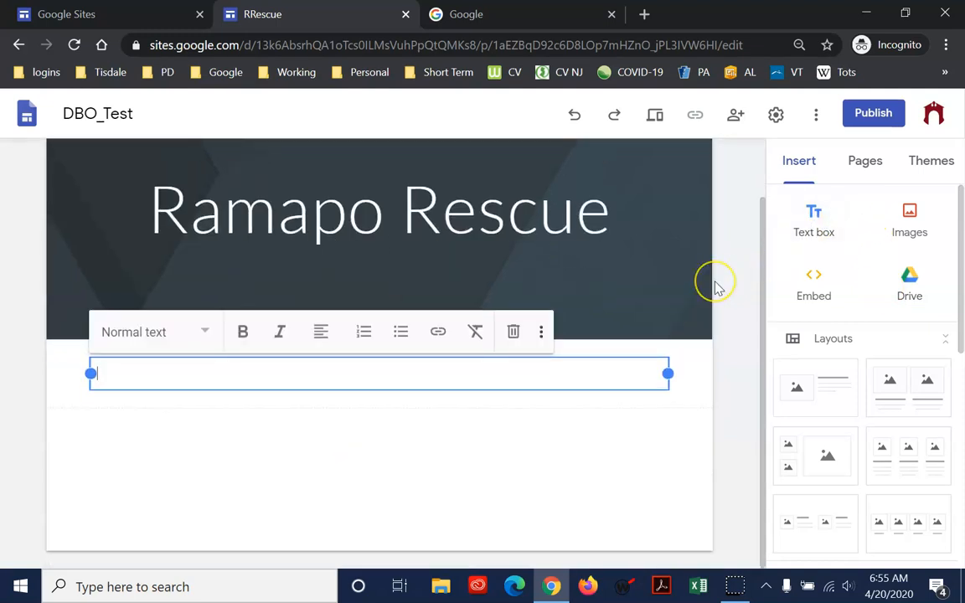
pyautogui.write('WE')
pyautogui.press('BackSpace')
pyautogui.write('e Have a Problem')
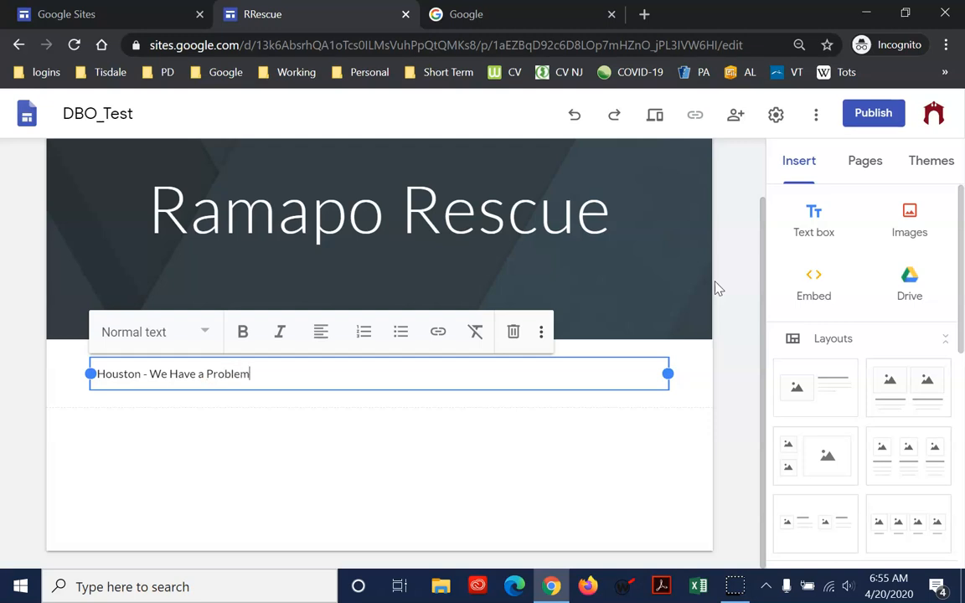
pyautogui.press('Return')
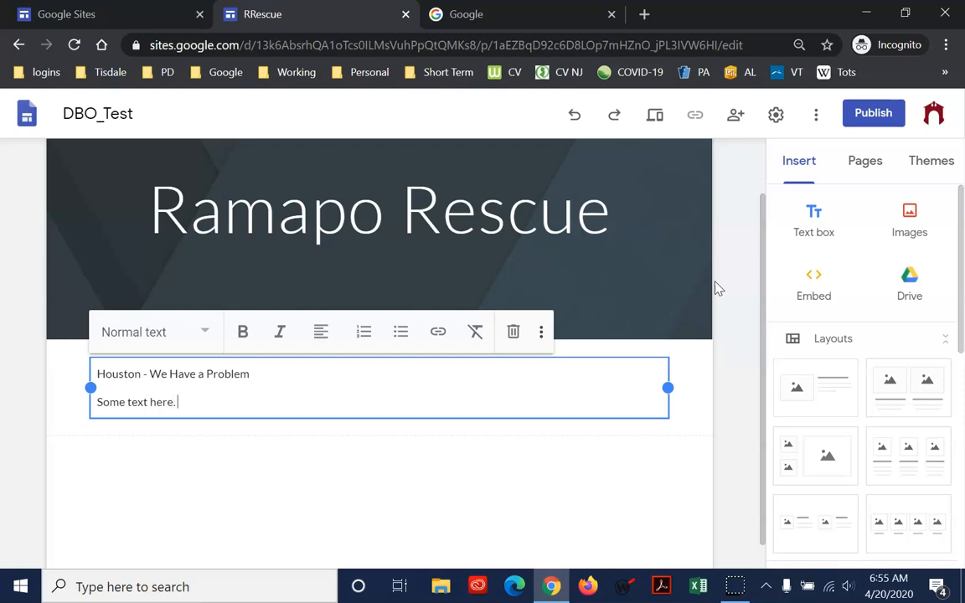
# Copy the sentence "Some text here." and repeat it until the second line holds it six times
pyautogui.hotkey('shift', 'Home')
pyautogui.hotkey('ctrl', 'c')
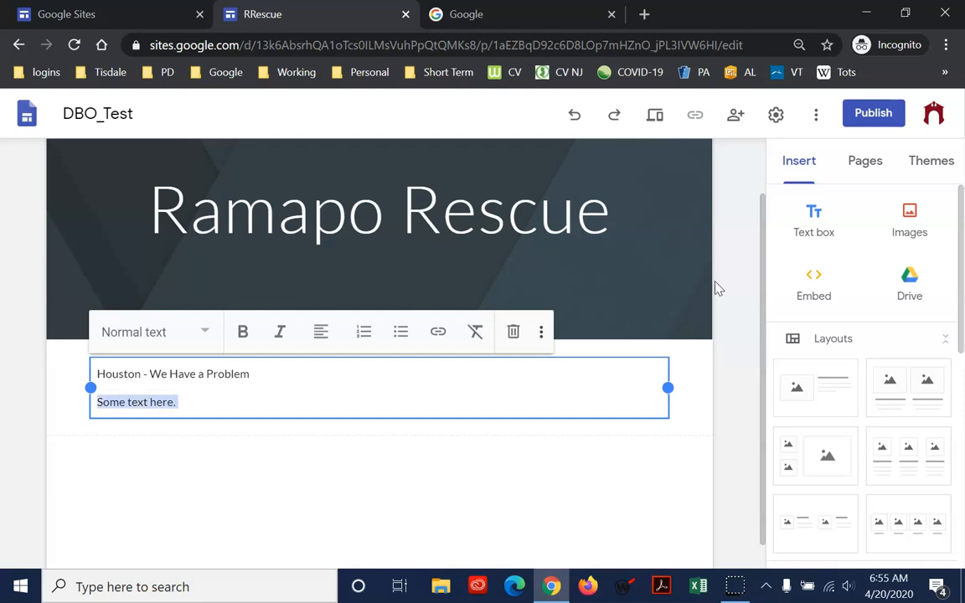
pyautogui.click(235, 403)
pyautogui.hotkey('ctrl', 'v')
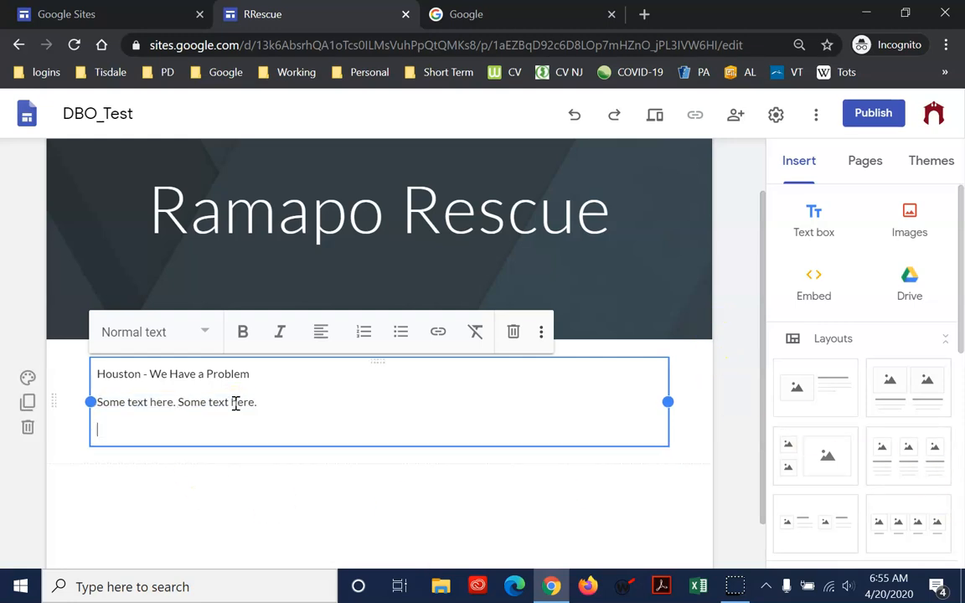
pyautogui.hotkey('ctrl', 'v')
pyautogui.click(364, 402)
pyautogui.hotkey('ctrl', 'v')
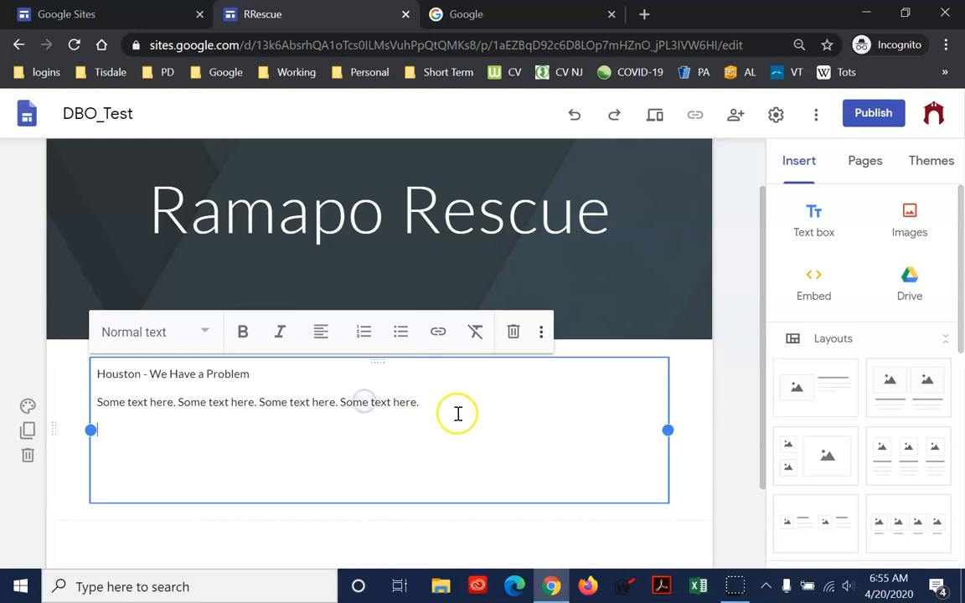
pyautogui.hotkey('ctrl', 'v')
pyautogui.click(524, 401)
pyautogui.hotkey('ctrl', 'v')
# Copy the full line of repeated sentences and paste it until the text box holds five such paragraphs under the heading line
pyautogui.moveTo(580, 401); pyautogui.dragTo(25, 411)
pyautogui.hotkey('ctrl', 'c')
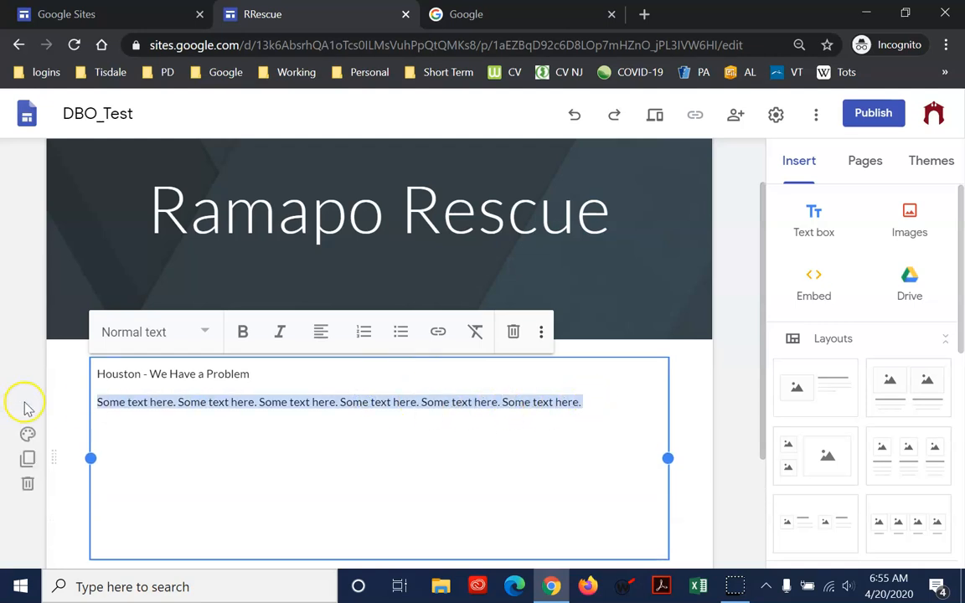
pyautogui.hotkey('ctrl', 'v')
pyautogui.hotkey('ctrl', 'v')
pyautogui.hotkey('ctrl', 'v')
pyautogui.hotkey('ctrl', 'v')
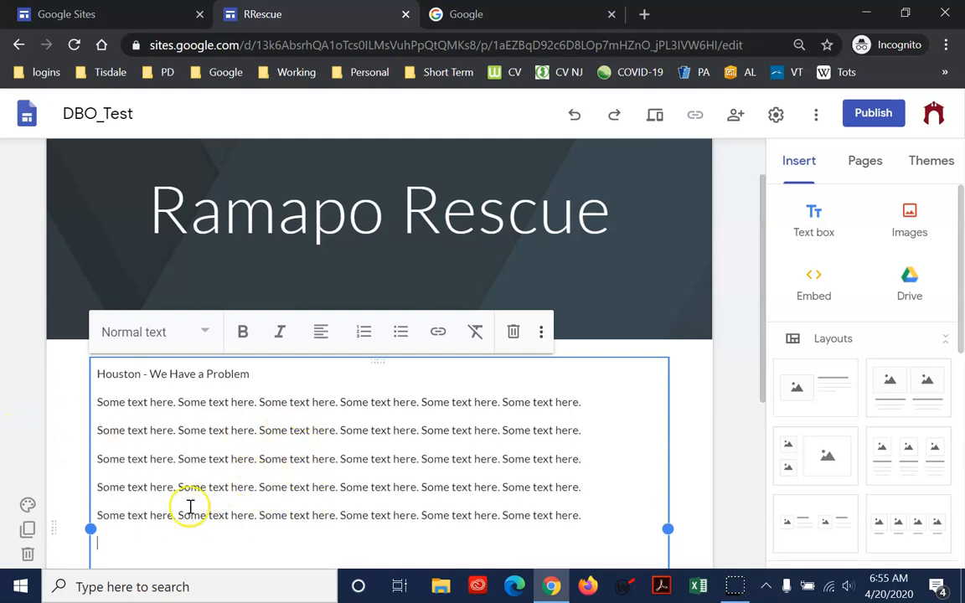
# Remove the blank lines at the end of the text box and apply the Heading style to "Houston - We Have a Problem"
pyautogui.scroll(-3, 185, 498)
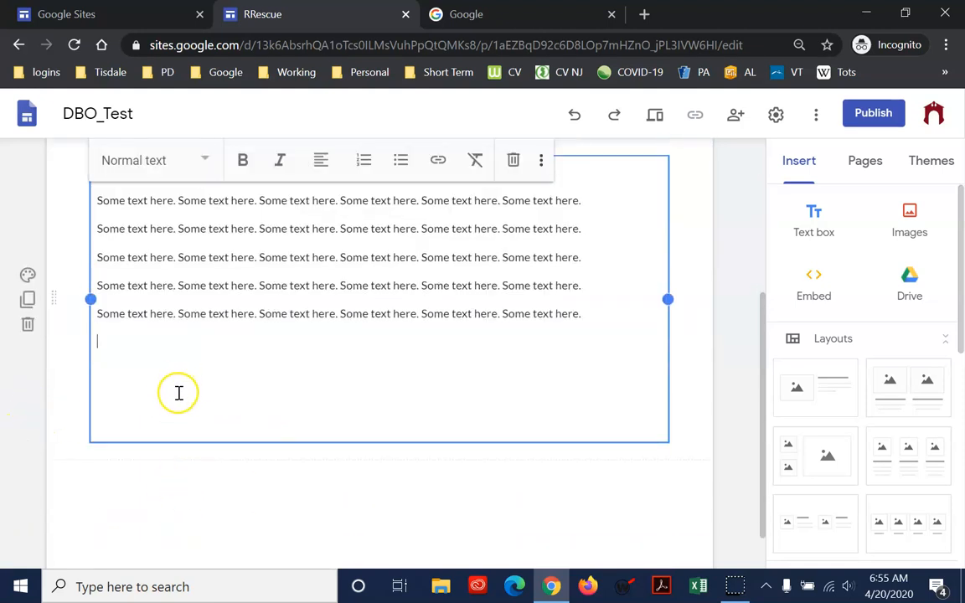
pyautogui.hotkey('ctrl', 'v')
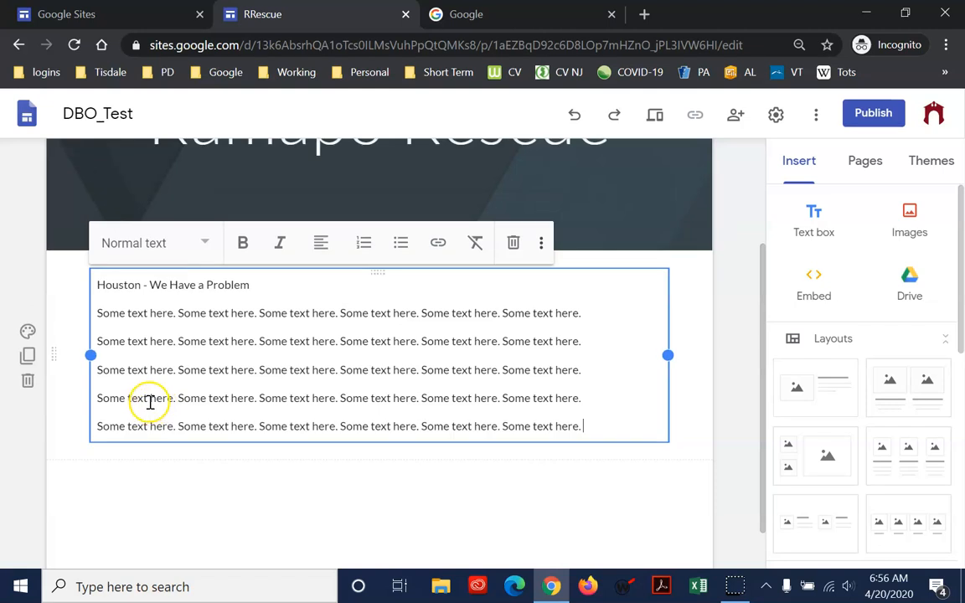
pyautogui.moveTo(282, 287); pyautogui.dragTo(92, 282)
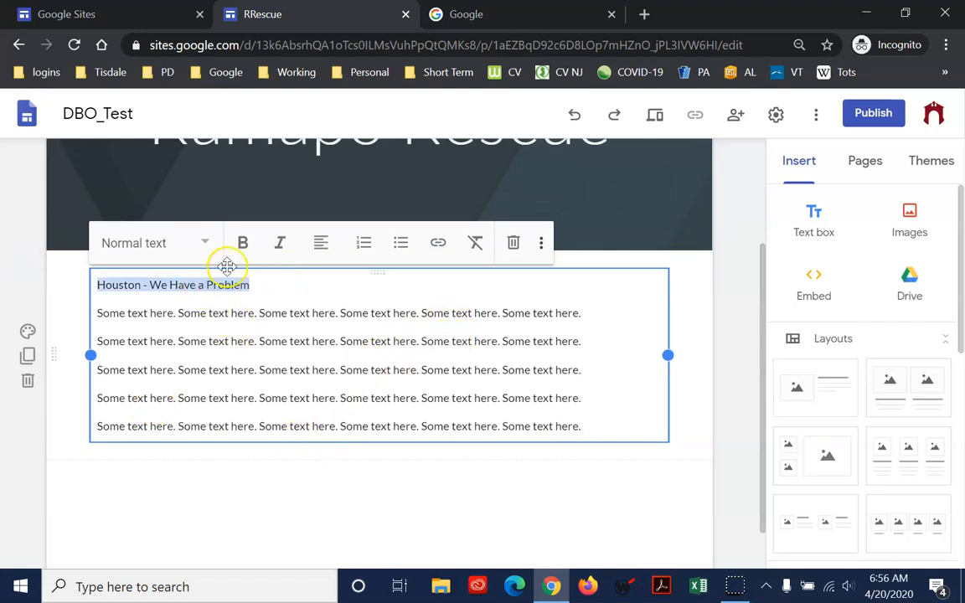
pyautogui.click(204, 245)
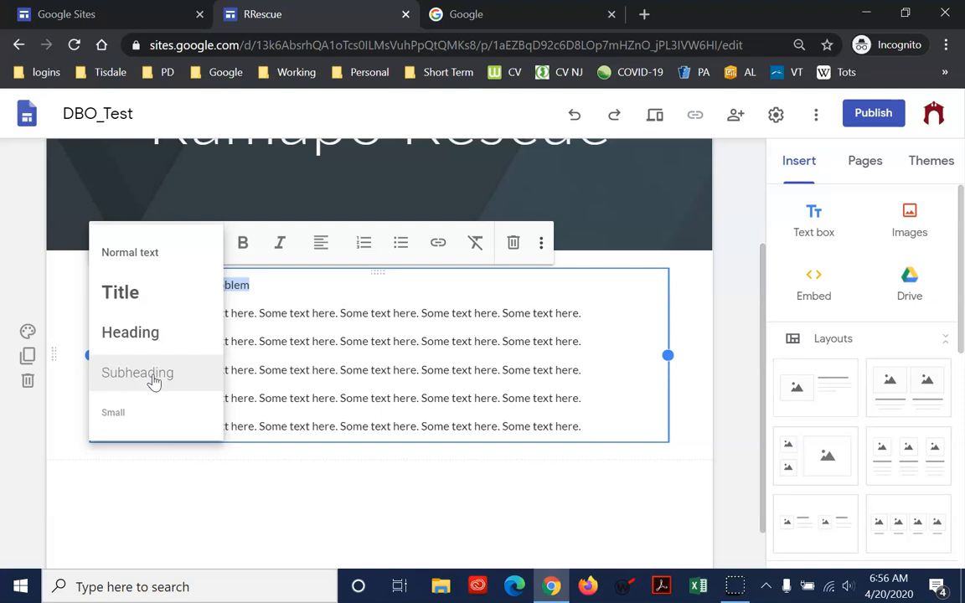
pyautogui.click(182, 334)
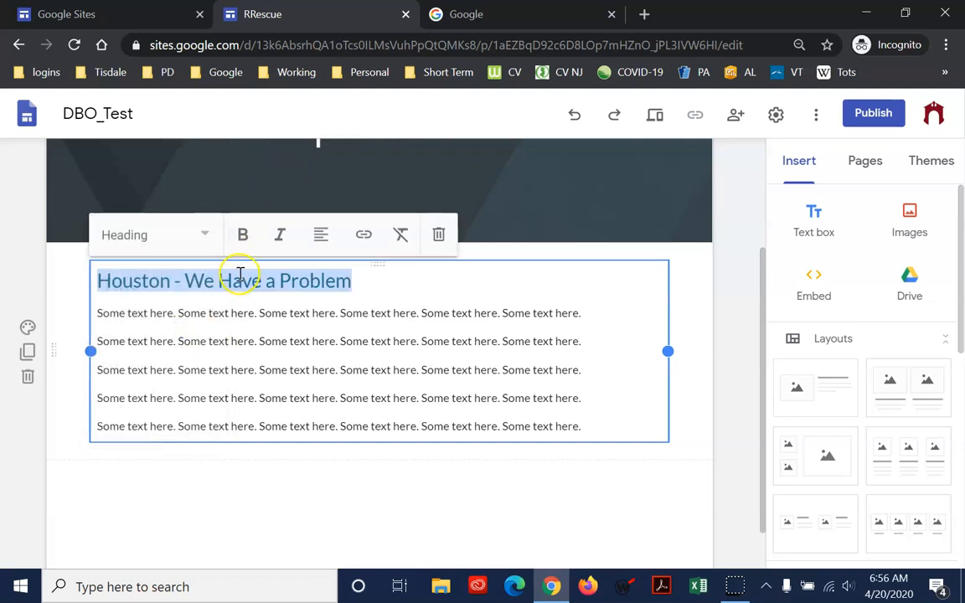
pyautogui.click(198, 348)
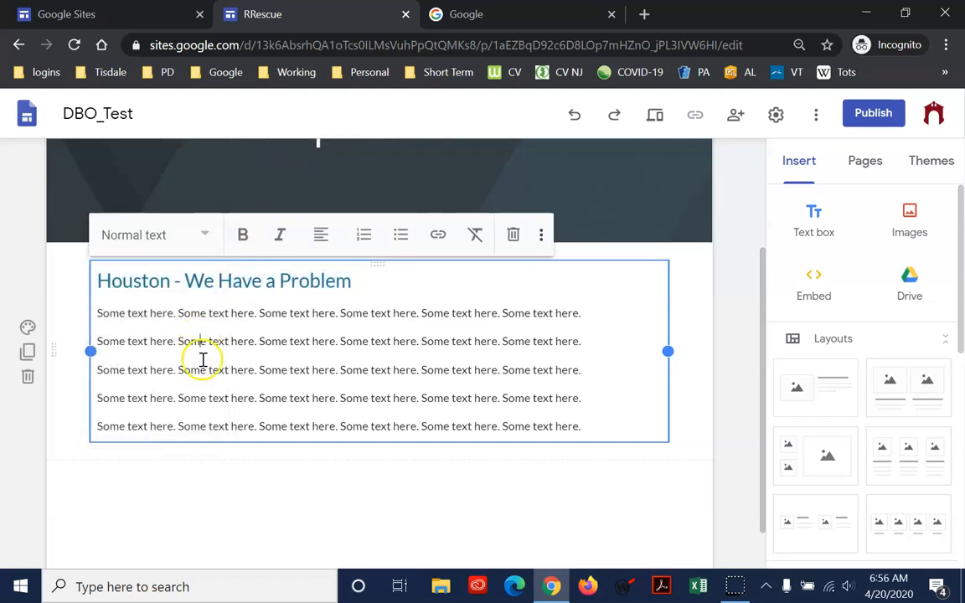
pyautogui.click(206, 237)
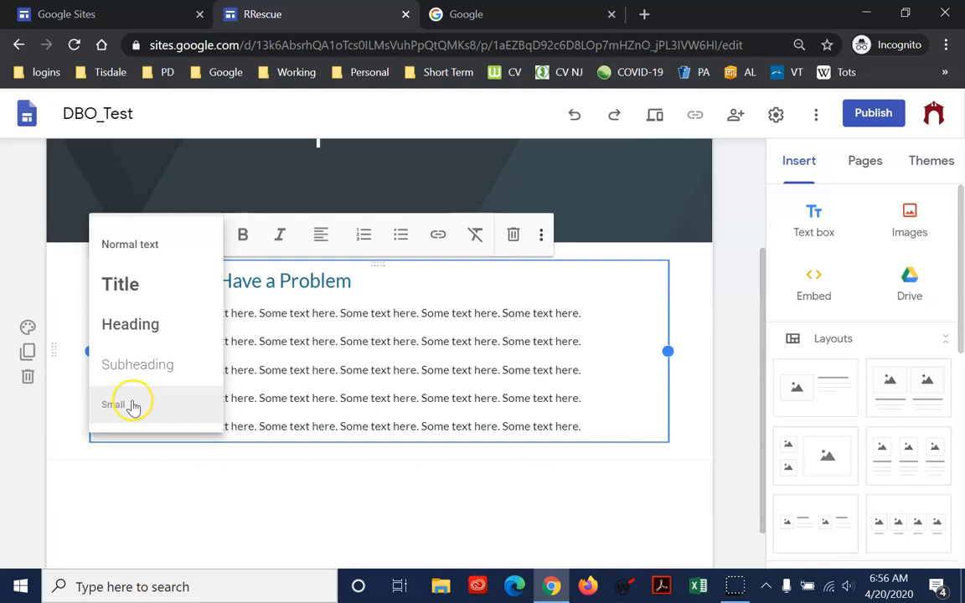
pyautogui.click(350, 520)
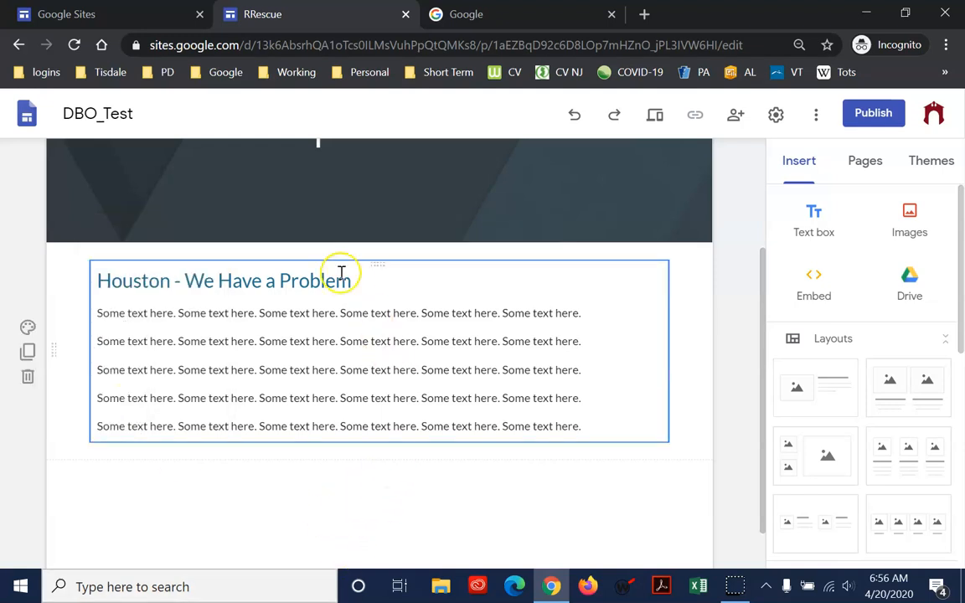
pyautogui.scroll(2, 283, 331)
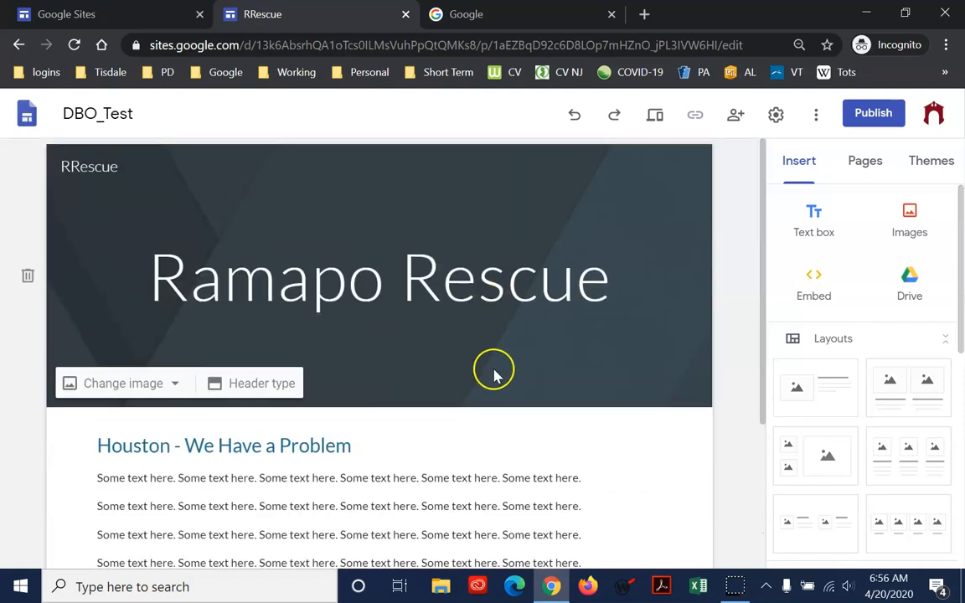
pyautogui.scroll(-3, 825, 295)
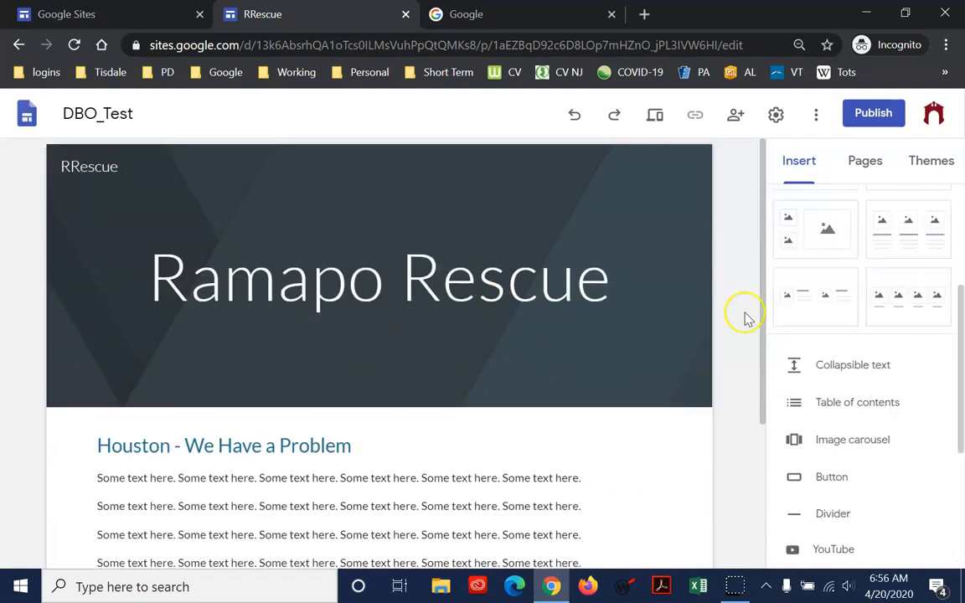
pyautogui.scroll(-3, 687, 459)
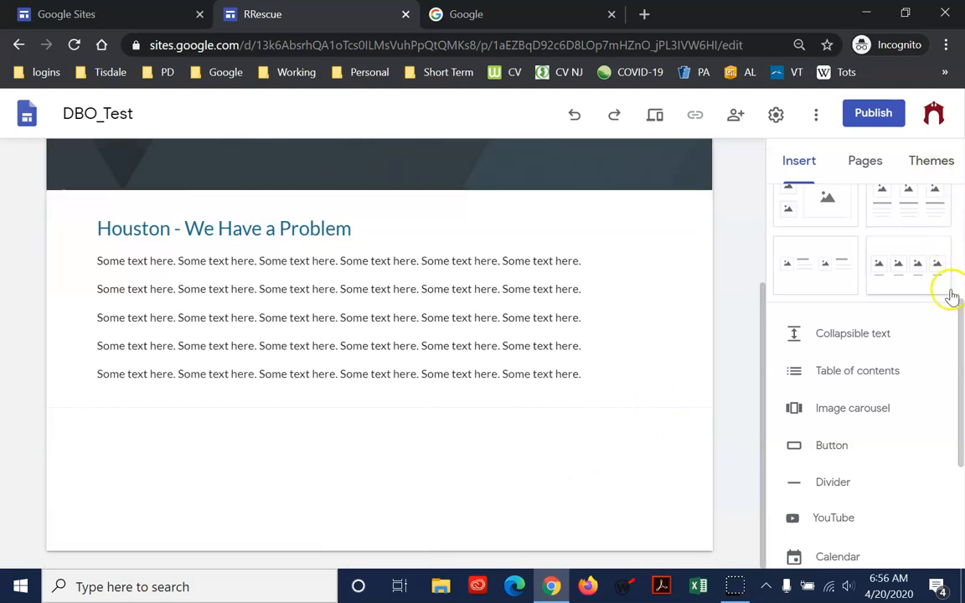
pyautogui.scroll(5, 949, 377)
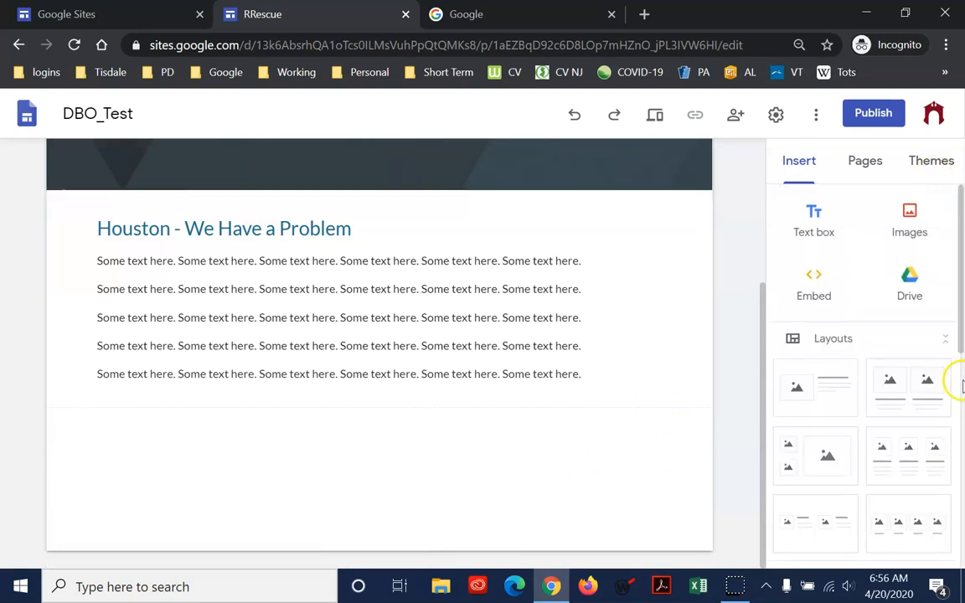
# Start inserting an existing image on the page and search Google images for "ramapo"
pyautogui.click(908, 219)
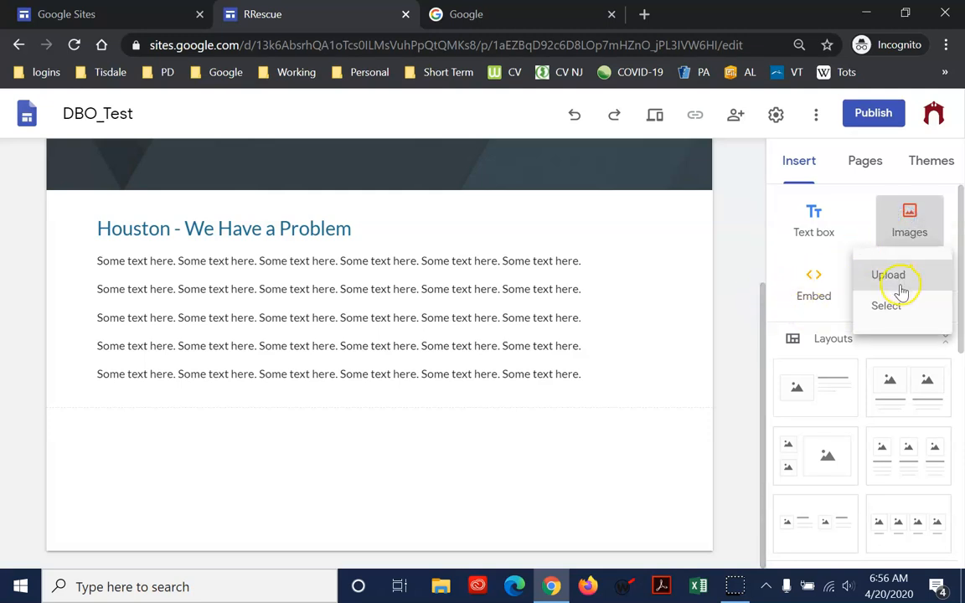
pyautogui.click(893, 309)
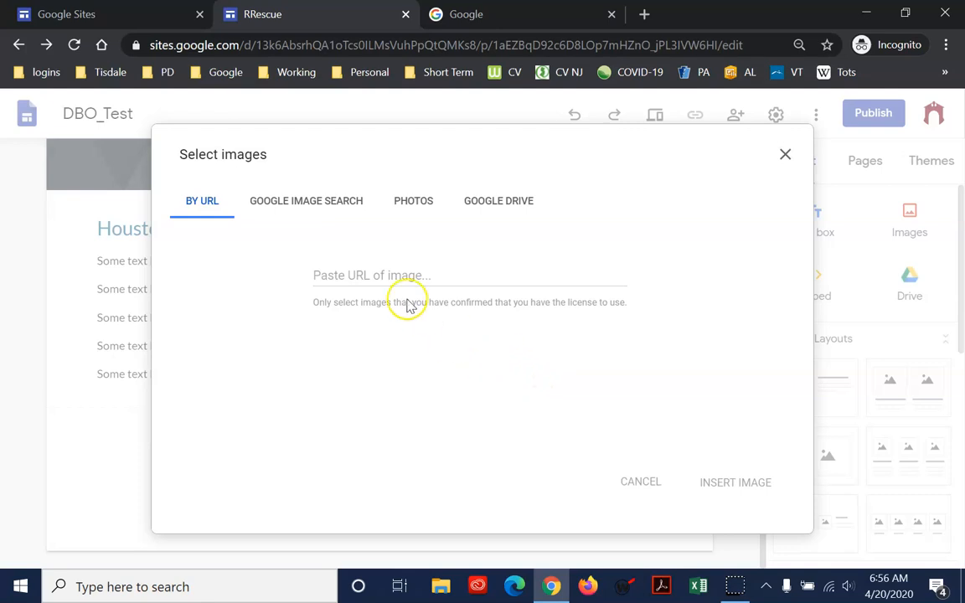
pyautogui.click(344, 205)
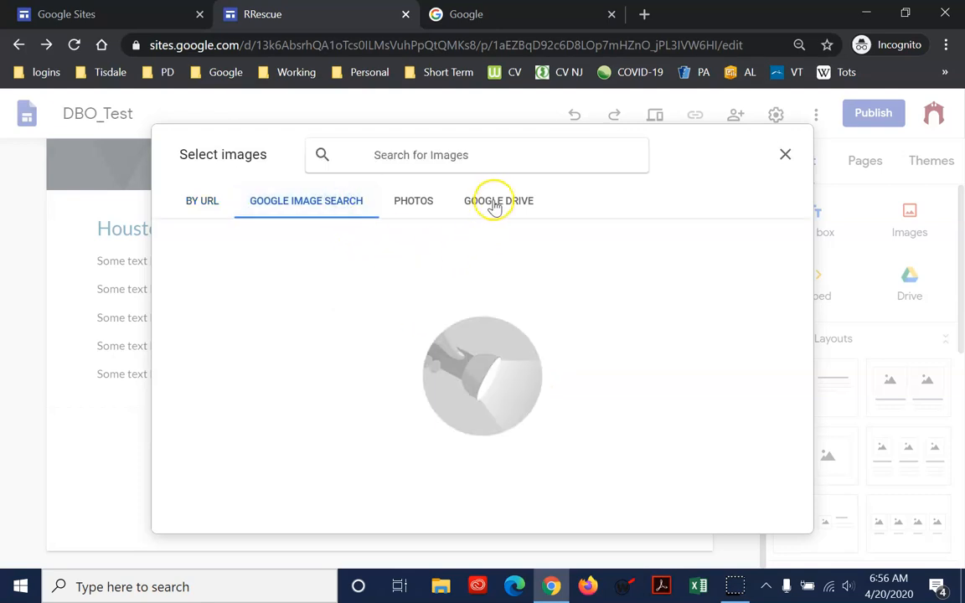
pyautogui.write('r')
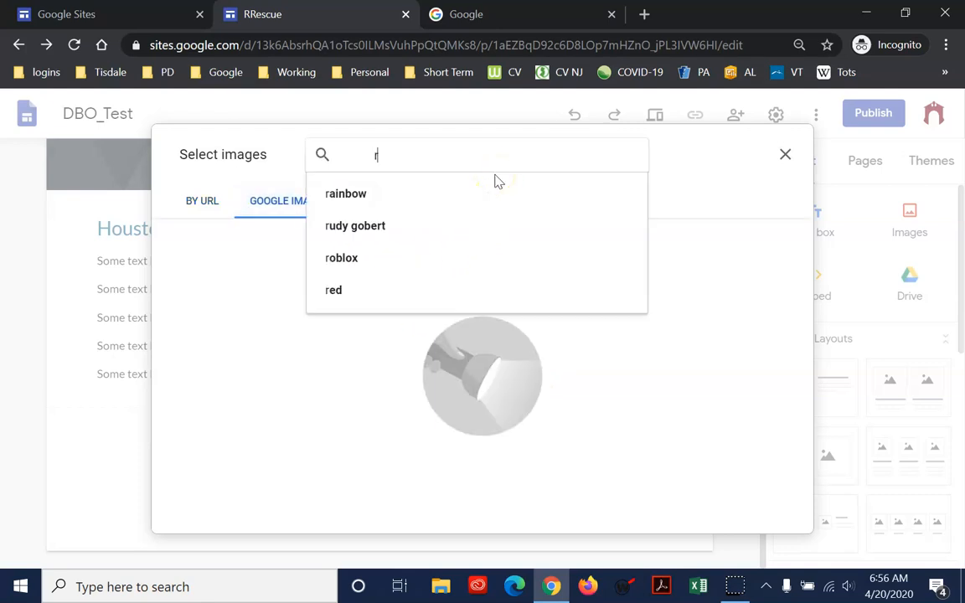
pyautogui.write('ana')
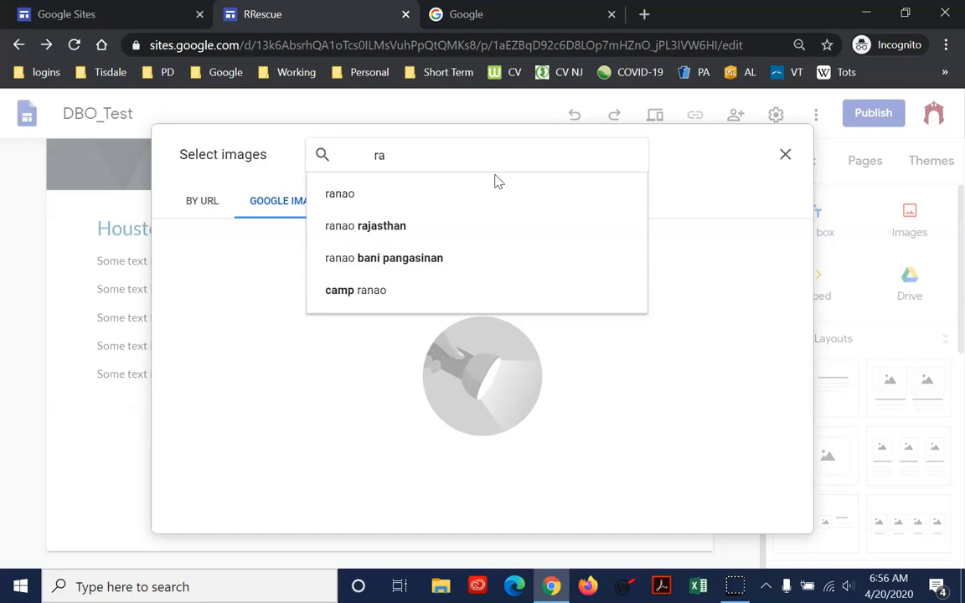
pyautogui.press('Return')
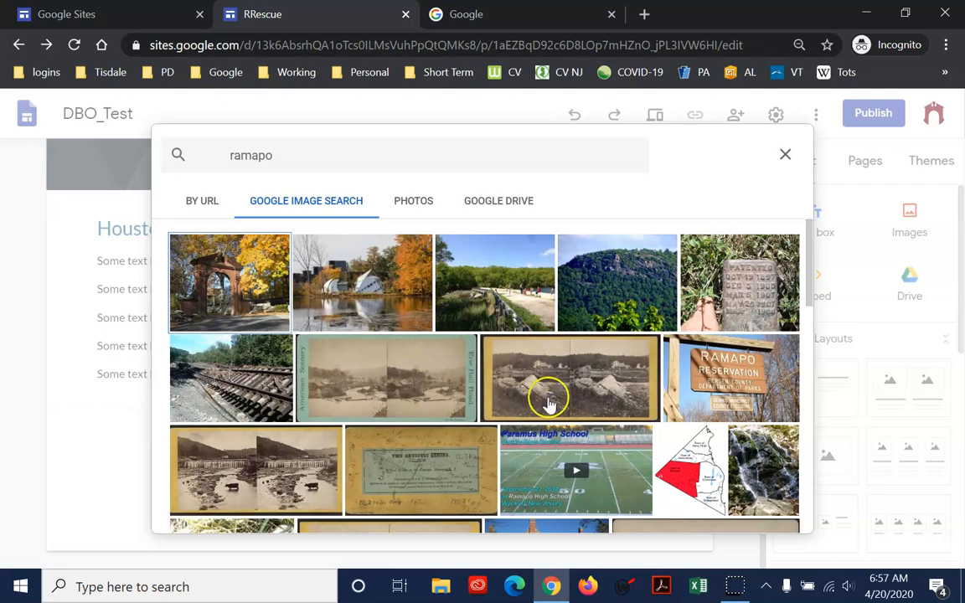
# Browse the ramapo image results and insert the photo of the white angular buildings beside a pond with autumn trees
pyautogui.scroll(-2, 527, 444)
pyautogui.scroll(-2, 549, 442)
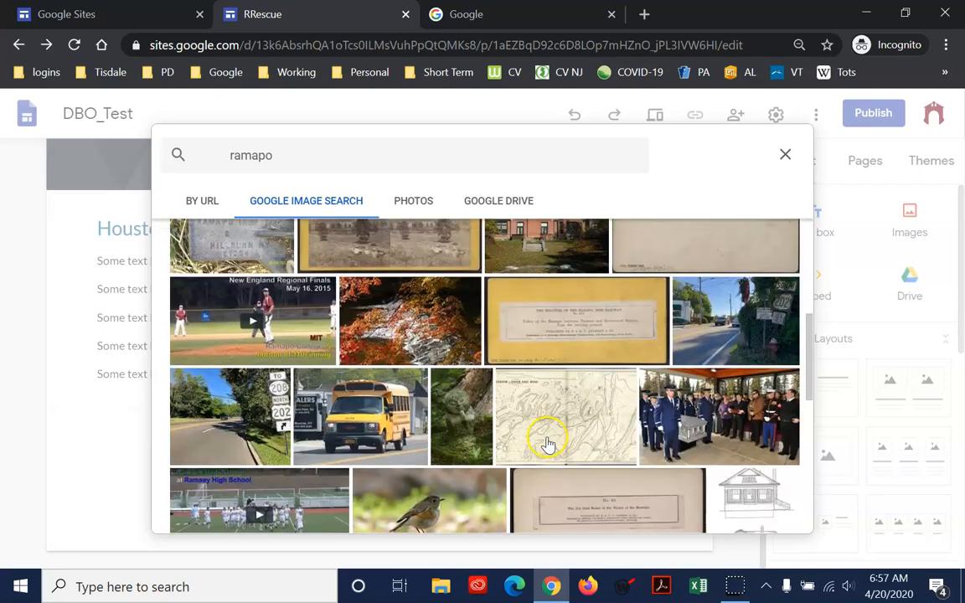
pyautogui.scroll(-5, 546, 444)
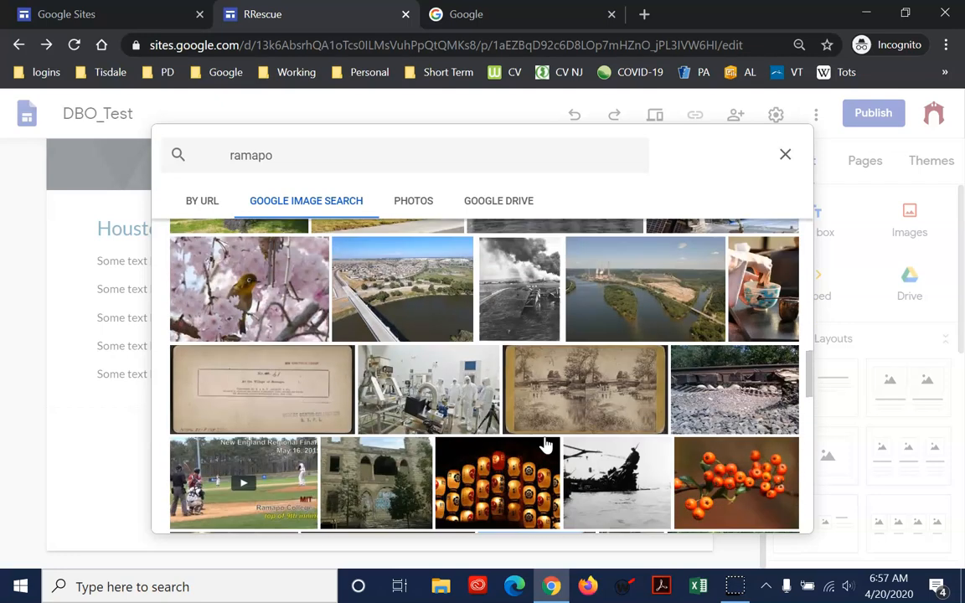
pyautogui.scroll(-3, 544, 445)
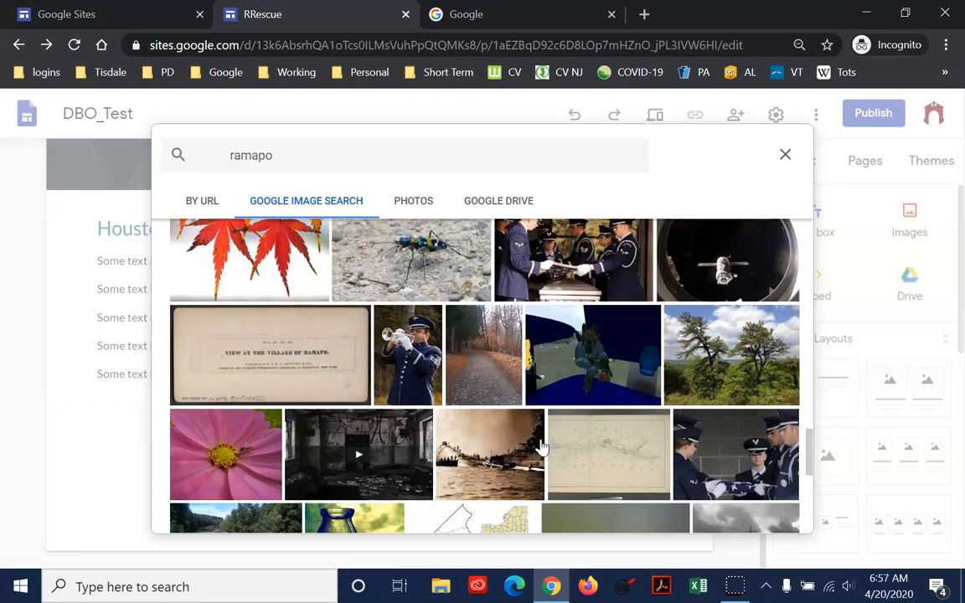
pyautogui.scroll(-2, 541, 446)
pyautogui.scroll(11, 542, 439)
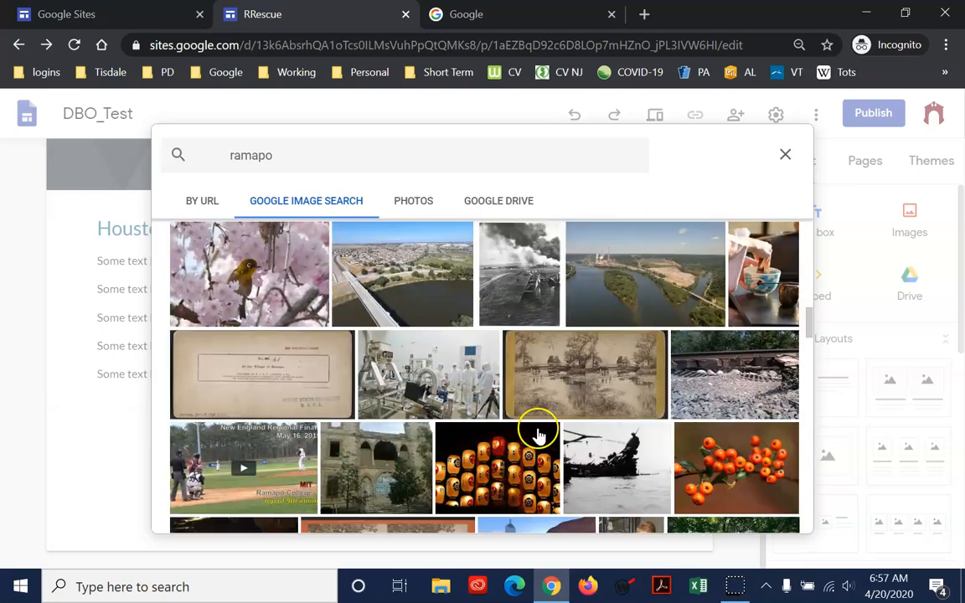
pyautogui.scroll(8, 540, 431)
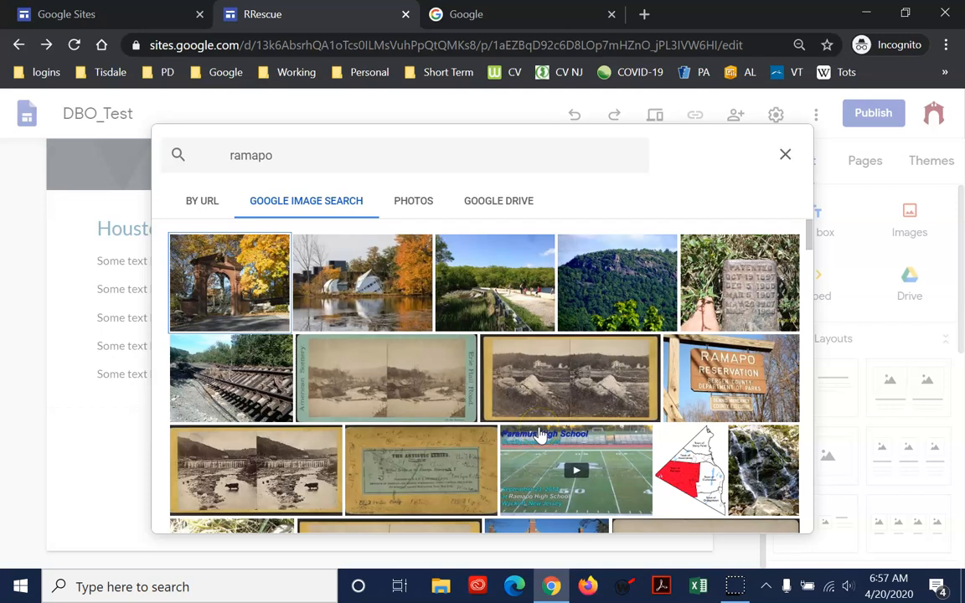
pyautogui.click(344, 291)
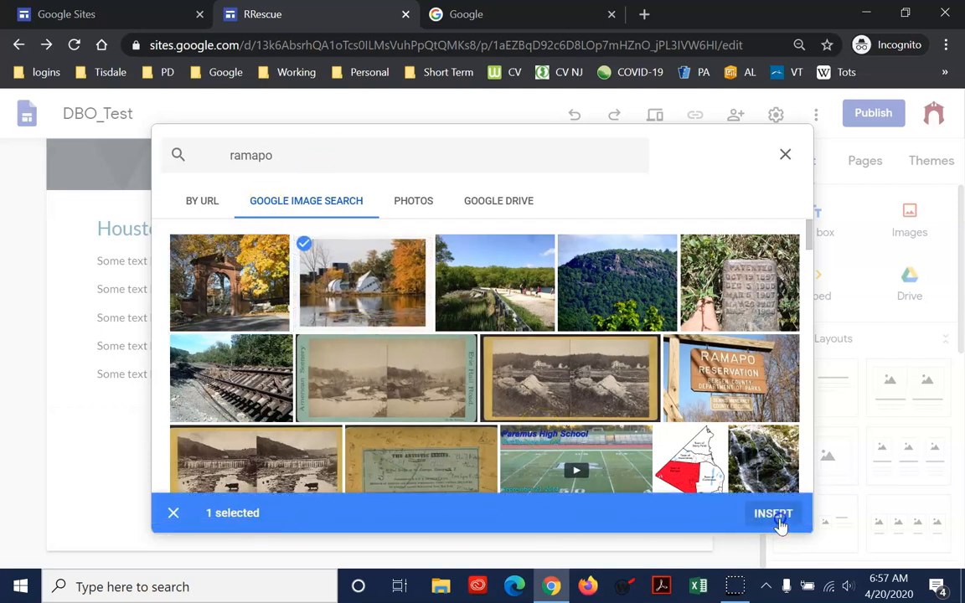
pyautogui.click(773, 515)
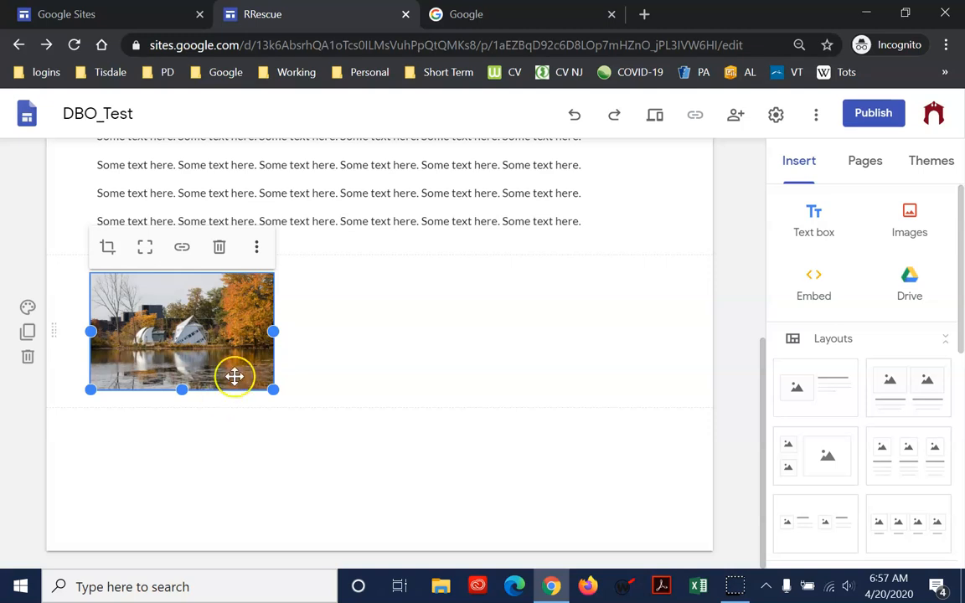
# Move the inserted pond photo to the horizontal centre of its section below the text box
pyautogui.moveTo(216, 359); pyautogui.dragTo(387, 370)
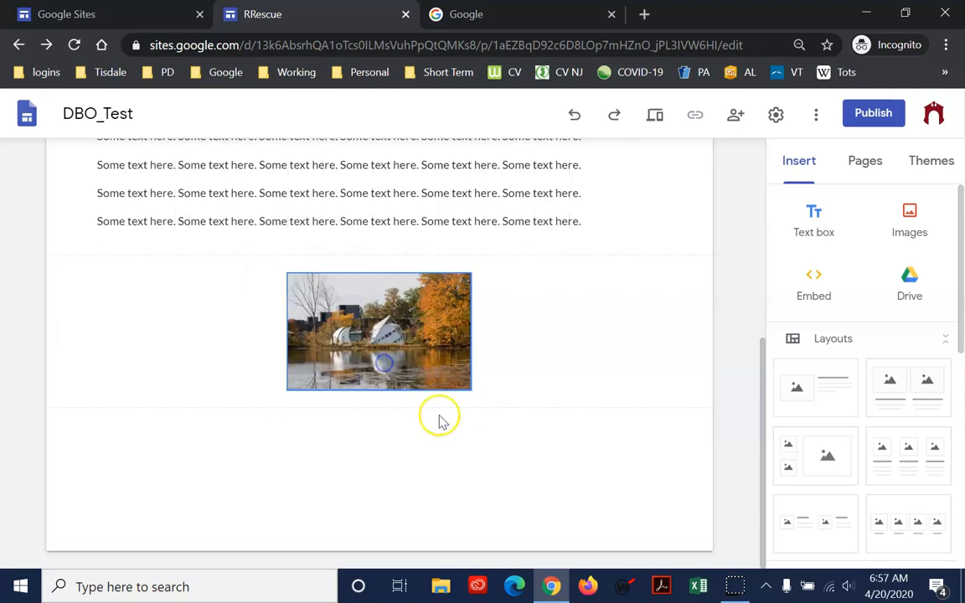
pyautogui.moveTo(373, 317); pyautogui.dragTo(415, 387)
pyautogui.click(412, 373)
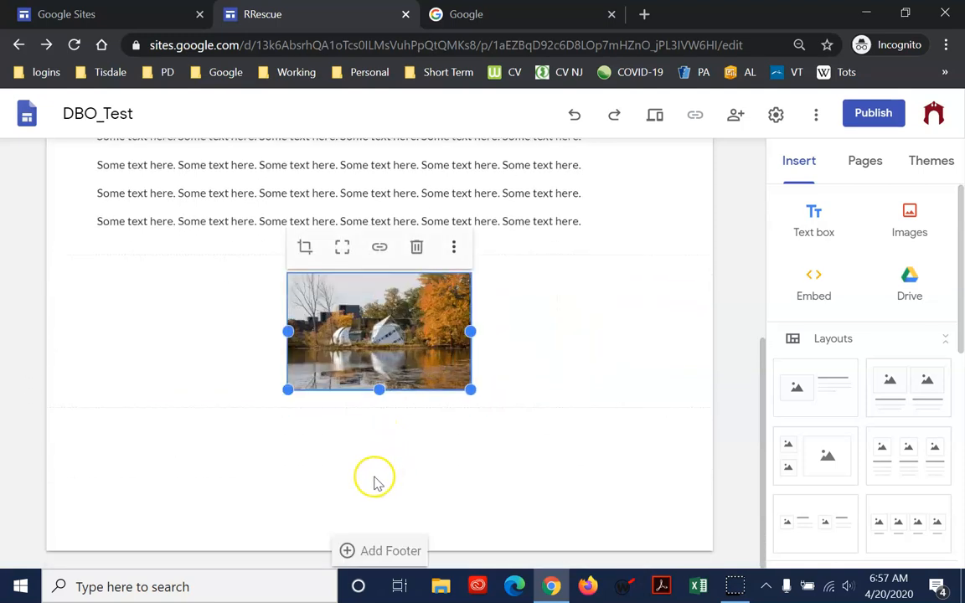
# Enlarge the pond photo to about half the section width and centre it again in its section
pyautogui.moveTo(471, 391); pyautogui.dragTo(566, 524)
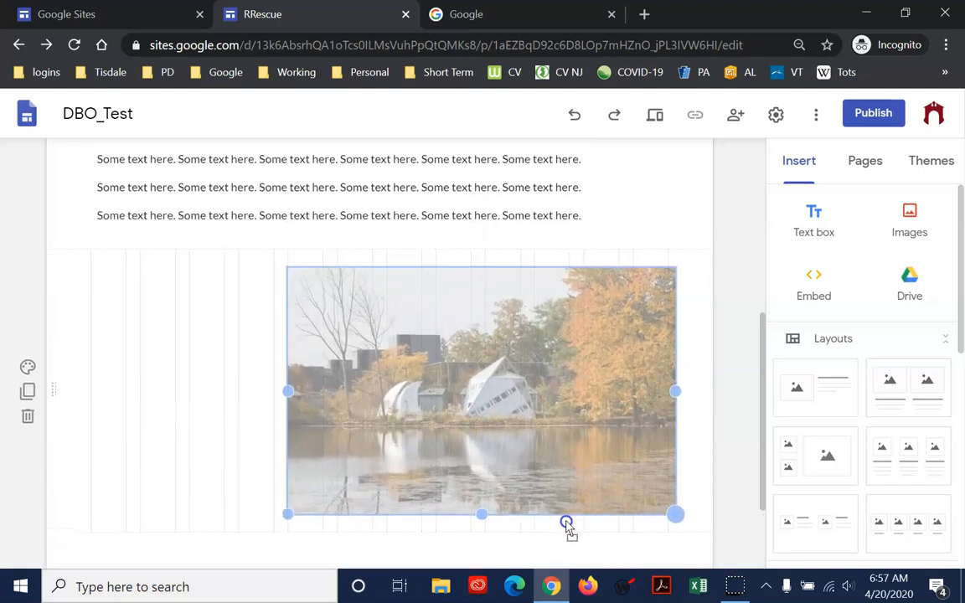
pyautogui.moveTo(566, 523); pyautogui.dragTo(570, 533)
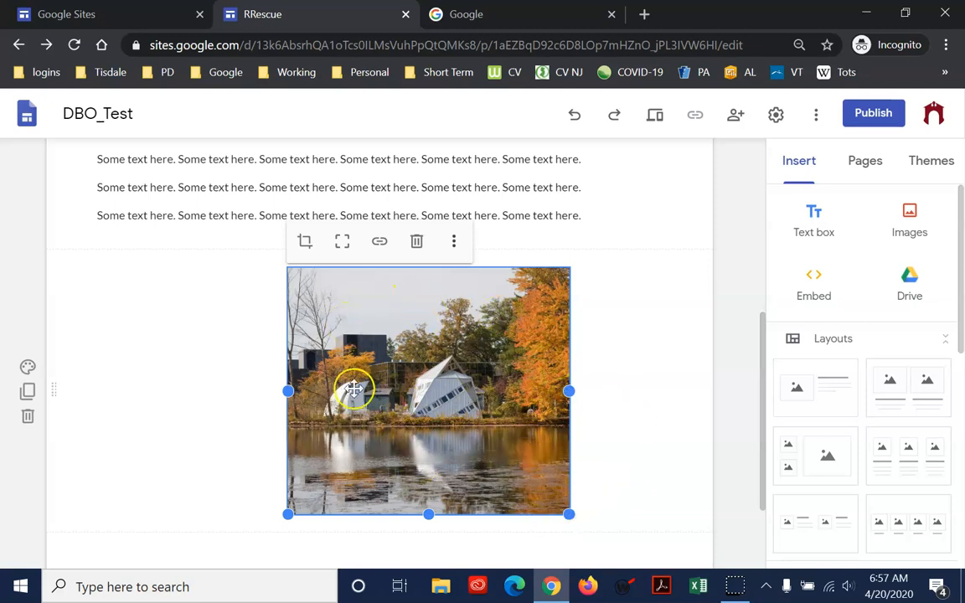
pyautogui.moveTo(368, 398)
pyautogui.mouseDown()
pyautogui.moveTo(344, 401)
pyautogui.moveTo(339, 372)
pyautogui.moveTo(393, 402)
pyautogui.moveTo(370, 410)
pyautogui.mouseUp()
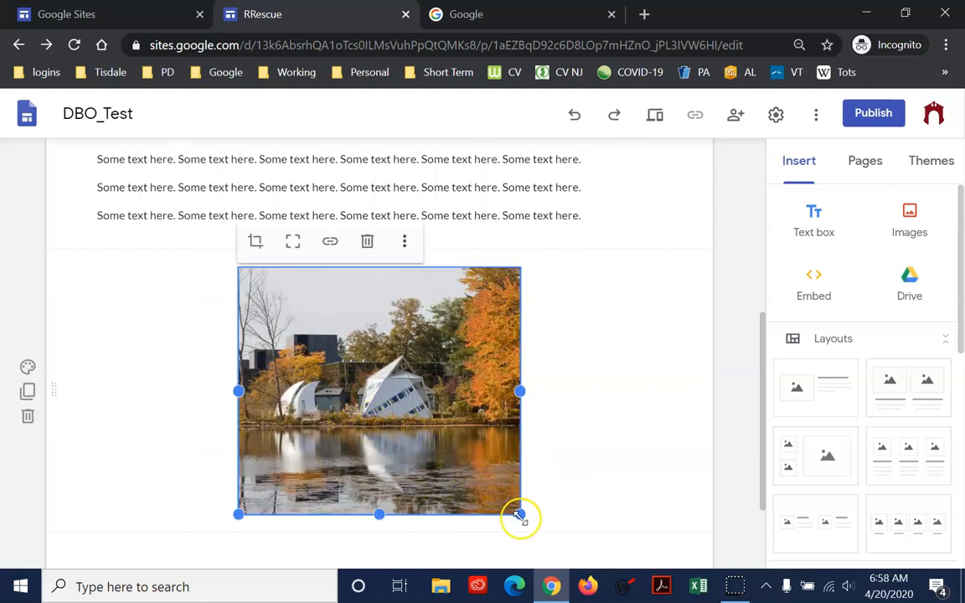
# Reduce the height of the pond photo and uncrop it to show the whole picture
pyautogui.moveTo(521, 517); pyautogui.dragTo(512, 481)
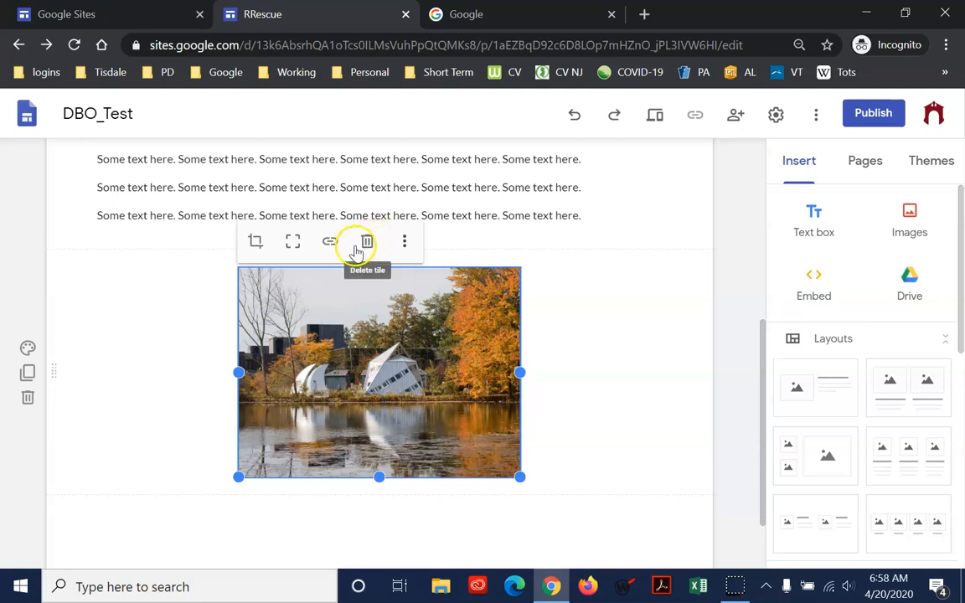
pyautogui.click(292, 243)
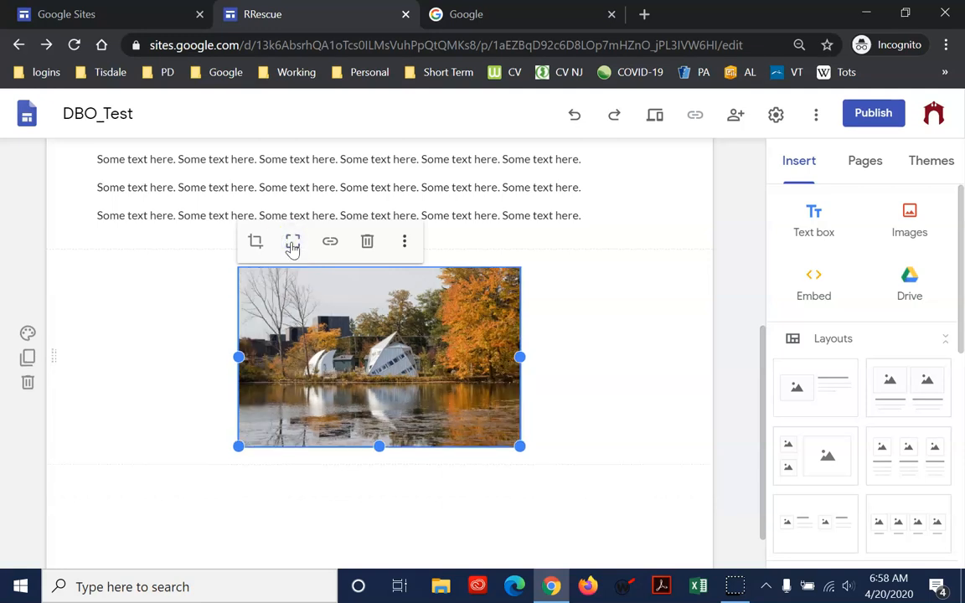
# Crop the pond photo by zooming in and framing the pointed white building with the trees behind it
pyautogui.click(255, 242)
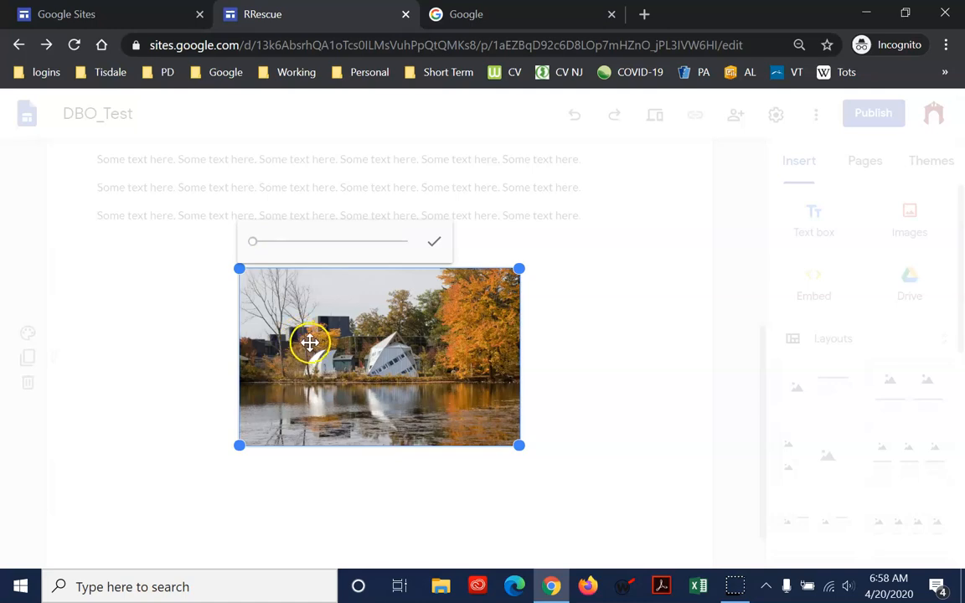
pyautogui.moveTo(251, 243); pyautogui.dragTo(301, 254)
pyautogui.moveTo(366, 338); pyautogui.dragTo(294, 403)
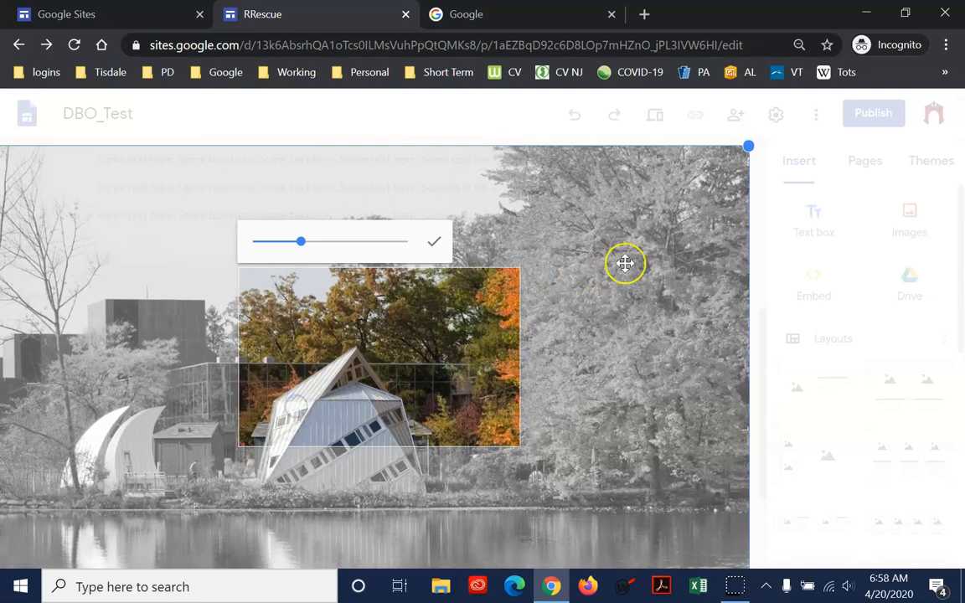
pyautogui.click(434, 243)
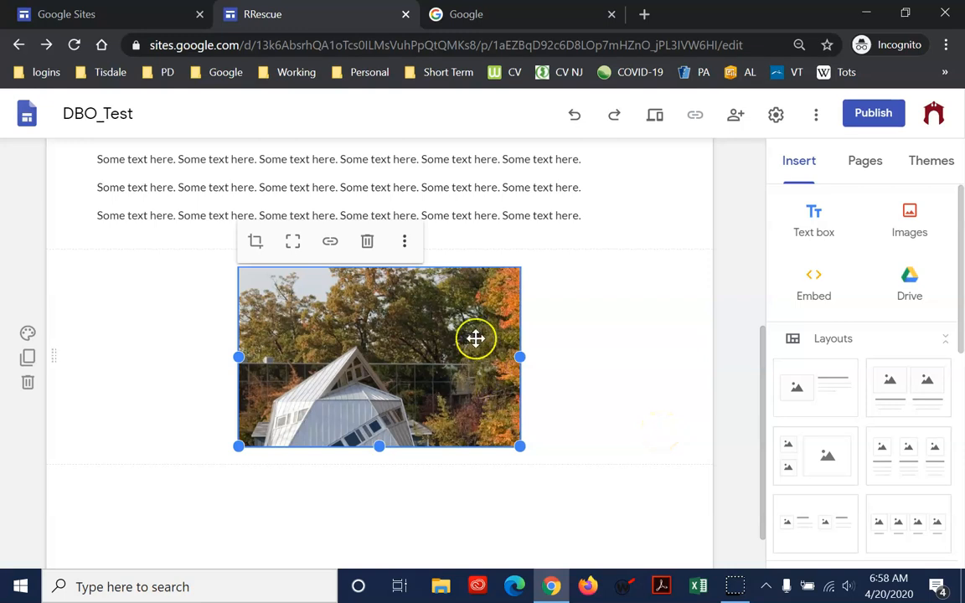
# Add the caption "Ramapo Campus" below the building photo and centre the caption text
pyautogui.click(404, 241)
pyautogui.moveTo(445, 245)
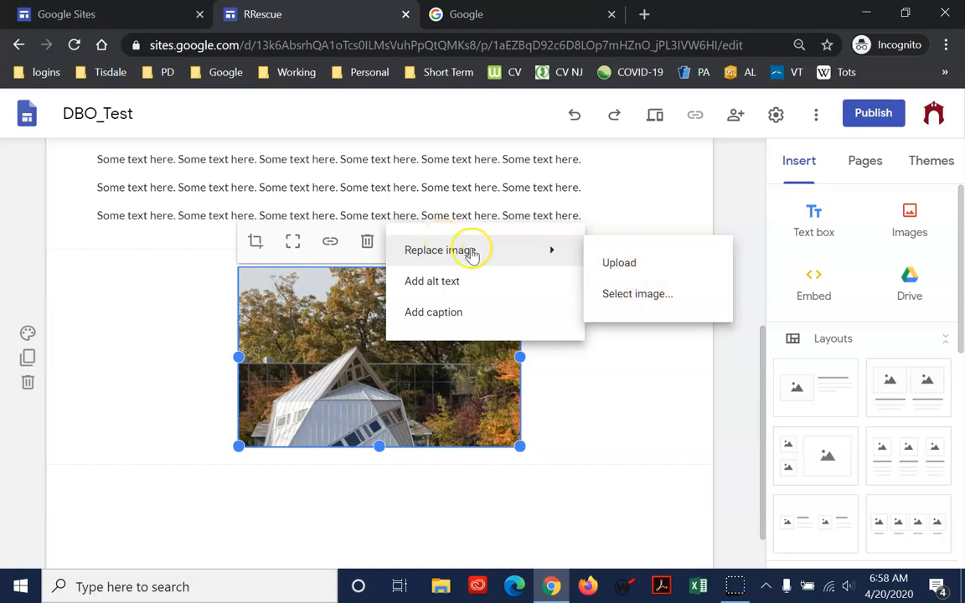
pyautogui.click(452, 319)
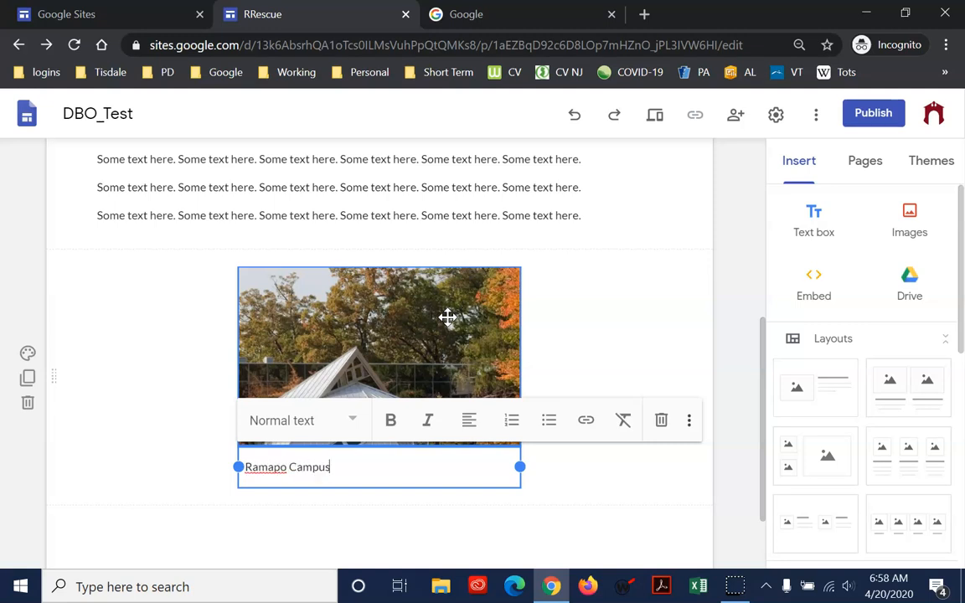
pyautogui.click(470, 422)
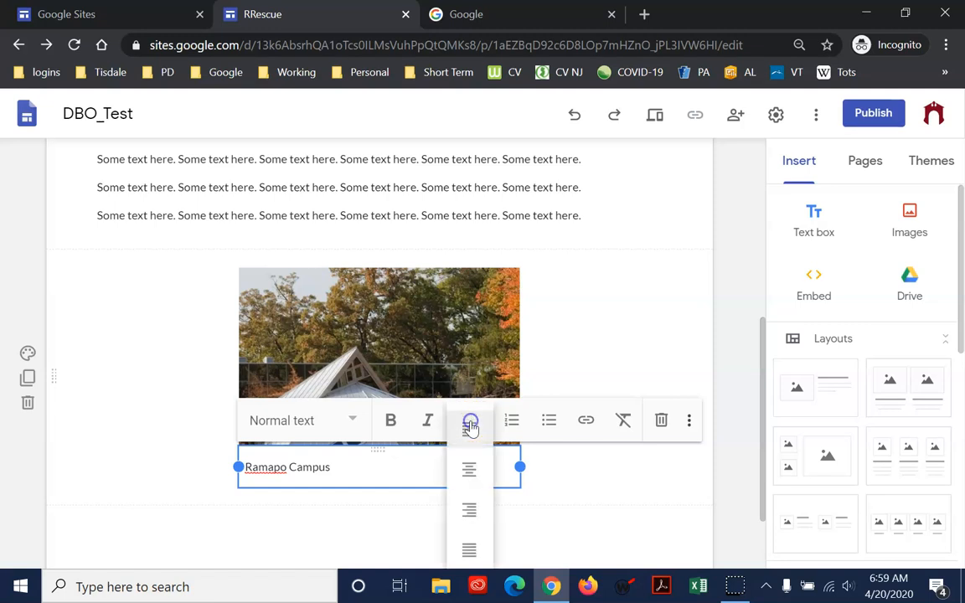
pyautogui.click(470, 466)
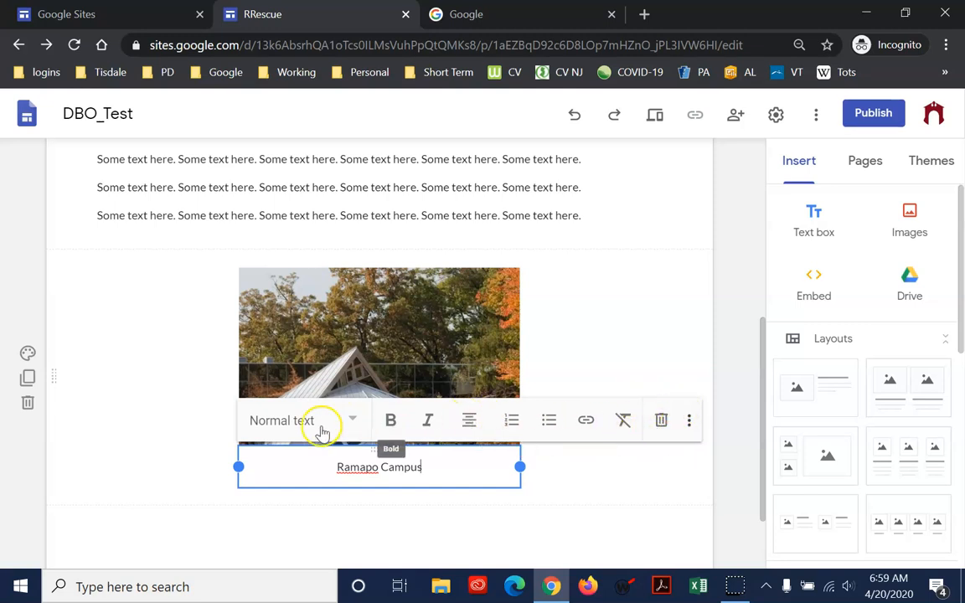
pyautogui.click(620, 486)
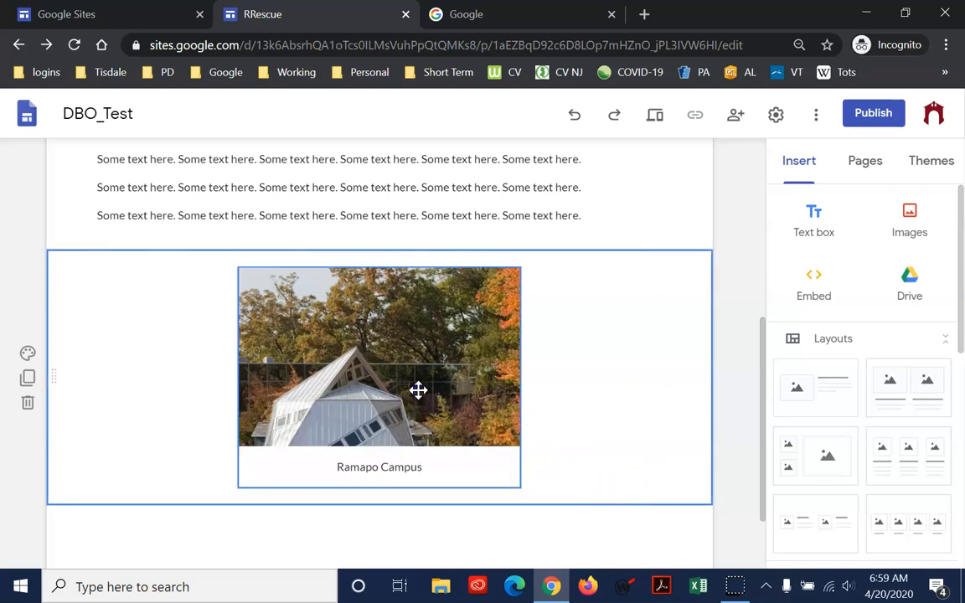
# Give the building photo the alt text description "Ramapo Campus"
pyautogui.click(418, 388)
pyautogui.click(416, 335)
pyautogui.click(404, 244)
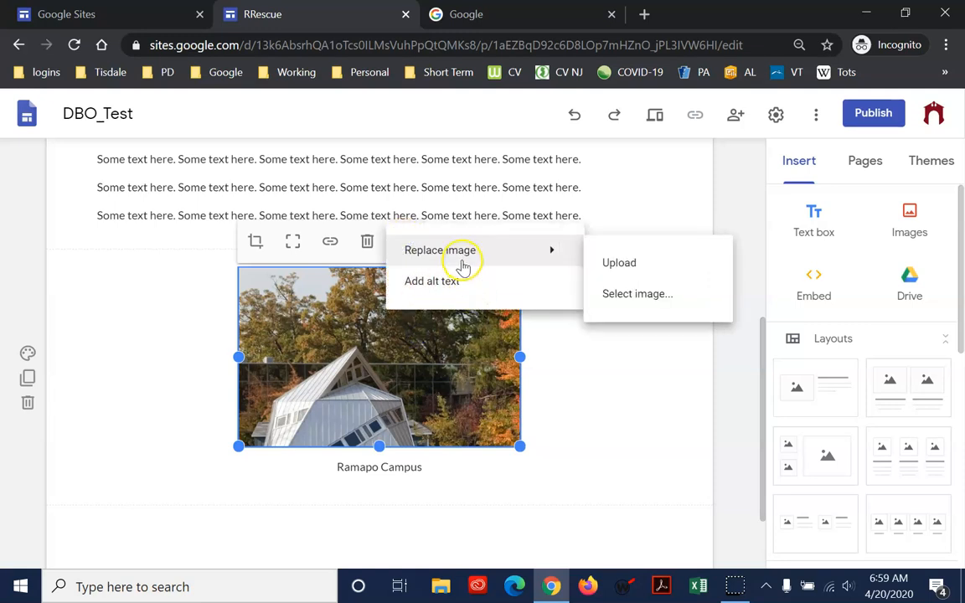
pyautogui.click(463, 283)
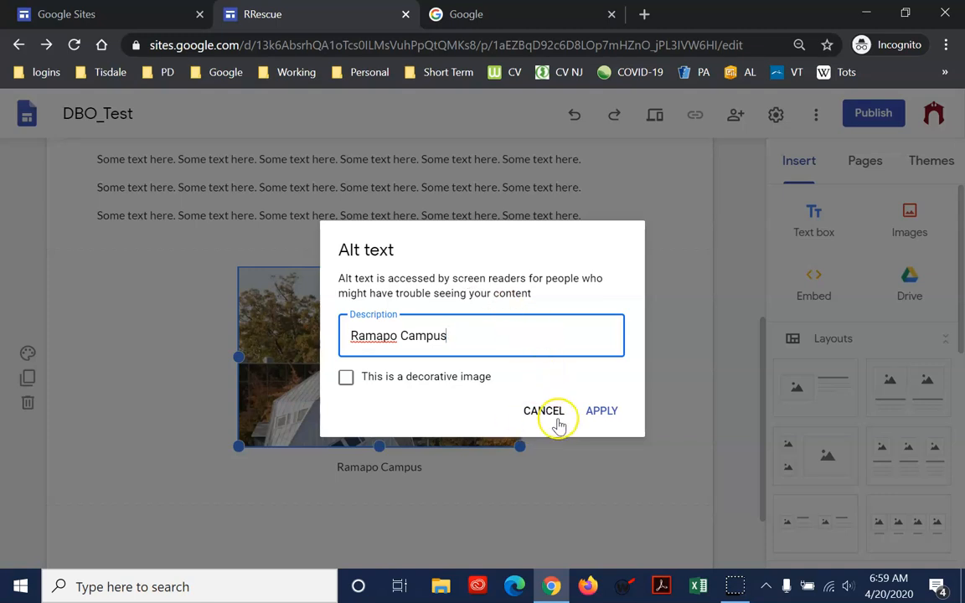
pyautogui.click(603, 410)
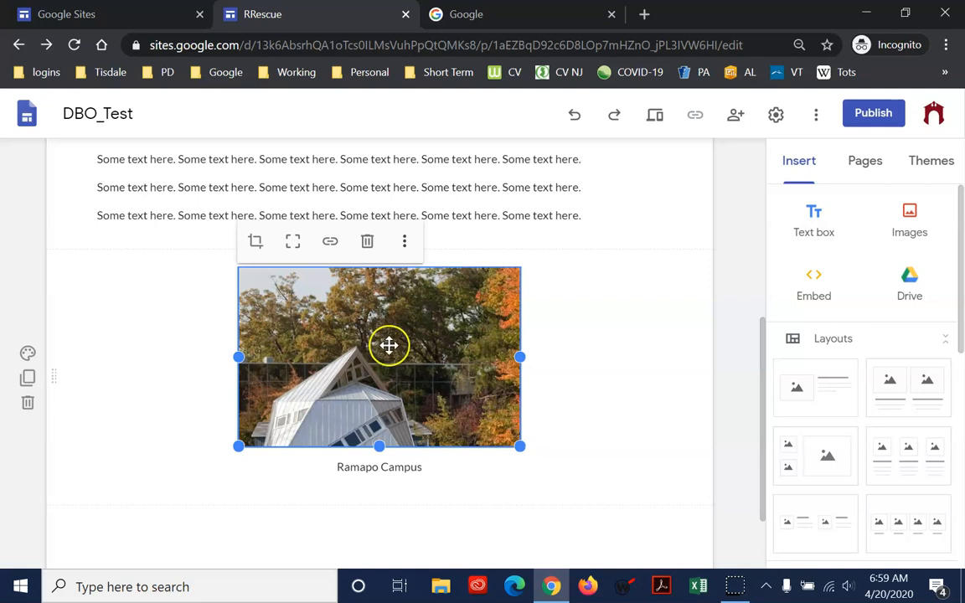
# Try the decorative image option in the photo's alt text, turn it off again and re-enter the Ramapo Campus description
pyautogui.click(404, 242)
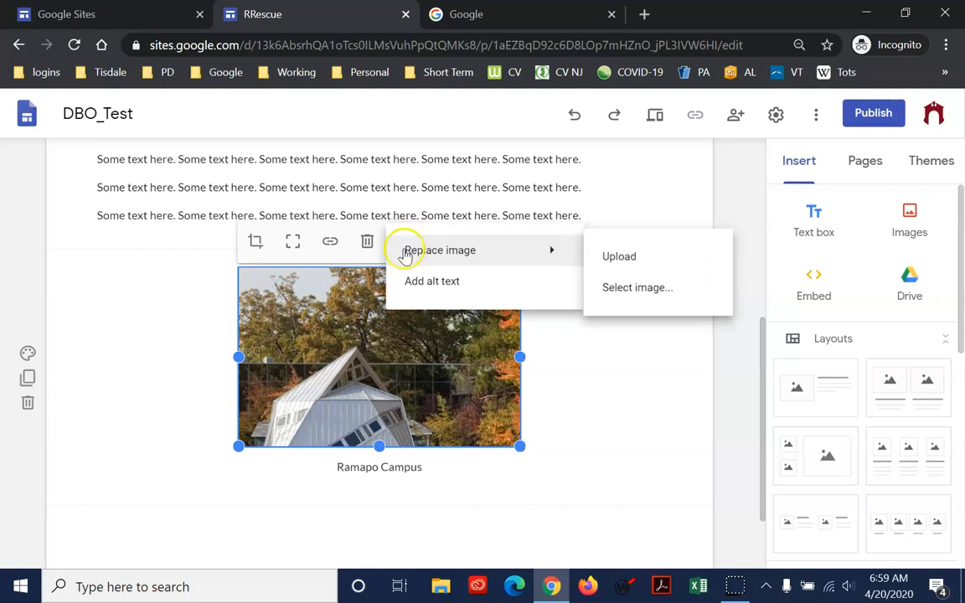
pyautogui.click(434, 285)
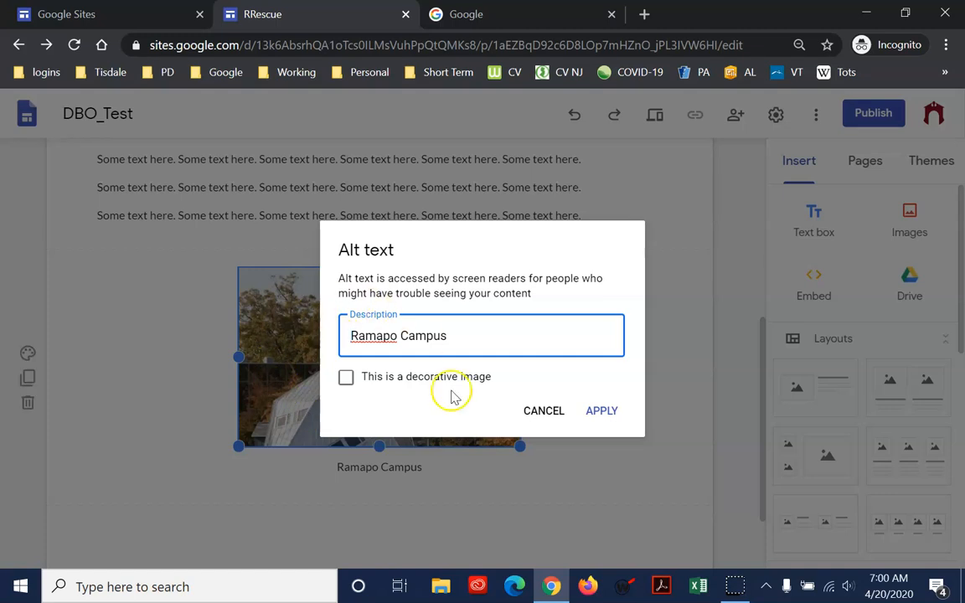
pyautogui.click(345, 378)
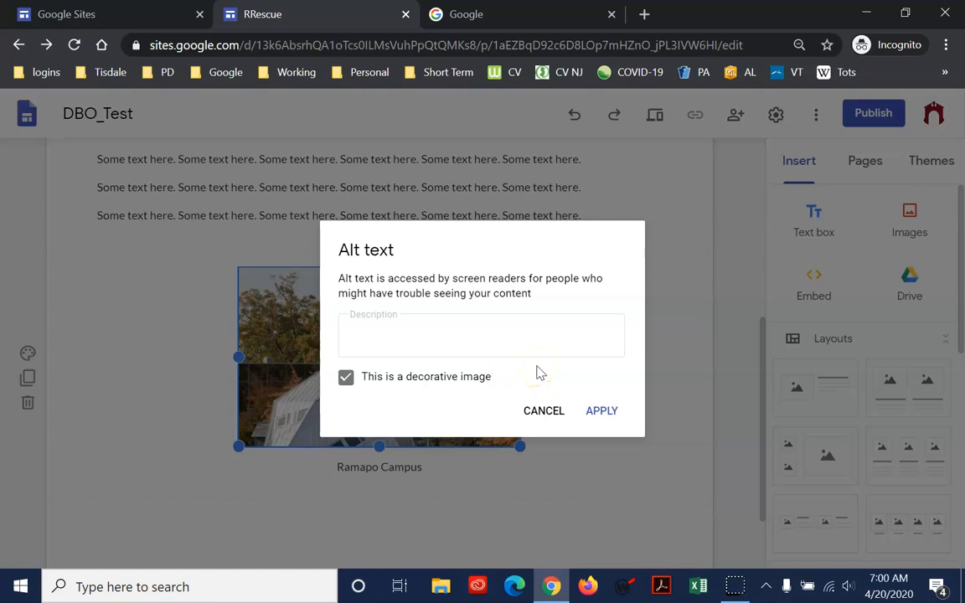
pyautogui.click(345, 378)
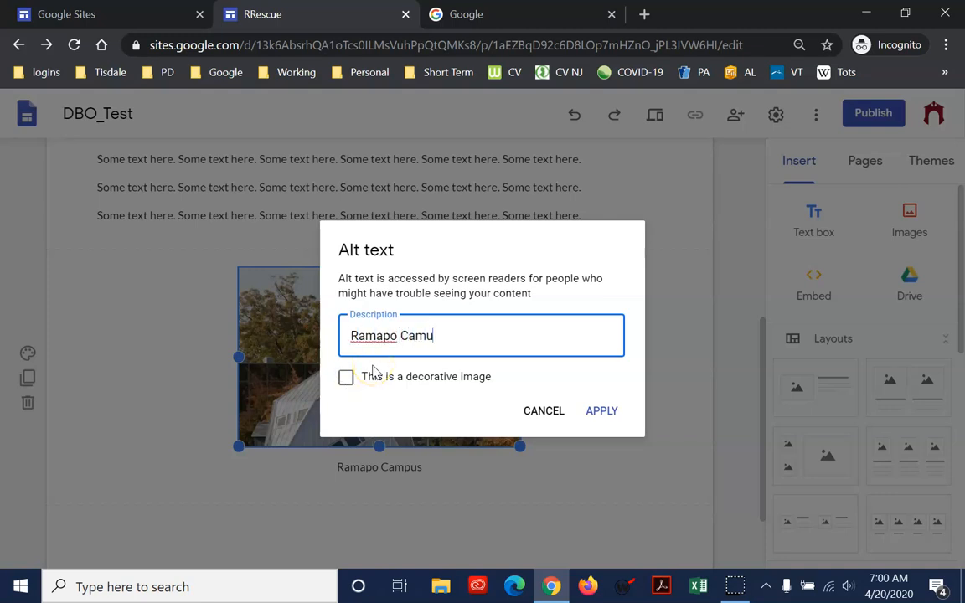
pyautogui.click(603, 412)
# Review how the text section and the captioned photo section are arranged one below the other on the page
pyautogui.scroll(-1, 614, 417)
pyautogui.scroll(4, 629, 442)
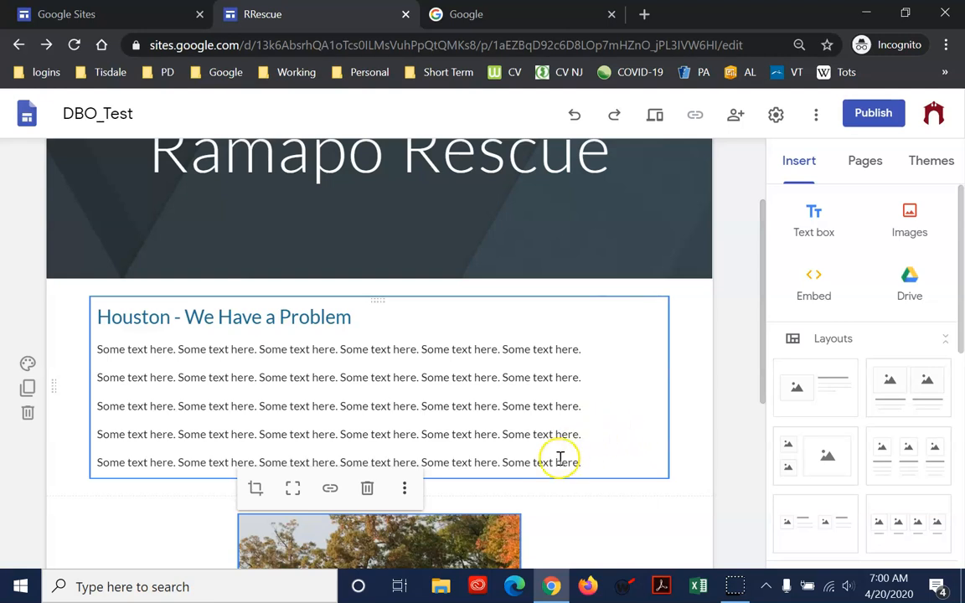
pyautogui.click(635, 535)
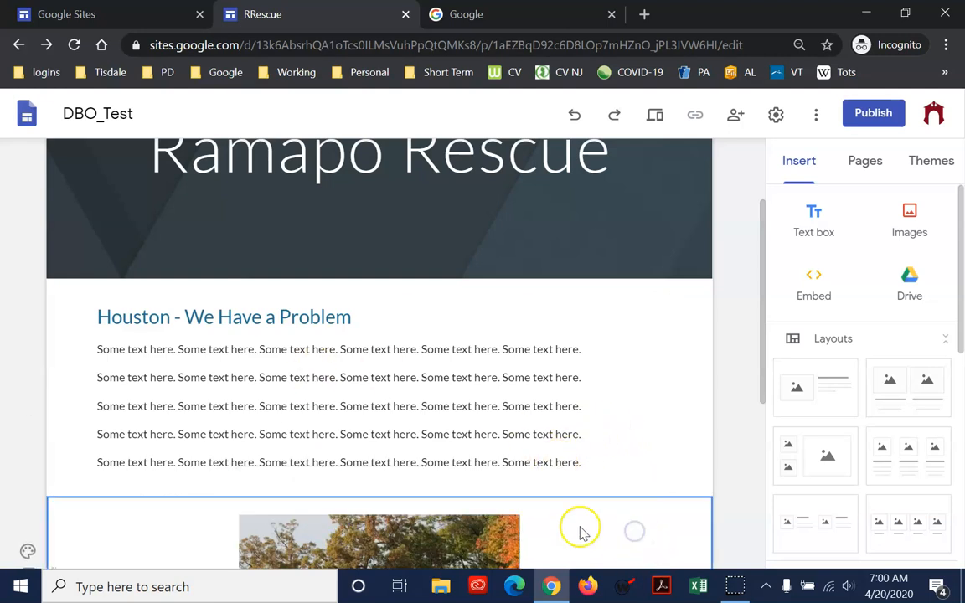
pyautogui.scroll(-3, 582, 532)
pyautogui.click(431, 405)
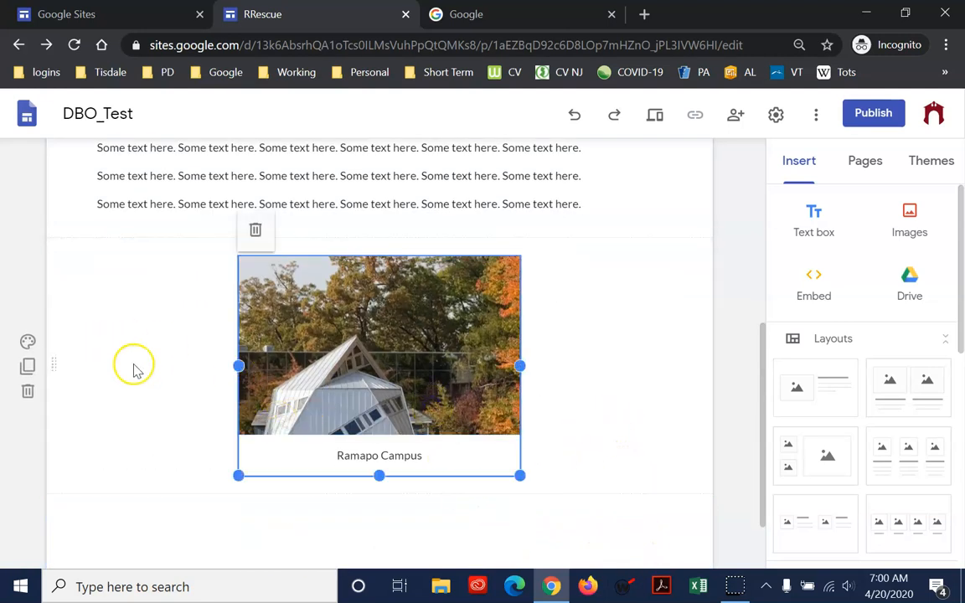
pyautogui.click(591, 369)
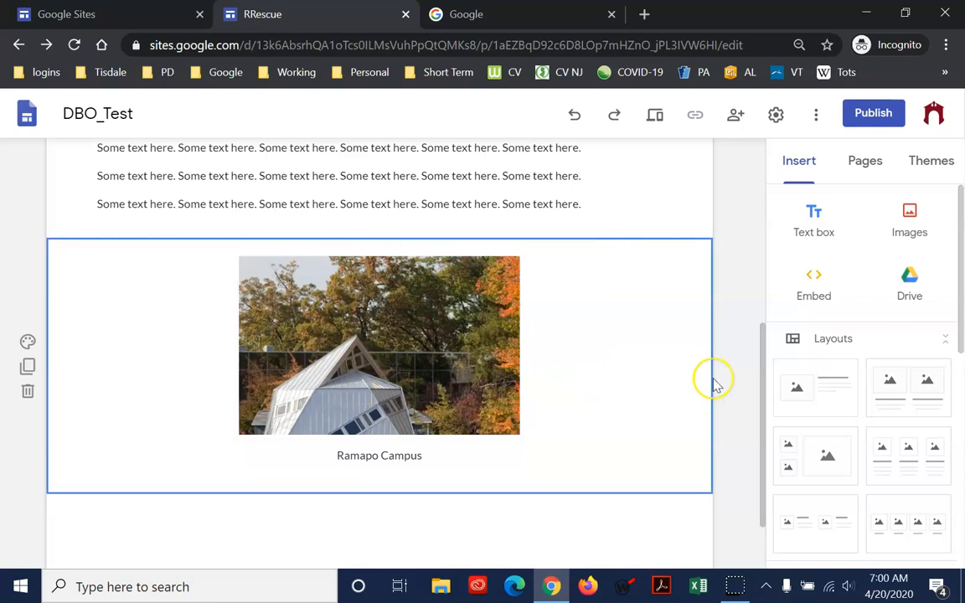
pyautogui.scroll(3, 645, 344)
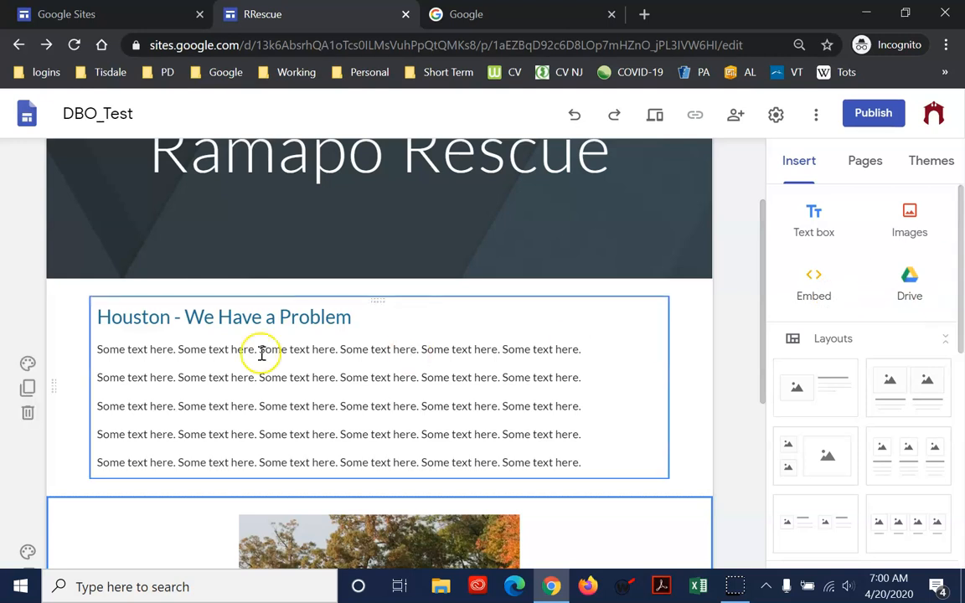
pyautogui.scroll(-2, 728, 403)
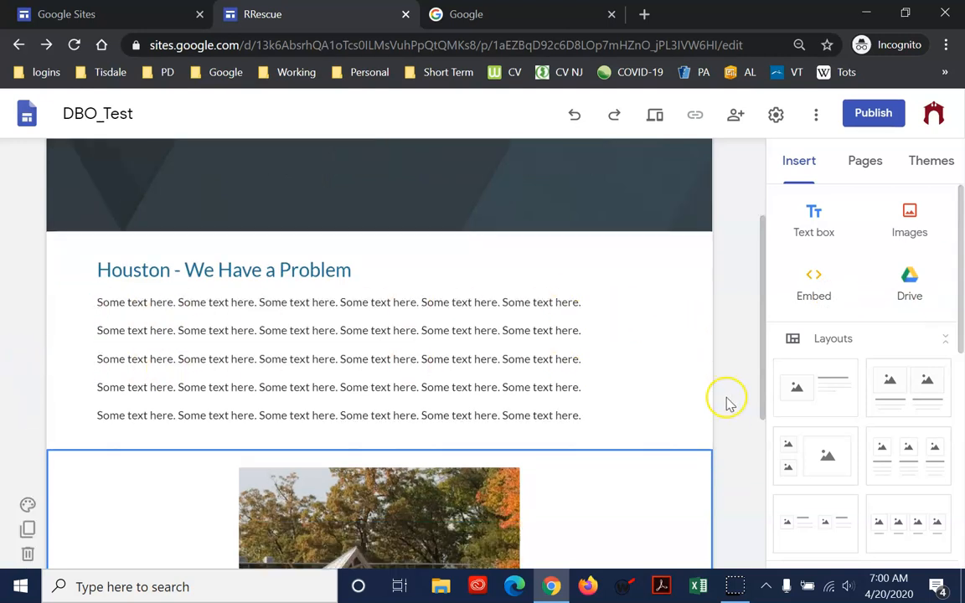
pyautogui.scroll(1, 721, 397)
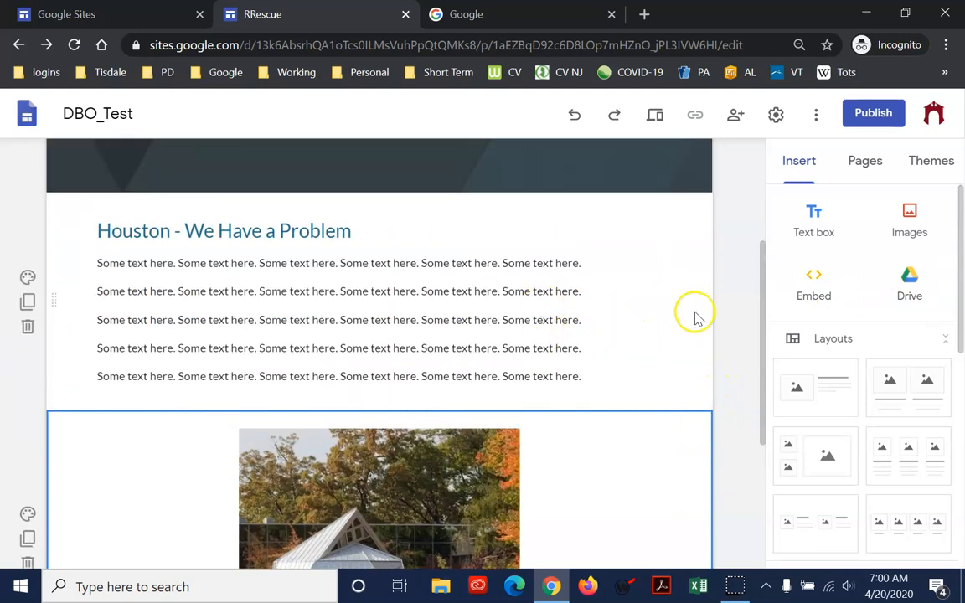
# Narrow the Houston text box to about half the section width and move the captioned photo into the space beside it
pyautogui.click(596, 315)
pyautogui.moveTo(670, 304); pyautogui.dragTo(381, 304)
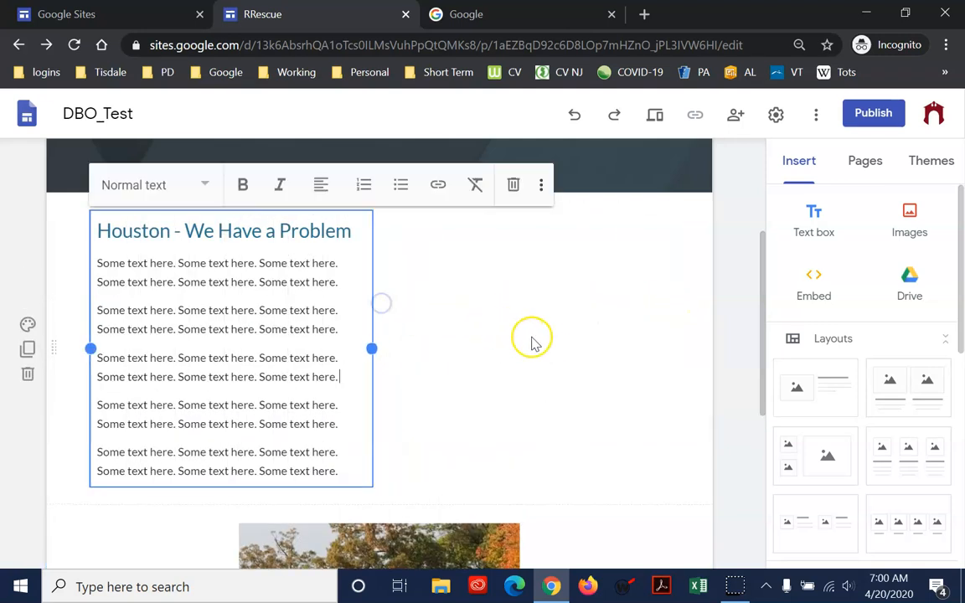
pyautogui.scroll(-2, 536, 352)
pyautogui.scroll(1, 444, 479)
pyautogui.moveTo(444, 479); pyautogui.dragTo(527, 304)
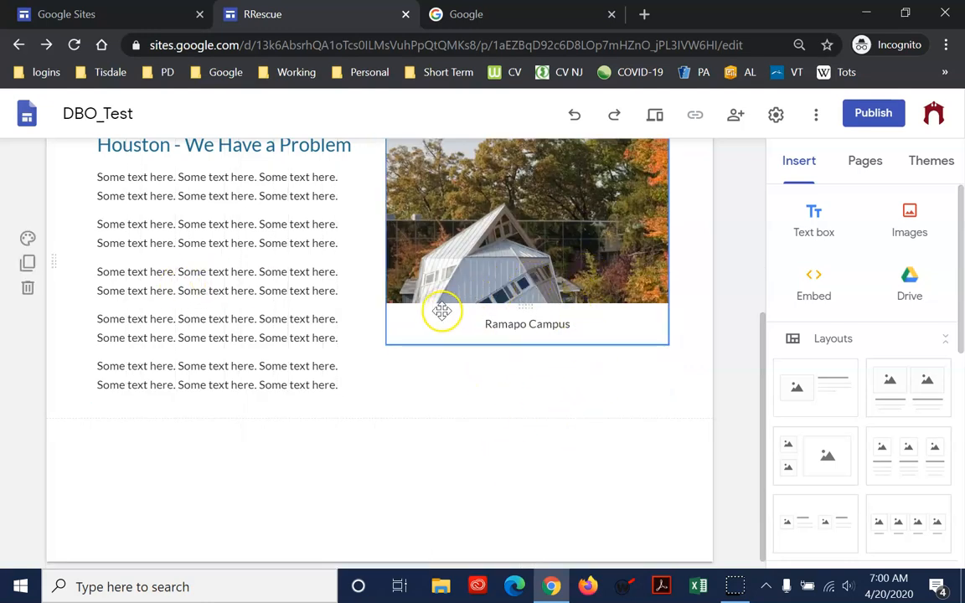
pyautogui.scroll(2, 442, 311)
pyautogui.moveTo(483, 312); pyautogui.dragTo(489, 383)
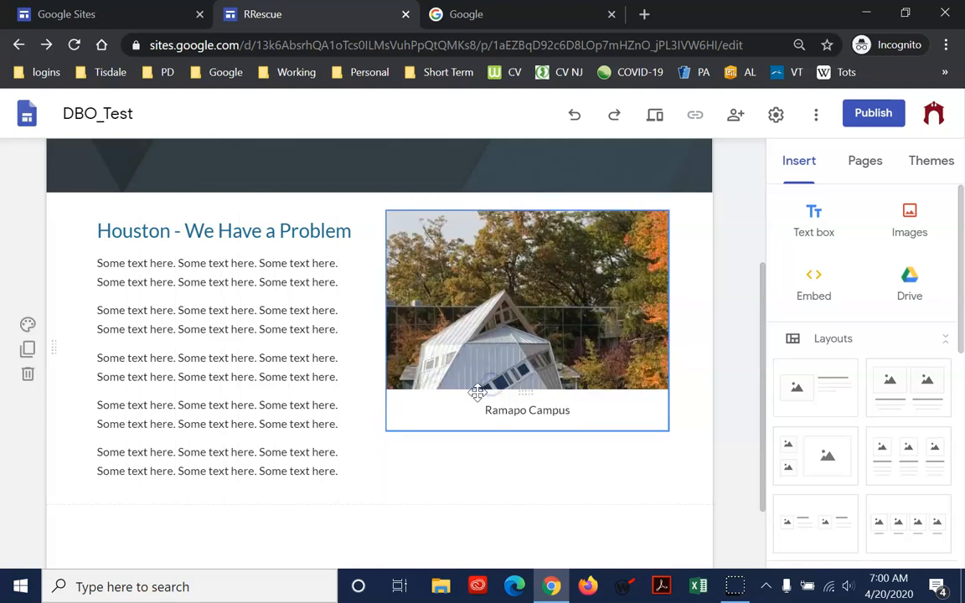
pyautogui.moveTo(531, 324); pyautogui.dragTo(520, 362)
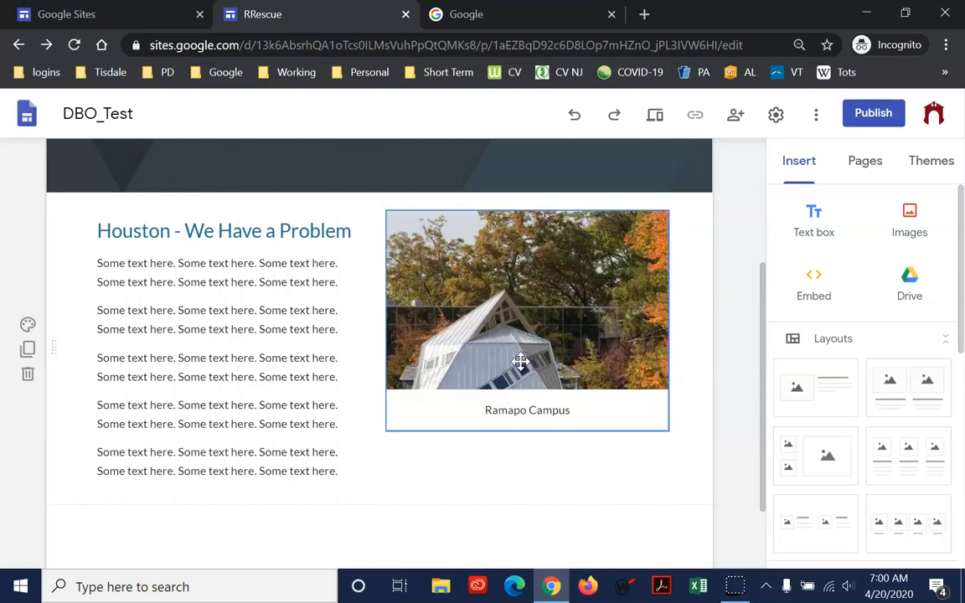
pyautogui.click(527, 264)
pyautogui.click(677, 384)
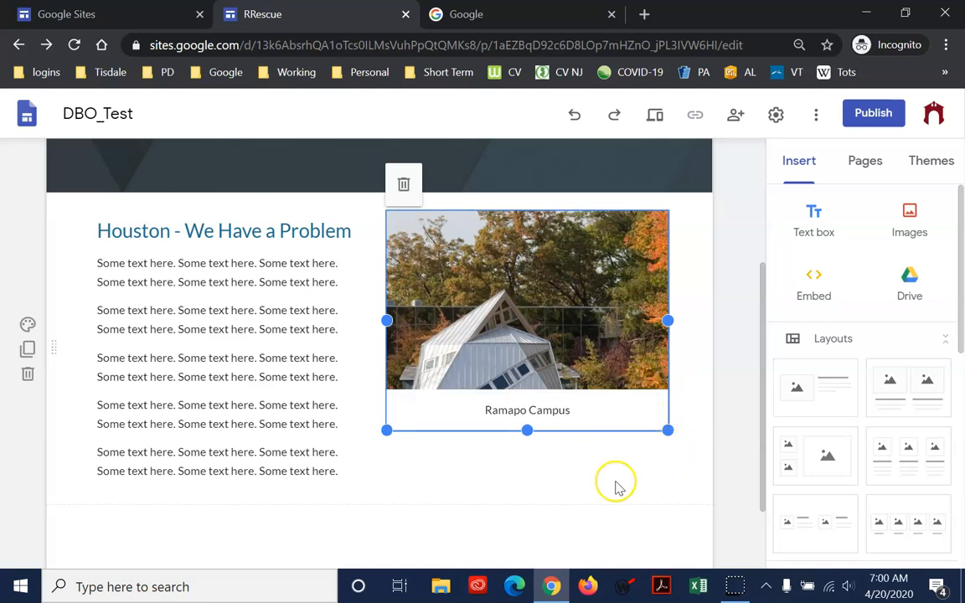
# Widen the text box to shrink the neighbouring photo, and narrow the text box again to leave a gap between them
pyautogui.click(333, 414)
pyautogui.moveTo(374, 348); pyautogui.dragTo(421, 348)
pyautogui.moveTo(545, 362); pyautogui.dragTo(551, 324)
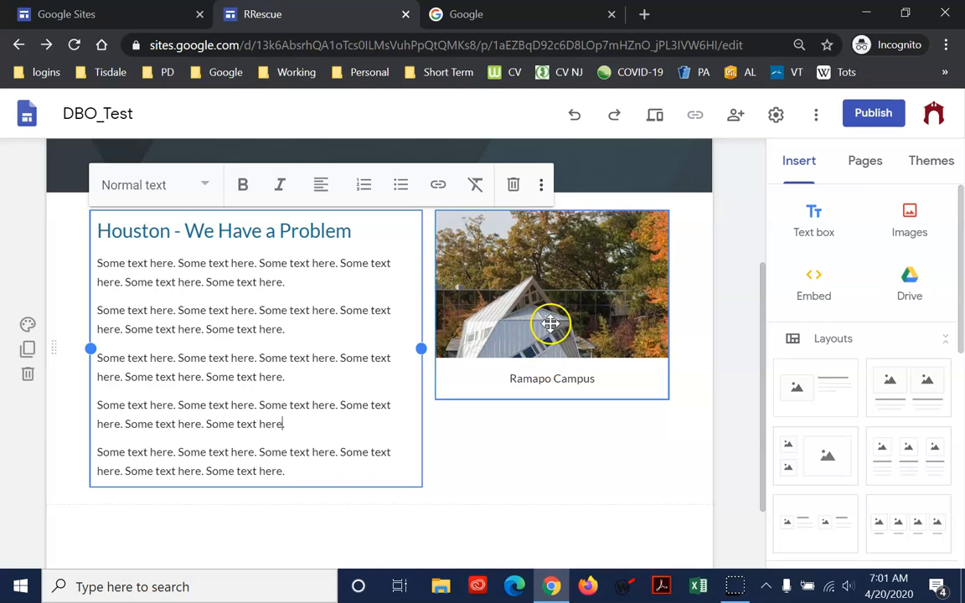
pyautogui.moveTo(422, 348); pyautogui.dragTo(340, 349)
pyautogui.click(495, 340)
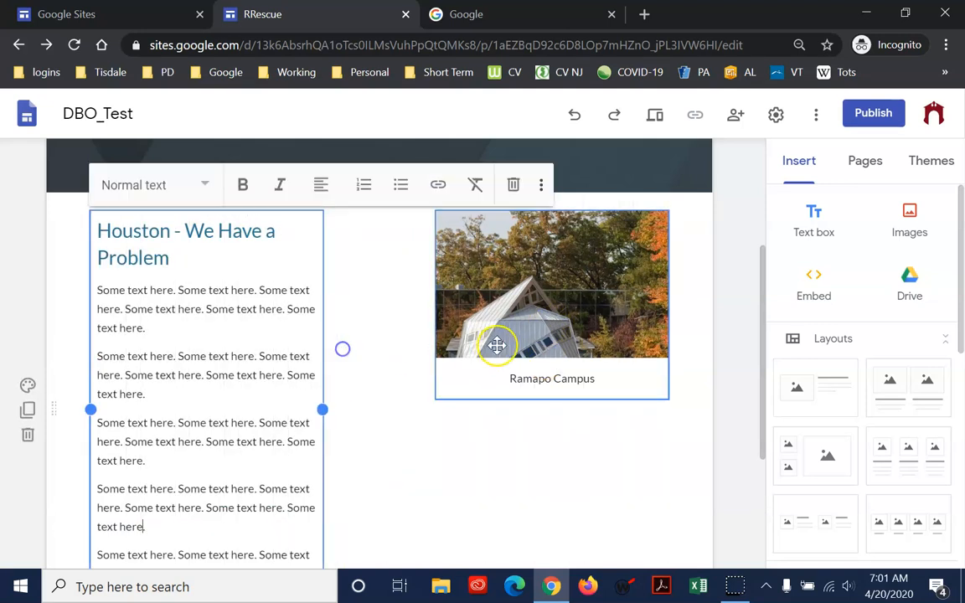
# Stretch the captioned photo downward until it is about as tall as the text box beside it
pyautogui.moveTo(558, 351); pyautogui.dragTo(557, 303)
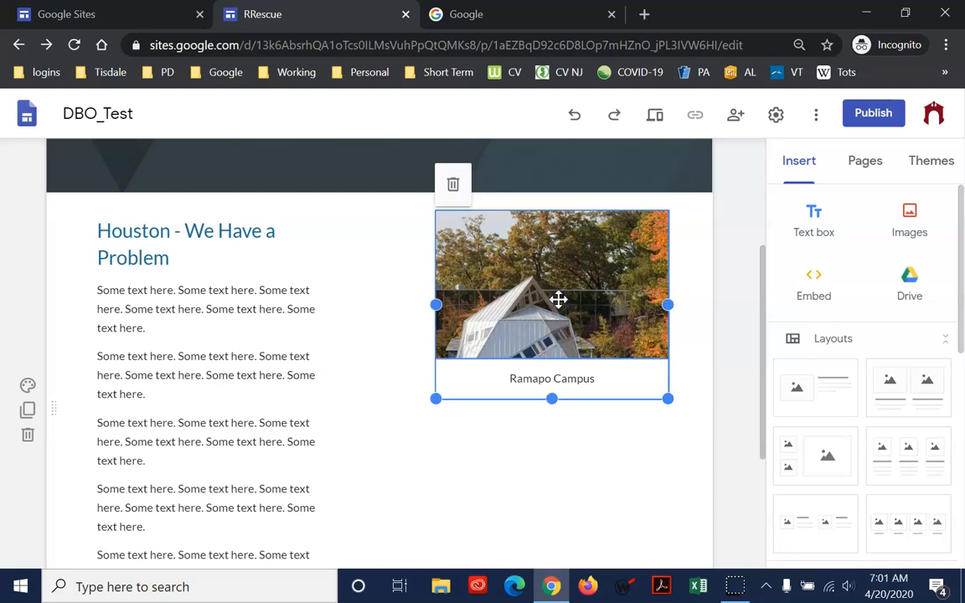
pyautogui.click(558, 291)
pyautogui.moveTo(552, 358); pyautogui.dragTo(573, 559)
pyautogui.moveTo(587, 514); pyautogui.dragTo(547, 454)
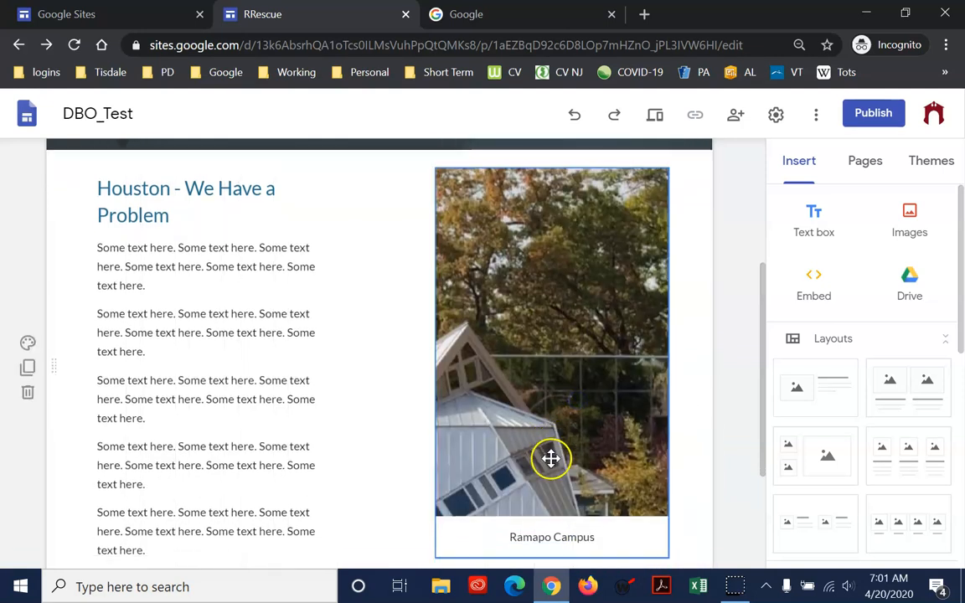
pyautogui.scroll(-3, 551, 459)
pyautogui.scroll(2, 541, 469)
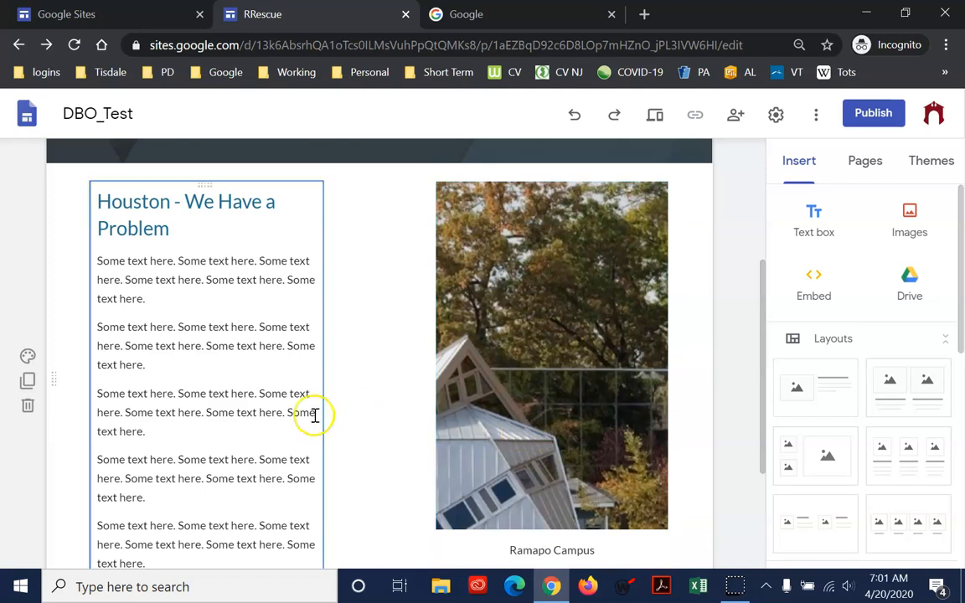
# Insert the "0000 form" file from My Drive in a new section below the text and photo, and select the embedded form
pyautogui.scroll(-2, 575, 496)
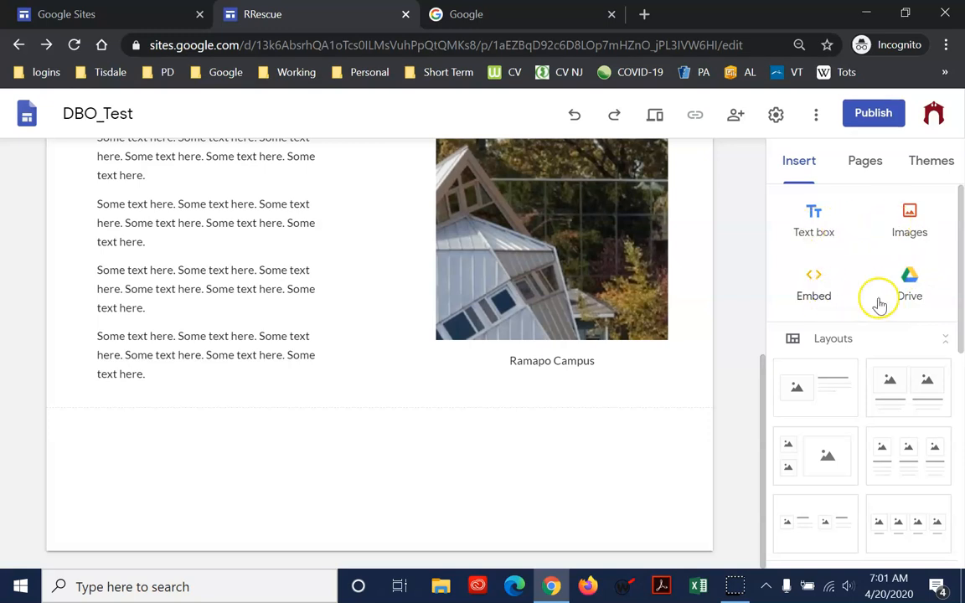
pyautogui.click(922, 289)
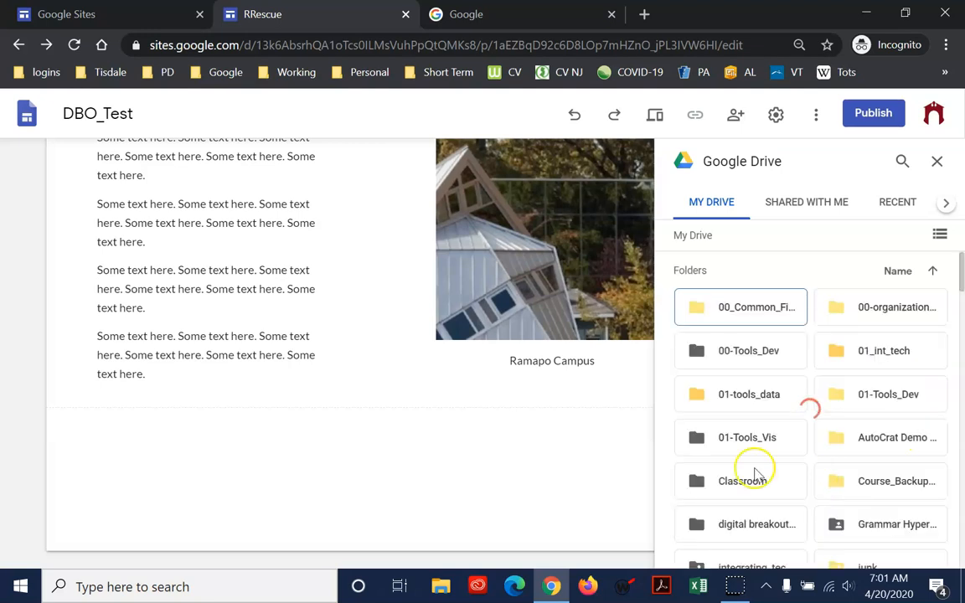
pyautogui.scroll(-10, 888, 461)
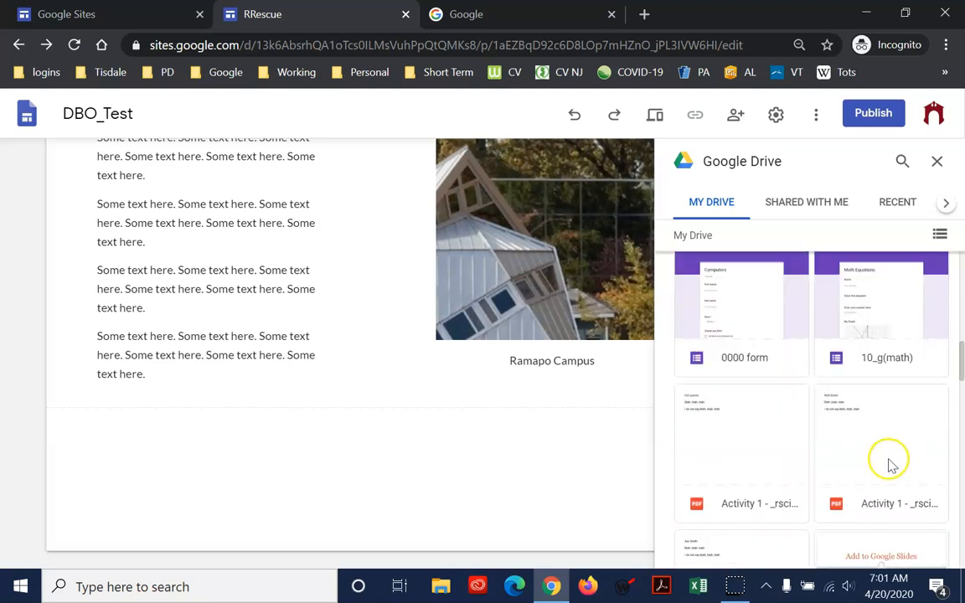
pyautogui.click(755, 335)
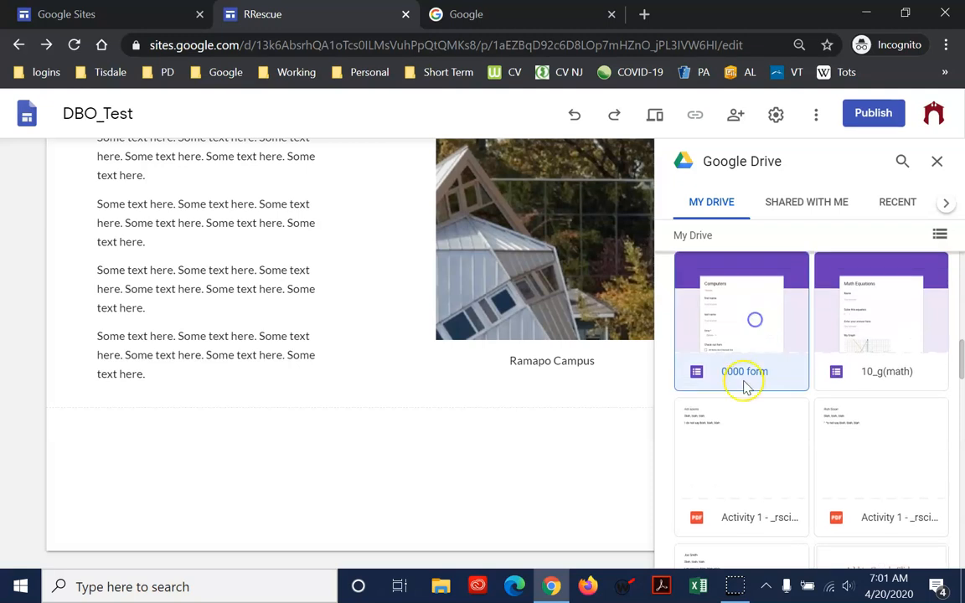
pyautogui.scroll(-2, 847, 529)
pyautogui.click(913, 549)
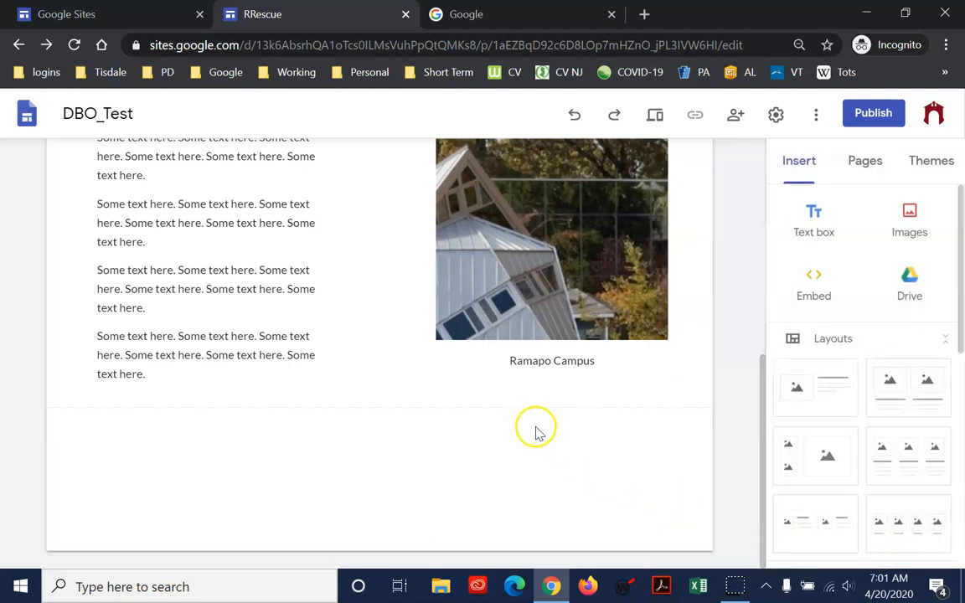
pyautogui.click(516, 482)
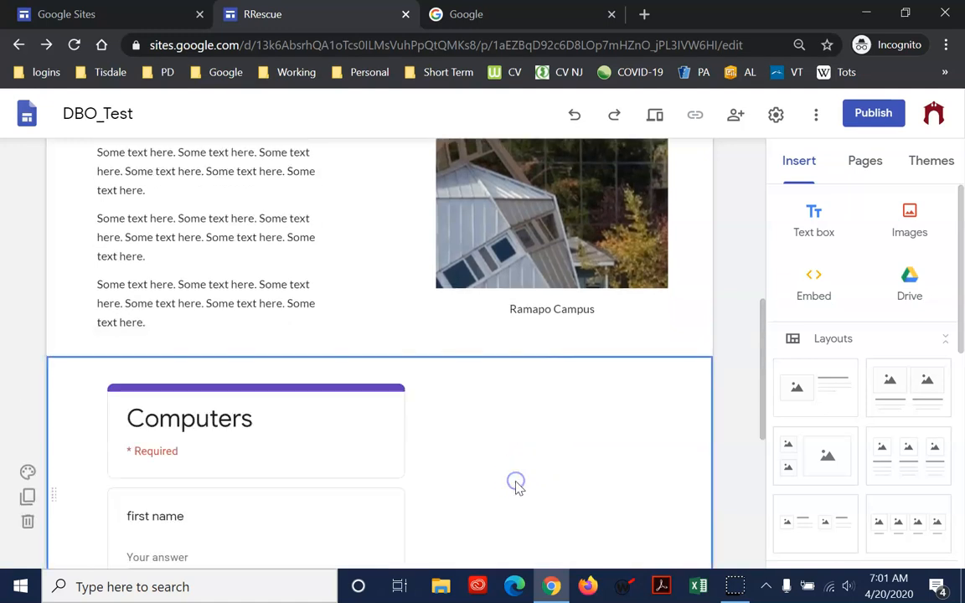
pyautogui.scroll(-5, 517, 483)
pyautogui.click(329, 237)
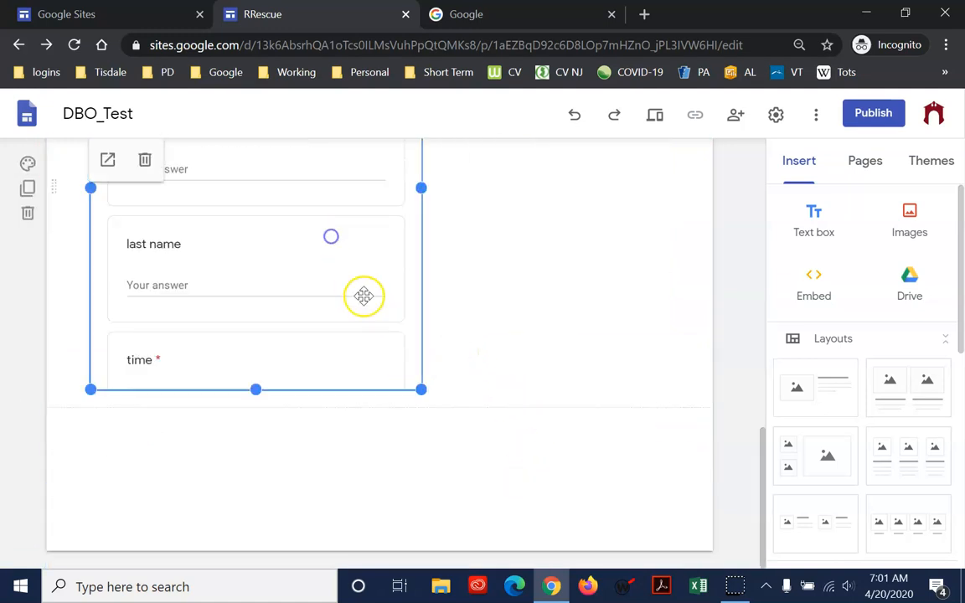
# Widen the embedded Computers form and centre it across its section
pyautogui.moveTo(422, 392); pyautogui.dragTo(510, 359)
pyautogui.moveTo(424, 252); pyautogui.dragTo(406, 264)
pyautogui.scroll(3, 428, 402)
pyautogui.click(326, 435)
pyautogui.moveTo(187, 486); pyautogui.dragTo(140, 487)
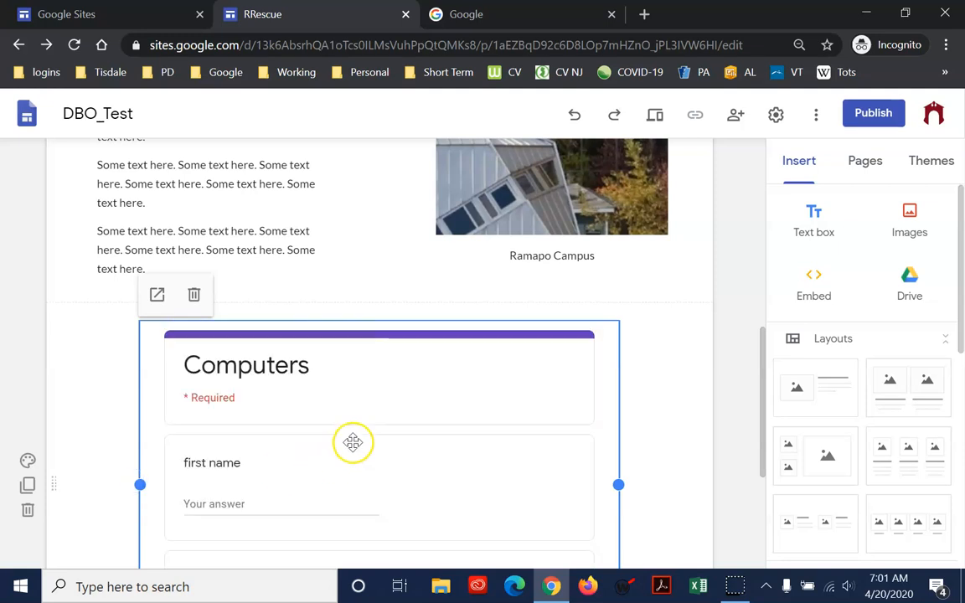
pyautogui.scroll(-3, 351, 465)
pyautogui.scroll(6, 345, 463)
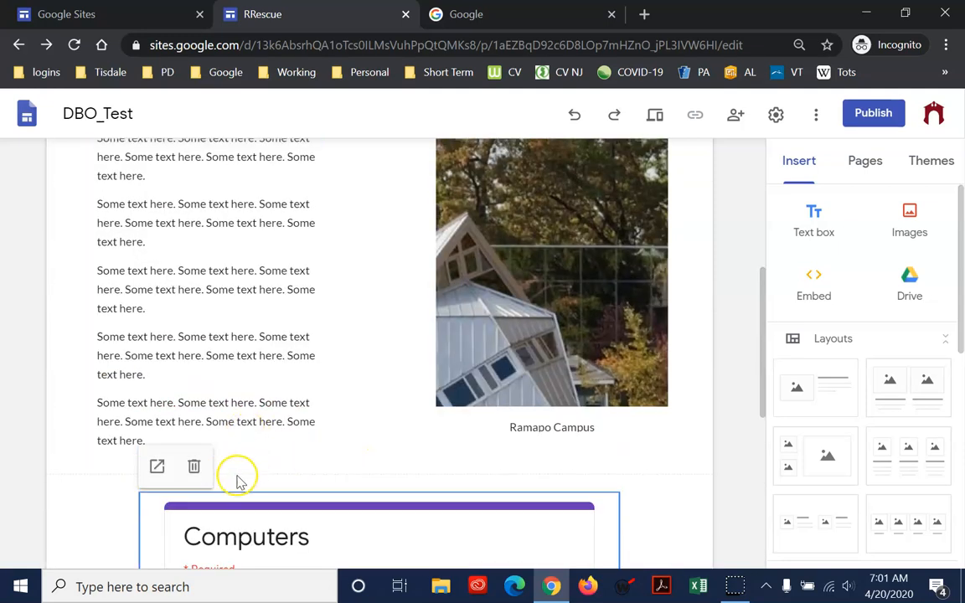
pyautogui.scroll(-3, 299, 491)
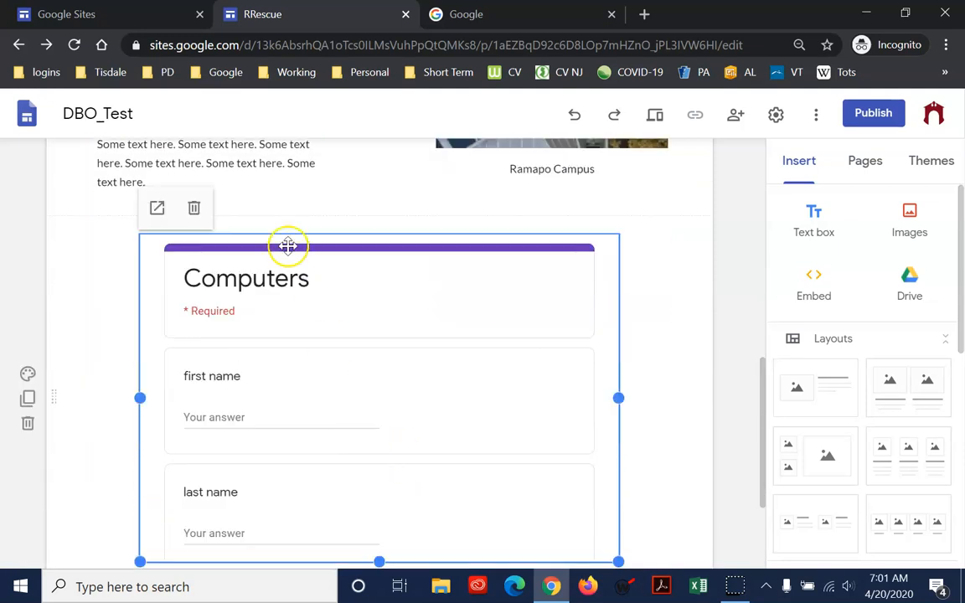
# Delete the embedded Computers form from the page
pyautogui.click(195, 209)
pyautogui.scroll(-2, 403, 388)
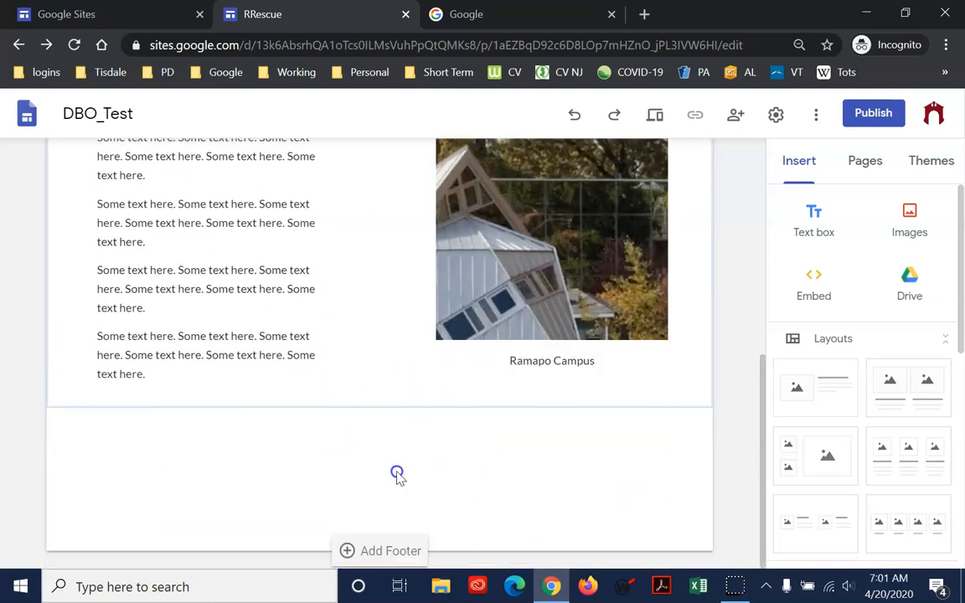
# Insert the "10_g(math)" form from My Drive in a new section below the text and photo
pyautogui.click(909, 289)
pyautogui.scroll(-10, 829, 448)
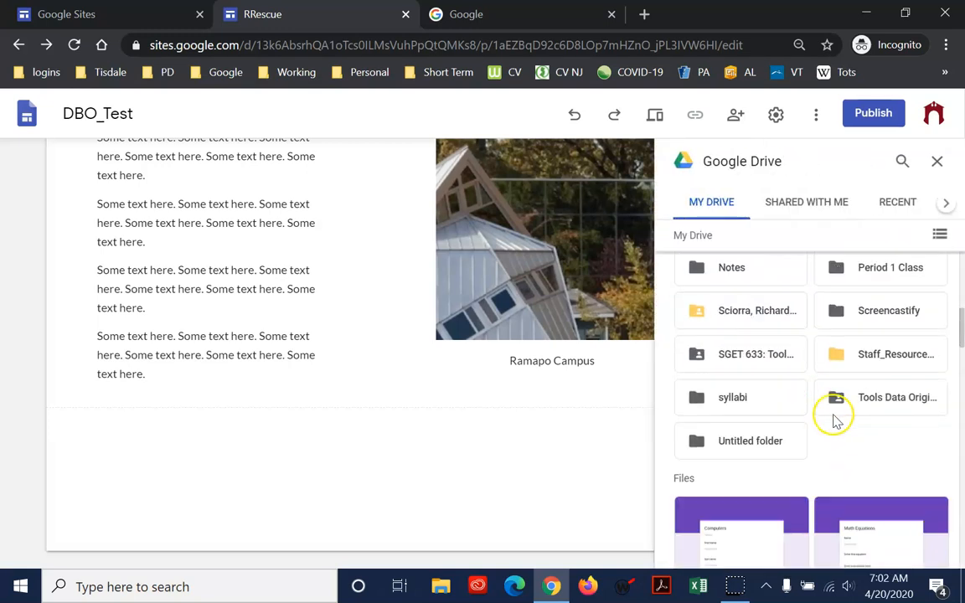
pyautogui.click(855, 414)
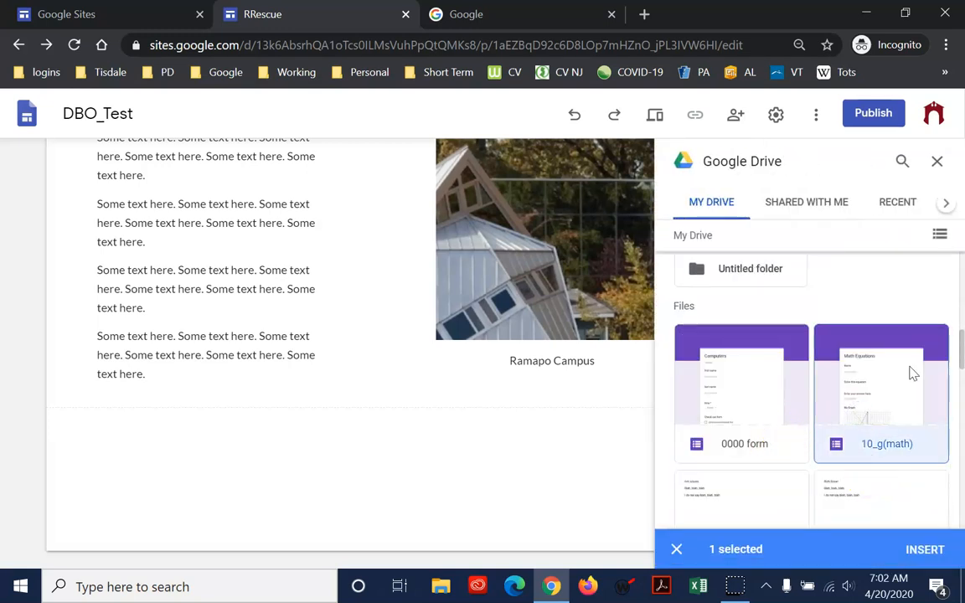
pyautogui.click(919, 545)
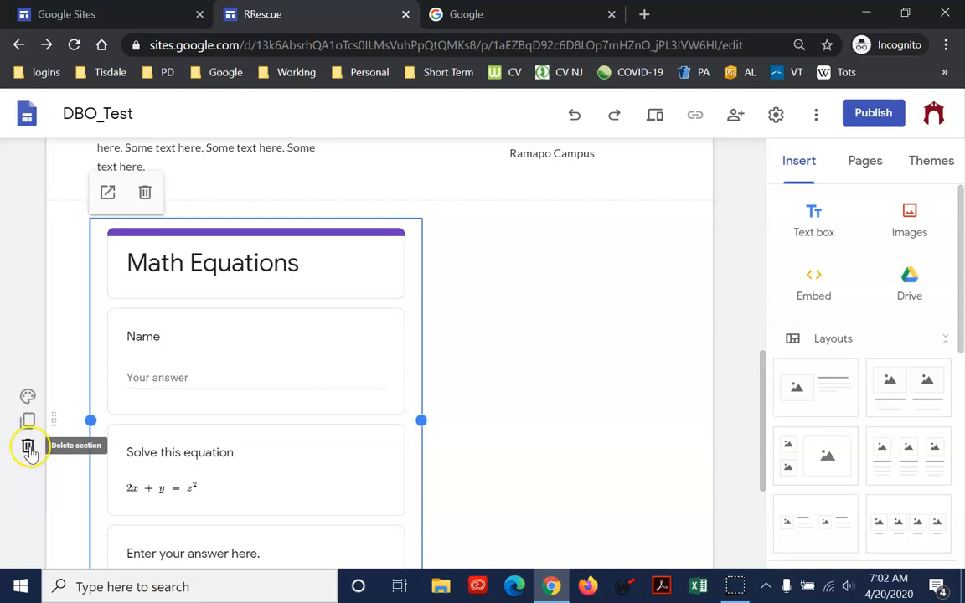
# Apply the Emphasis 2 background to the Math Equations section and replace it with Emphasis 1
pyautogui.click(564, 390)
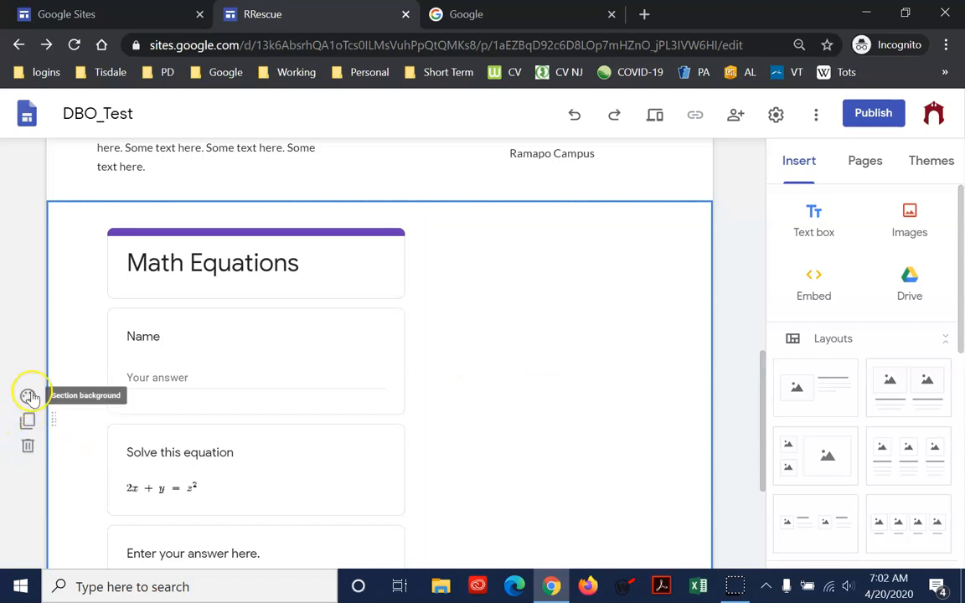
pyautogui.click(26, 399)
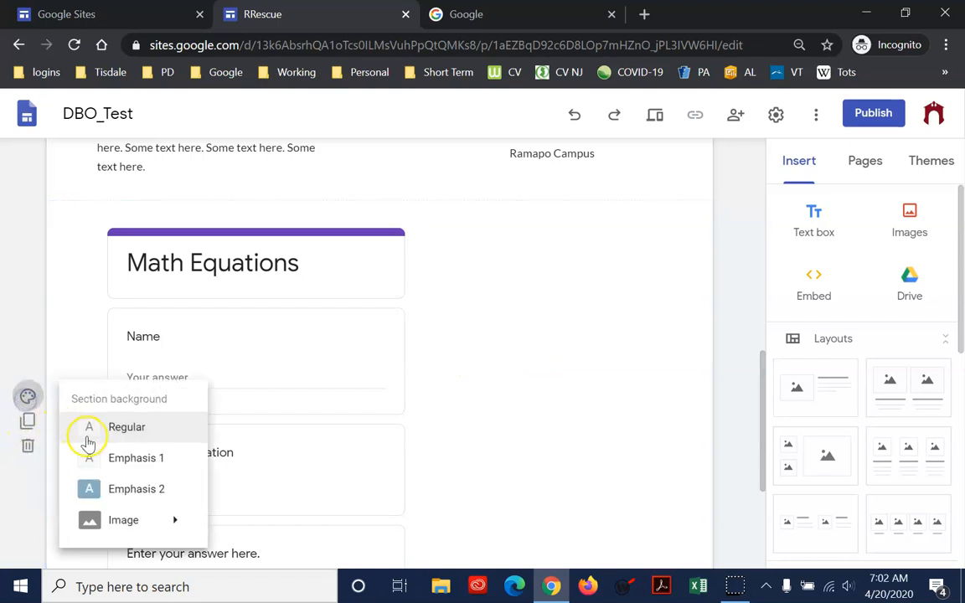
pyautogui.click(132, 494)
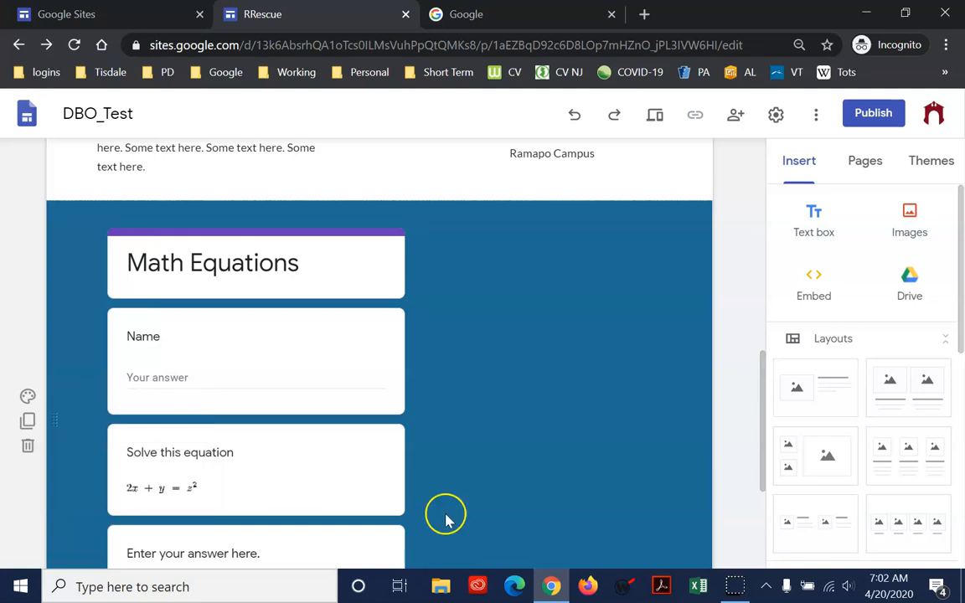
pyautogui.click(26, 398)
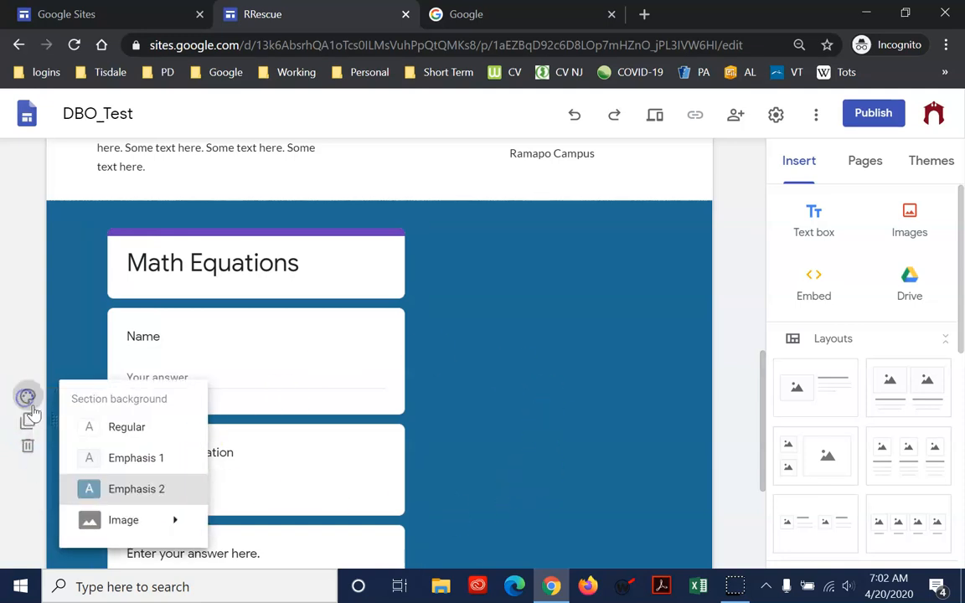
pyautogui.click(138, 454)
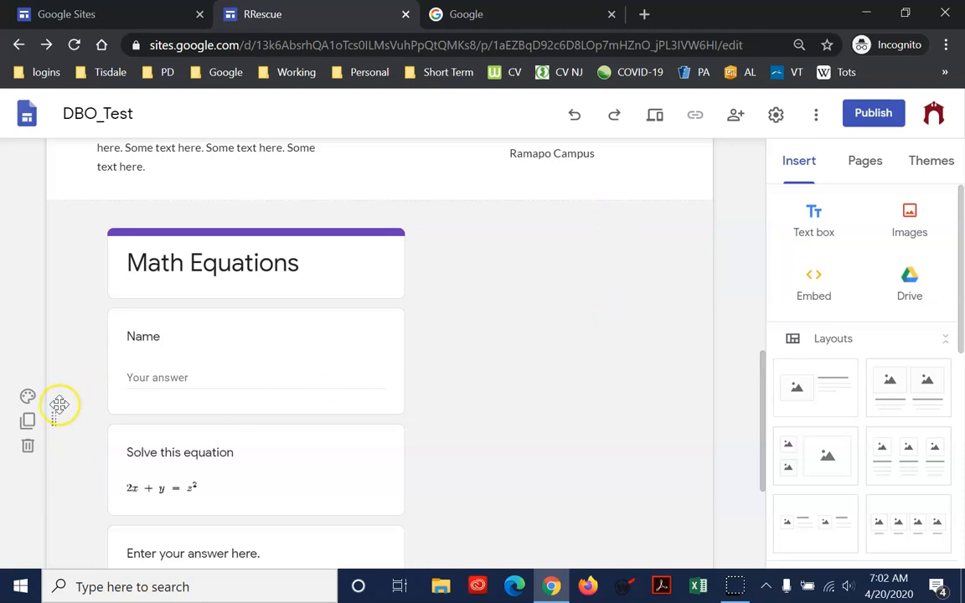
# Set the Math Equations section's background back to Regular
pyautogui.click(28, 397)
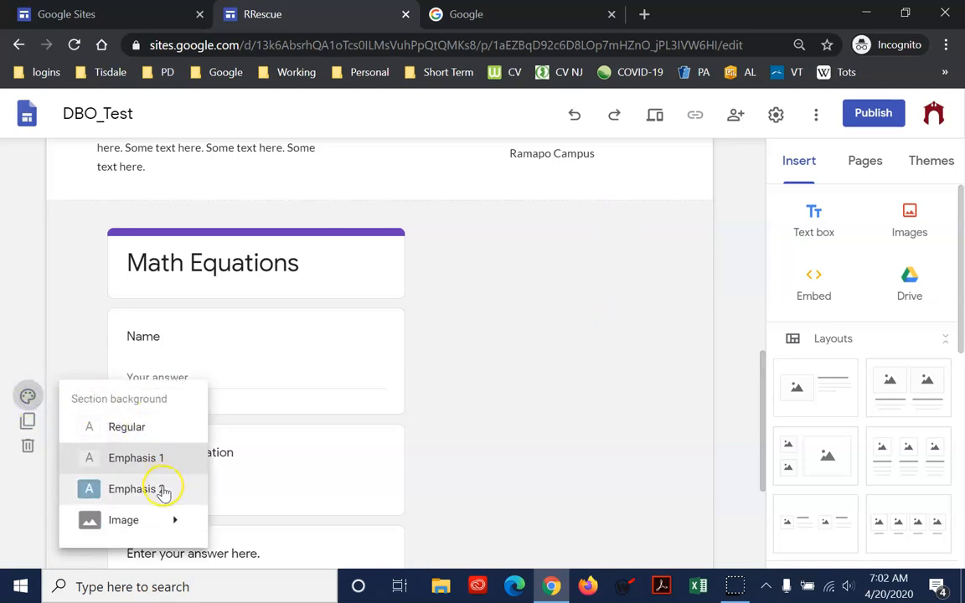
pyautogui.moveTo(180, 521)
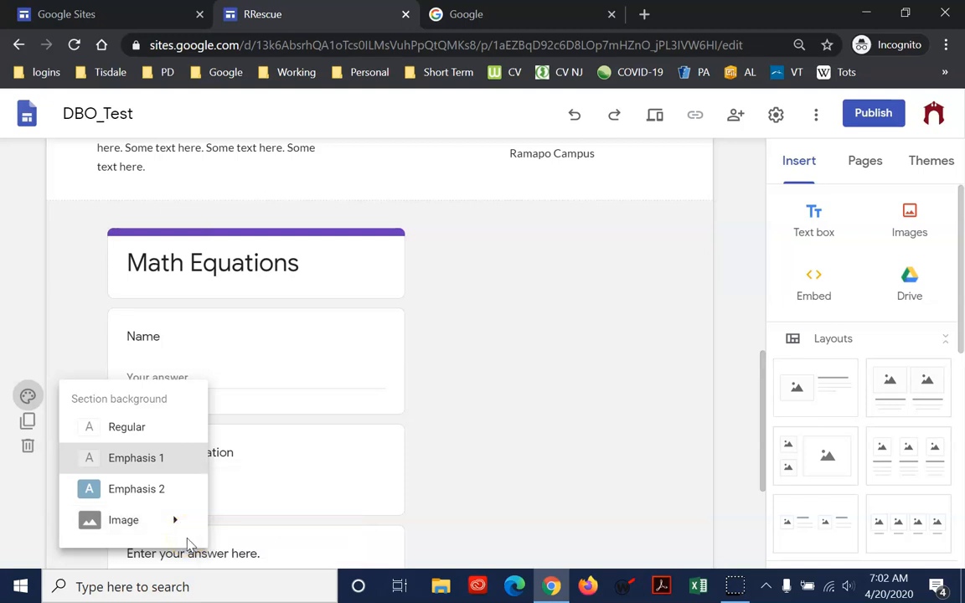
pyautogui.click(152, 430)
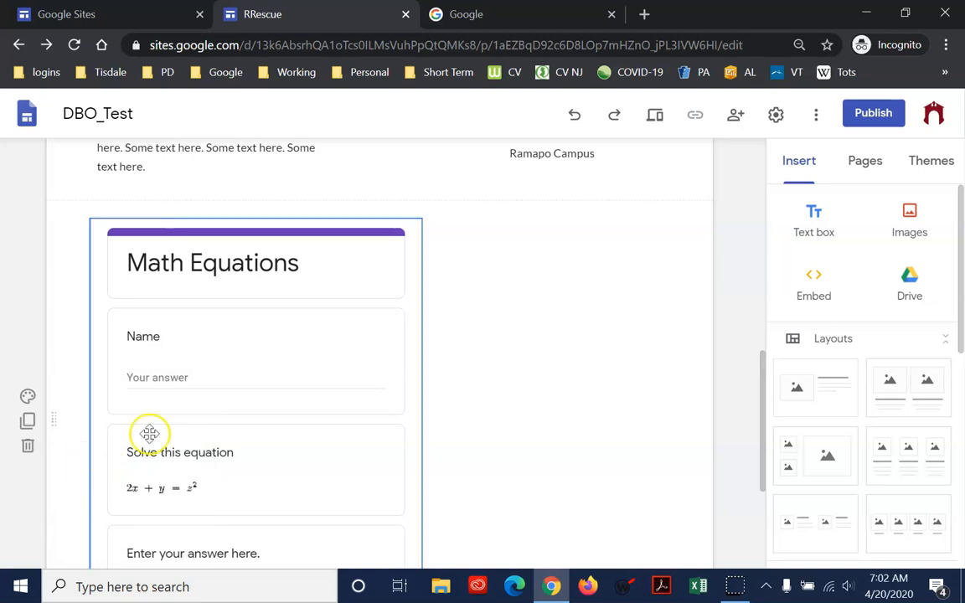
# Shrink the embedded Math Equations form to a narrow, short tile and centre it in its section
pyautogui.scroll(-2, 536, 425)
pyautogui.click(395, 392)
pyautogui.moveTo(423, 451); pyautogui.dragTo(389, 338)
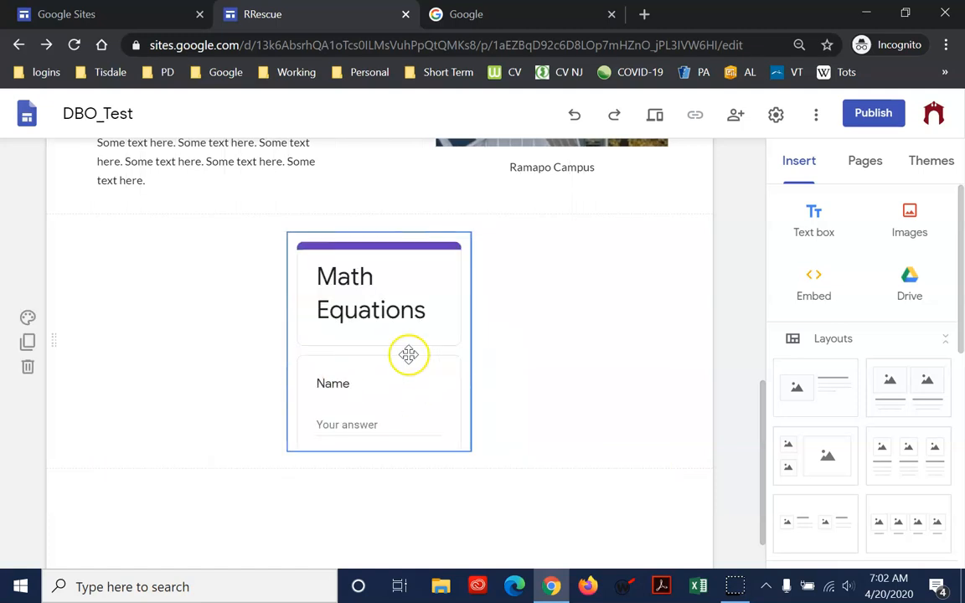
# Duplicate the Math Equations section, and delete both the copy and the original section
pyautogui.click(27, 343)
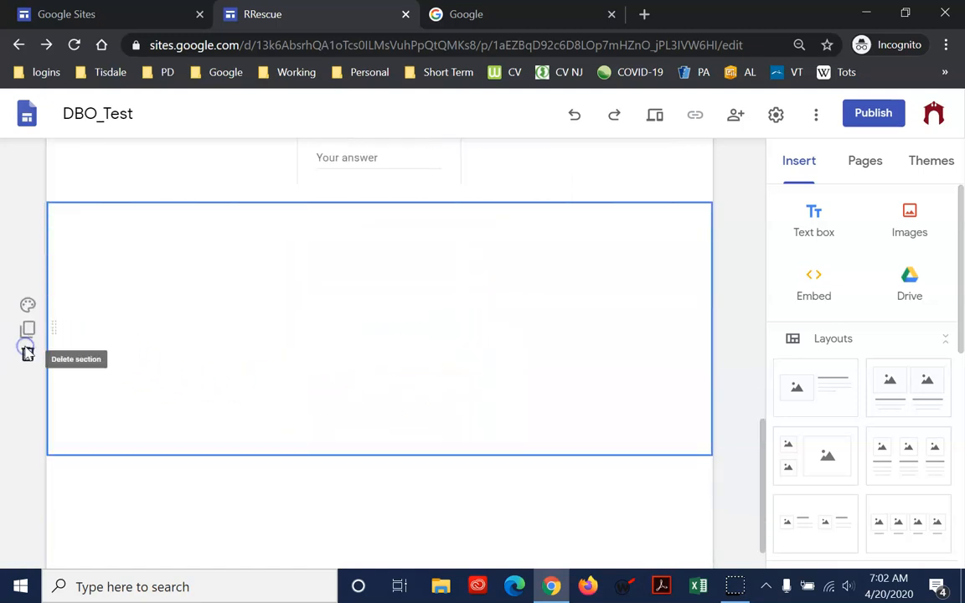
pyautogui.scroll(2, 453, 373)
pyautogui.scroll(1, 473, 358)
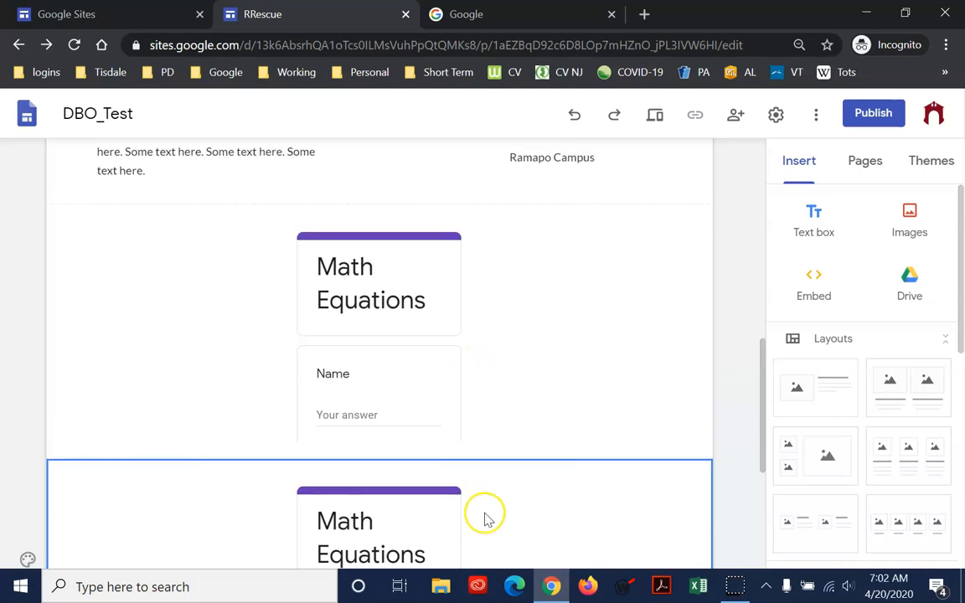
pyautogui.scroll(-3, 336, 419)
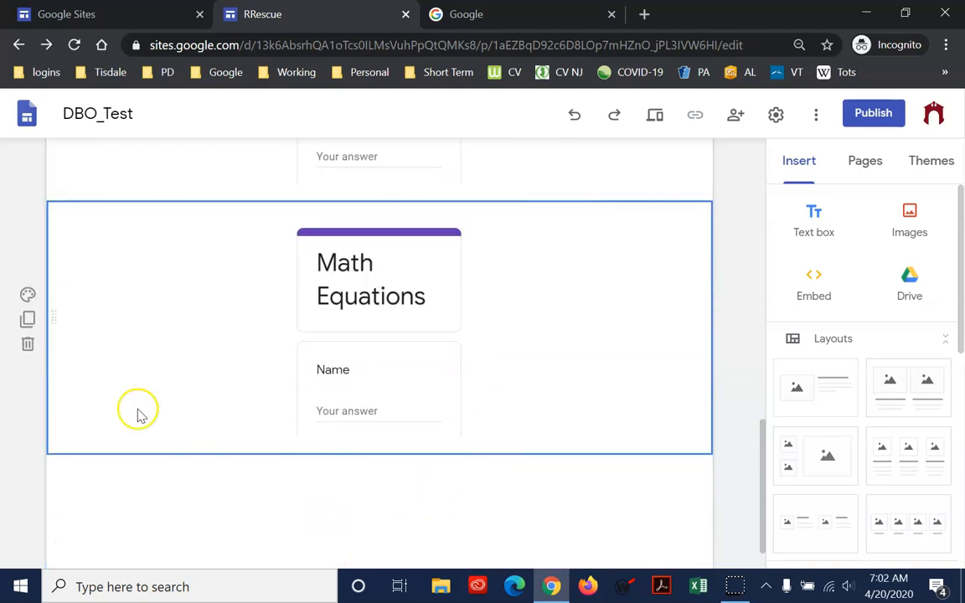
pyautogui.click(30, 351)
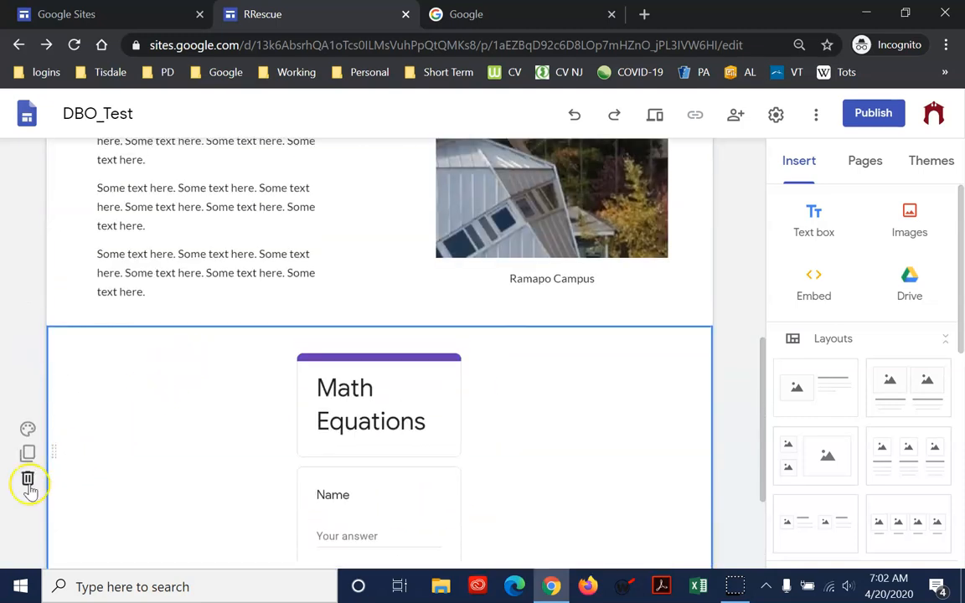
pyautogui.click(27, 478)
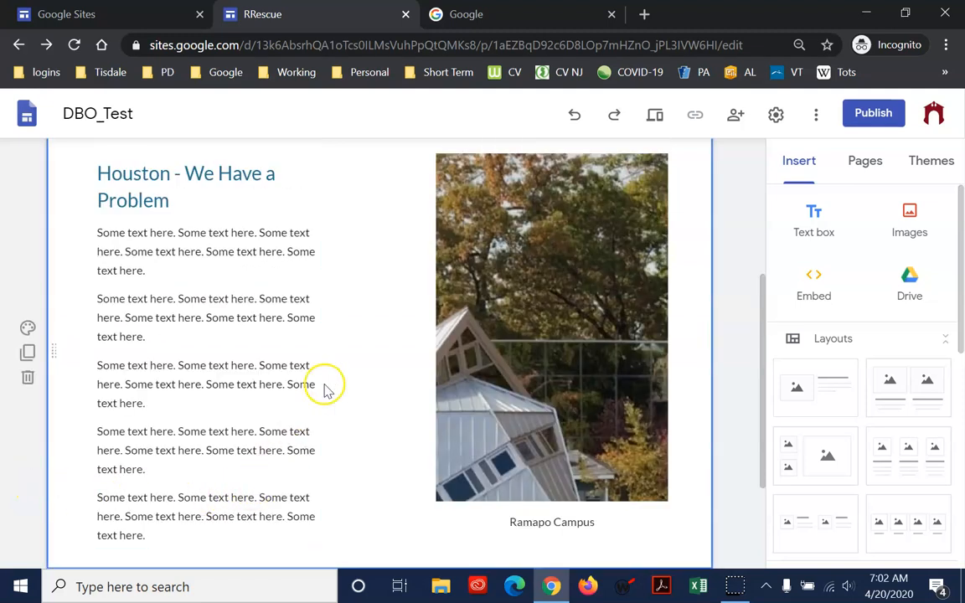
pyautogui.scroll(2, 325, 388)
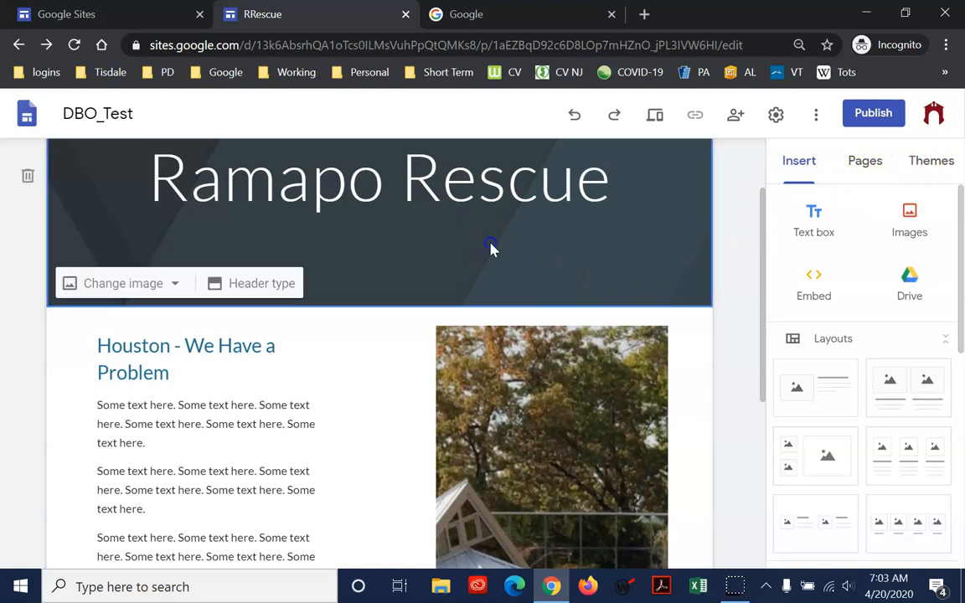
pyautogui.click(556, 182)
pyautogui.scroll(1, 664, 232)
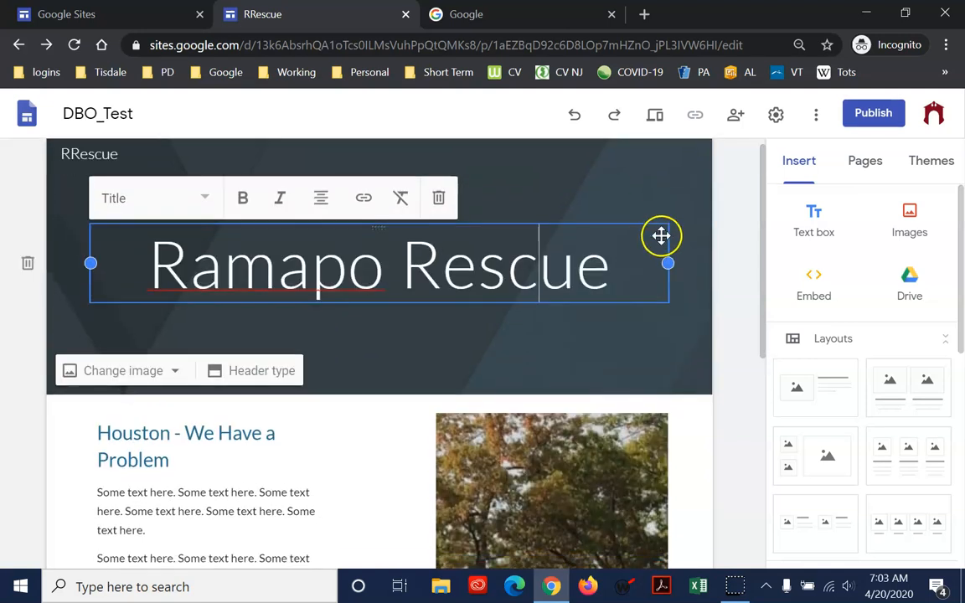
pyautogui.scroll(-2, 661, 237)
pyautogui.click(656, 237)
# Open the bookmarked Countdown Timer page on tickcounter.com and look over its countdown settings
pyautogui.click(945, 76)
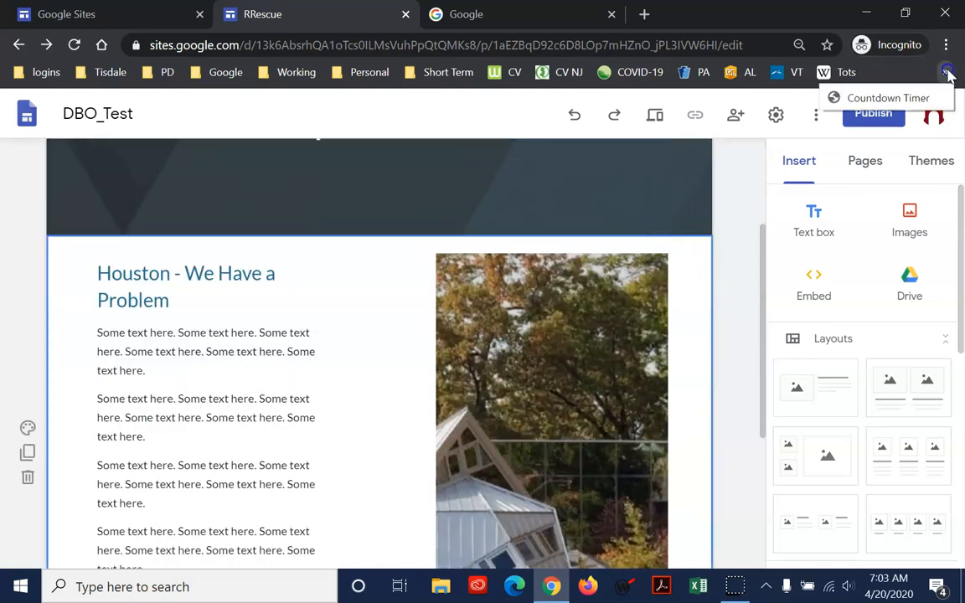
pyautogui.click(915, 97)
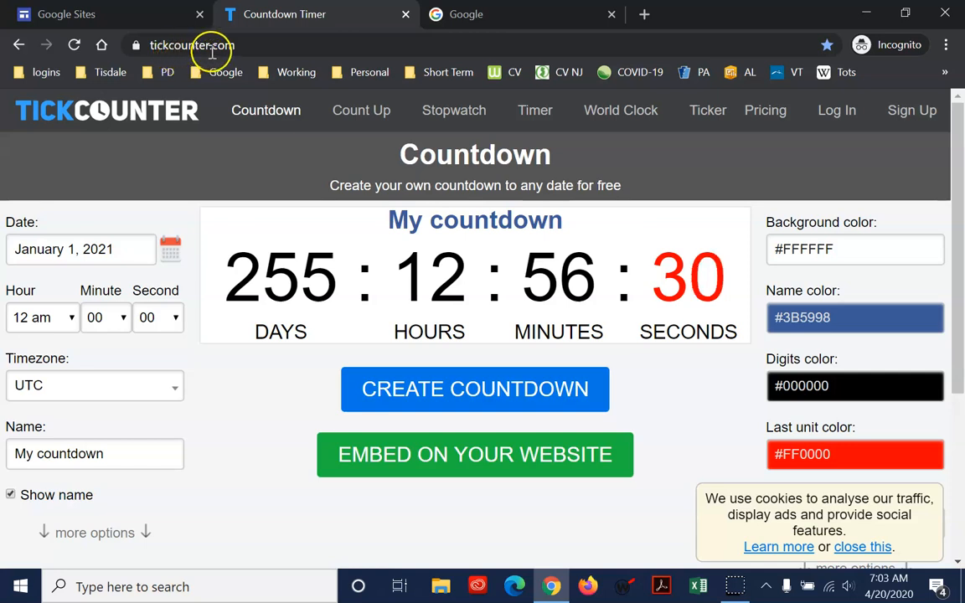
pyautogui.scroll(-1, 543, 328)
pyautogui.scroll(1, 543, 328)
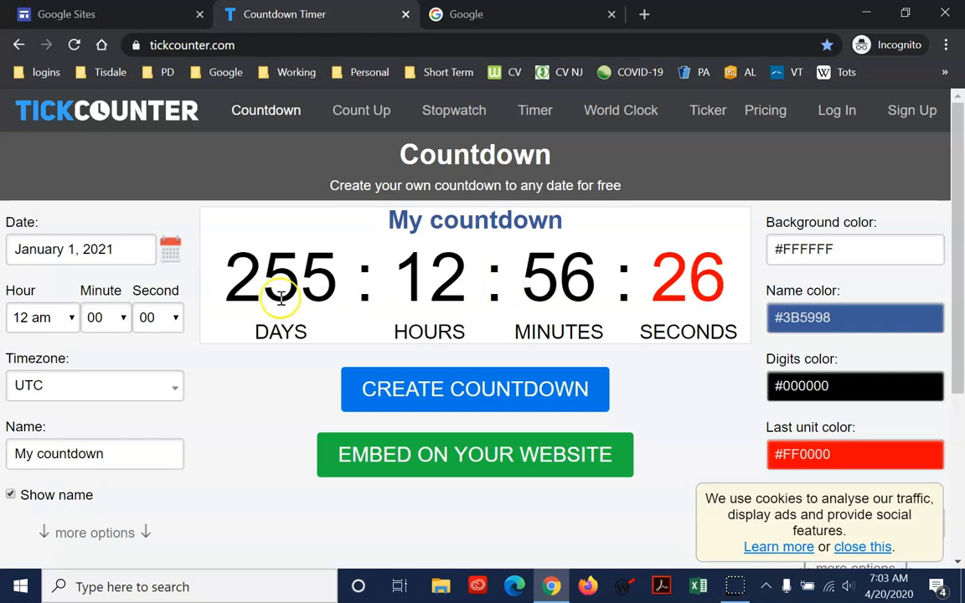
# Set the countdown's target date to April 24, 2020 with the calendar picker
pyautogui.click(171, 256)
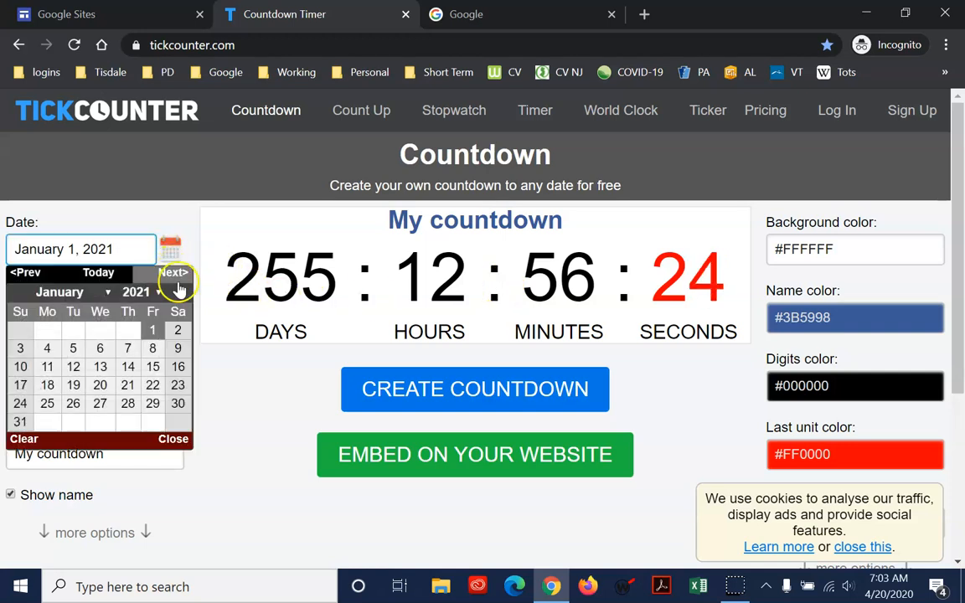
pyautogui.click(160, 294)
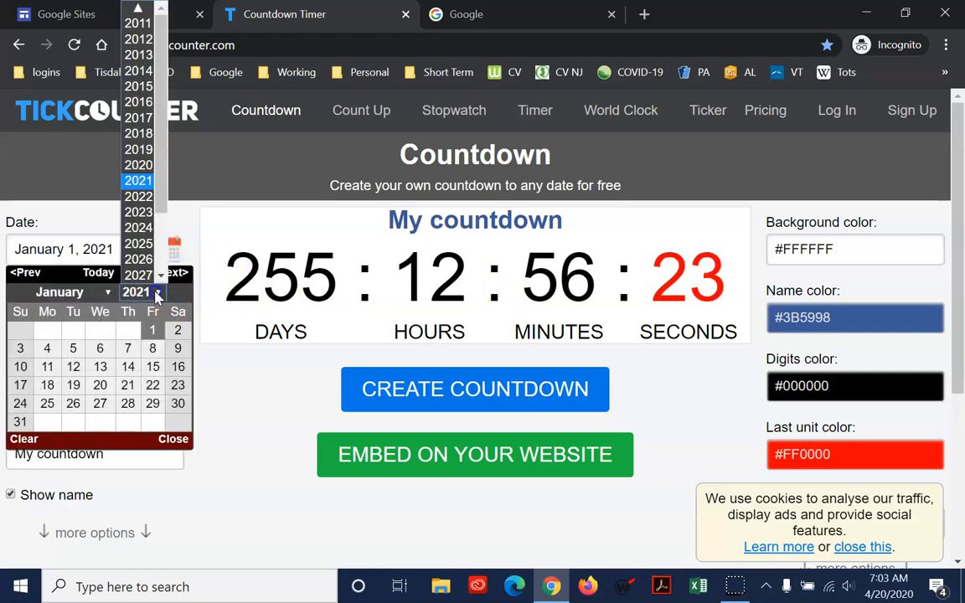
pyautogui.click(147, 166)
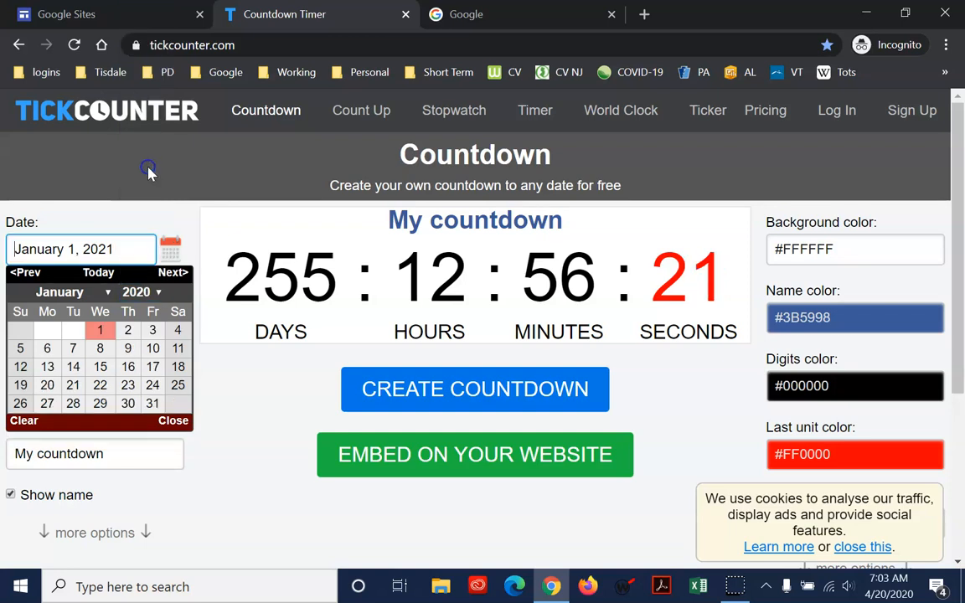
pyautogui.click(99, 290)
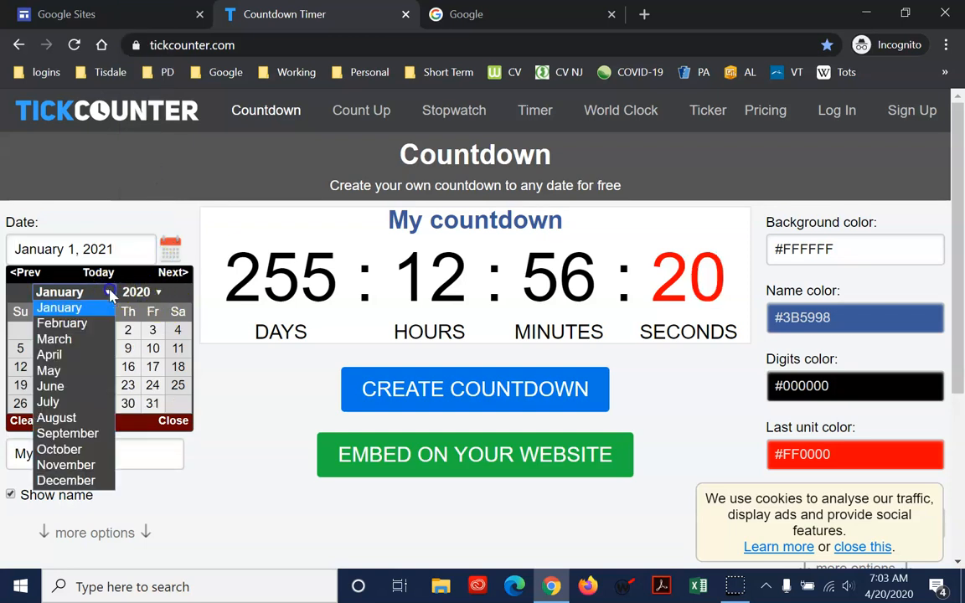
pyautogui.click(96, 356)
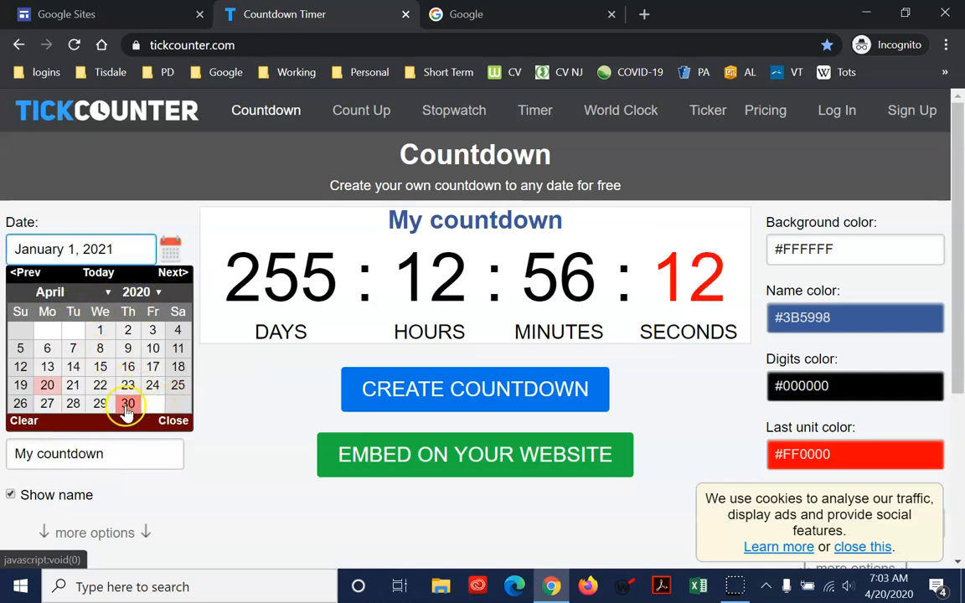
pyautogui.click(152, 386)
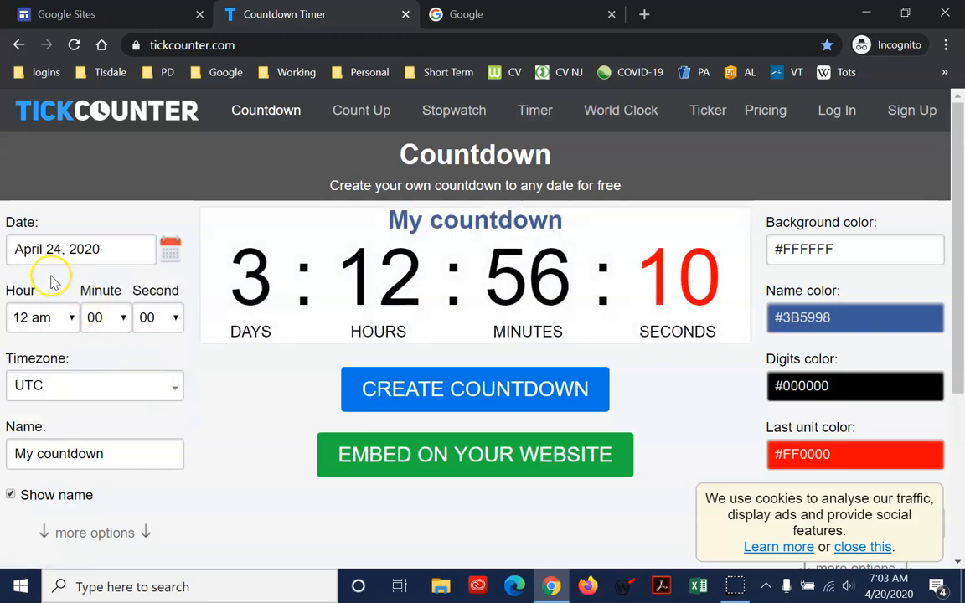
# Set the countdown's hour to 3 pm and create the countdown
pyautogui.click(70, 320)
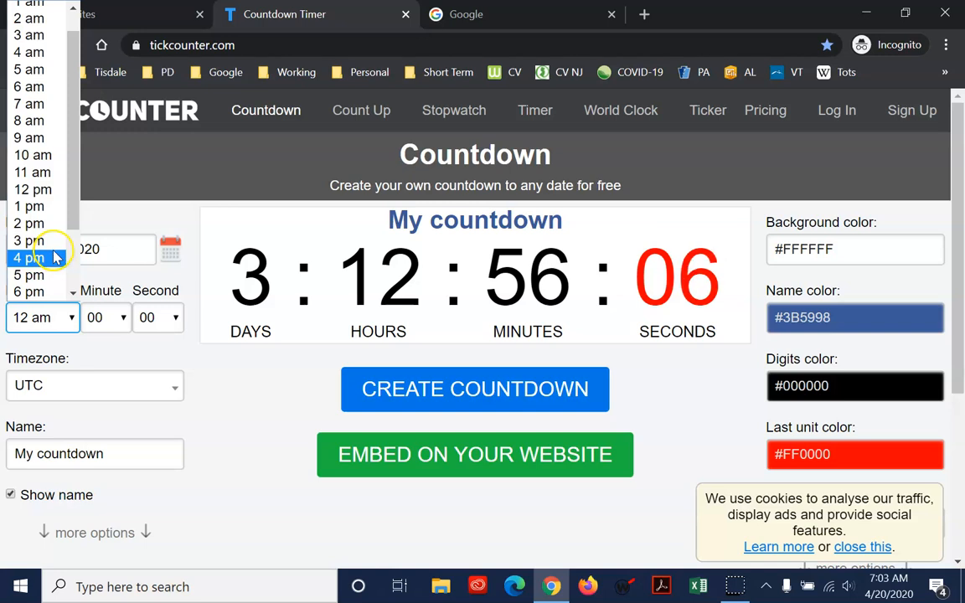
pyautogui.click(51, 241)
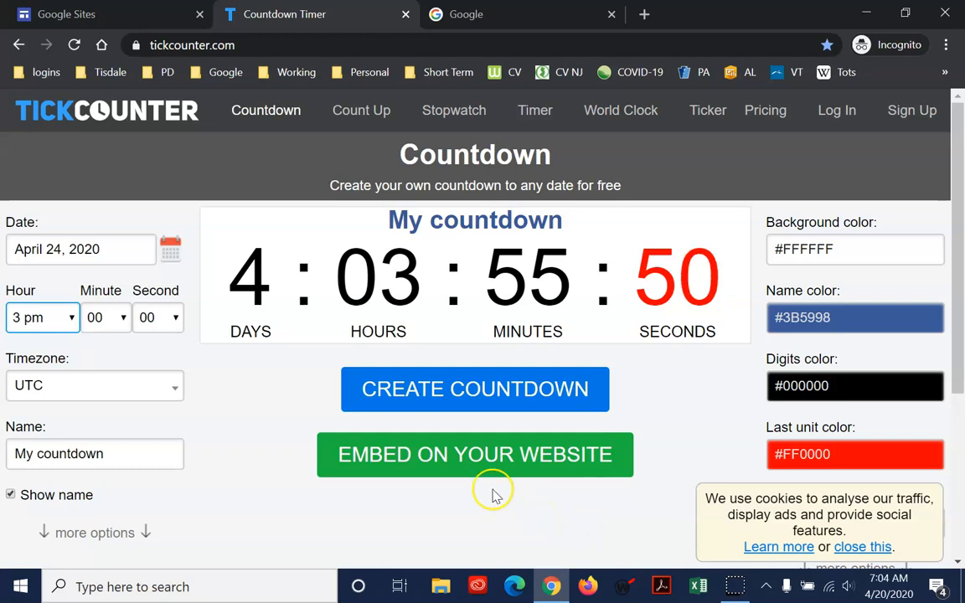
pyautogui.click(477, 395)
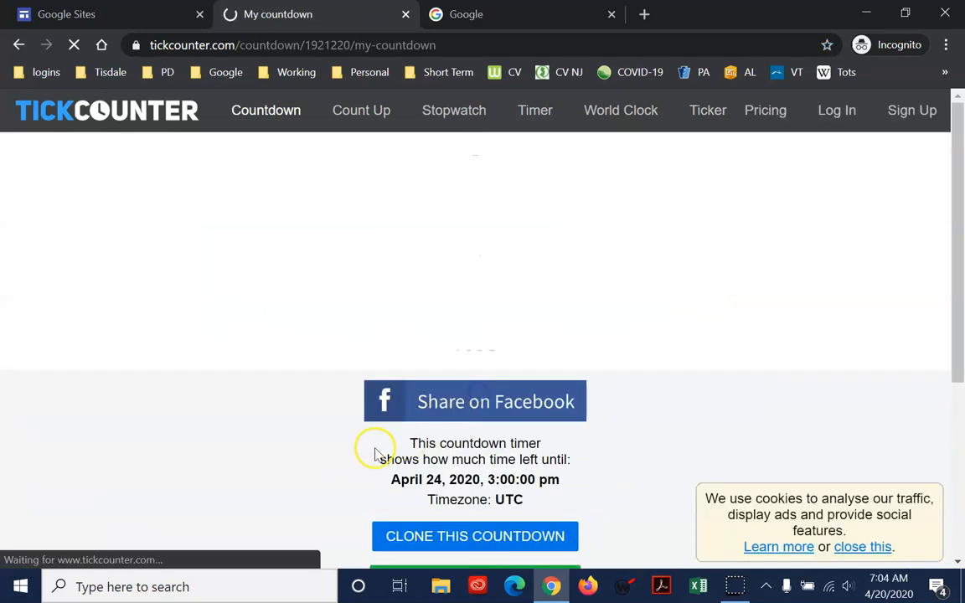
# Reveal the countdown's website embed code on TickCounter and copy the code
pyautogui.scroll(-3, 394, 459)
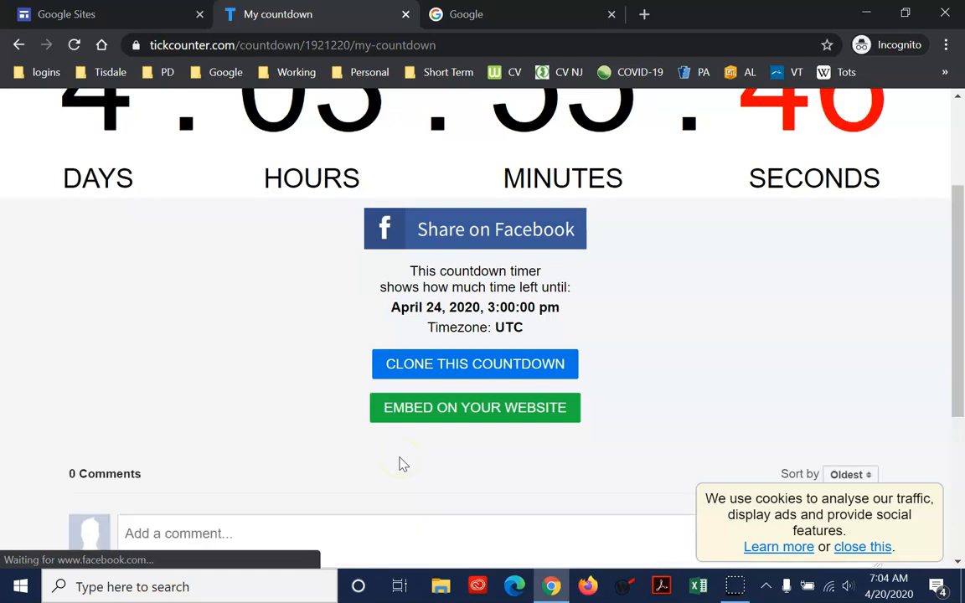
pyautogui.click(466, 411)
pyautogui.scroll(-3, 421, 419)
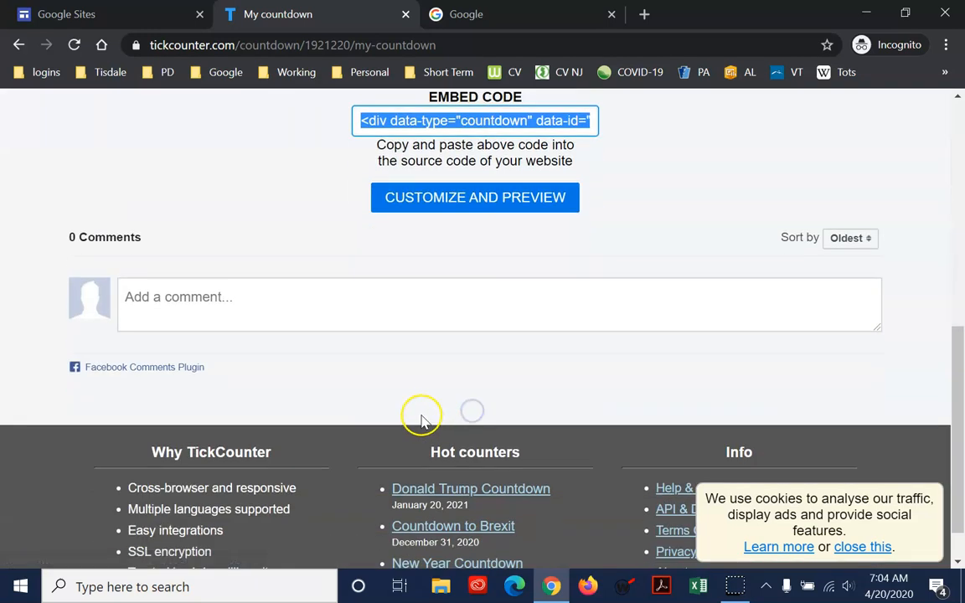
pyautogui.rightClick(490, 124)
pyautogui.click(510, 137)
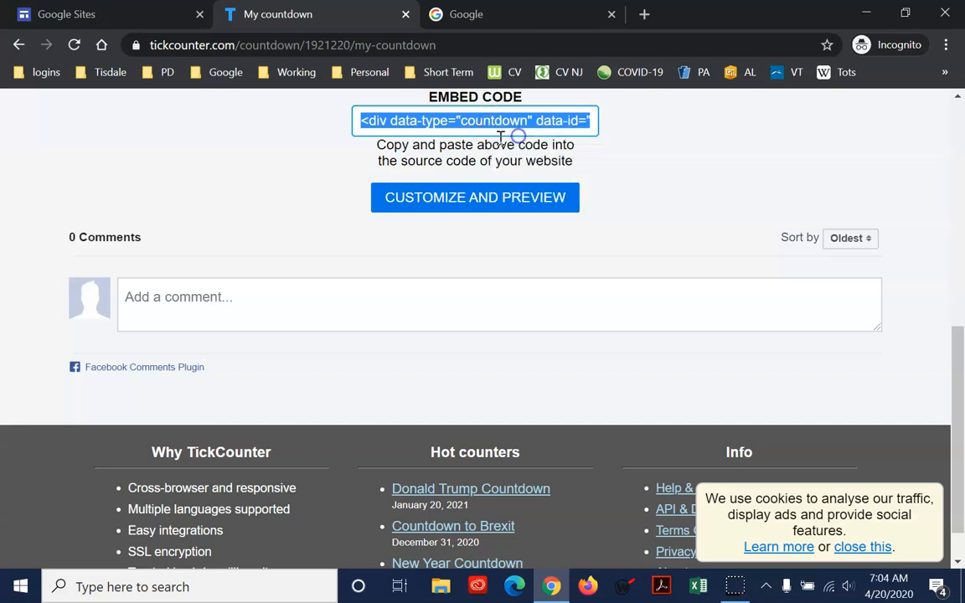
# Return to Google Sites and open the DBO_Test site for editing
pyautogui.click(78, 15)
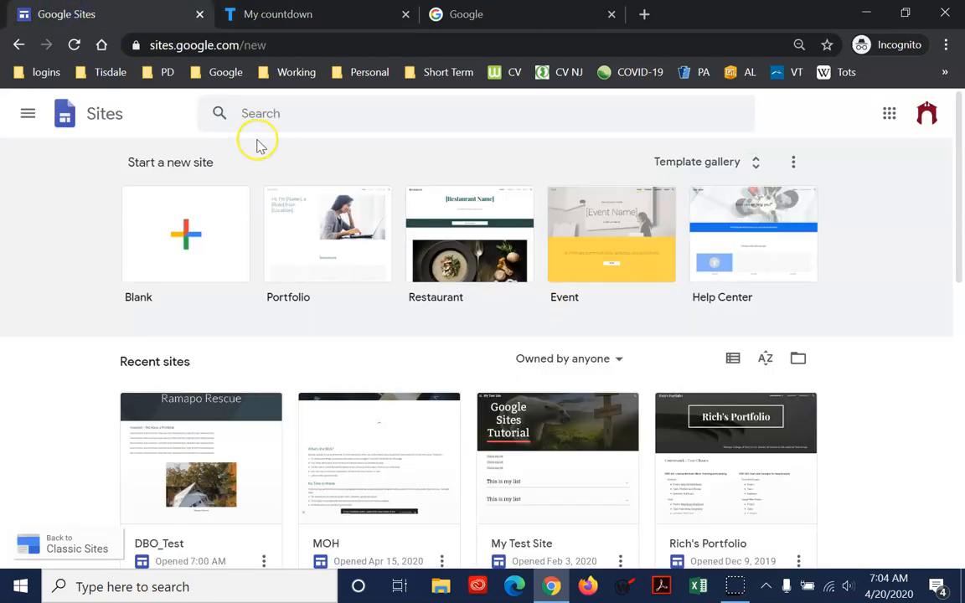
pyautogui.click(350, 19)
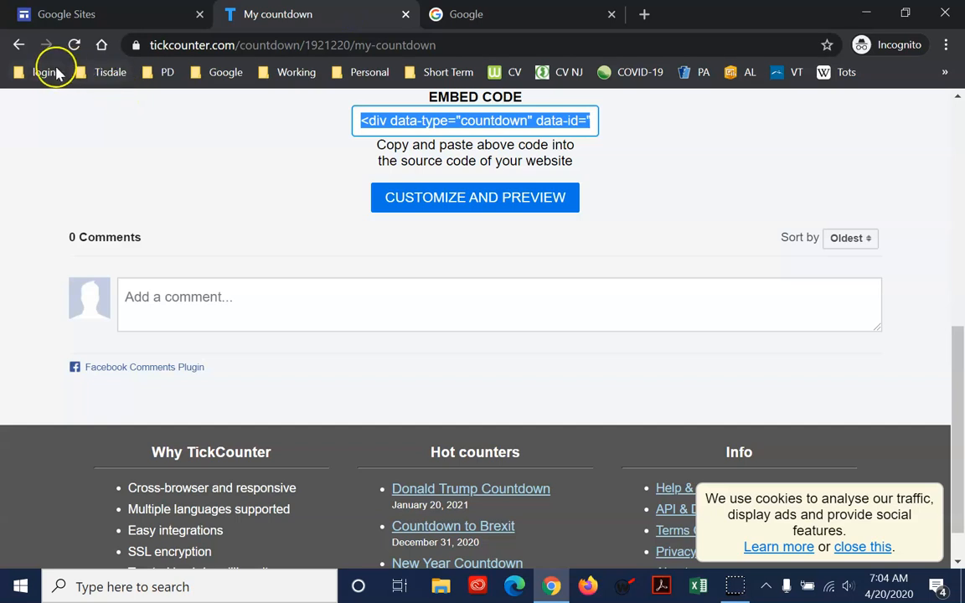
pyautogui.click(114, 15)
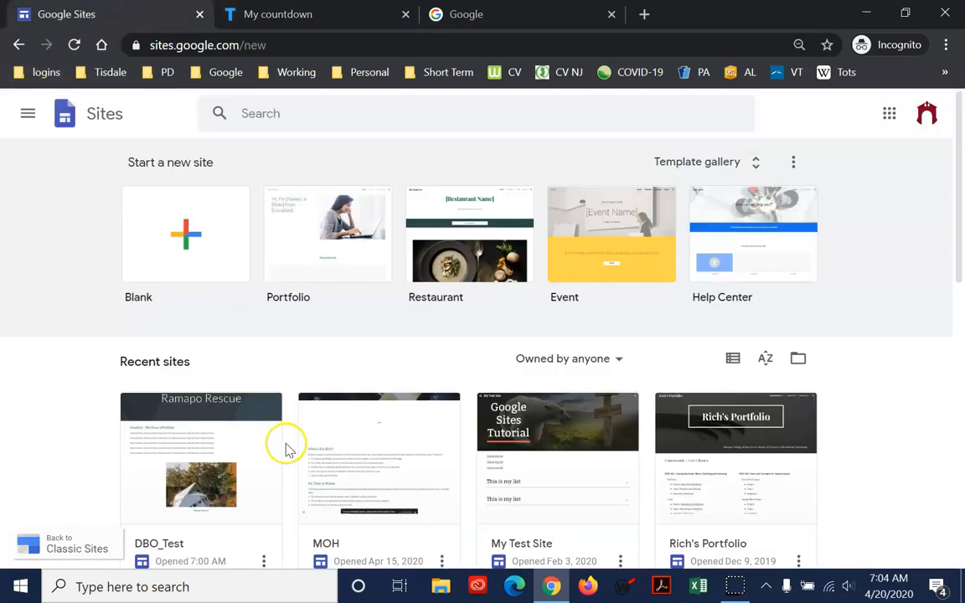
pyautogui.click(228, 464)
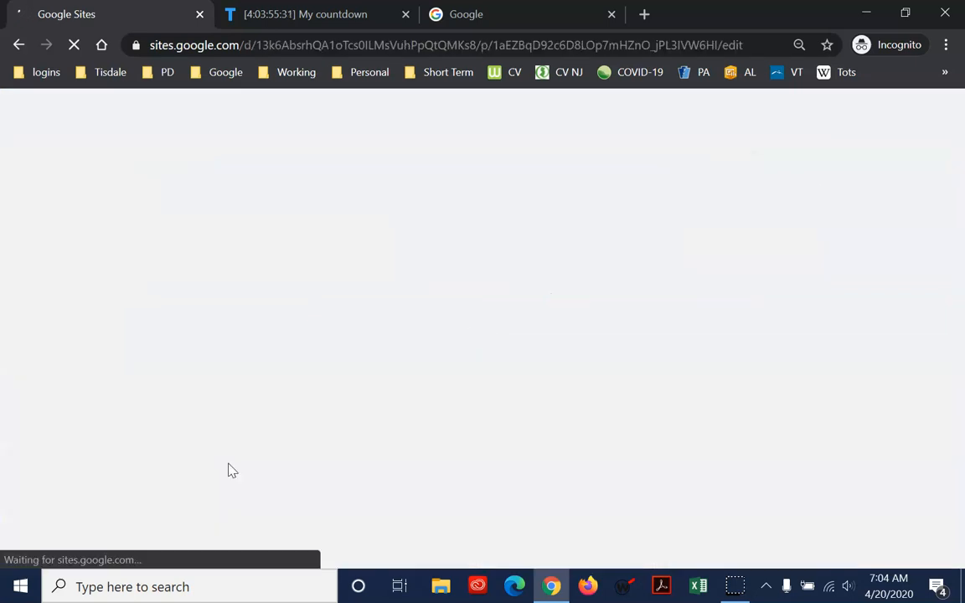
# Embed the countdown below the text-and-photo section of DBO_Test using the copied TickCounter embed code
pyautogui.scroll(-5, 566, 241)
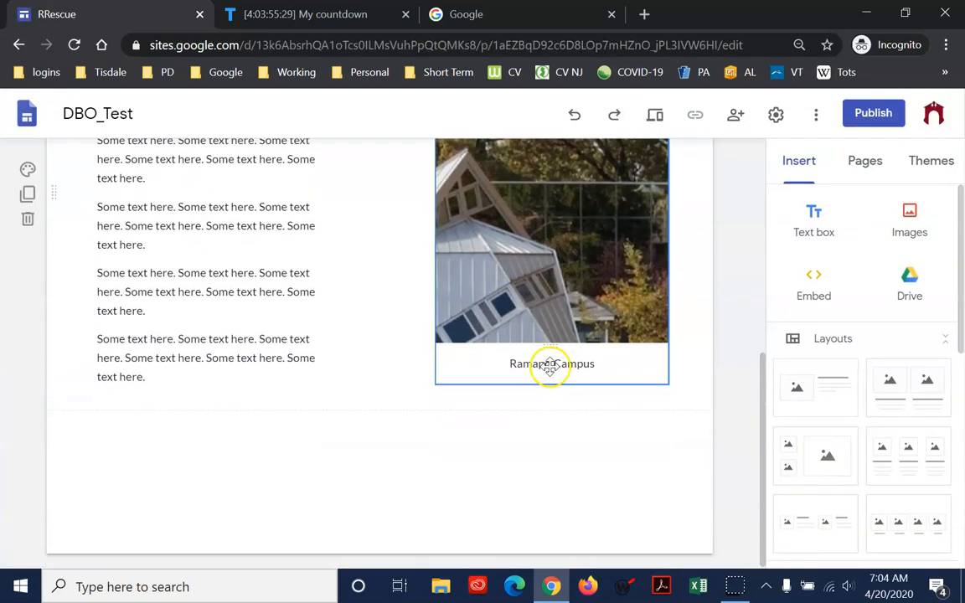
pyautogui.click(824, 280)
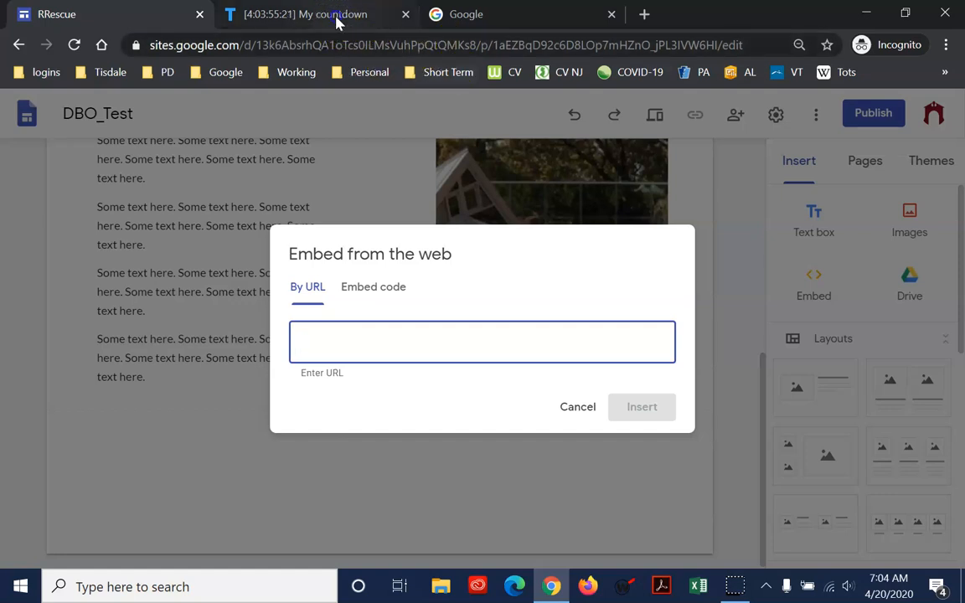
pyautogui.click(366, 18)
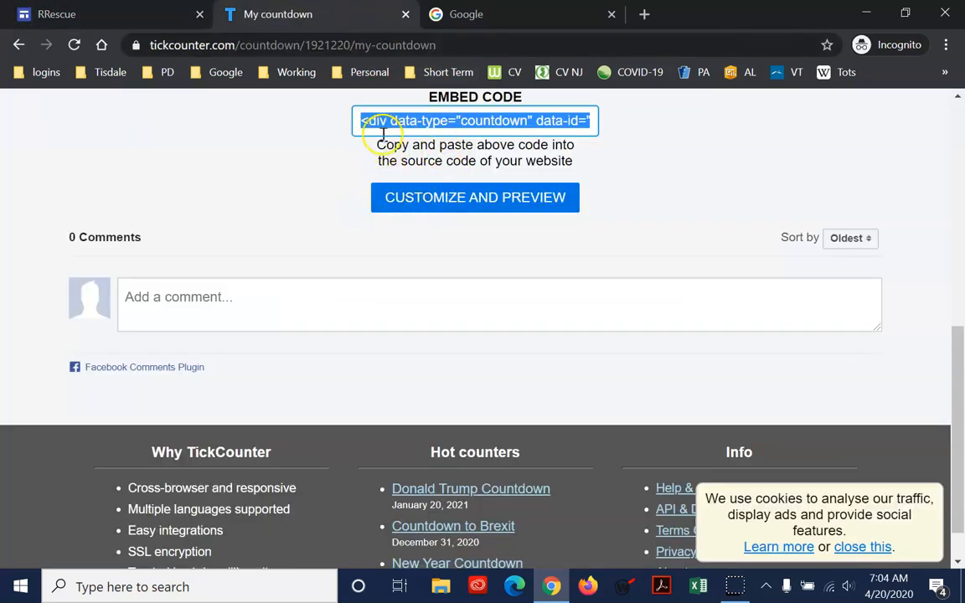
pyautogui.click(158, 24)
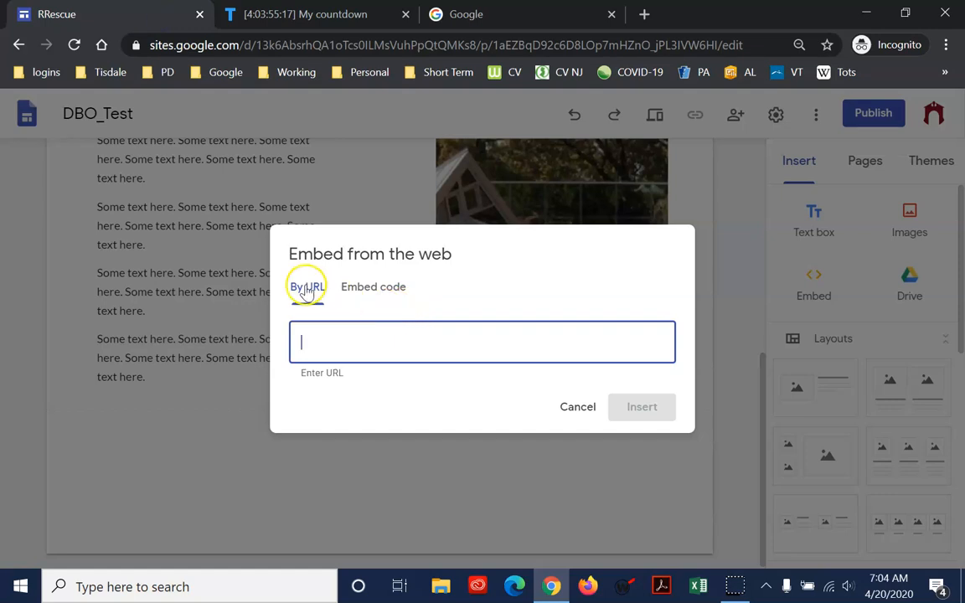
pyautogui.click(360, 289)
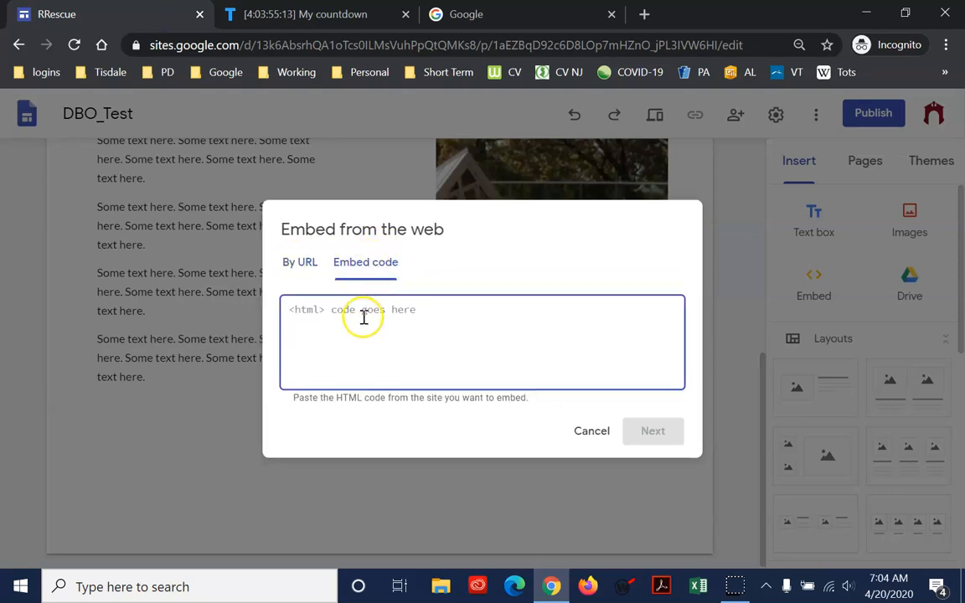
pyautogui.hotkey('ctrl', 'v')
pyautogui.click(672, 435)
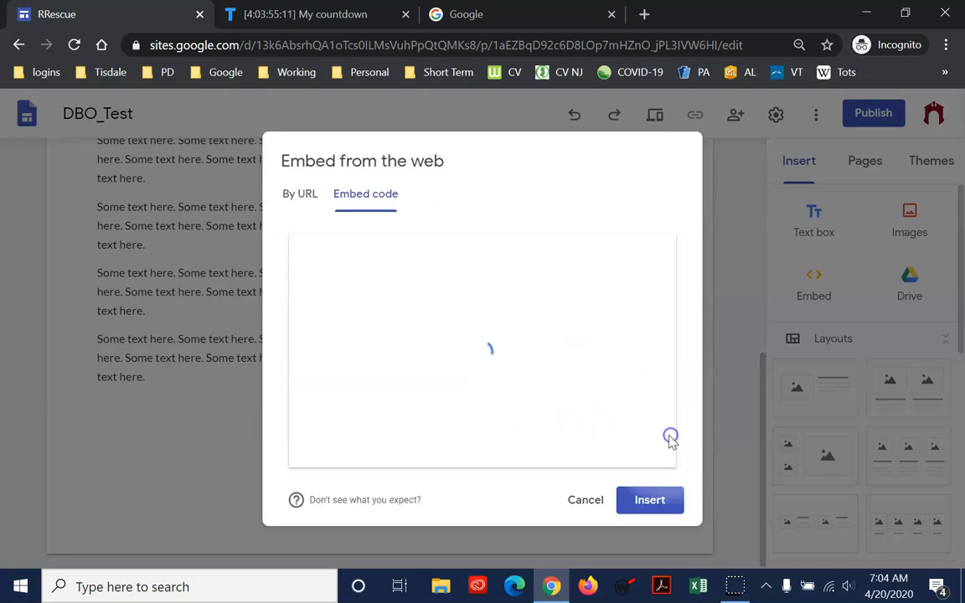
pyautogui.click(657, 507)
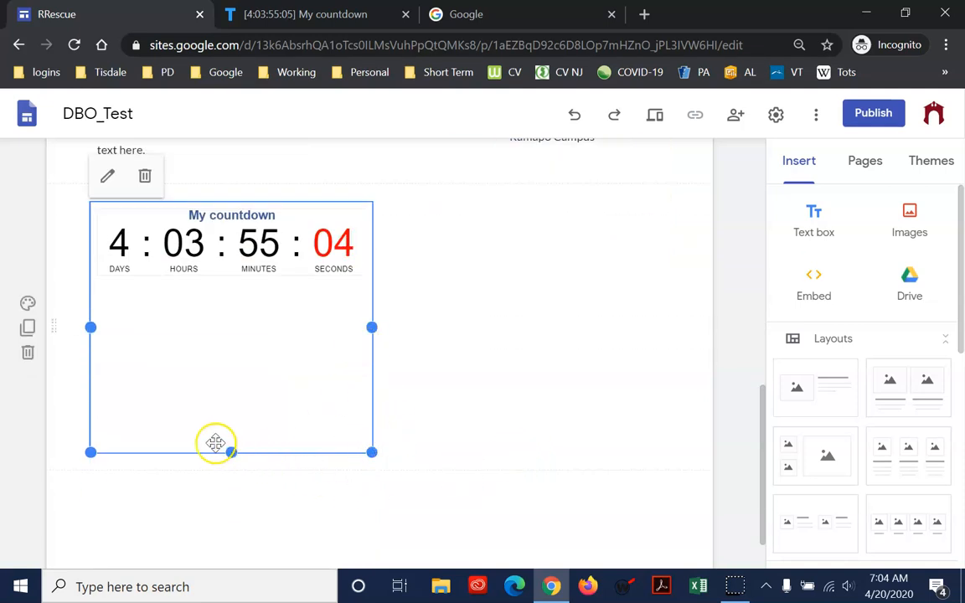
# Resize the embedded countdown to span the full content width and trim its empty height
pyautogui.moveTo(230, 453); pyautogui.dragTo(262, 311)
pyautogui.moveTo(372, 390); pyautogui.dragTo(674, 462)
pyautogui.scroll(2, 486, 449)
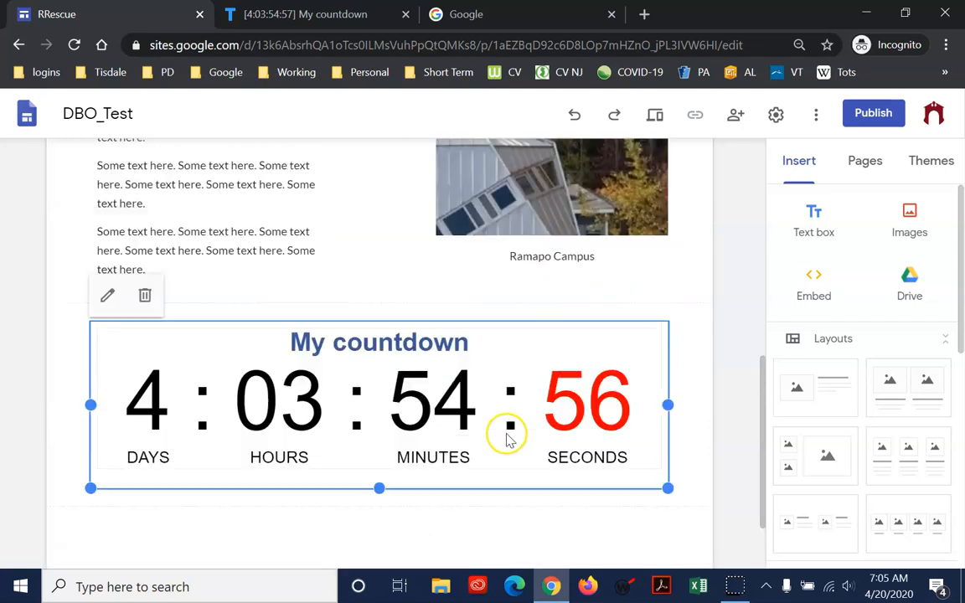
# Move the countdown section above the "Houston - We Have a Problem" section, directly under the header
pyautogui.scroll(-1, 502, 439)
pyautogui.moveTo(52, 389); pyautogui.dragTo(105, 318)
pyautogui.scroll(-2, 289, 394)
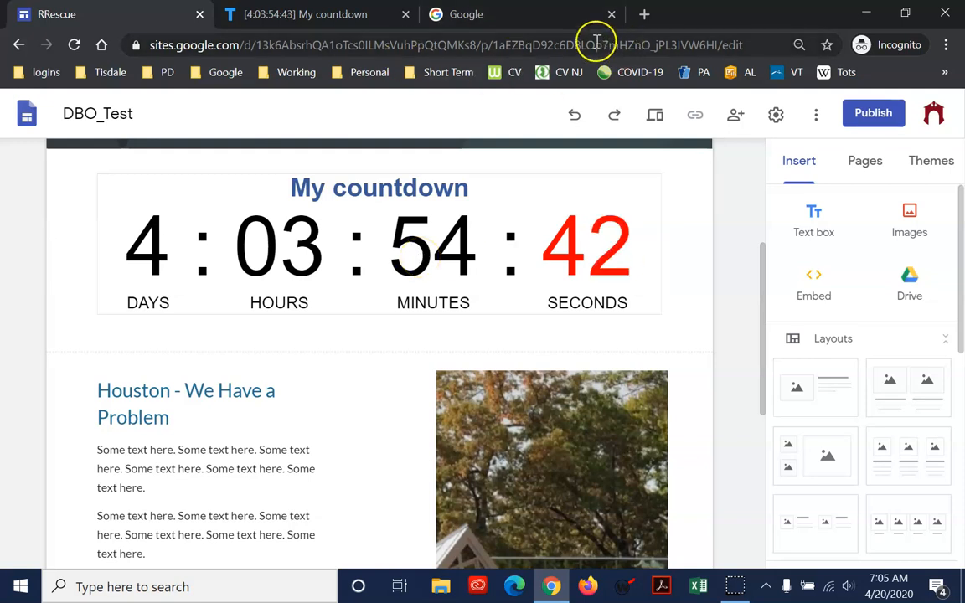
pyautogui.click(546, 18)
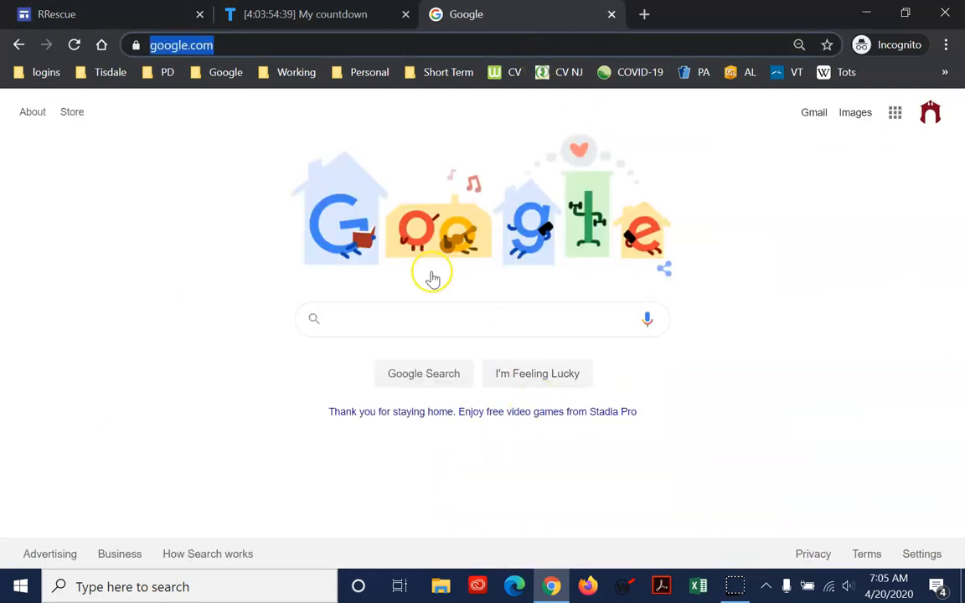
pyautogui.rightClick(224, 49)
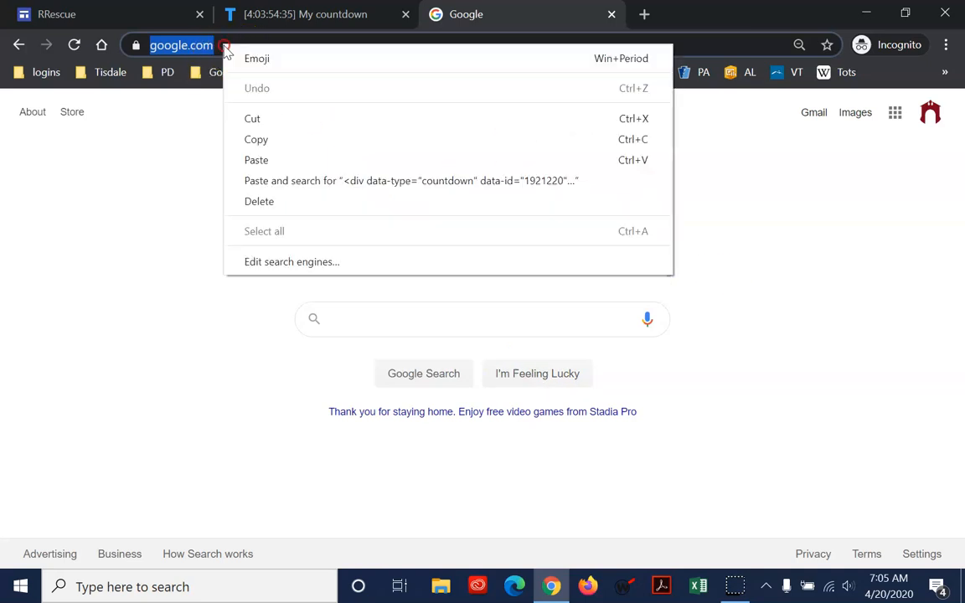
pyautogui.click(286, 137)
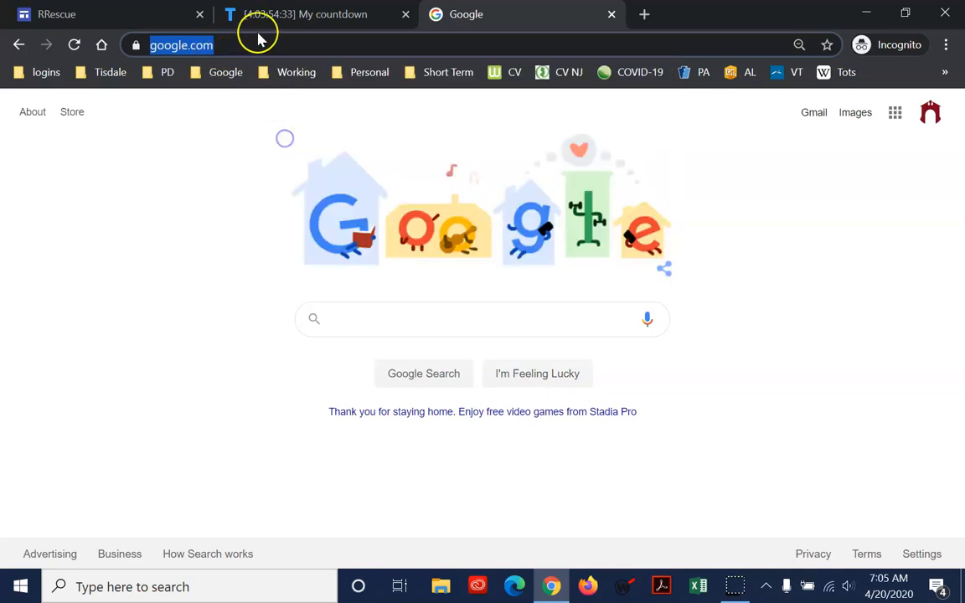
pyautogui.click(166, 16)
pyautogui.scroll(-5, 502, 427)
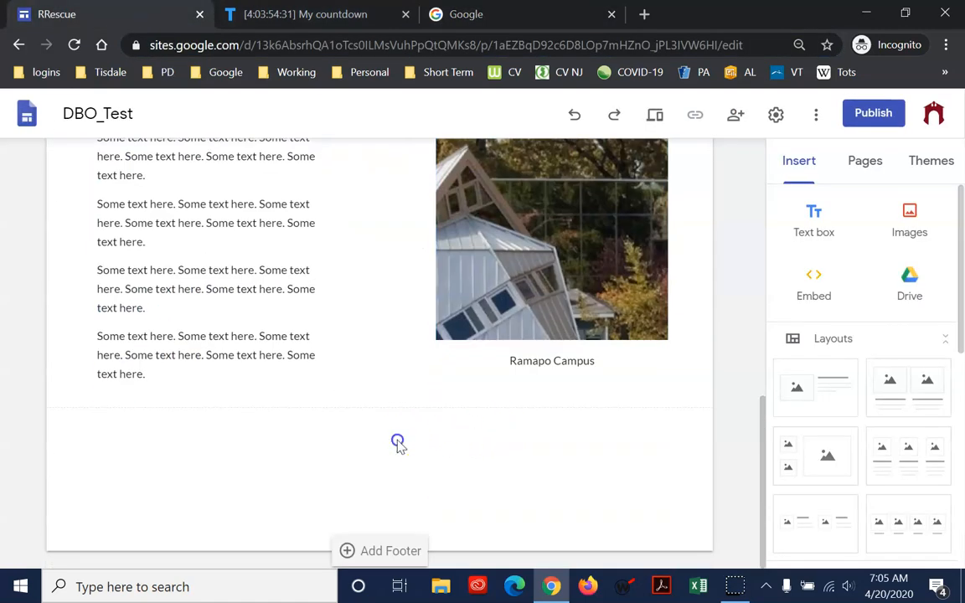
pyautogui.click(806, 281)
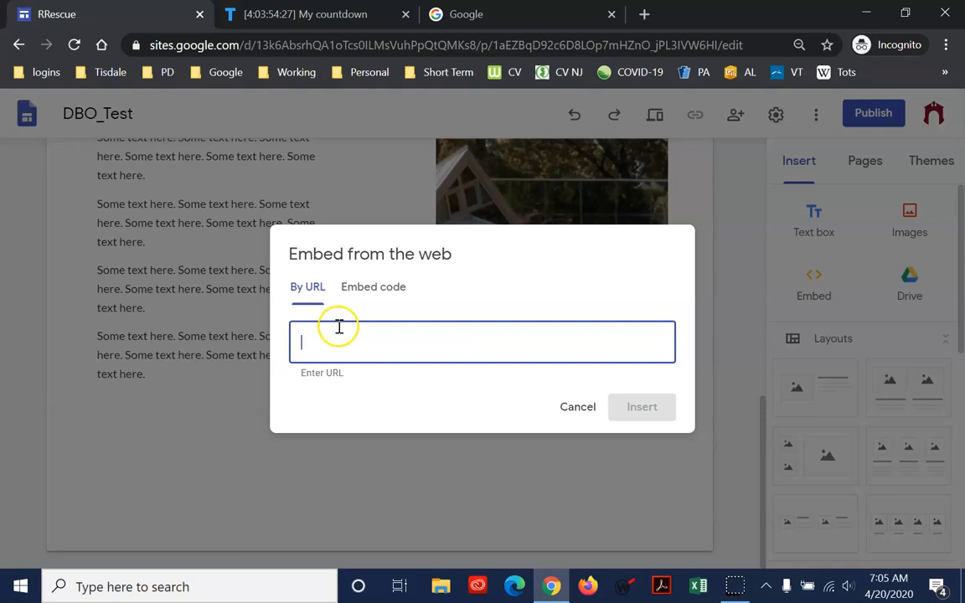
pyautogui.hotkey('ctrl', 'v')
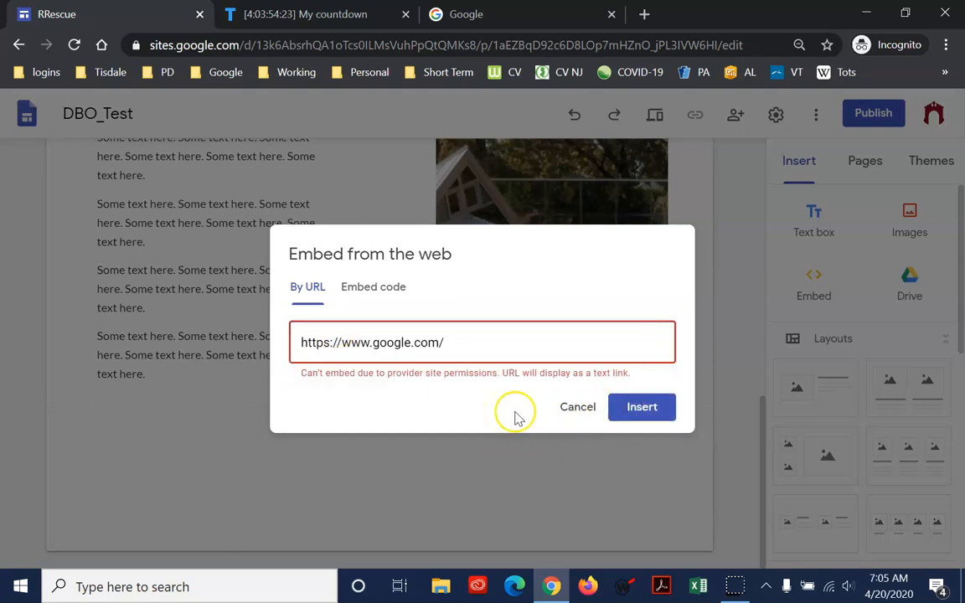
pyautogui.click(585, 408)
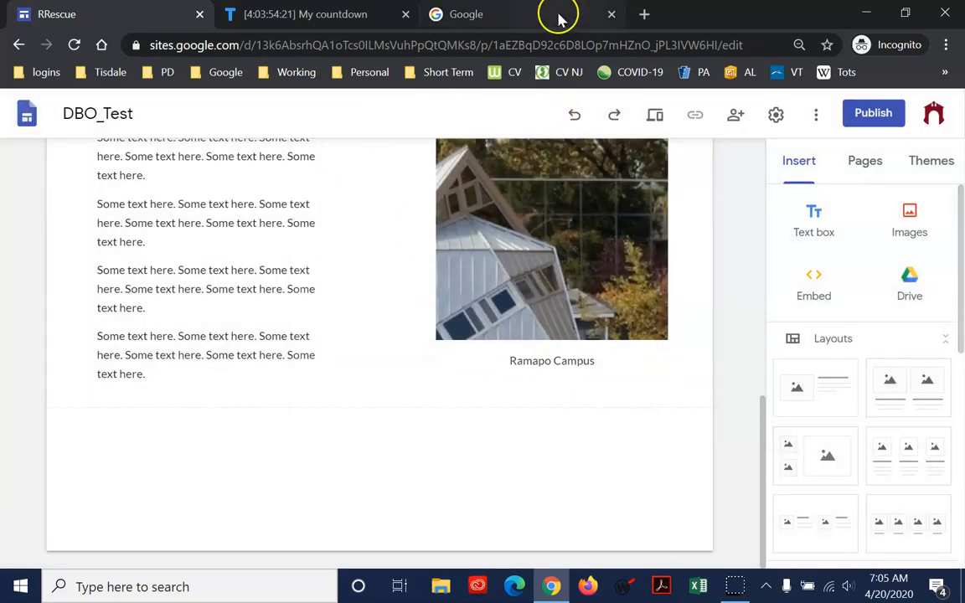
# Load ramapo.edu in place of the Google homepage and copy its web address
pyautogui.click(524, 23)
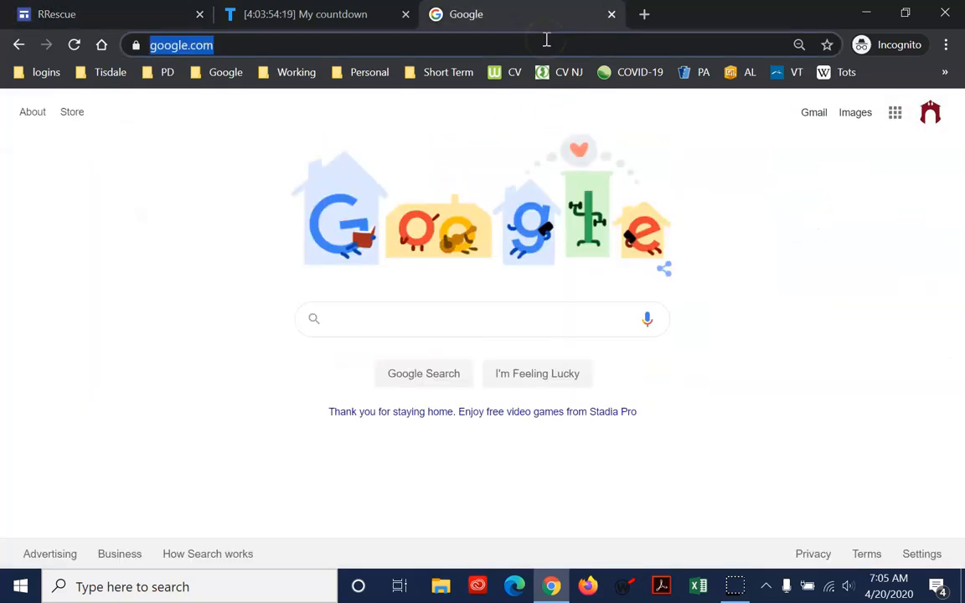
pyautogui.write('rama')
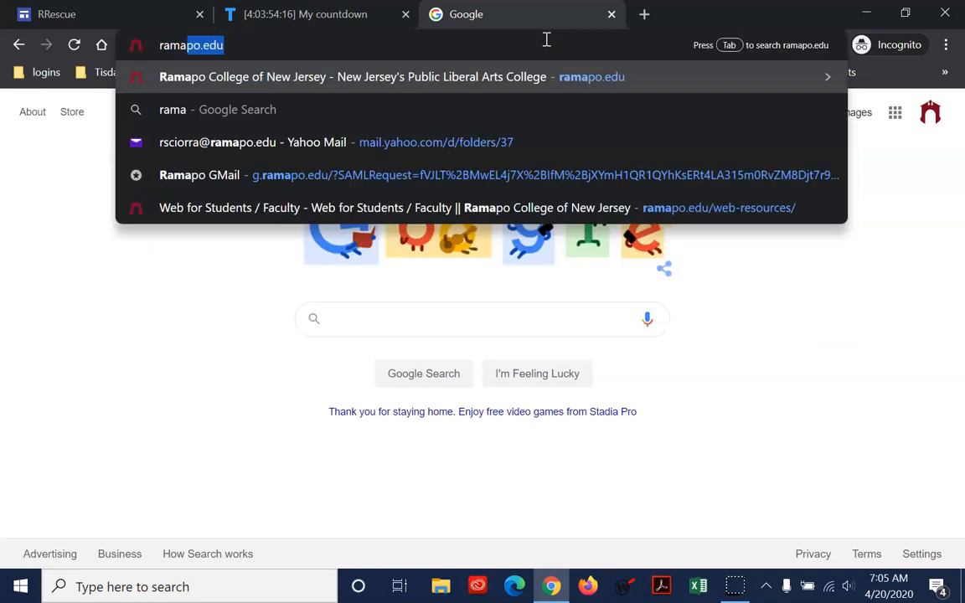
pyautogui.press('Return')
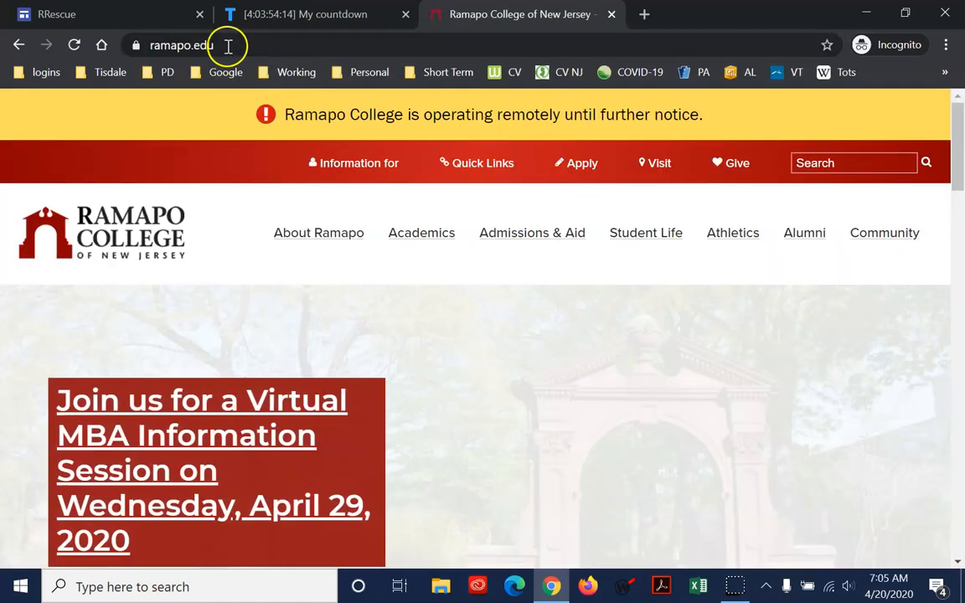
pyautogui.click(200, 49)
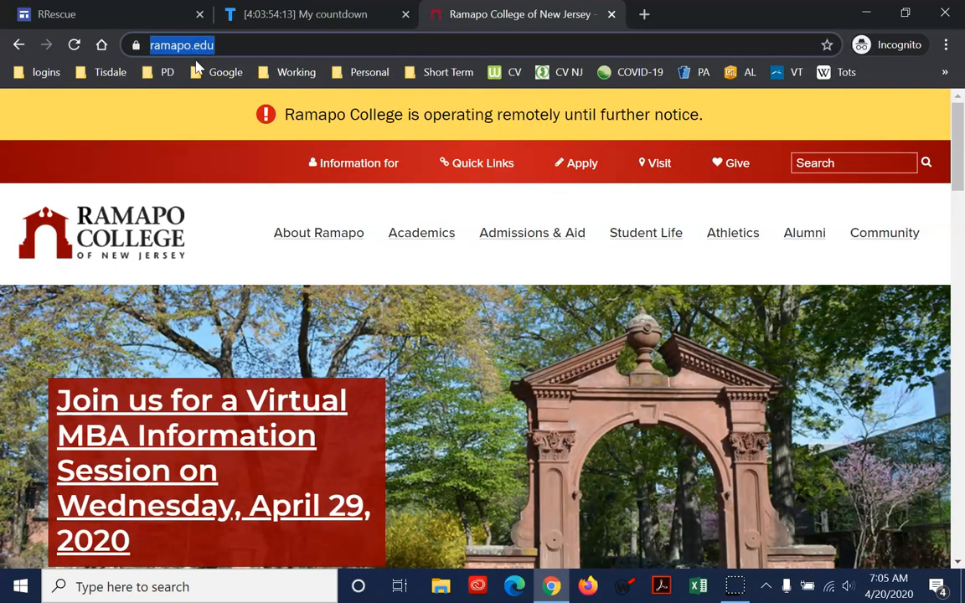
pyautogui.click(80, 14)
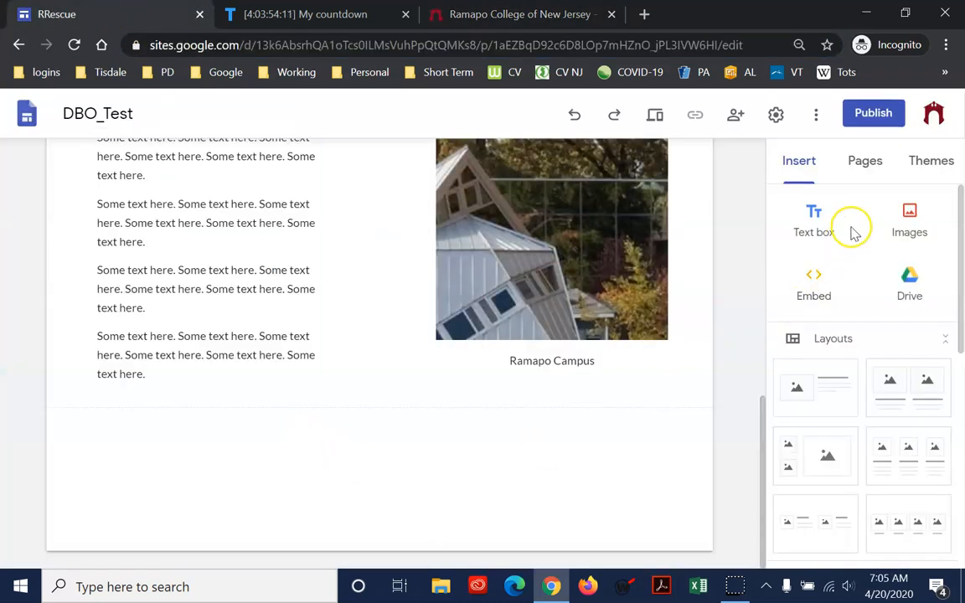
pyautogui.click(461, 466)
pyautogui.click(815, 289)
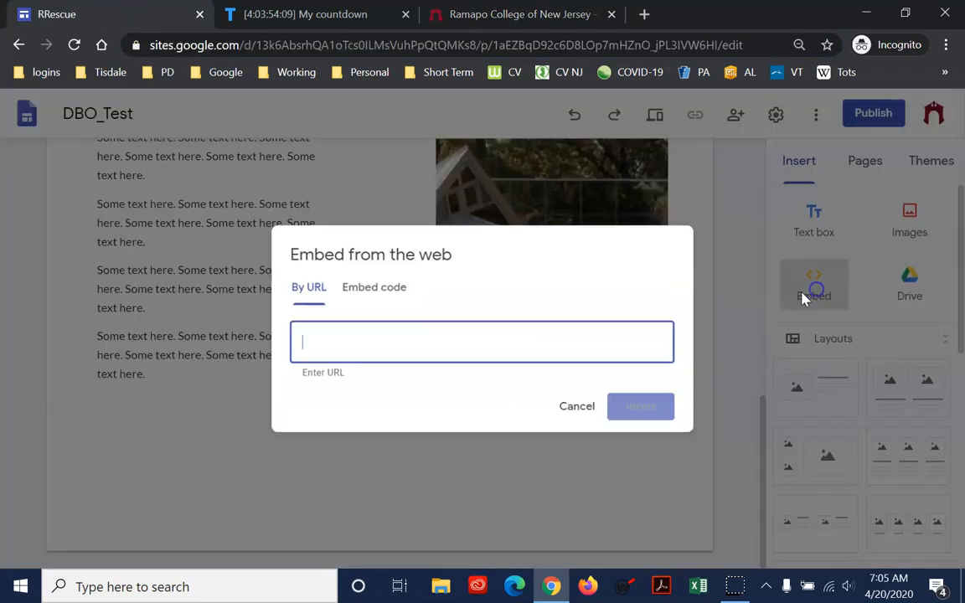
pyautogui.hotkey('ctrl', 'v')
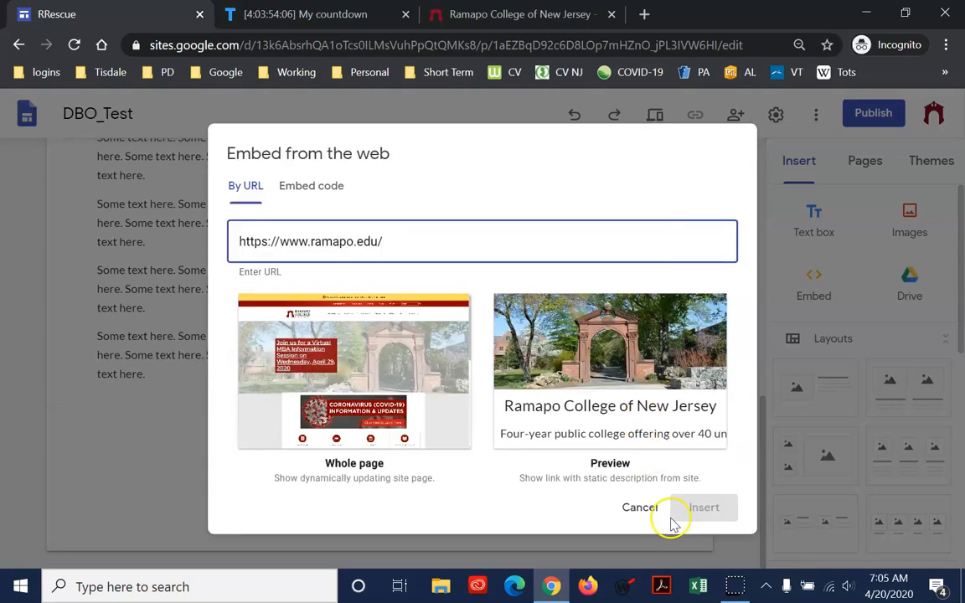
pyautogui.click(394, 352)
pyautogui.click(700, 507)
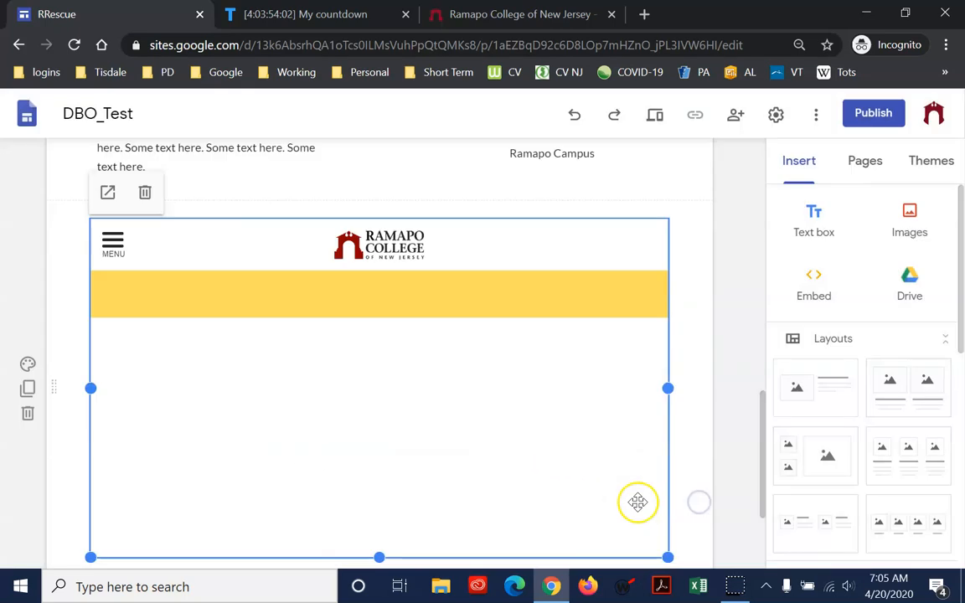
pyautogui.scroll(-2, 565, 440)
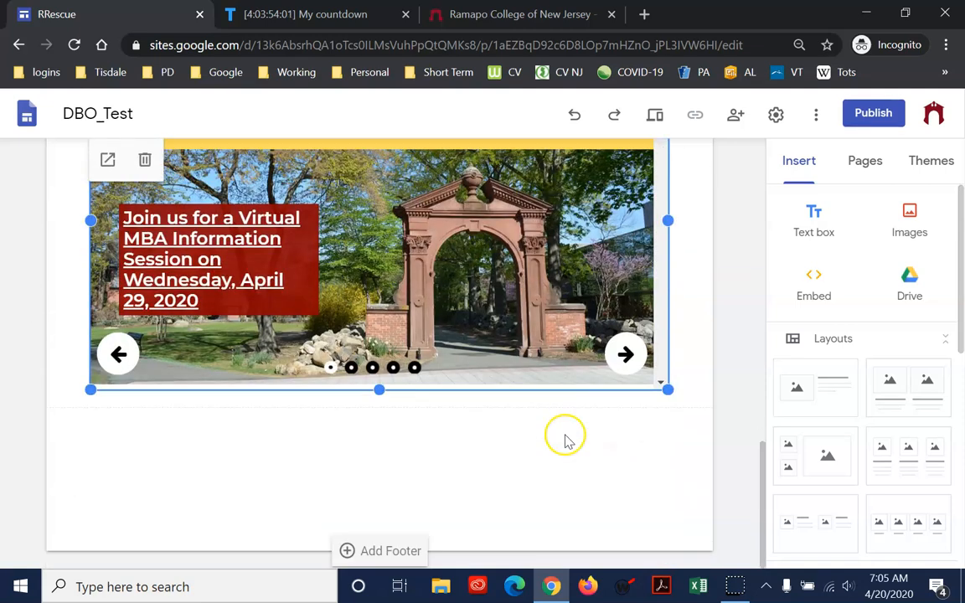
pyautogui.click(541, 461)
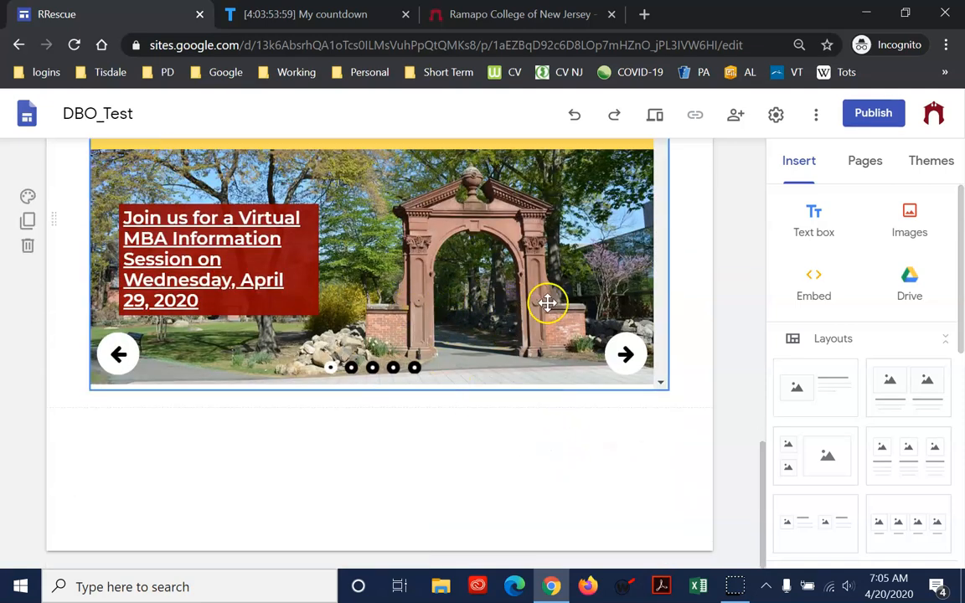
# Preview the site and open the Clubs & Organizations page inside the embedded Ramapo College website
pyautogui.scroll(3, 547, 303)
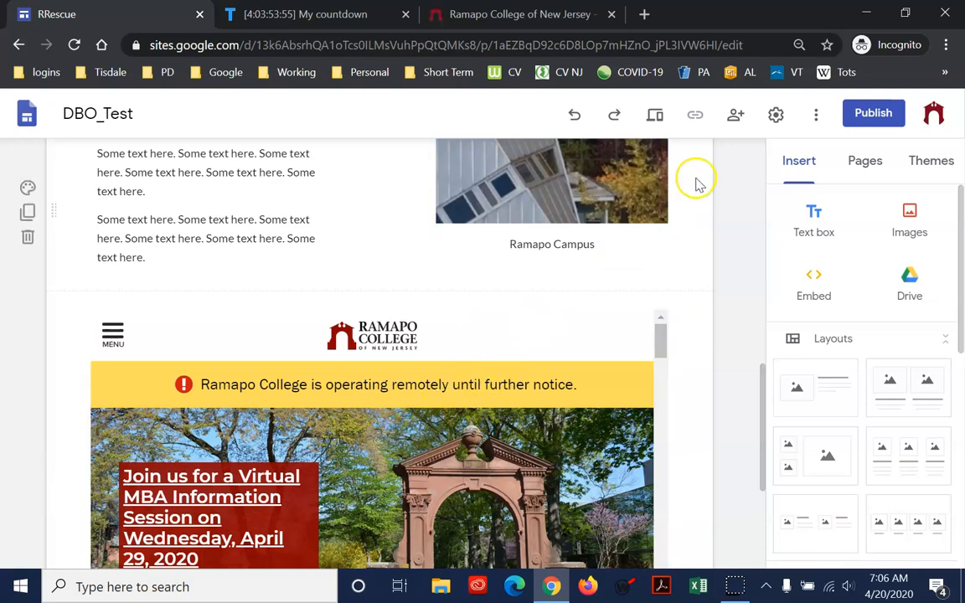
pyautogui.click(656, 117)
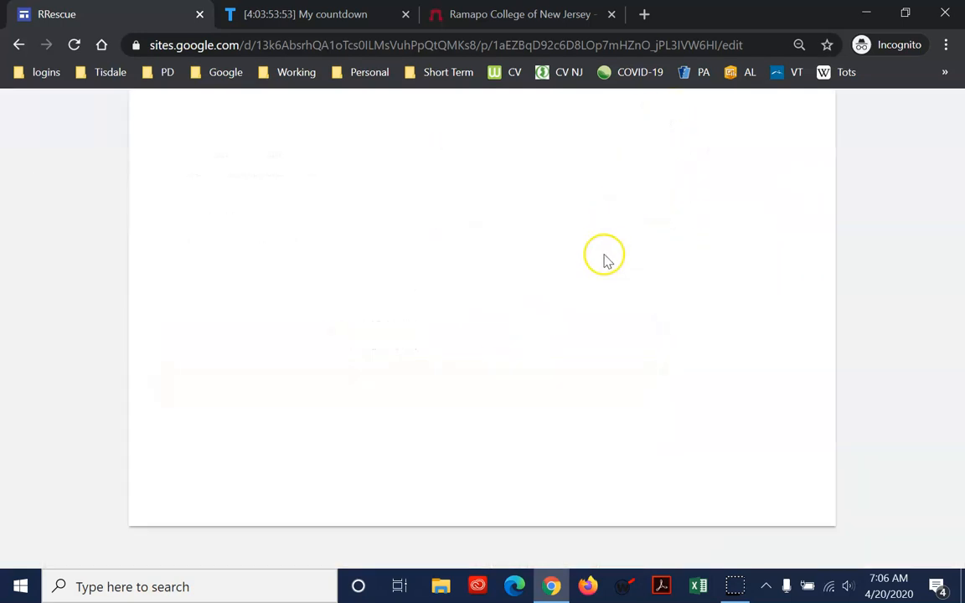
pyautogui.scroll(-10, 591, 377)
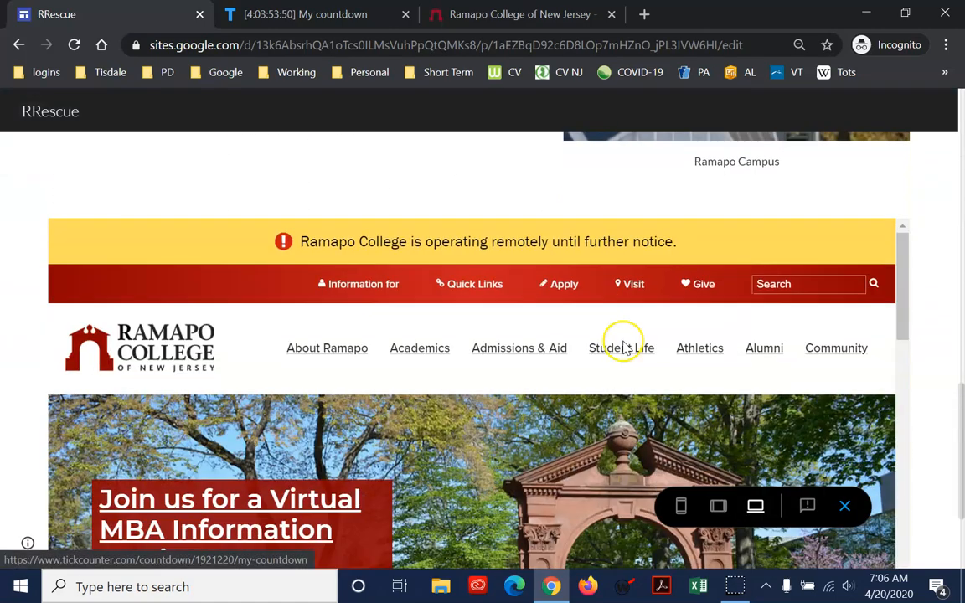
pyautogui.moveTo(623, 348)
pyautogui.scroll(-2, 623, 348)
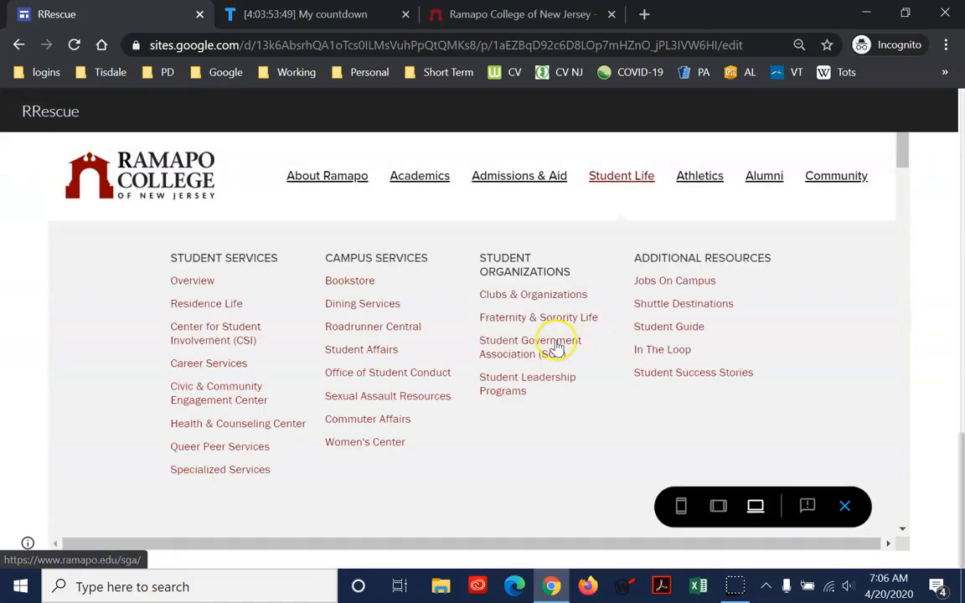
pyautogui.click(537, 299)
pyautogui.scroll(-3, 457, 335)
pyautogui.scroll(3, 457, 347)
pyautogui.scroll(4, 393, 349)
pyautogui.scroll(-3, 357, 358)
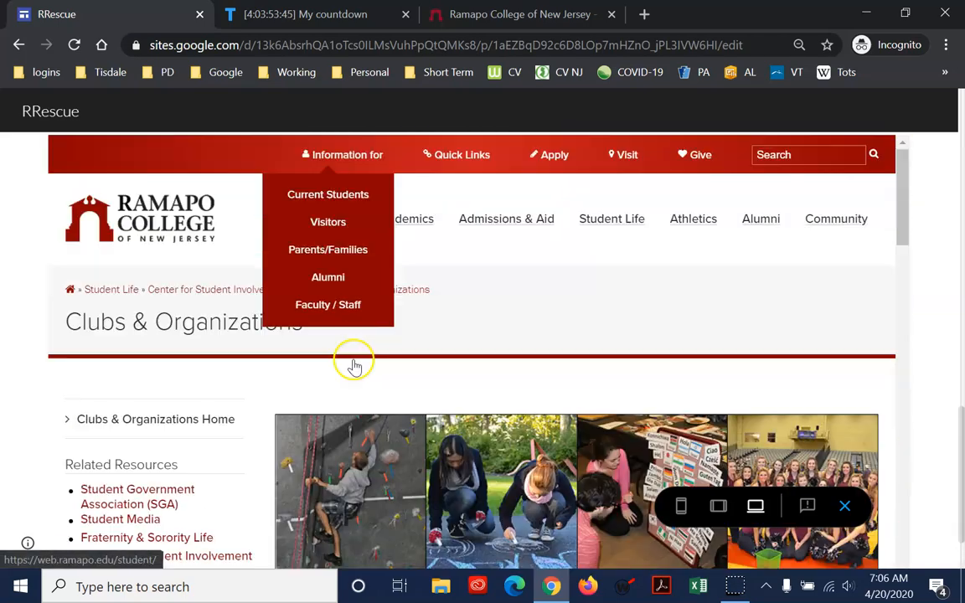
# Open Int'l Education Home from the embedded site's Academics links, review the countdown and text sections, and exit the preview
pyautogui.moveTo(410, 226)
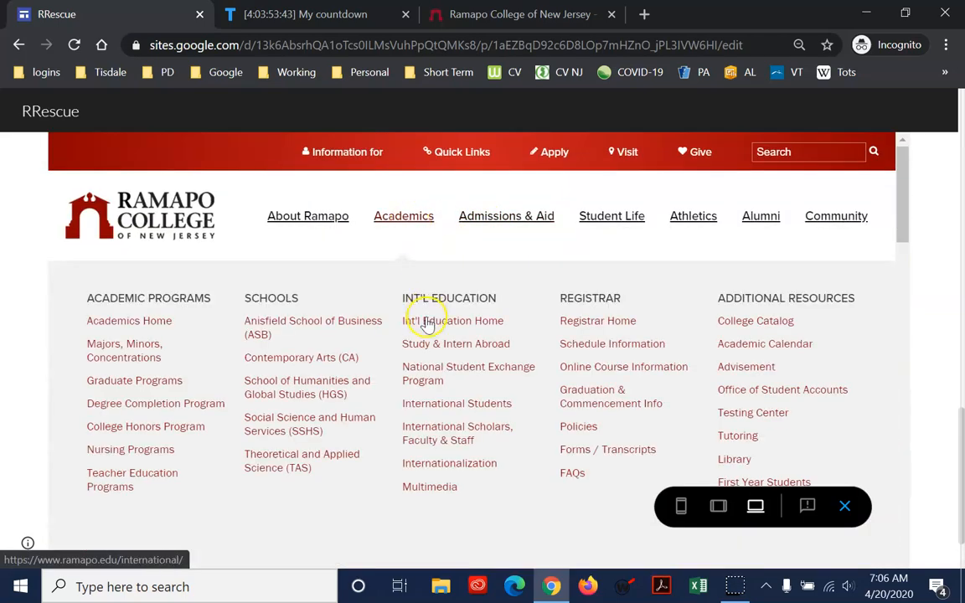
pyautogui.click(428, 324)
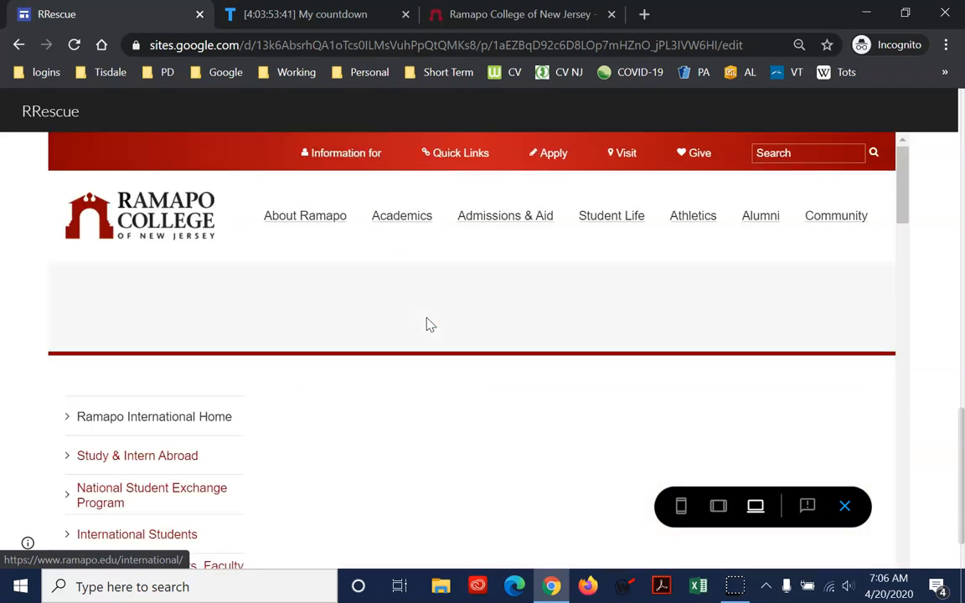
pyautogui.scroll(10, 427, 325)
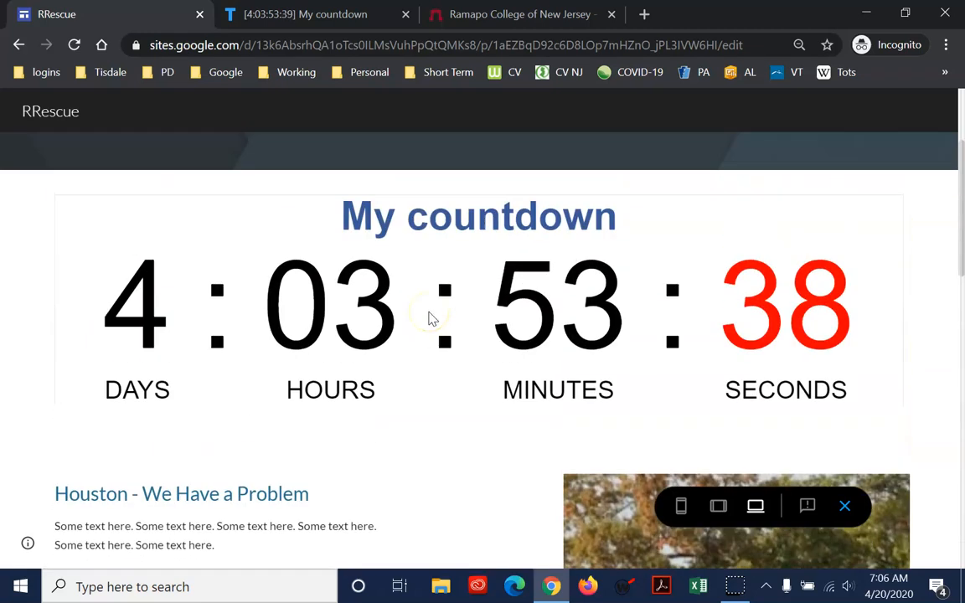
pyautogui.scroll(-3, 428, 318)
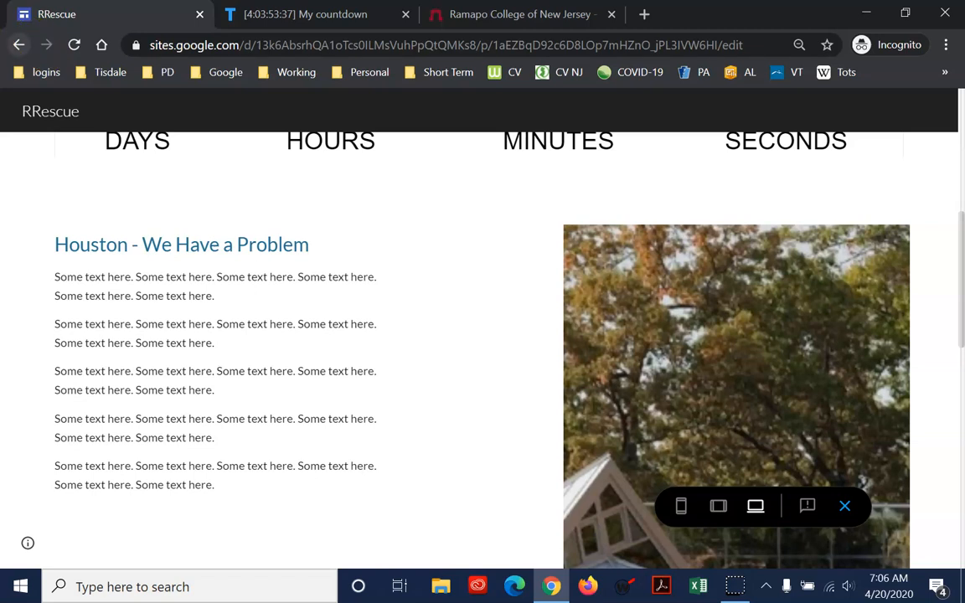
pyautogui.click(847, 508)
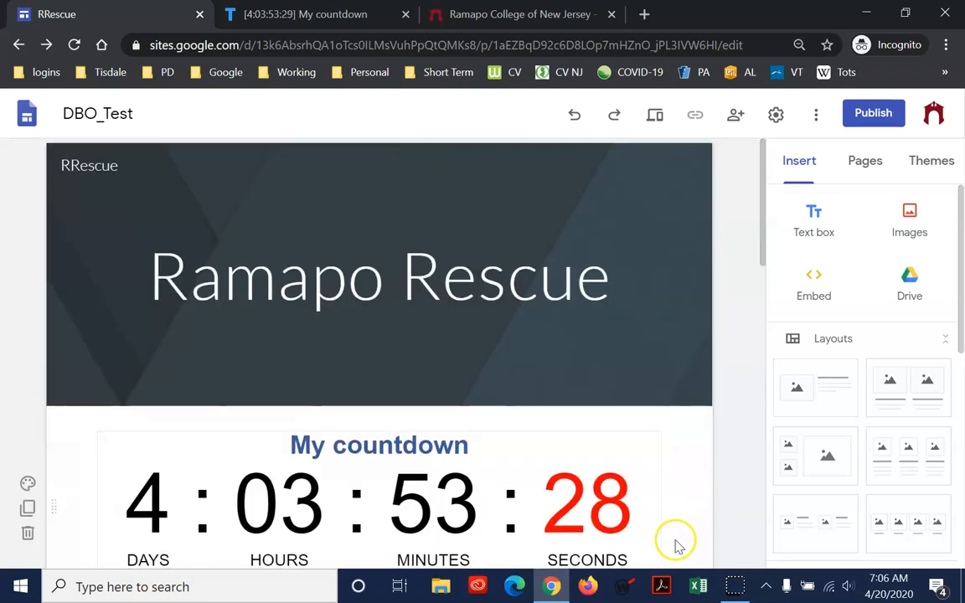
# Insert a collapsible text block between the countdown and the "Houston - We Have a Problem" section, with the heading "sdfasdfafasdfsda"
pyautogui.scroll(-3, 675, 545)
pyautogui.click(916, 291)
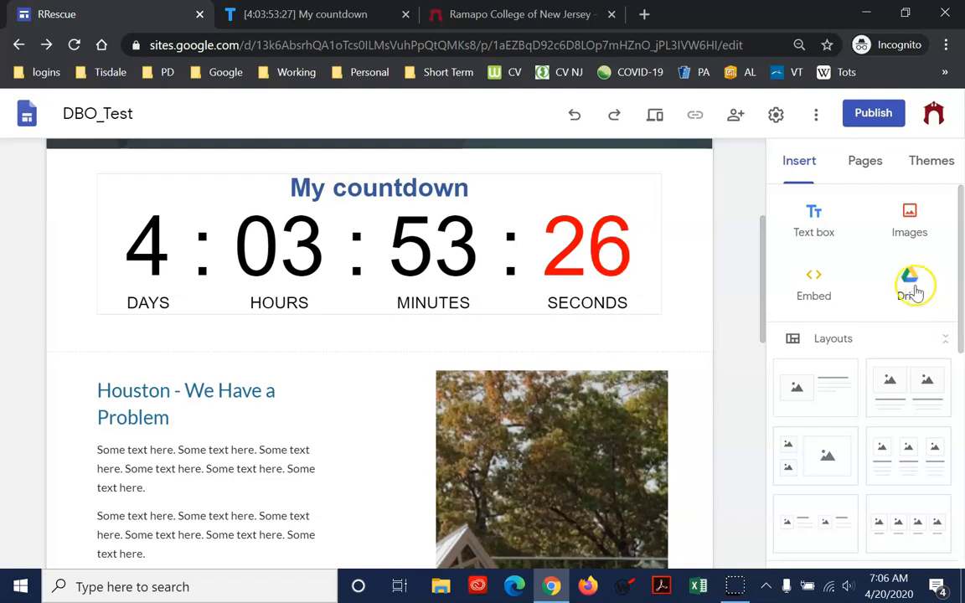
pyautogui.moveTo(961, 322); pyautogui.dragTo(963, 553)
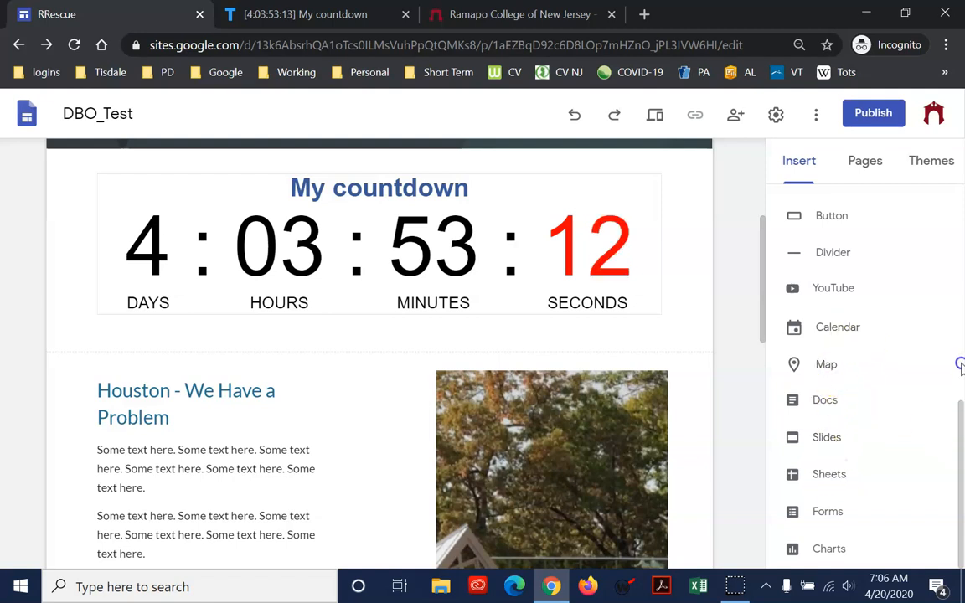
pyautogui.moveTo(961, 425); pyautogui.dragTo(954, 308)
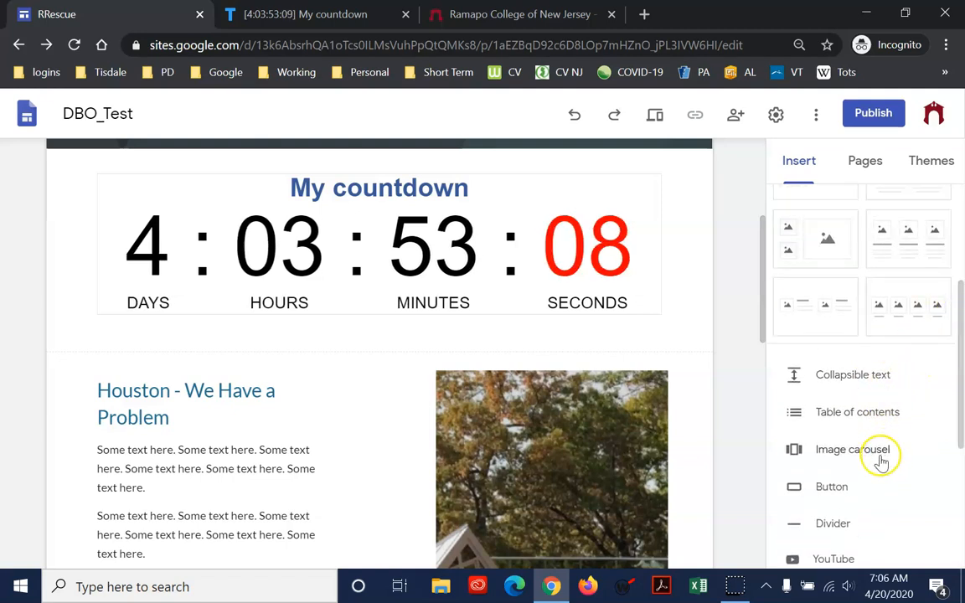
pyautogui.click(843, 386)
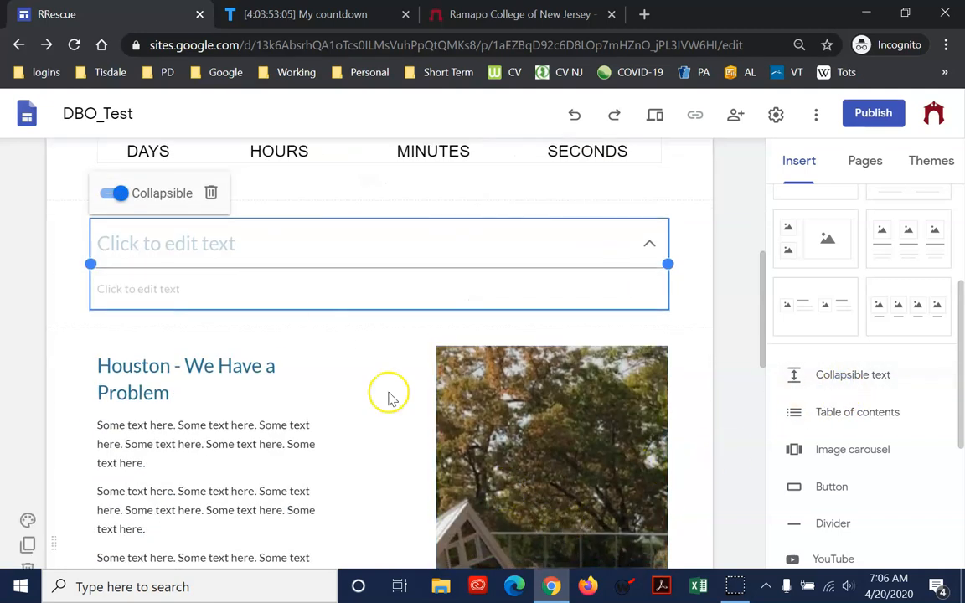
pyautogui.click(313, 237)
pyautogui.write('sdfasdfafasdfsda')
# Fill the collapsible body with six lines, sadfafdsafsdafsdaf, sadfsdaf, sdafsda, fsdaf, sdaf and sda, and format them as a bulleted list
pyautogui.click(330, 296)
pyautogui.write('sadfafdsafsdafsdaf sadfsdaf sdafsda fsdaf sdaf sda')
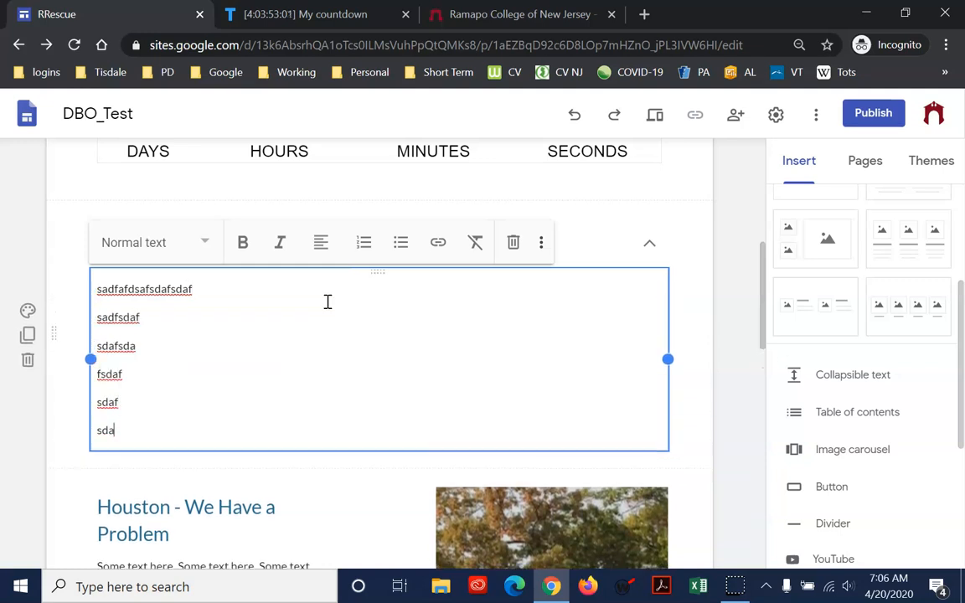
pyautogui.click(110, 289)
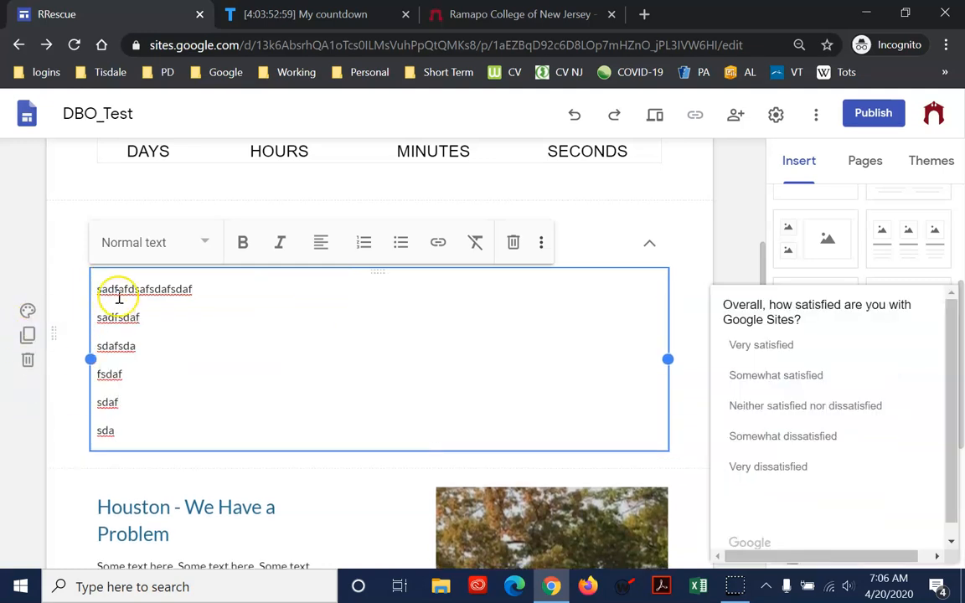
pyautogui.moveTo(118, 291); pyautogui.dragTo(138, 441)
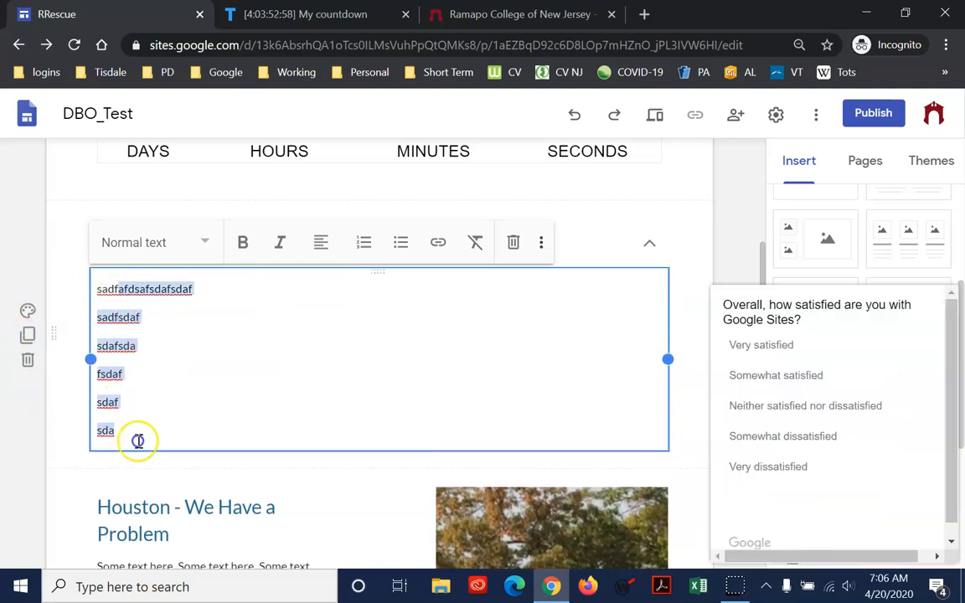
pyautogui.click(399, 243)
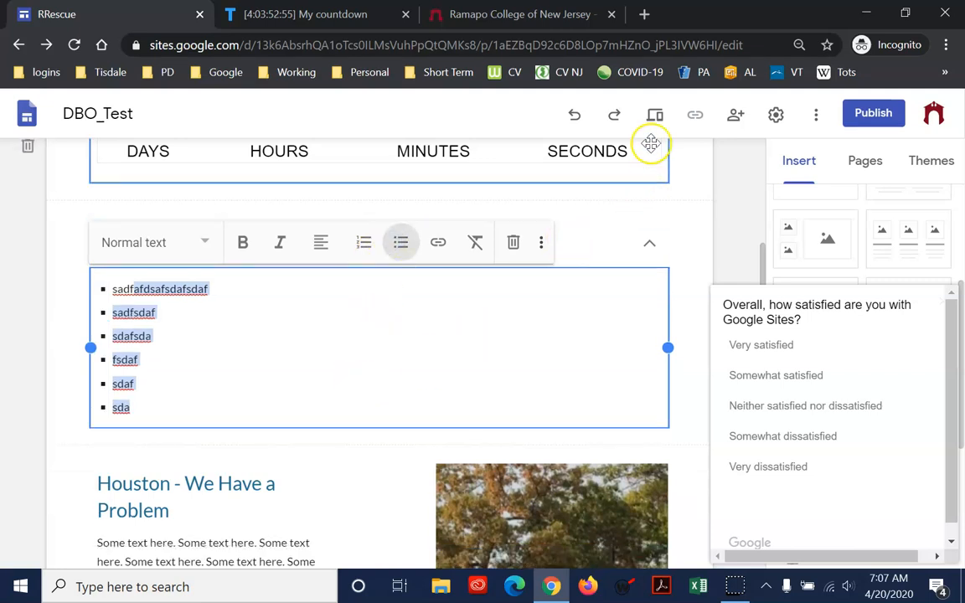
# Preview the site and test the collapsible text by repeatedly expanding and collapsing its heading
pyautogui.click(656, 117)
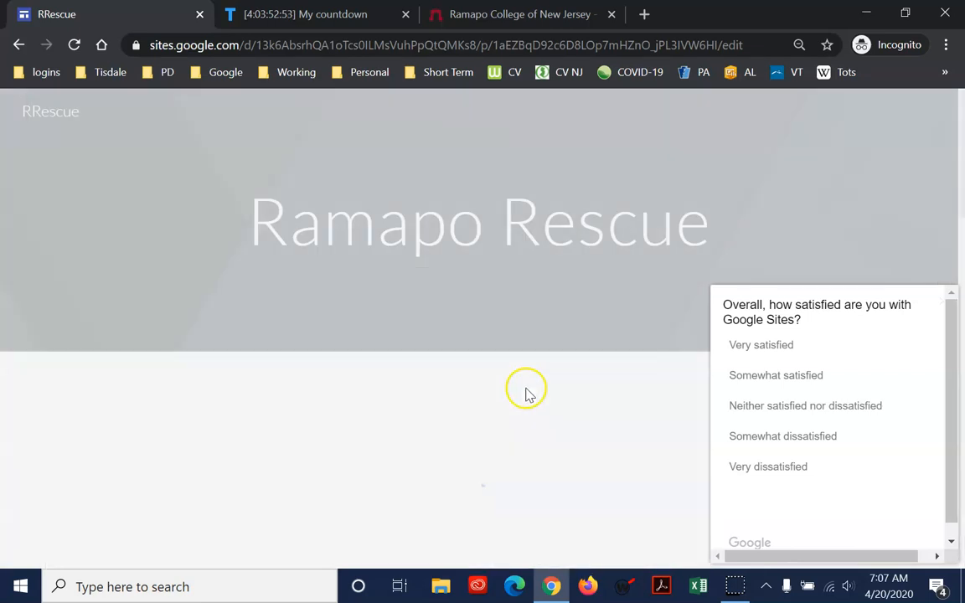
pyautogui.scroll(-6, 541, 385)
pyautogui.scroll(1, 545, 398)
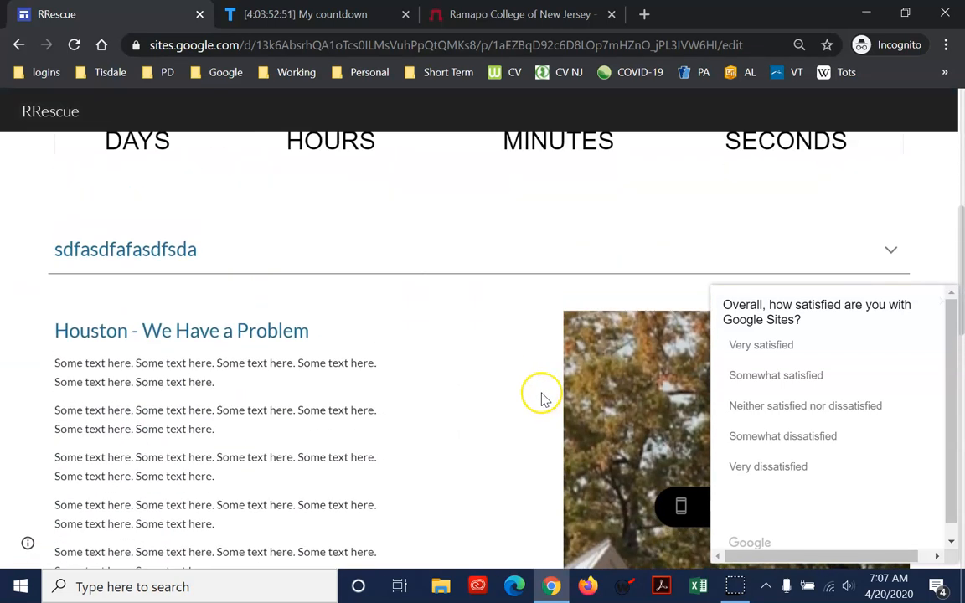
pyautogui.click(161, 251)
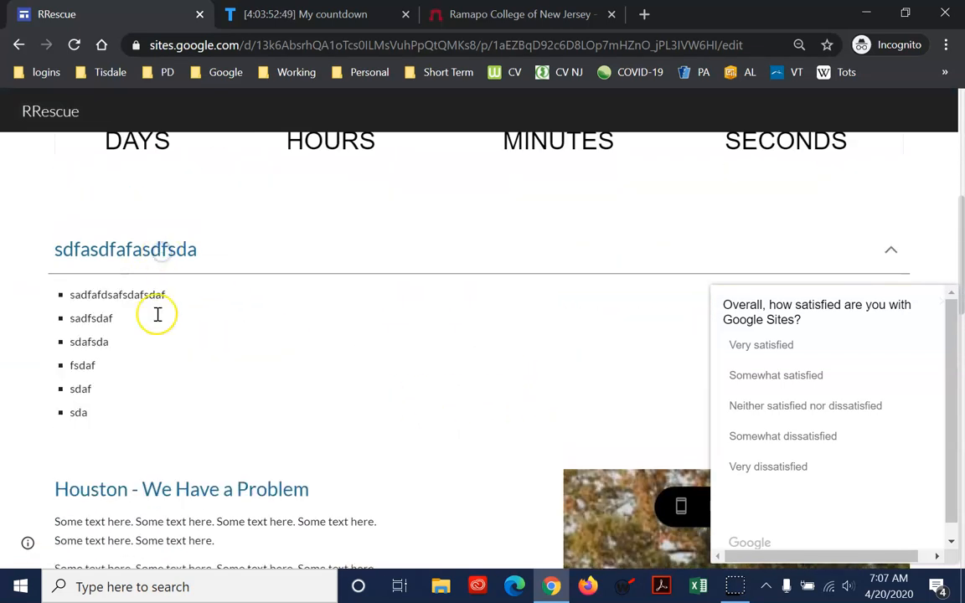
pyautogui.click(159, 252)
pyautogui.click(159, 251)
pyautogui.click(159, 251)
pyautogui.click(159, 251)
pyautogui.click(159, 251)
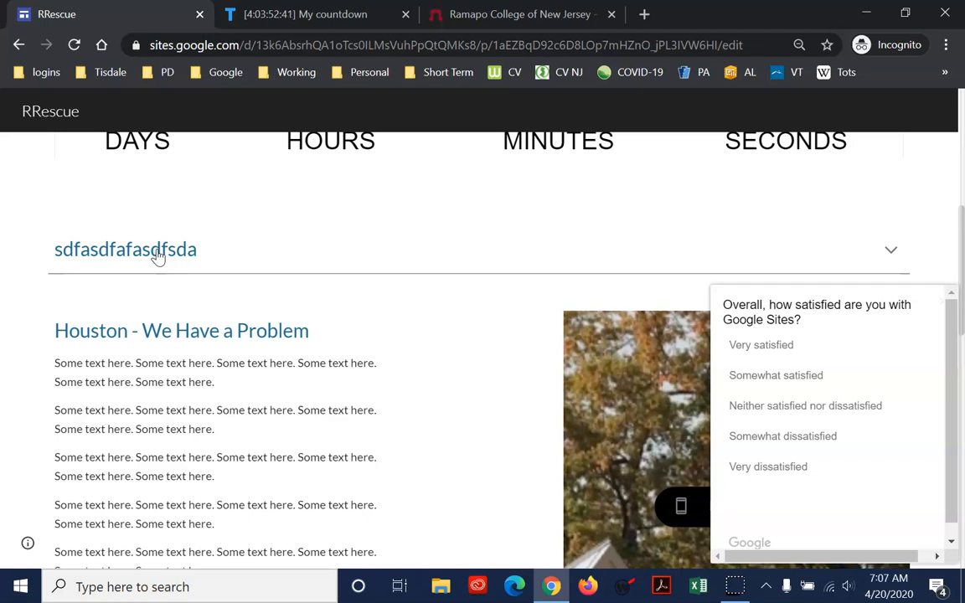
pyautogui.scroll(5, 390, 226)
pyautogui.scroll(-1, 663, 398)
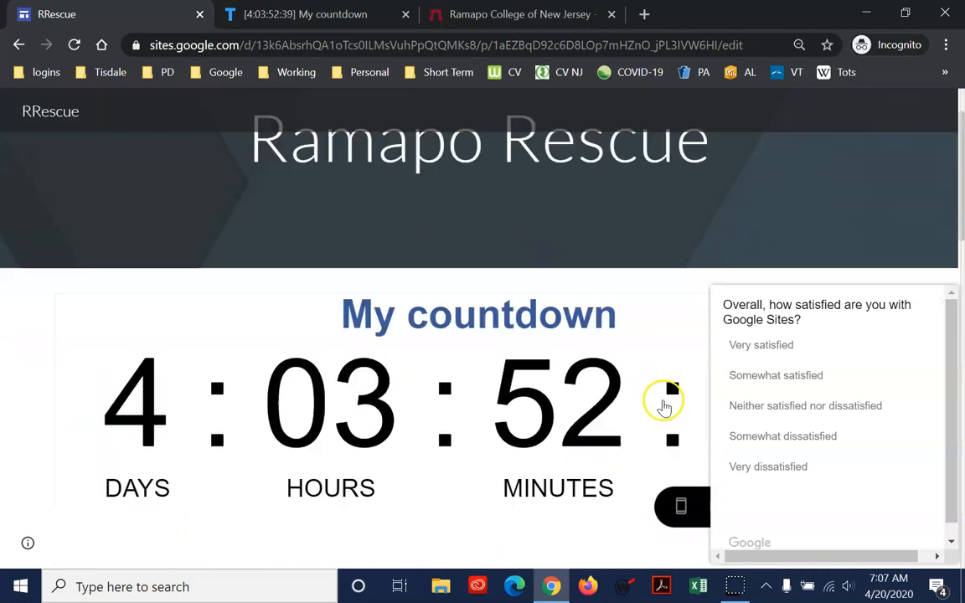
# Complete the Google Sites satisfaction survey, leaving the feedback question about dislikes blank
pyautogui.click(780, 374)
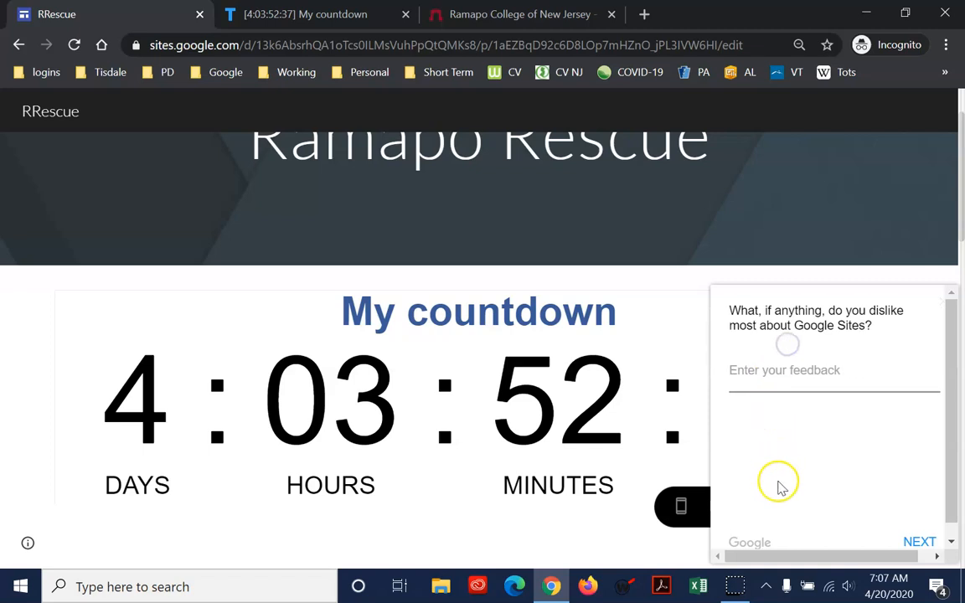
pyautogui.click(919, 541)
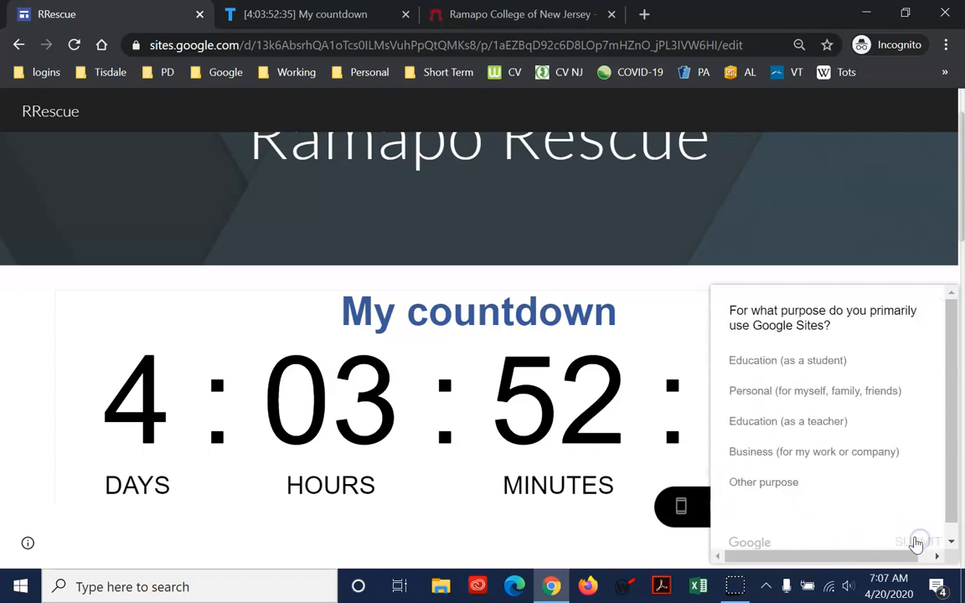
pyautogui.click(777, 362)
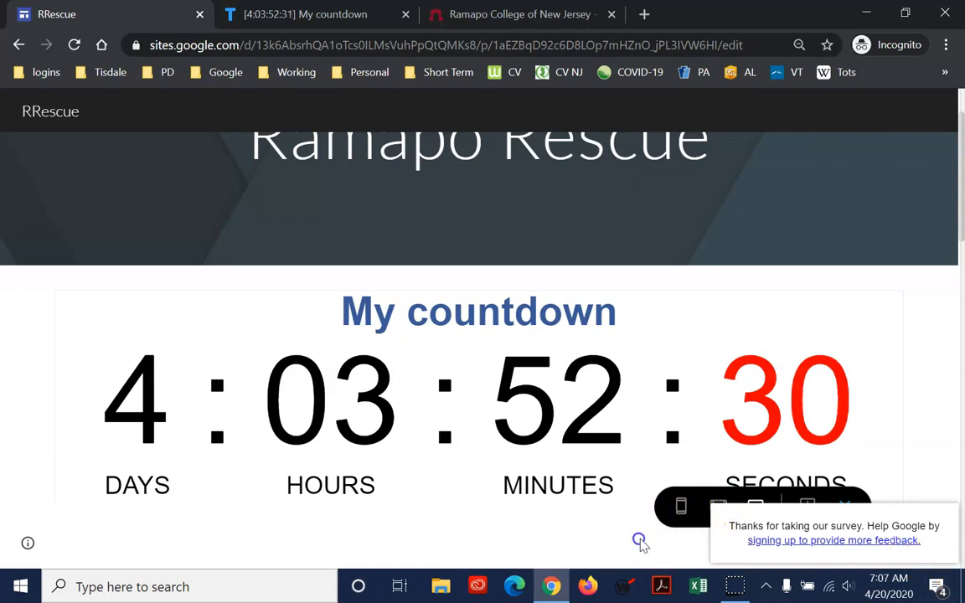
# Dismiss TickCounter's cookie notice, close both TickCounter pages, and exit the site preview
pyautogui.click(901, 472)
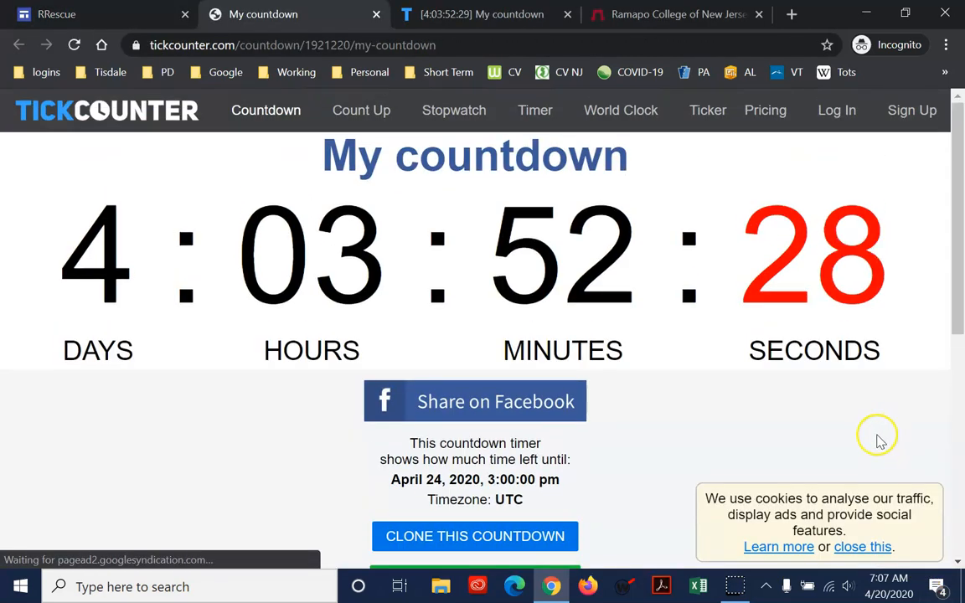
pyautogui.click(863, 547)
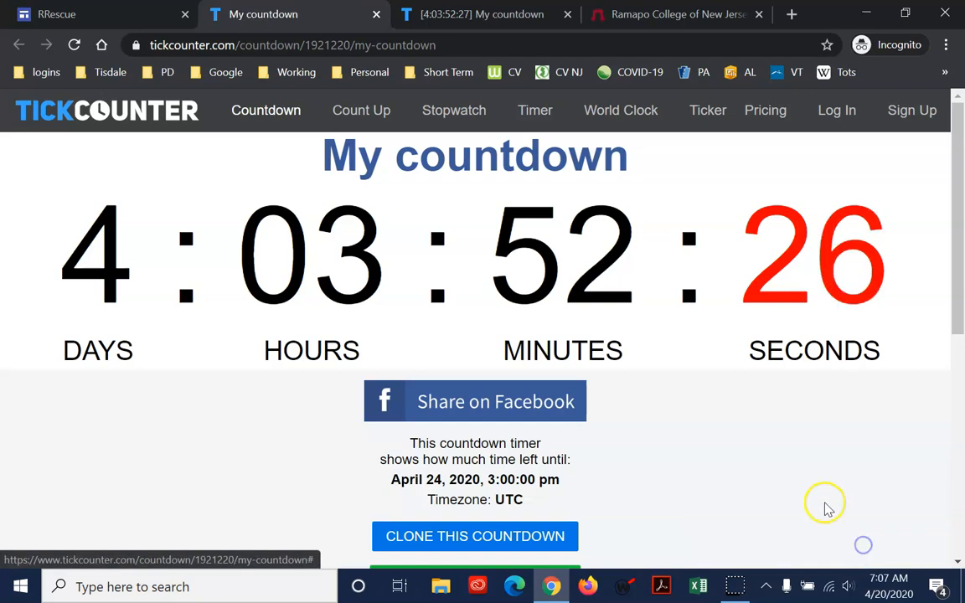
pyautogui.click(377, 15)
pyautogui.click(378, 15)
pyautogui.scroll(-4, 642, 300)
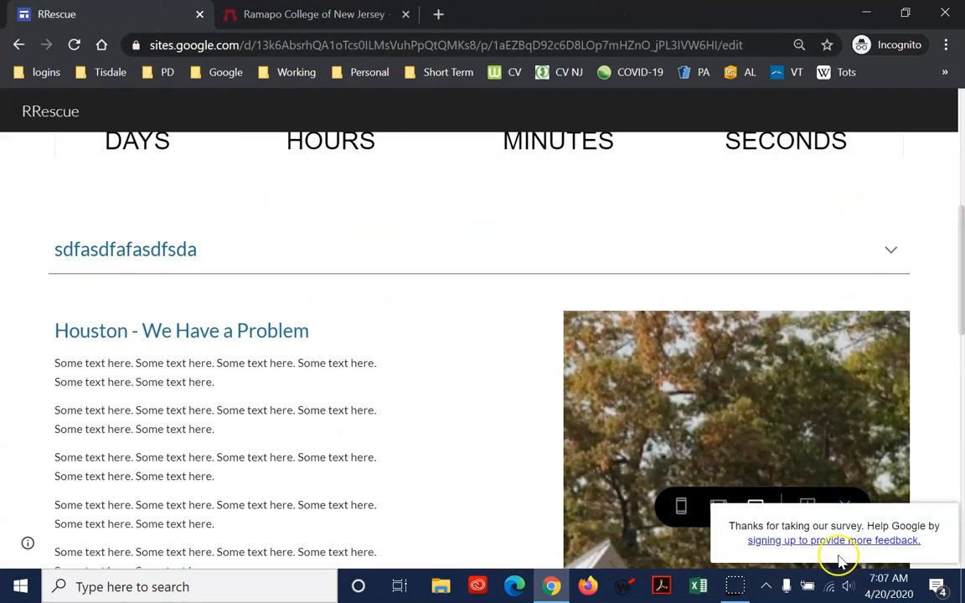
pyautogui.click(846, 509)
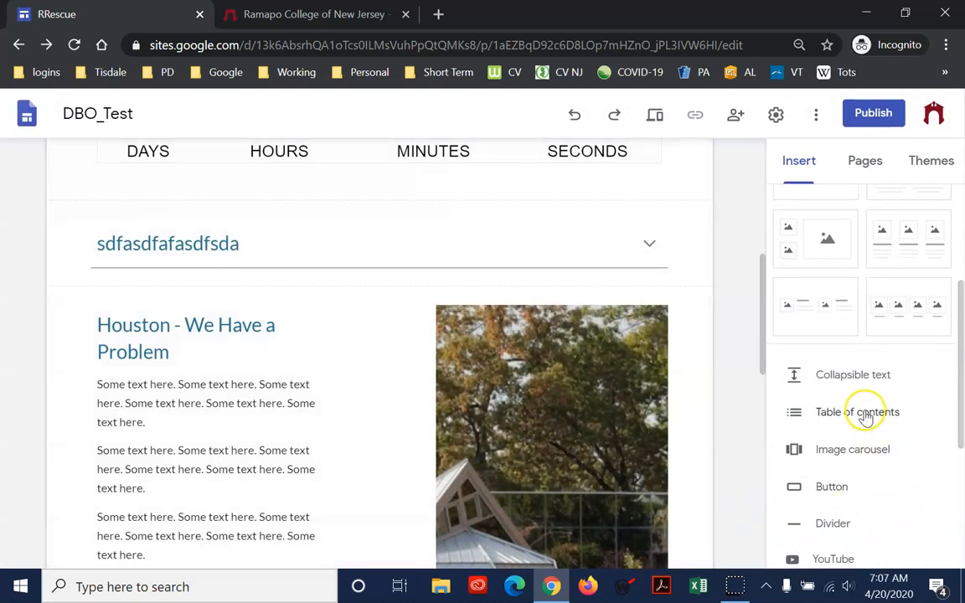
# Start an image carousel and add the Welcome to Mahwah sign picture from the stored photos
pyautogui.click(841, 453)
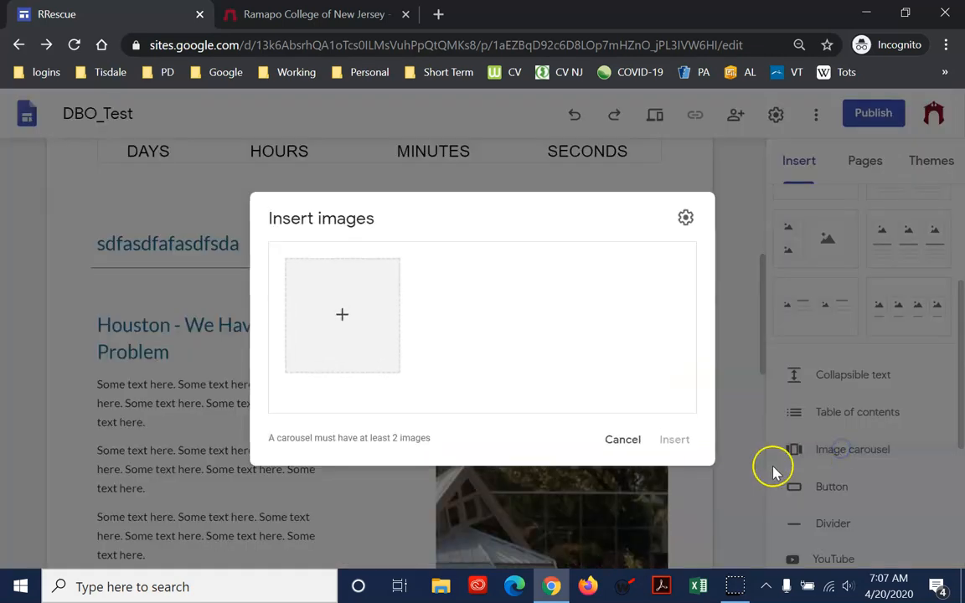
pyautogui.click(342, 316)
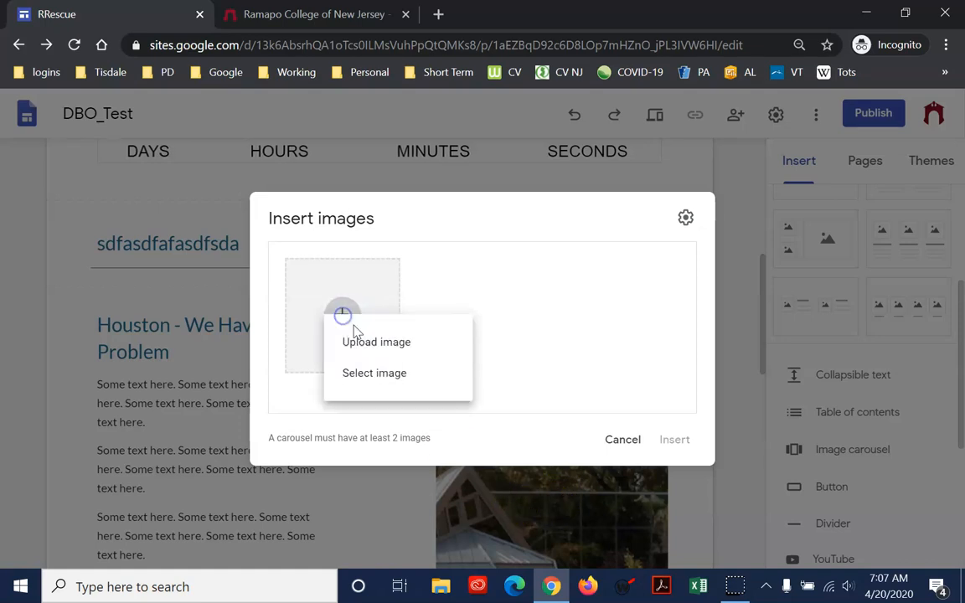
pyautogui.click(370, 373)
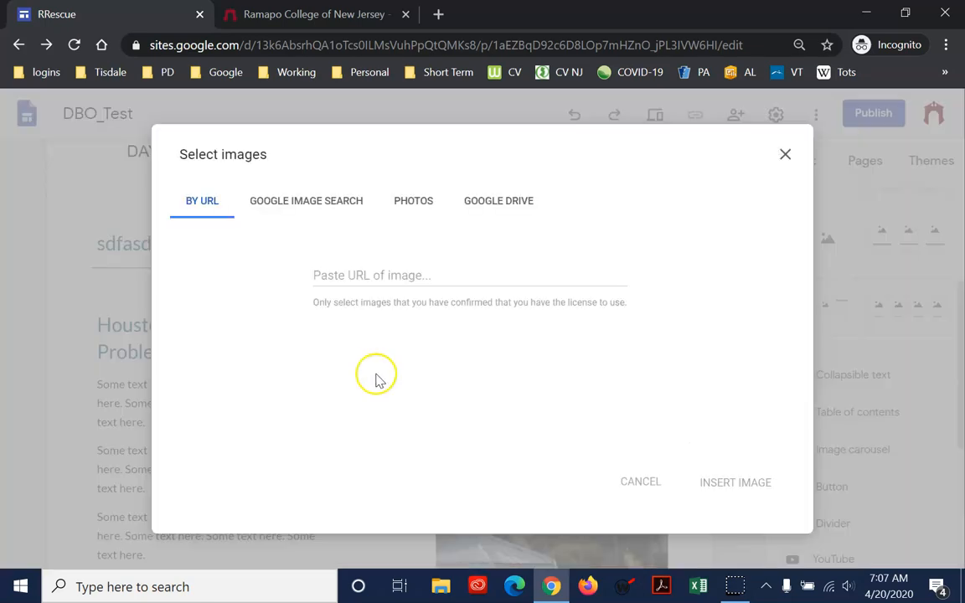
pyautogui.click(432, 207)
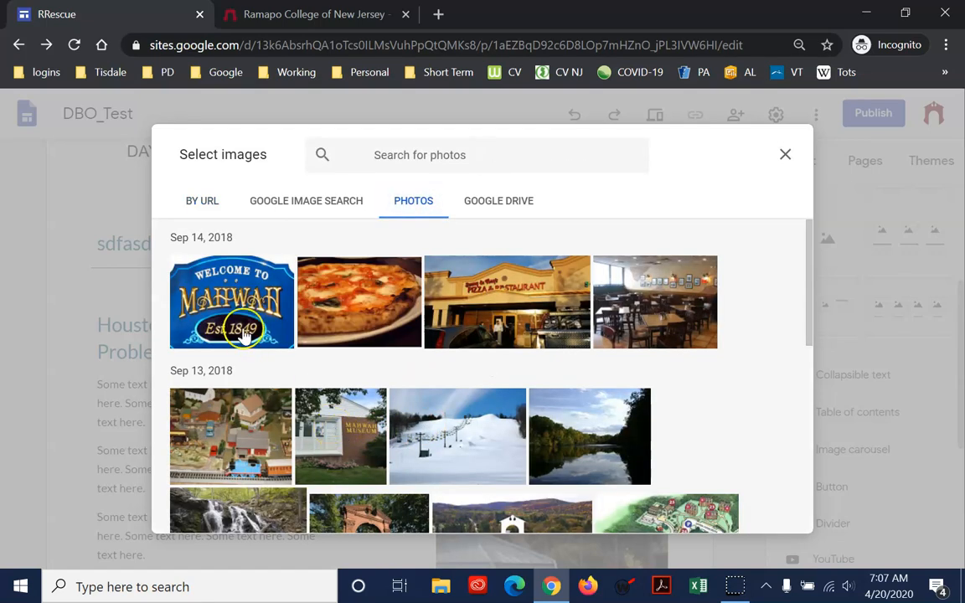
pyautogui.click(248, 306)
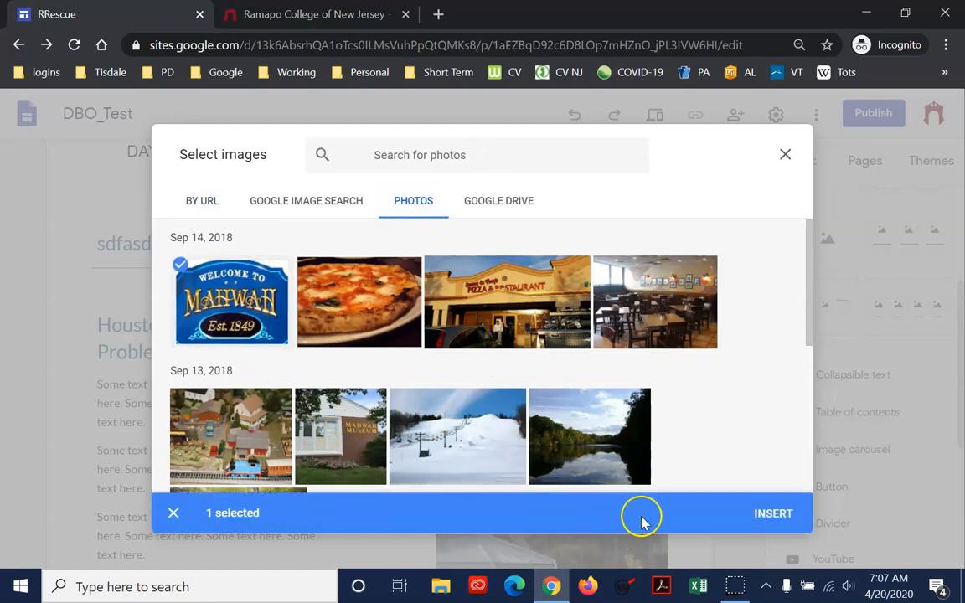
pyautogui.click(773, 514)
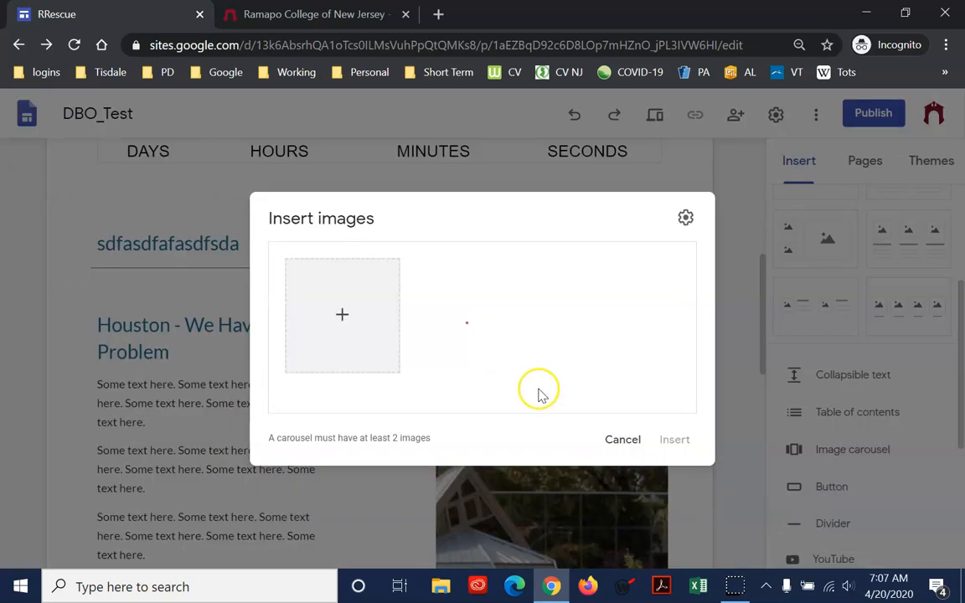
# Add the pizza restaurant exterior, dining room, model train village and Mahwah Museum photos to the carousel's image set
pyautogui.click(356, 335)
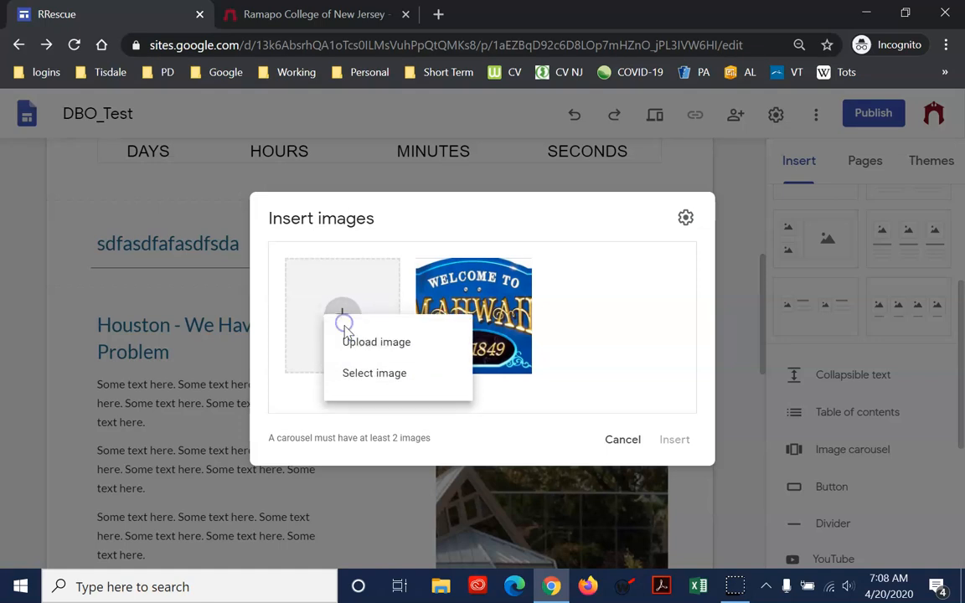
pyautogui.click(365, 377)
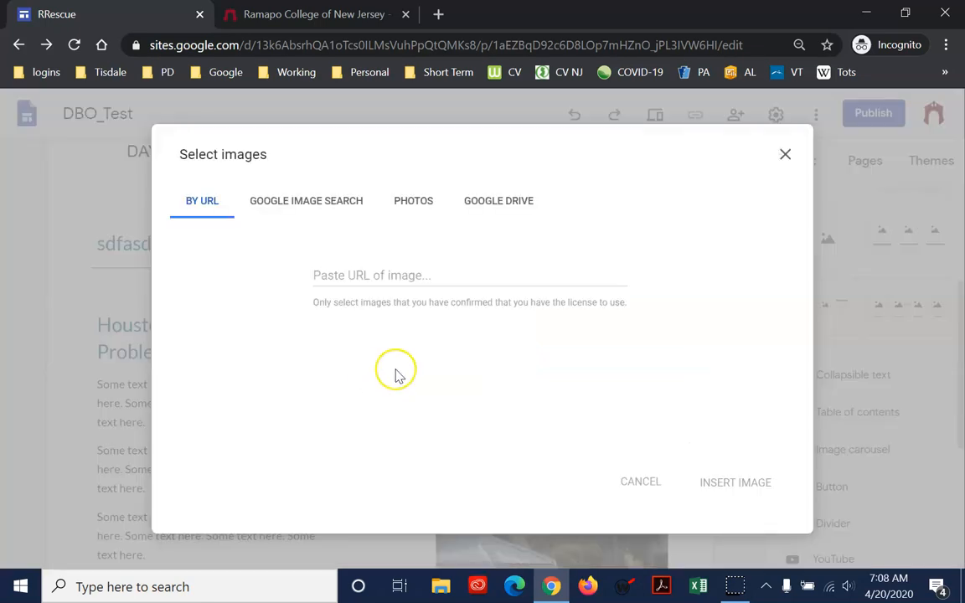
pyautogui.click(411, 202)
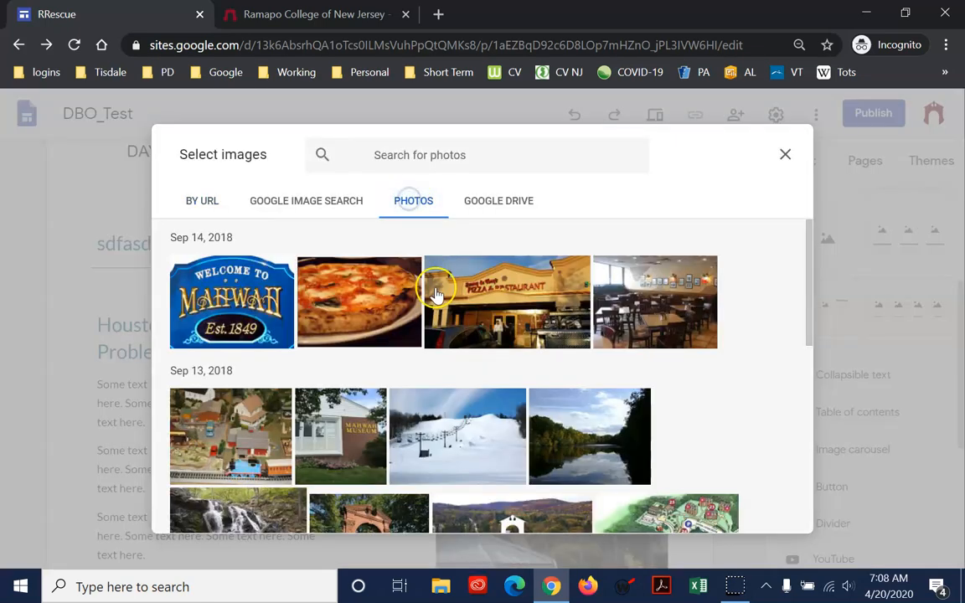
pyautogui.click(507, 317)
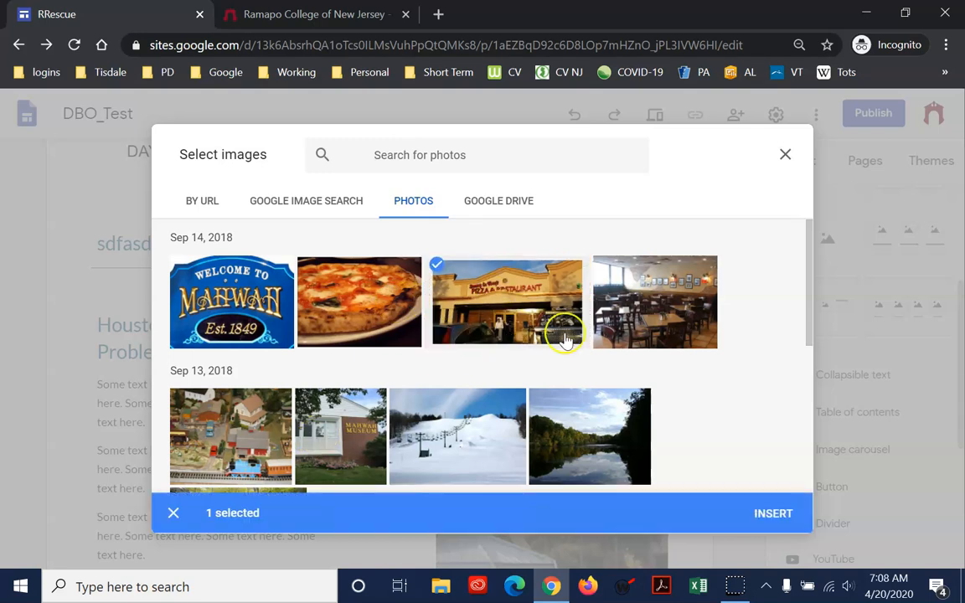
pyautogui.click(645, 319)
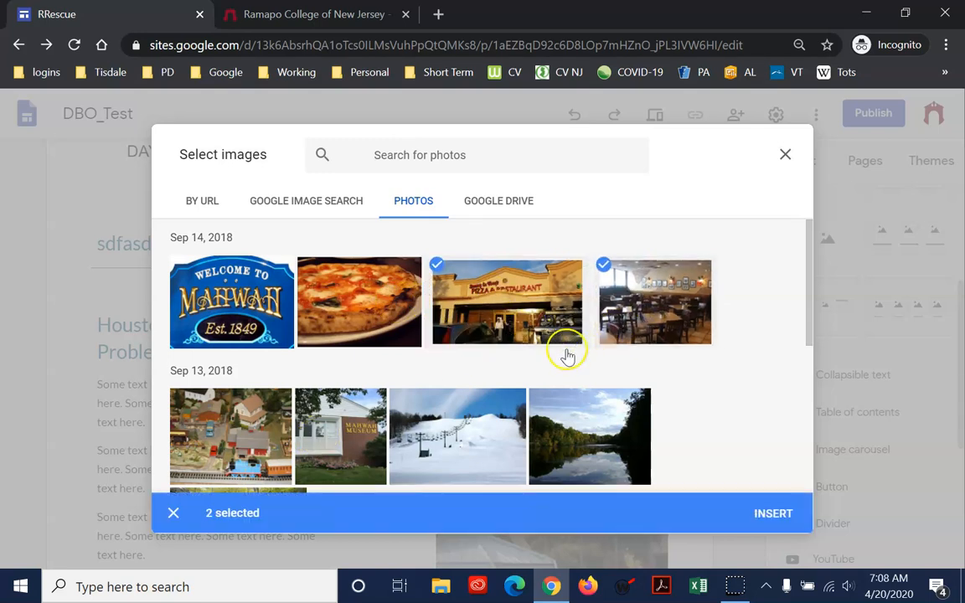
pyautogui.click(346, 433)
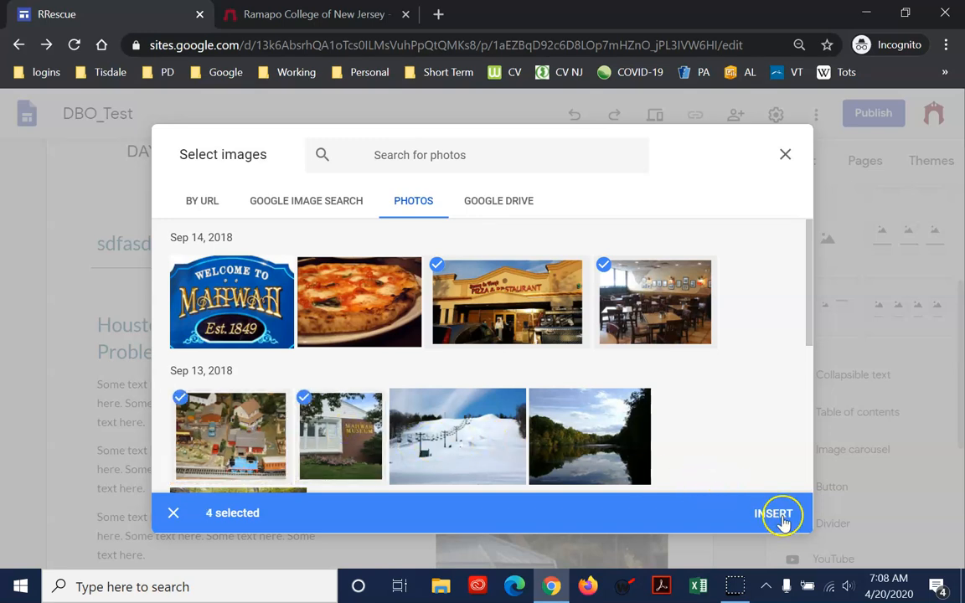
pyautogui.click(773, 514)
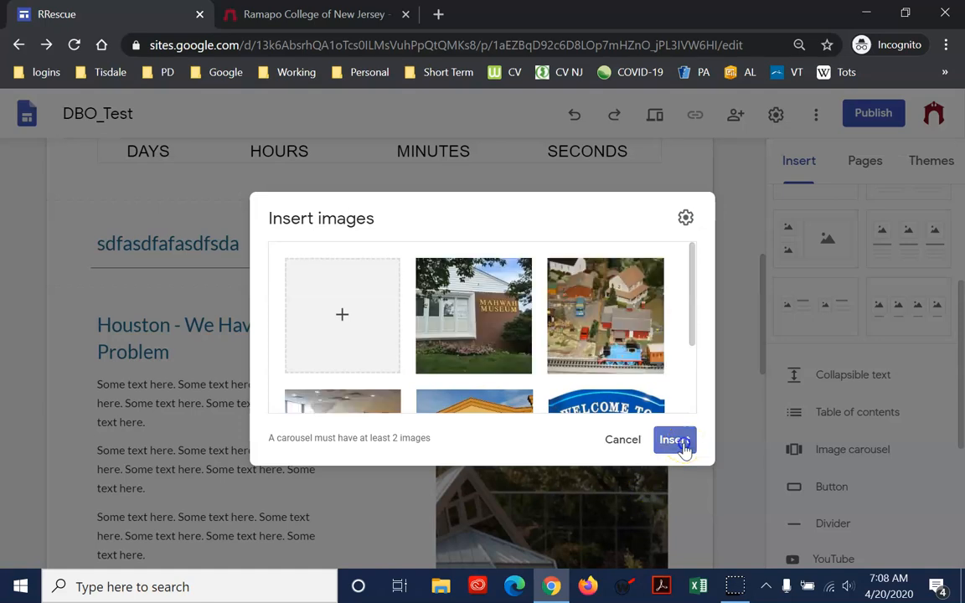
# Insert the five-image carousel into the page and center it horizontally in its section
pyautogui.click(676, 441)
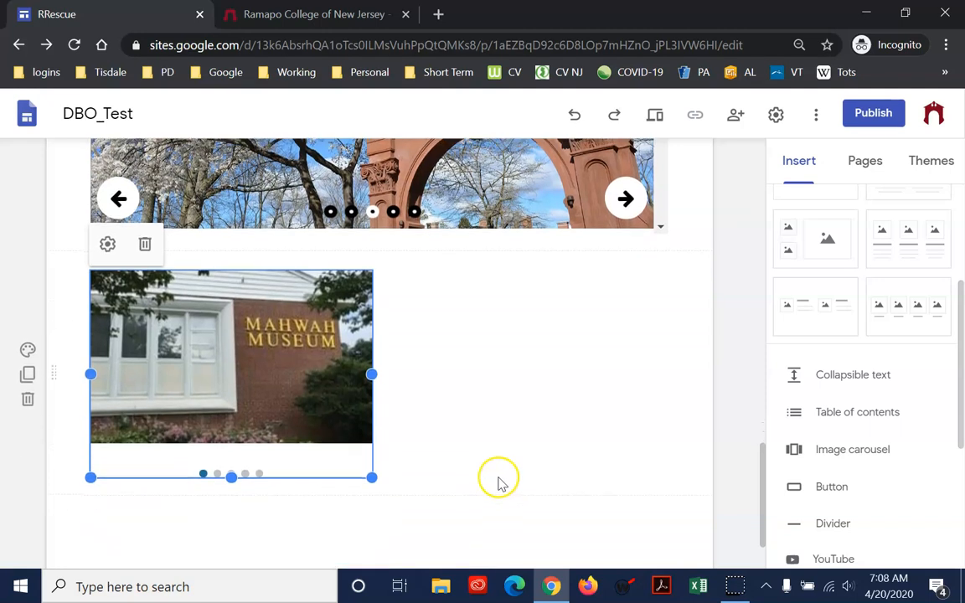
pyautogui.moveTo(309, 460); pyautogui.dragTo(366, 502)
pyautogui.moveTo(302, 339); pyautogui.dragTo(375, 421)
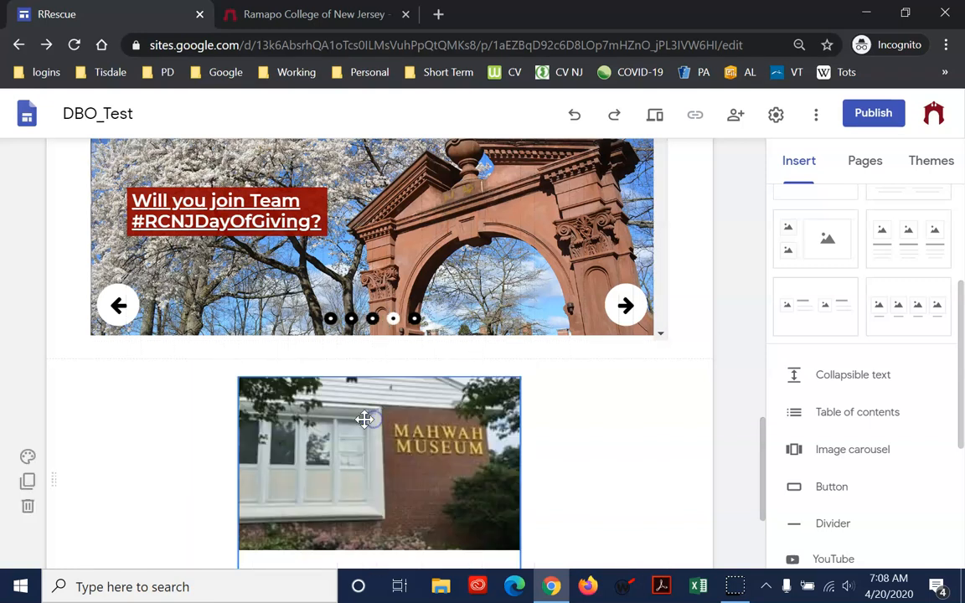
# Preview the site, advance through all the carousel's images back to the Mahwah Museum photo, and exit the preview
pyautogui.scroll(-1, 453, 445)
pyautogui.click(655, 118)
pyautogui.scroll(-10, 470, 345)
pyautogui.scroll(-6, 509, 350)
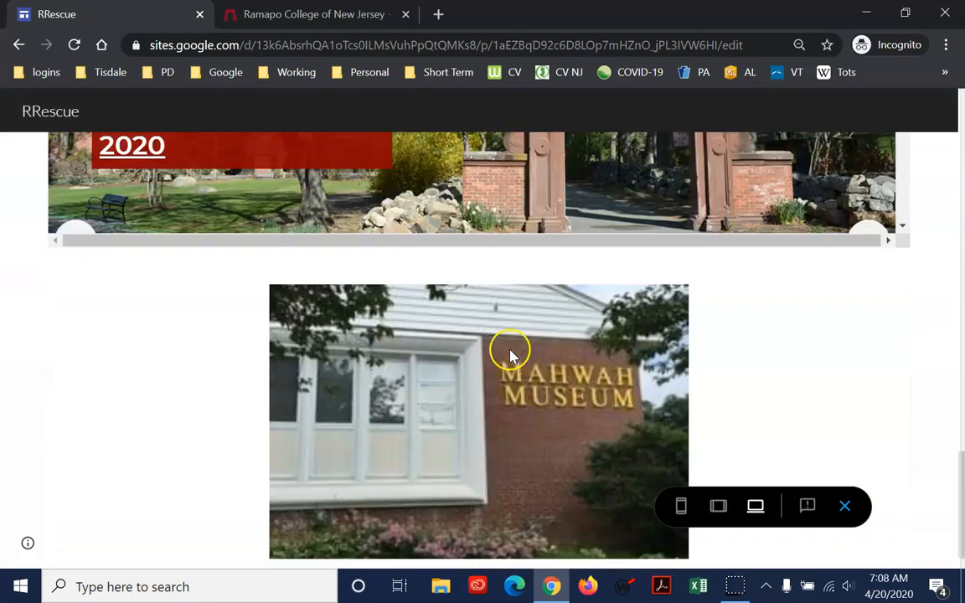
pyautogui.click(673, 389)
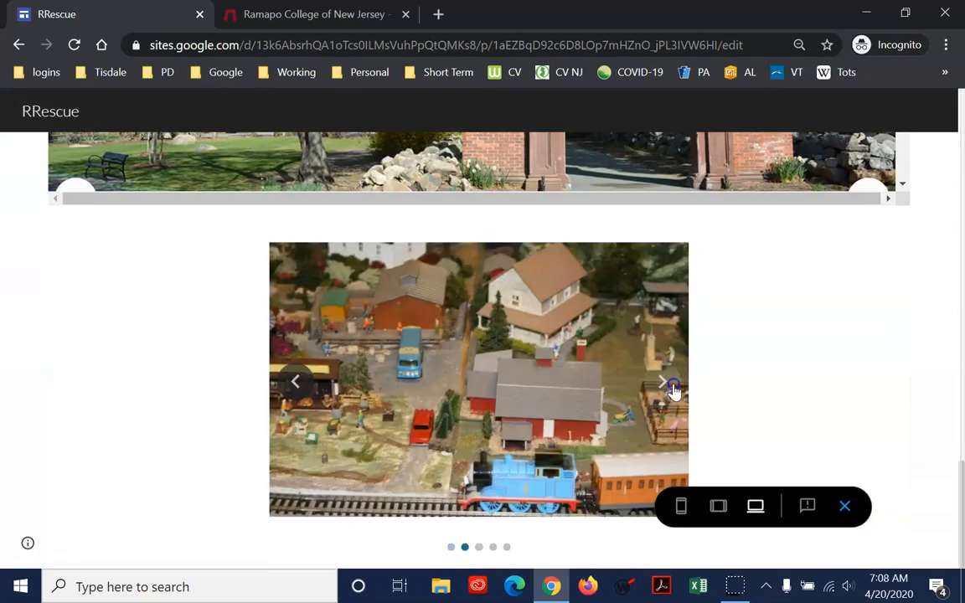
pyautogui.click(673, 389)
pyautogui.click(674, 389)
pyautogui.click(673, 390)
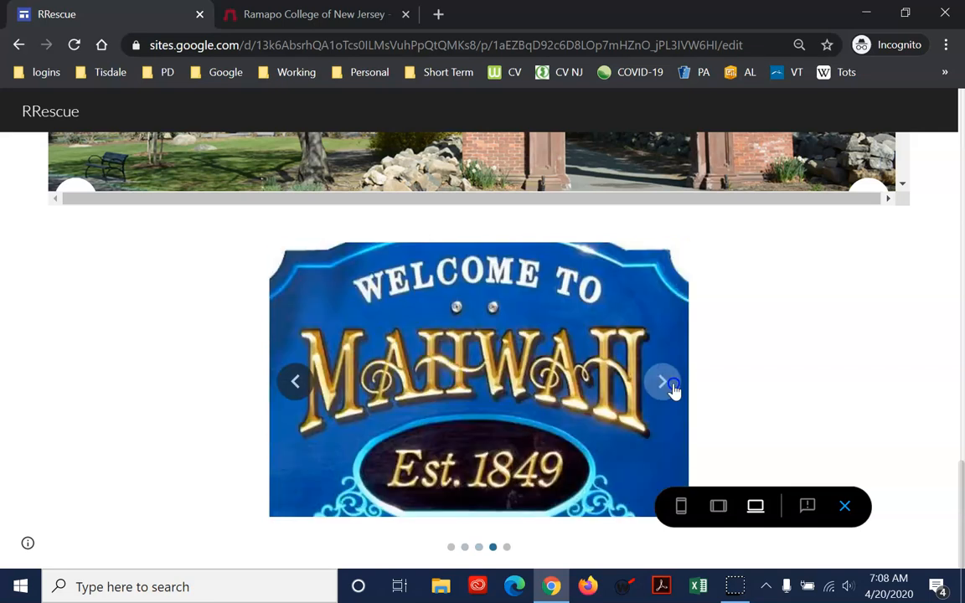
pyautogui.click(662, 387)
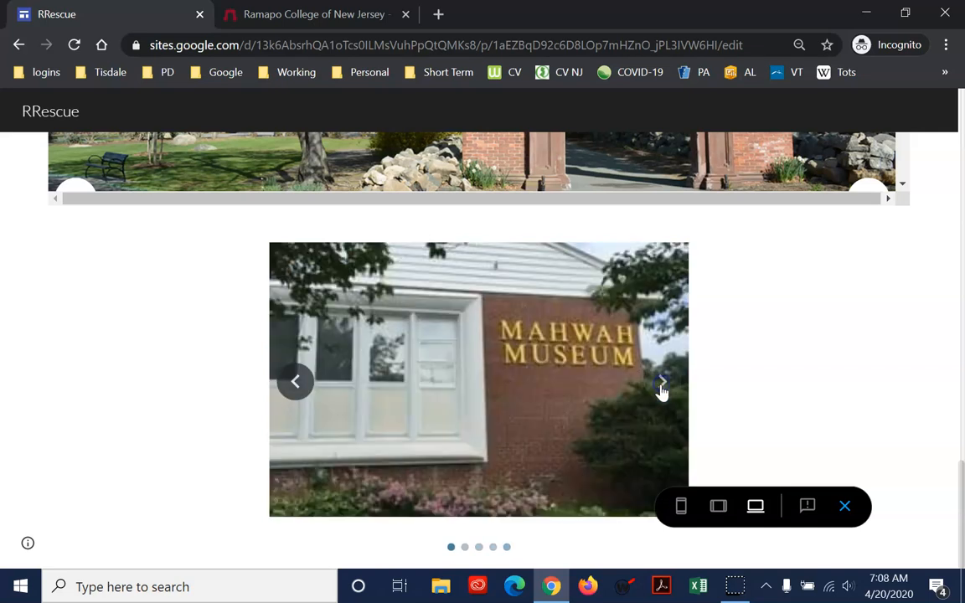
pyautogui.click(796, 393)
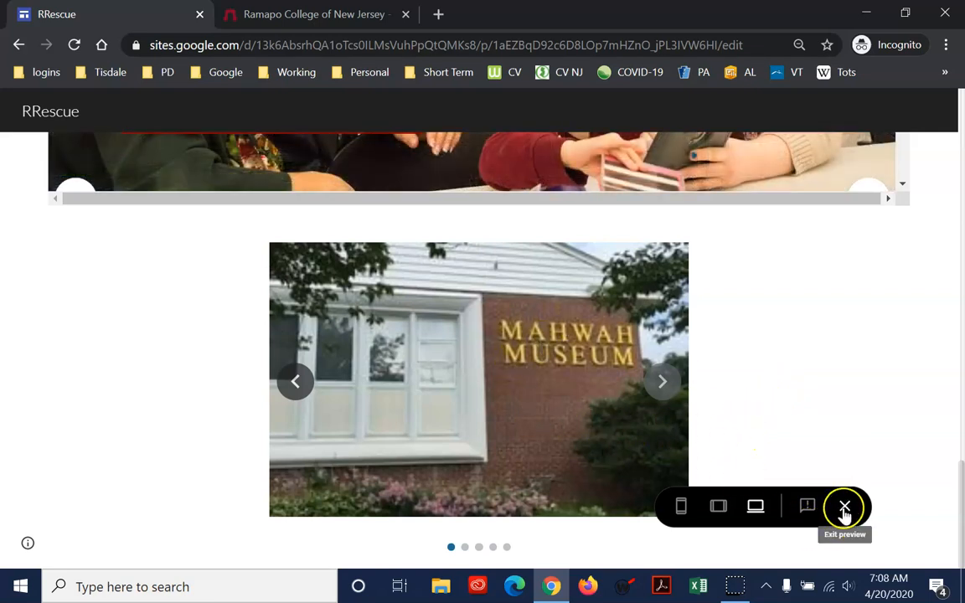
pyautogui.click(844, 506)
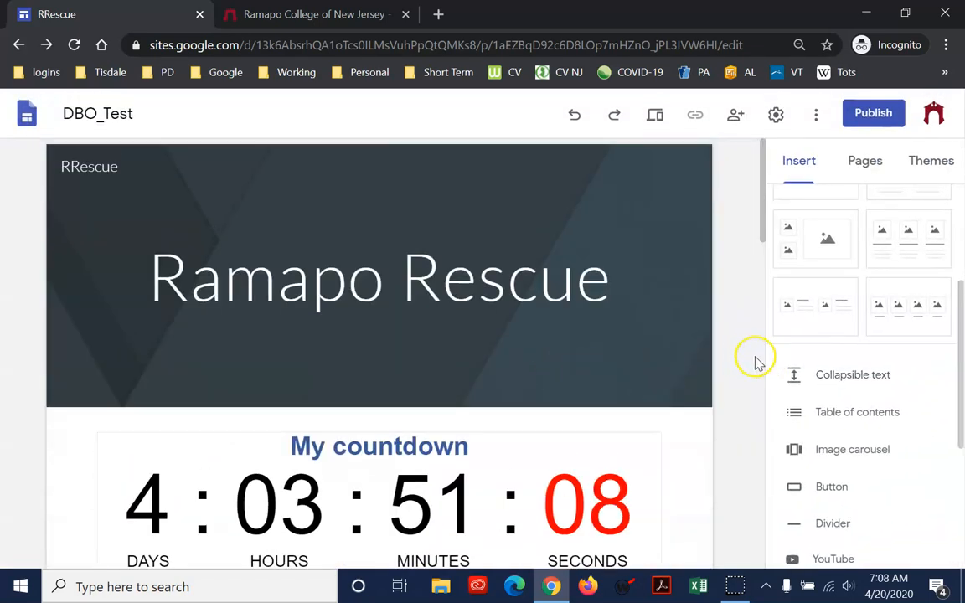
# Insert a three-column layout with an image, heading and text in each column below the carousel
pyautogui.scroll(-20, 679, 388)
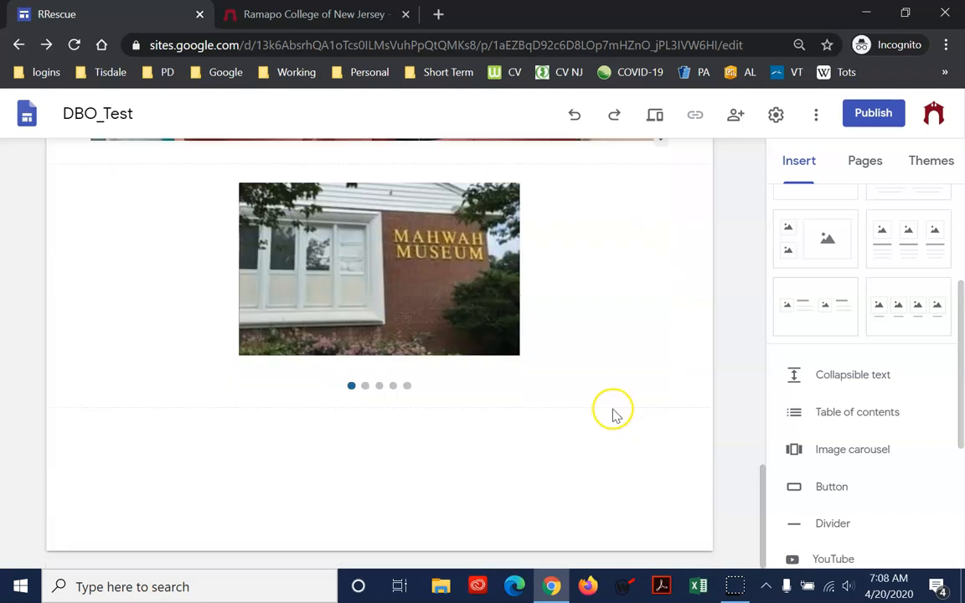
pyautogui.moveTo(959, 318); pyautogui.dragTo(963, 230)
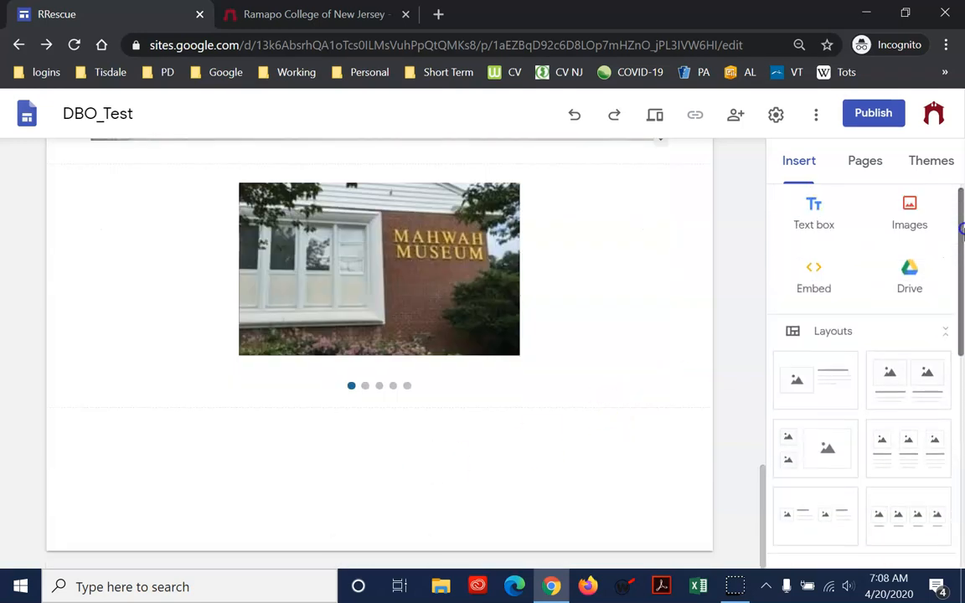
pyautogui.click(899, 449)
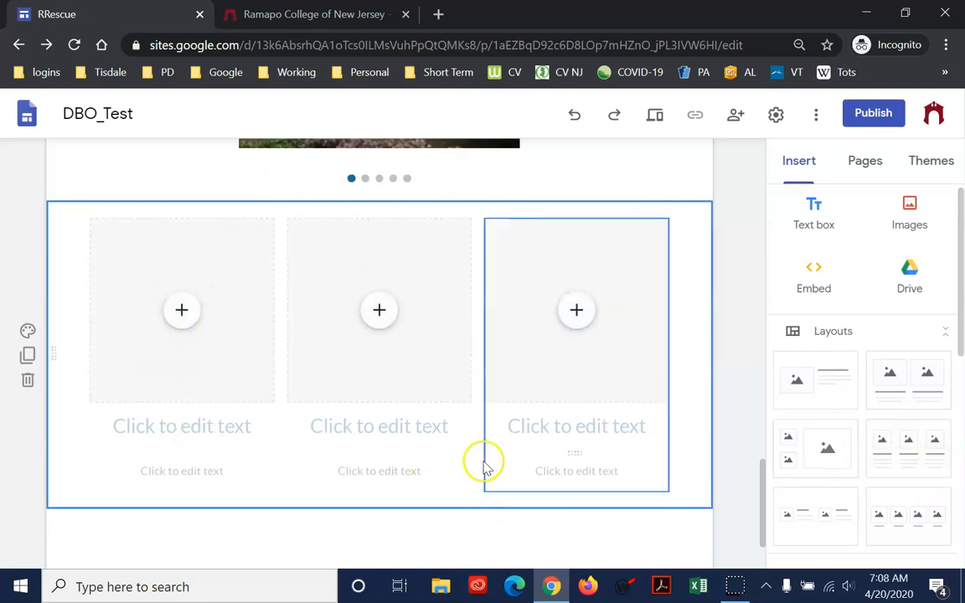
# Fill the first column's image placeholder with the Welcome to Mahwah sign from the stored photos
pyautogui.click(184, 311)
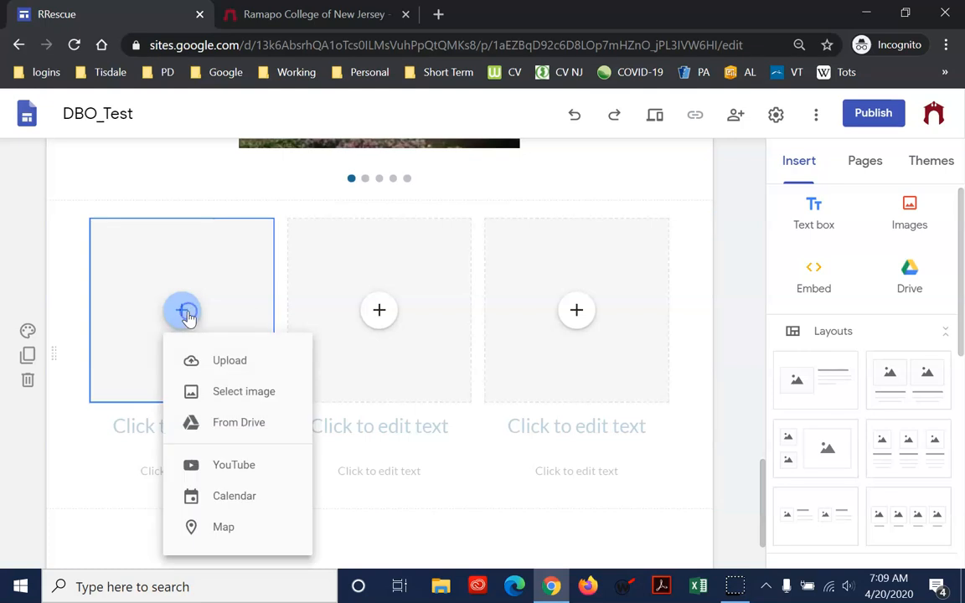
pyautogui.click(243, 394)
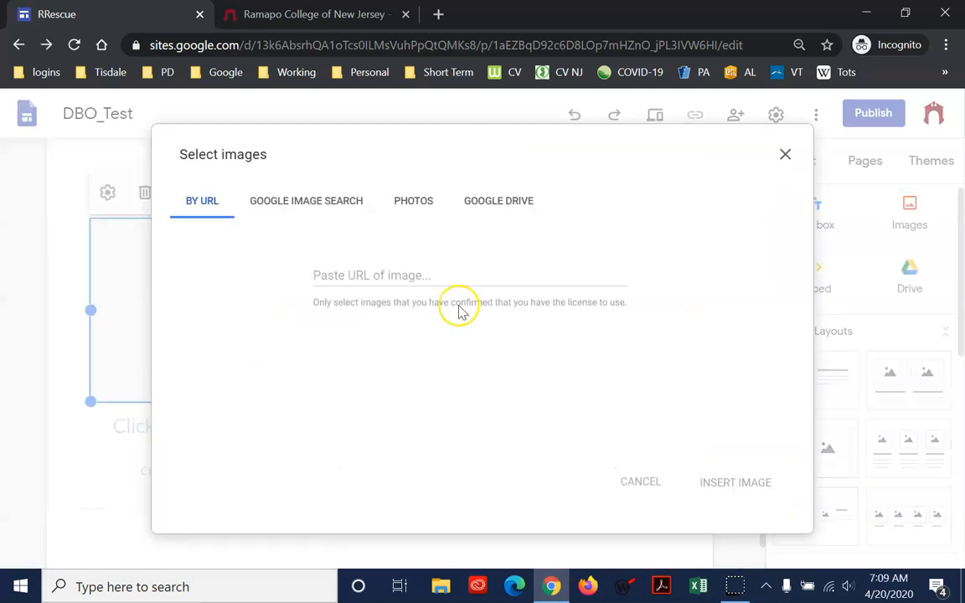
pyautogui.click(393, 215)
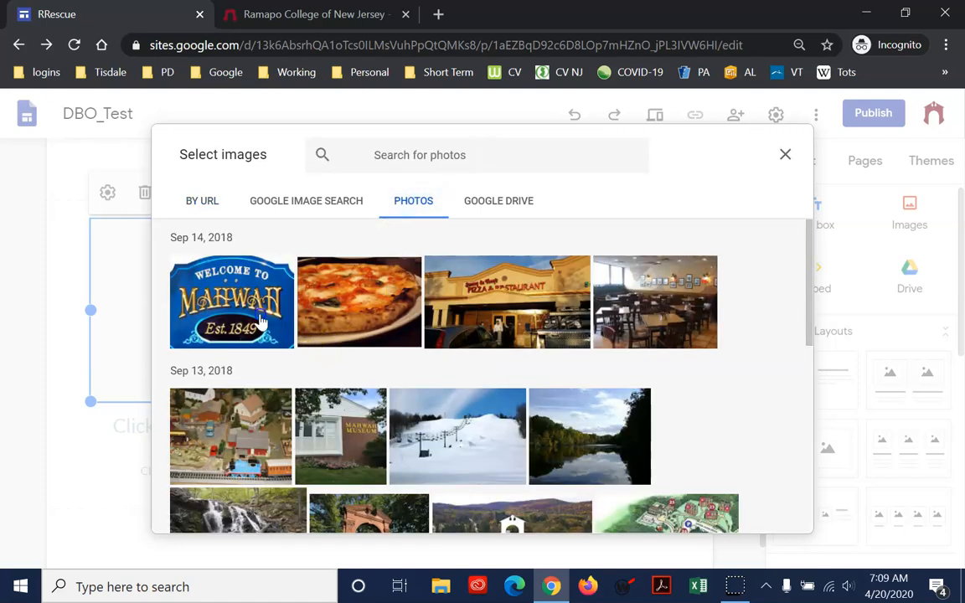
pyautogui.click(250, 307)
pyautogui.click(760, 521)
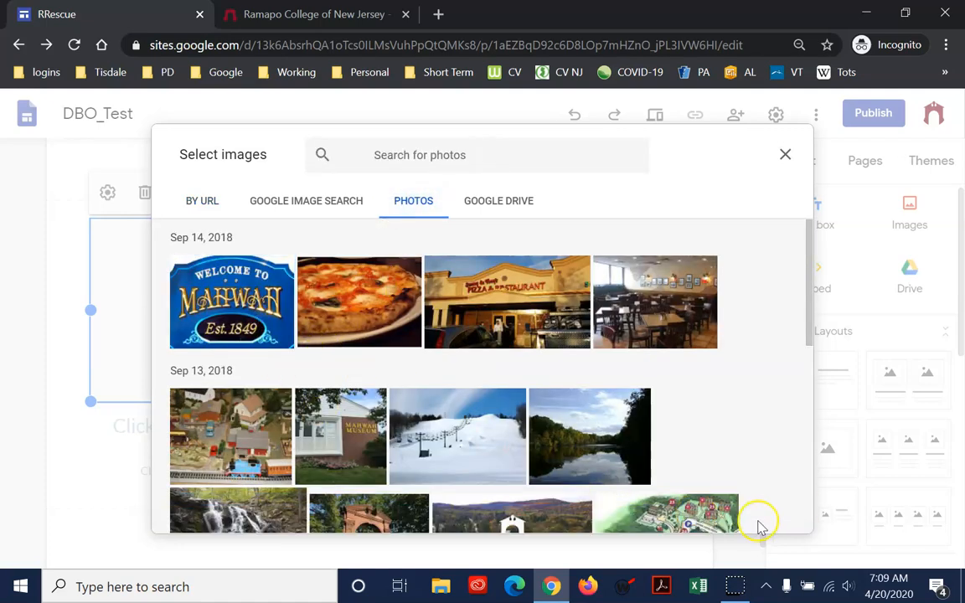
pyautogui.click(238, 300)
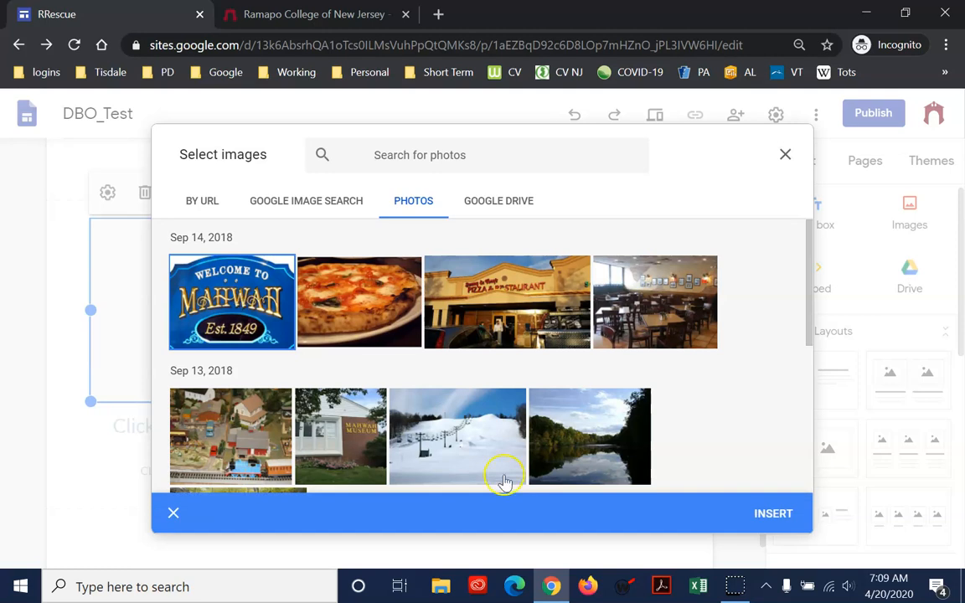
pyautogui.click(757, 522)
# Fill the middle column's image placeholder with the pizza restaurant exterior from the stored photos
pyautogui.click(379, 322)
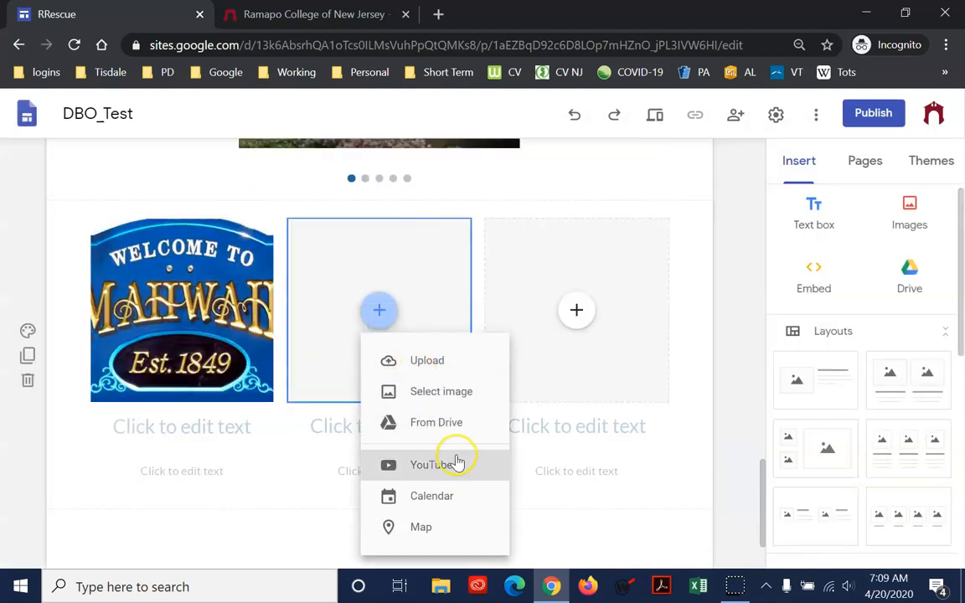
pyautogui.click(453, 394)
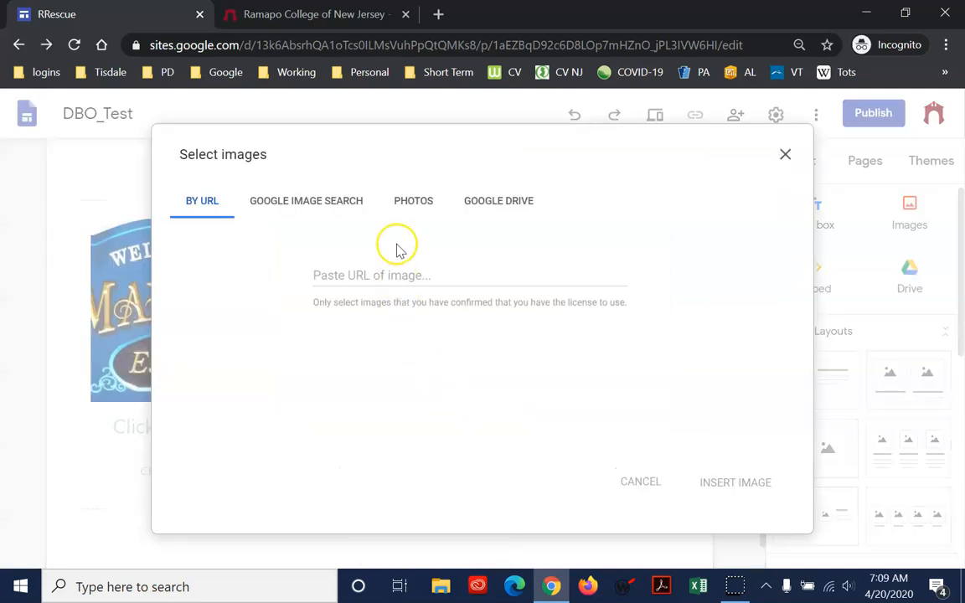
pyautogui.click(419, 205)
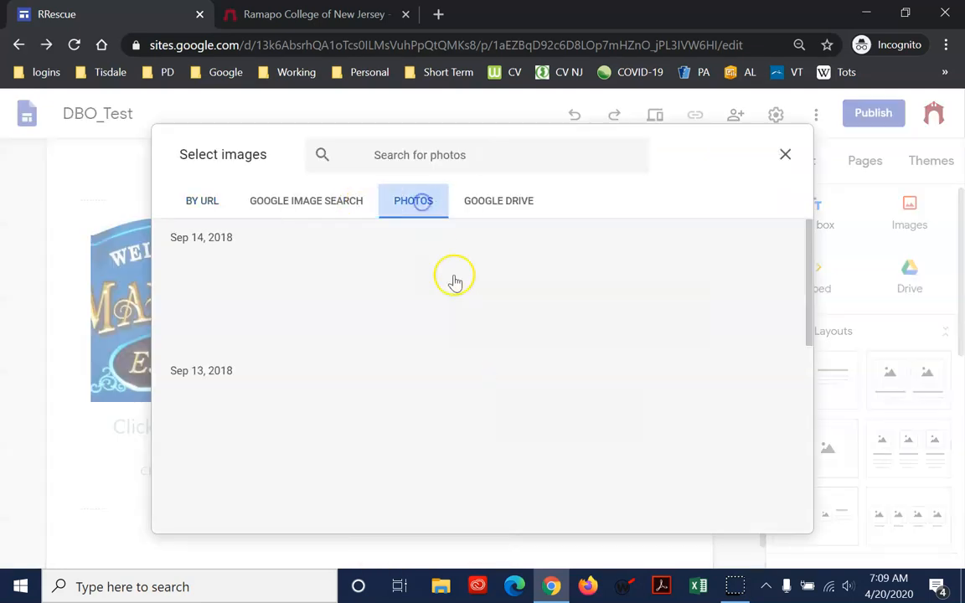
pyautogui.click(534, 318)
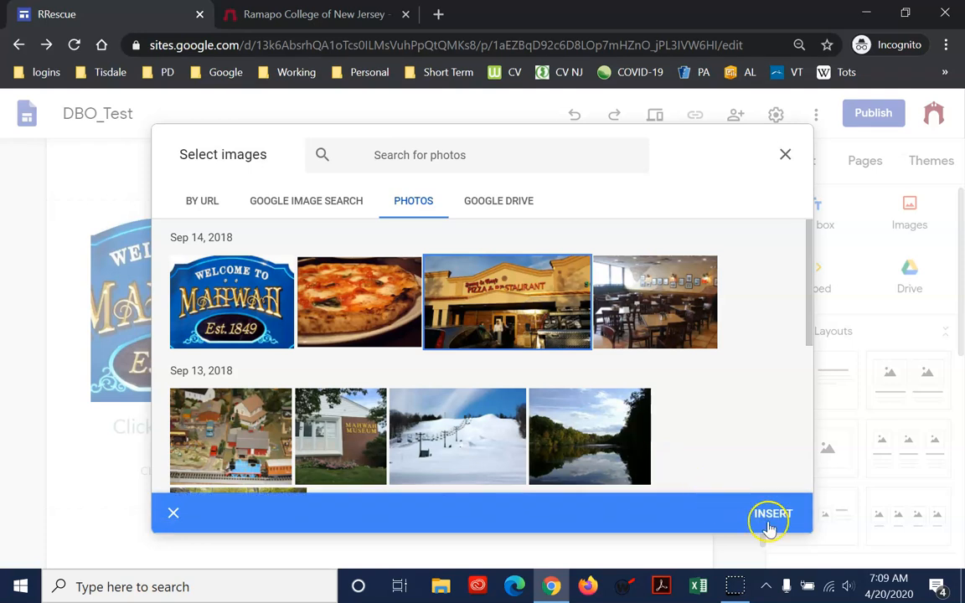
pyautogui.click(769, 517)
# Fill the third column's image placeholder with the illustrated campus map from the stored photos
pyautogui.click(577, 308)
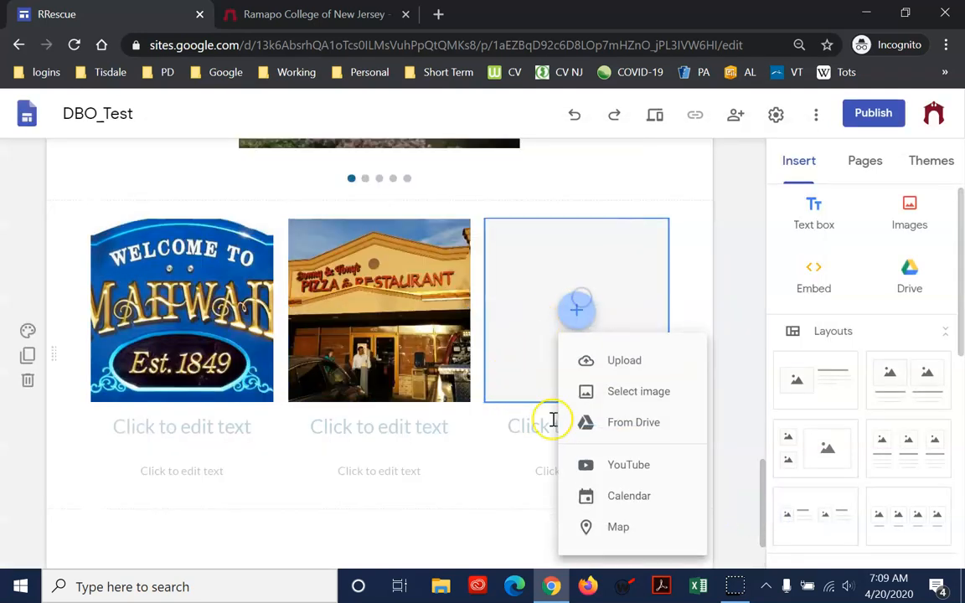
pyautogui.click(663, 365)
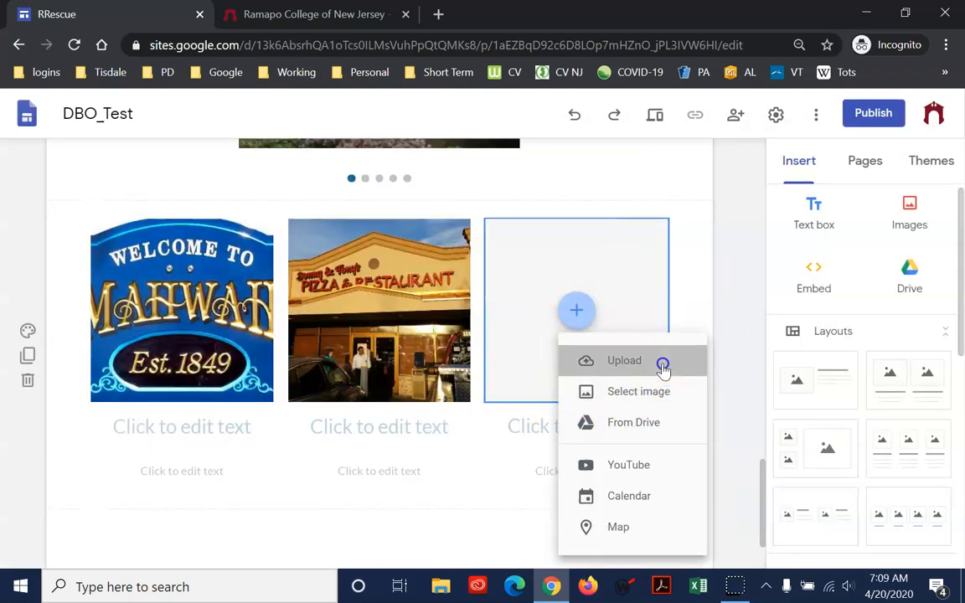
pyautogui.click(677, 403)
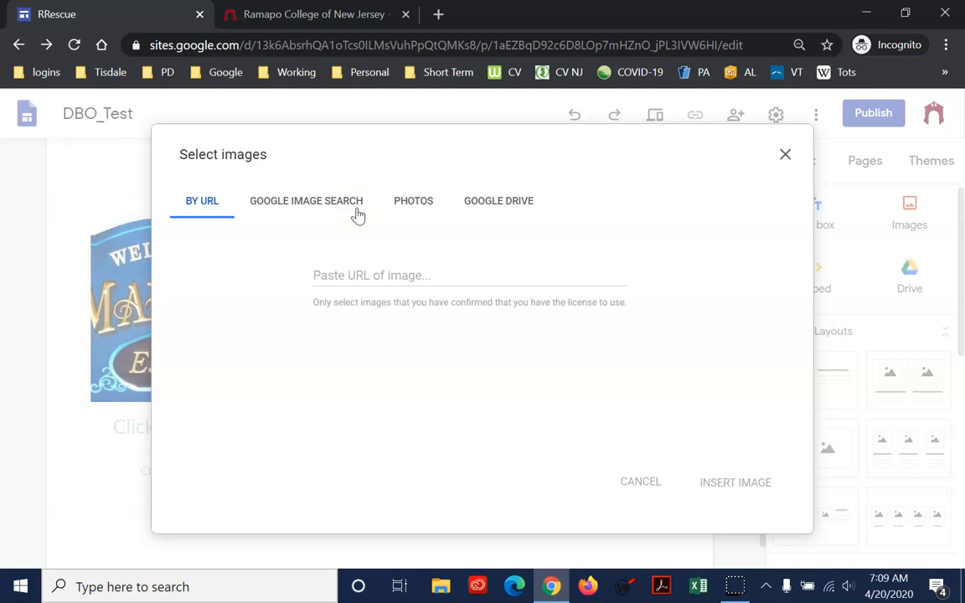
pyautogui.click(398, 208)
pyautogui.scroll(-3, 503, 345)
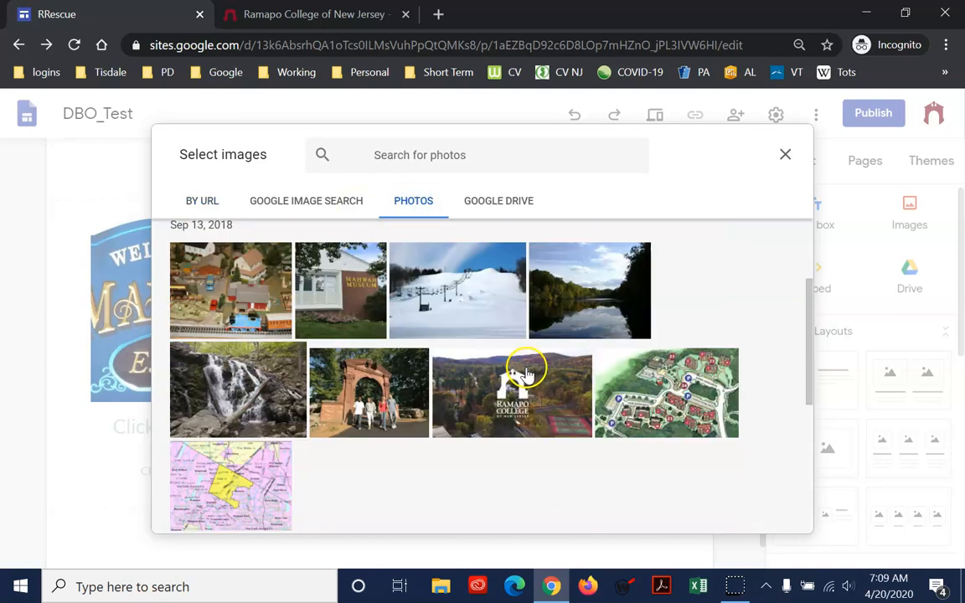
pyautogui.click(637, 365)
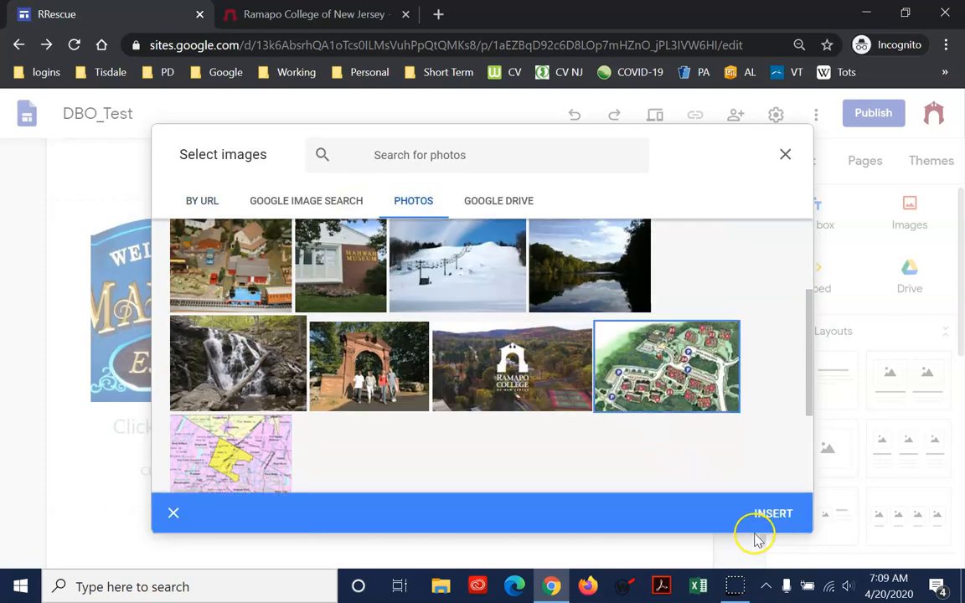
pyautogui.click(763, 517)
# Enter the headings Mahwah, Pizza and Map under the three column images, in that order
pyautogui.click(234, 419)
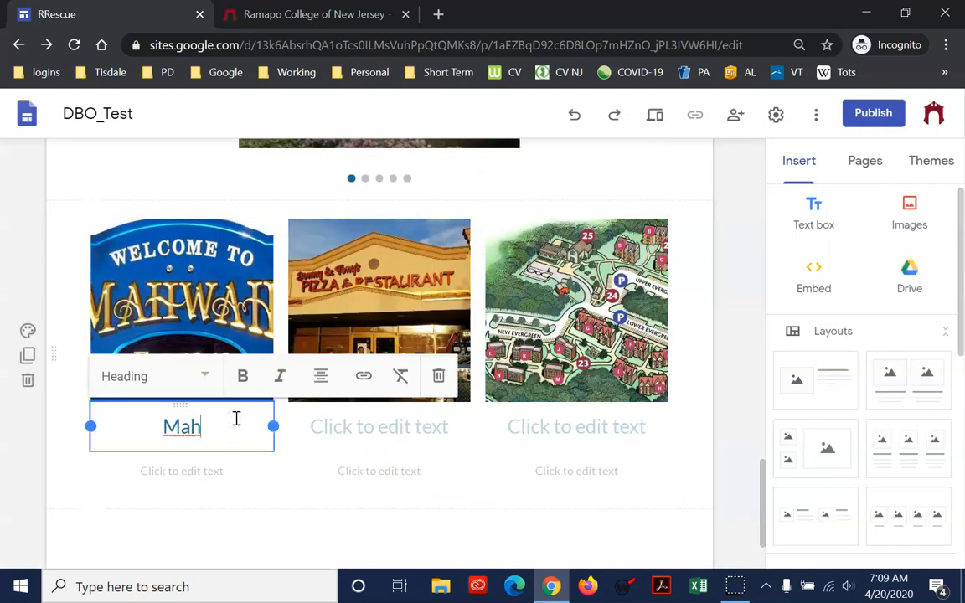
pyautogui.click(408, 426)
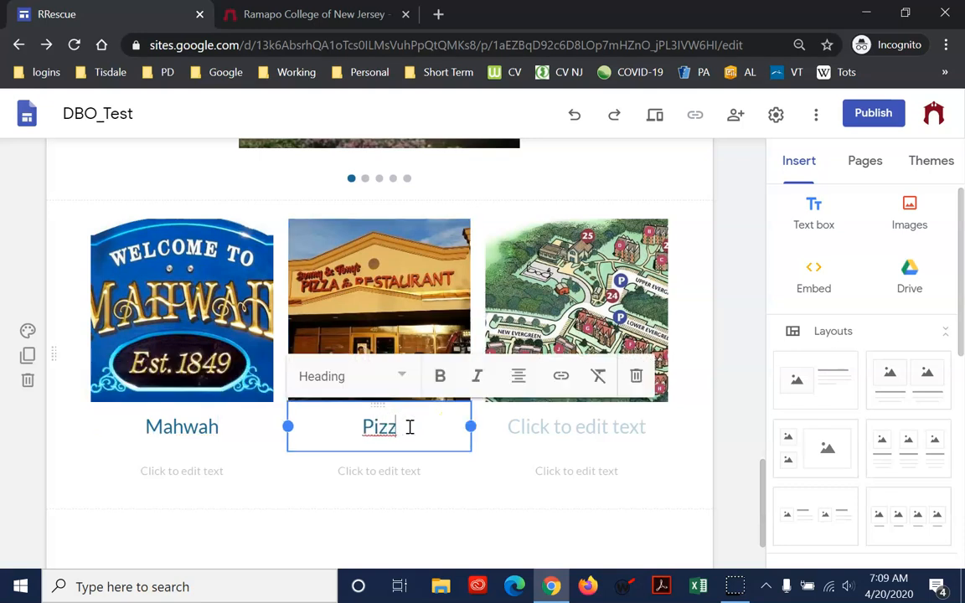
pyautogui.click(563, 426)
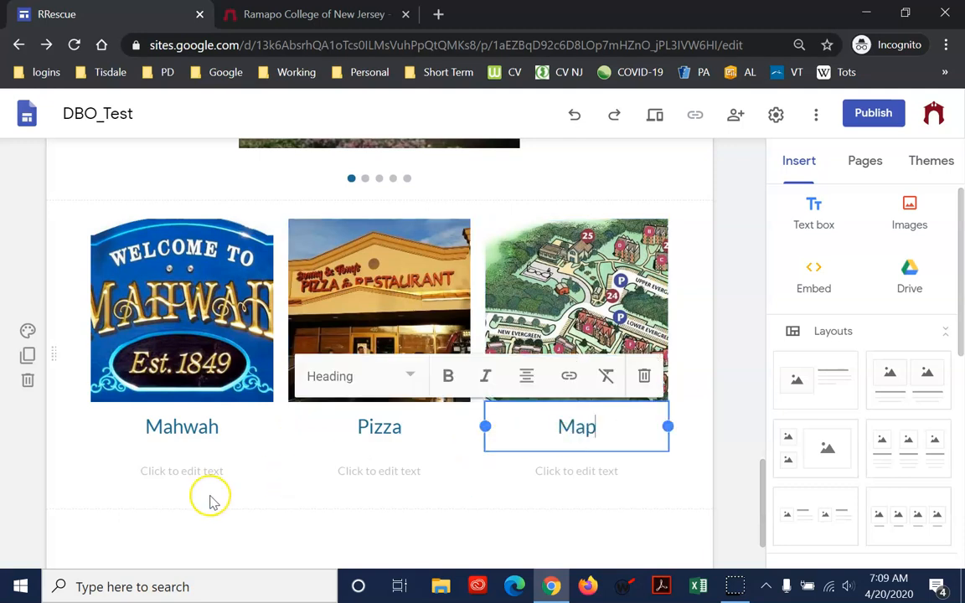
# Fill the body text under each of the three headings with a few lines of random filler letters
pyautogui.click(213, 470)
pyautogui.write('asd dsafdas sda sdasda sdafsdafsafsdafsdafsdafsdafasdfsda')
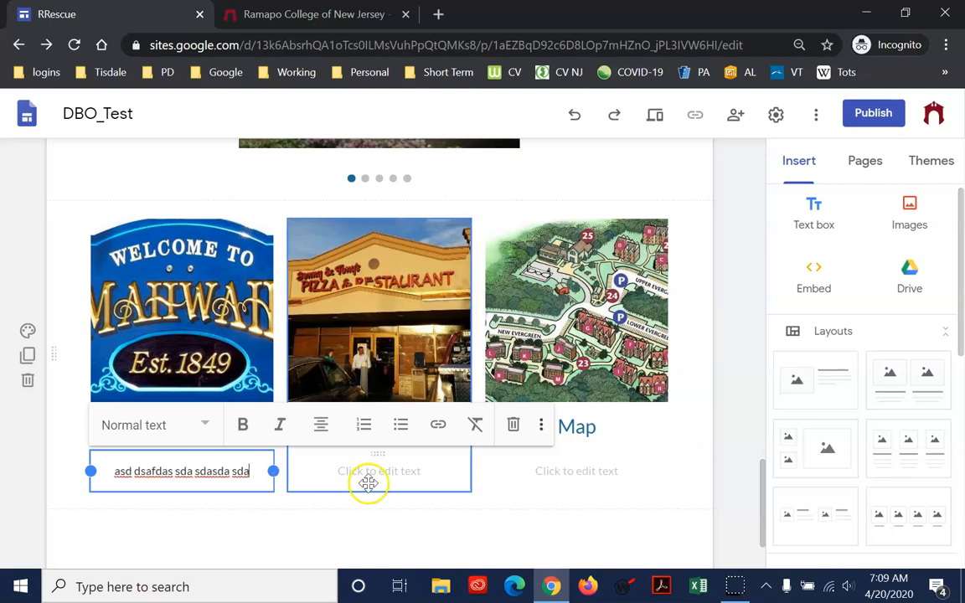
pyautogui.click(379, 473)
pyautogui.write('s adsaf sdafsdafsdafsda fdsaf sdafsda fafasfsafsda')
pyautogui.click(588, 473)
pyautogui.write('sd fgadsfafd aasfd afsadf sadfsdafsdafsaf aafsad fsdafsda f')
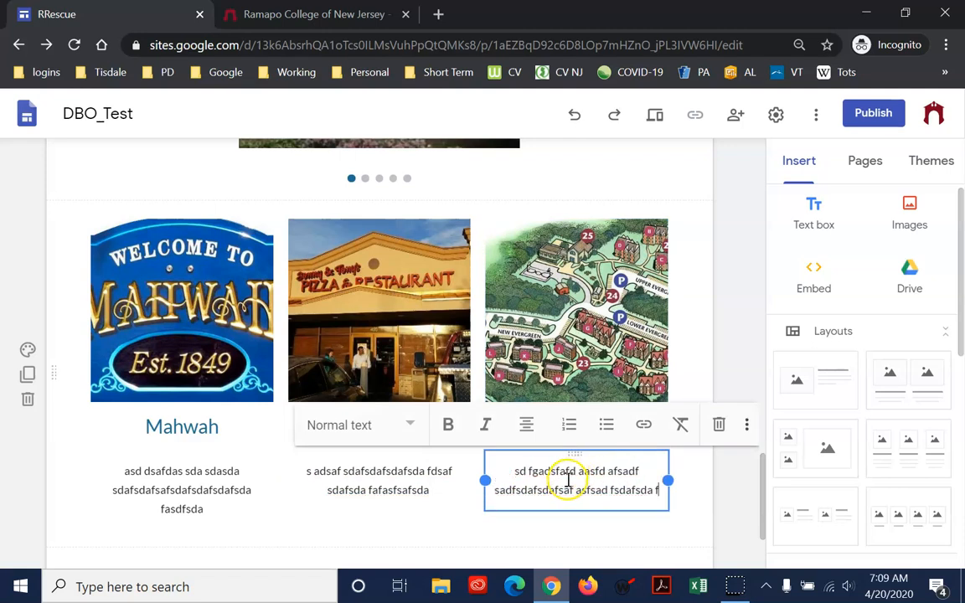
pyautogui.write('asdfasf')
pyautogui.click(711, 331)
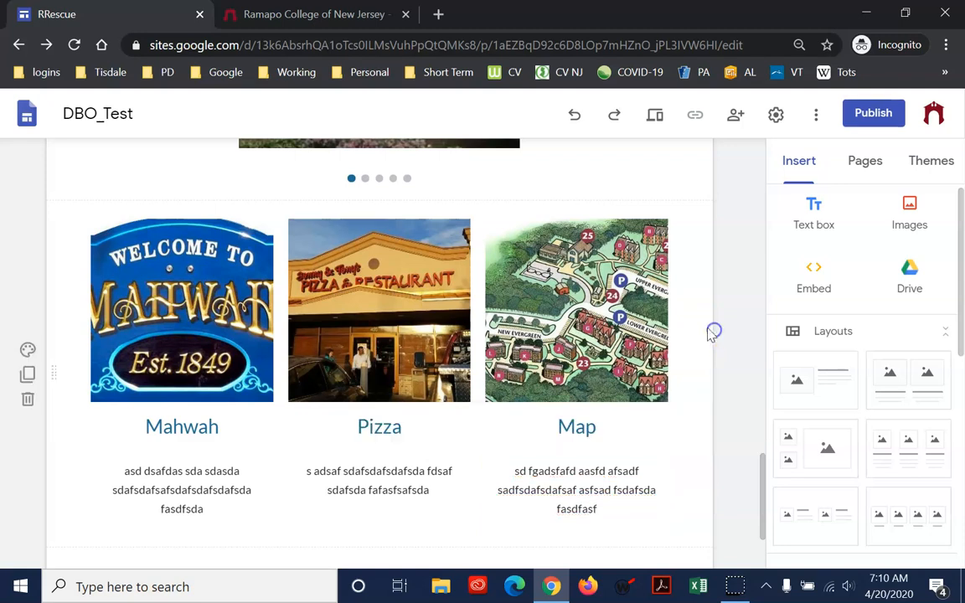
# Add a new page named Escape Form to the site
pyautogui.scroll(10, 690, 370)
pyautogui.scroll(10, 194, 188)
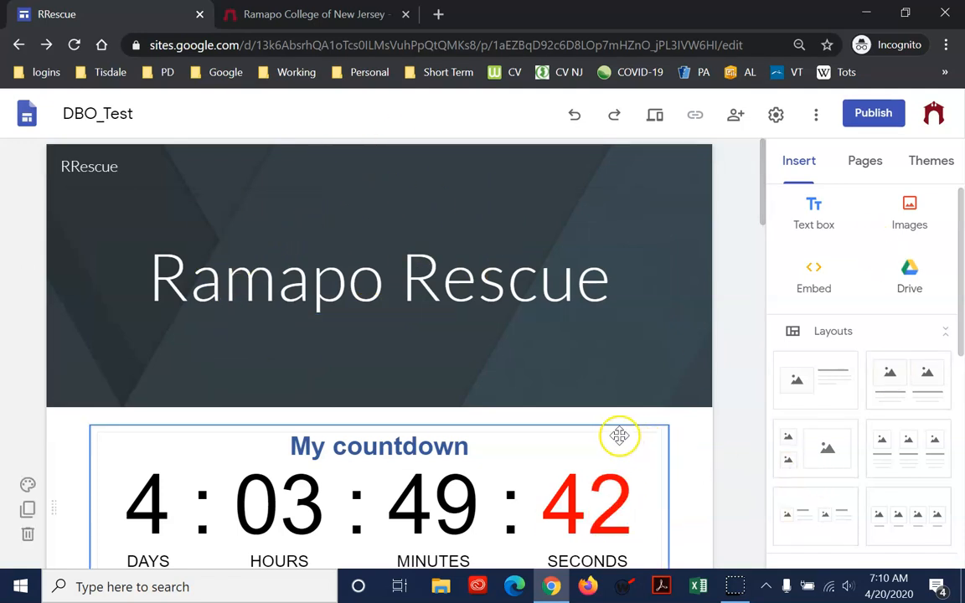
pyautogui.click(880, 170)
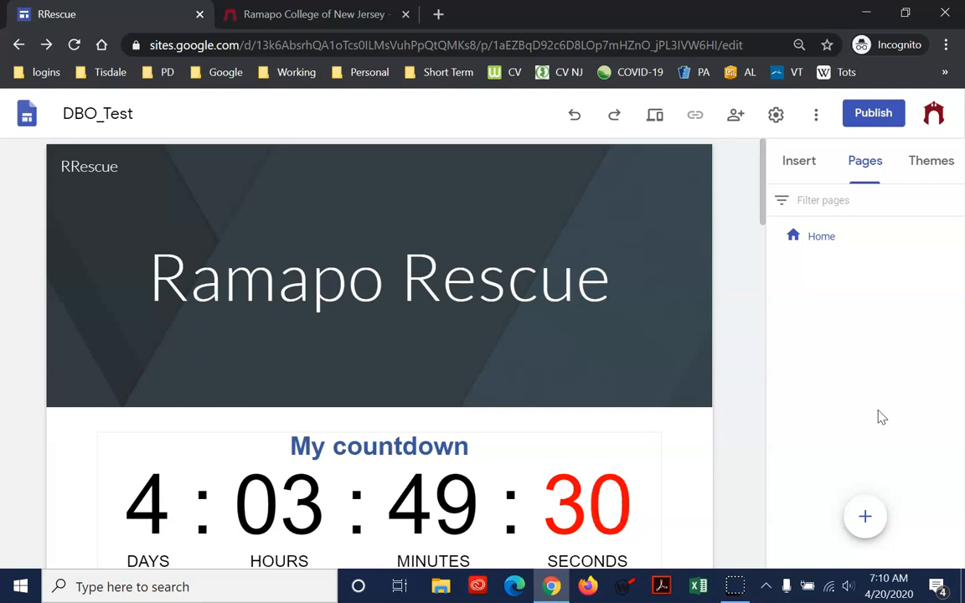
pyautogui.click(864, 517)
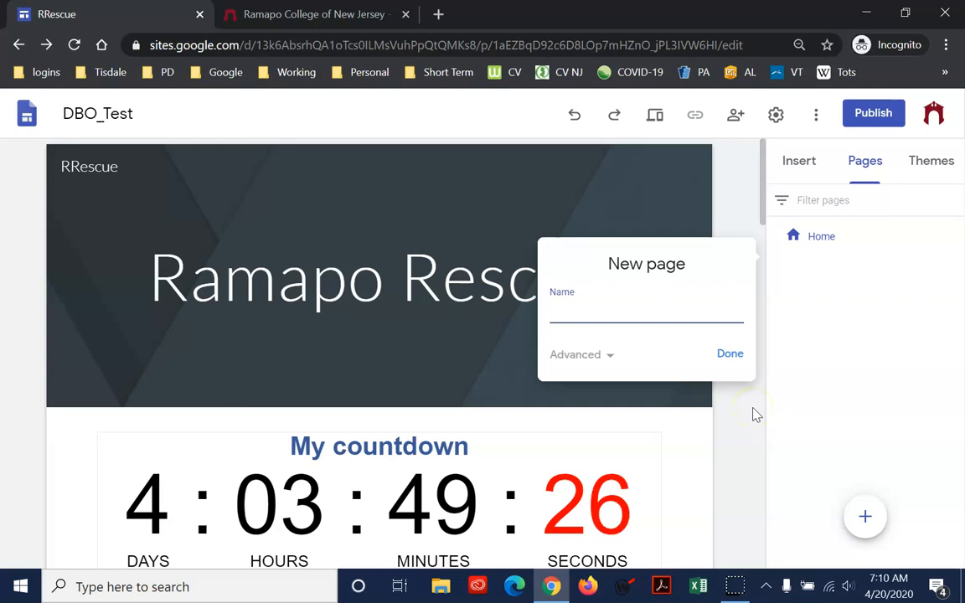
pyautogui.write('Escasp')
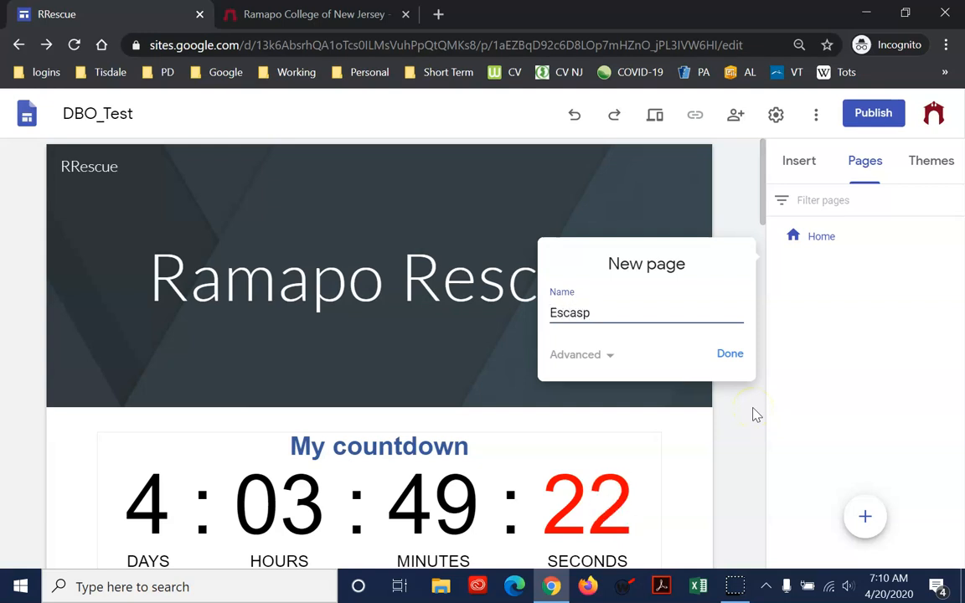
pyautogui.write('pe Form')
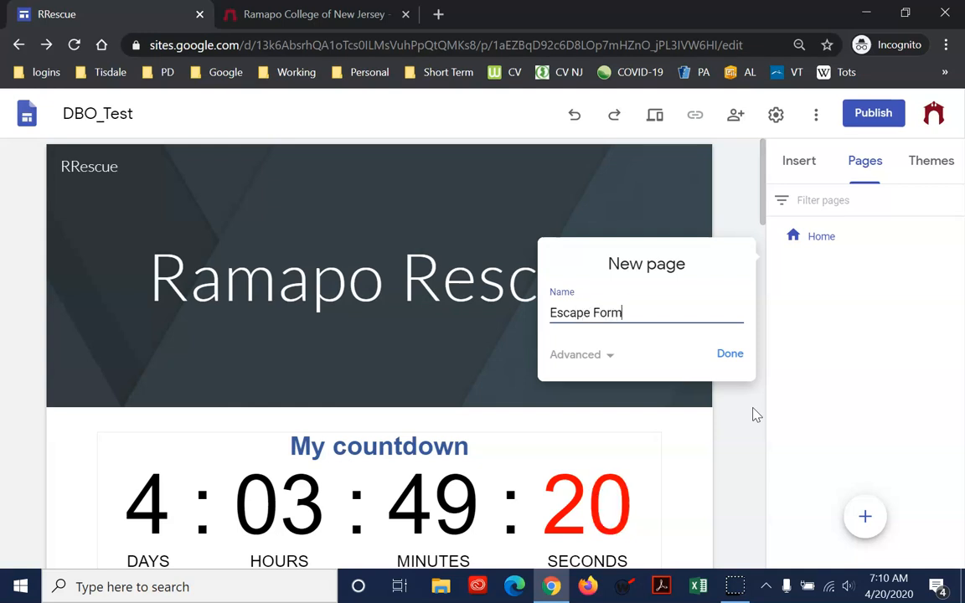
pyautogui.click(730, 355)
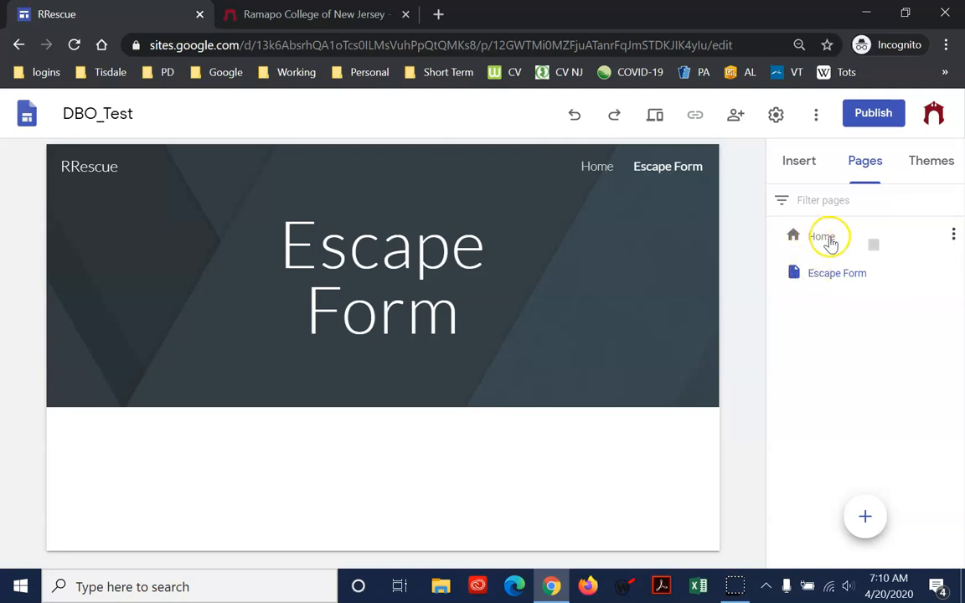
# Rename the Home page to Welcome in its page properties
pyautogui.click(953, 234)
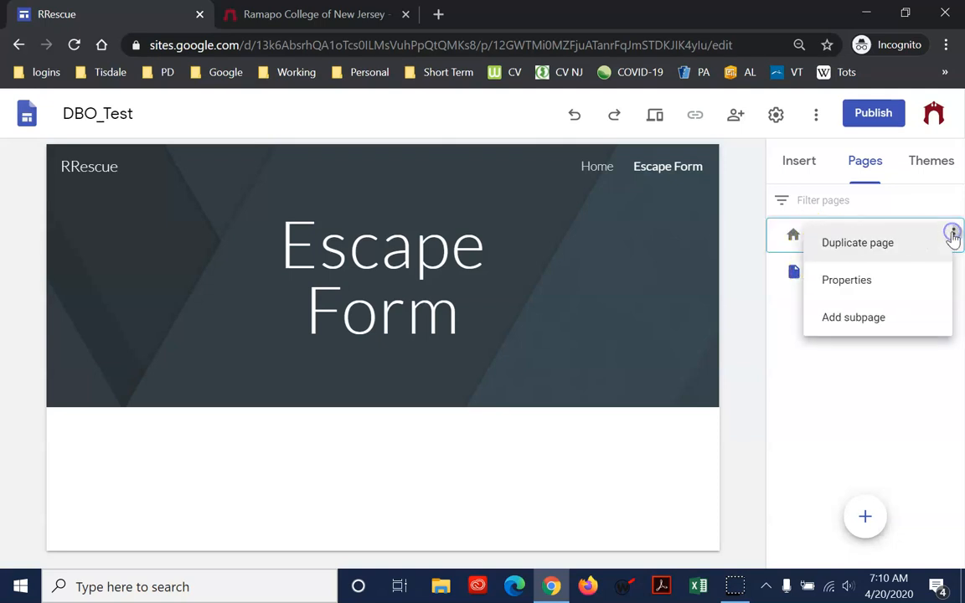
pyautogui.click(898, 280)
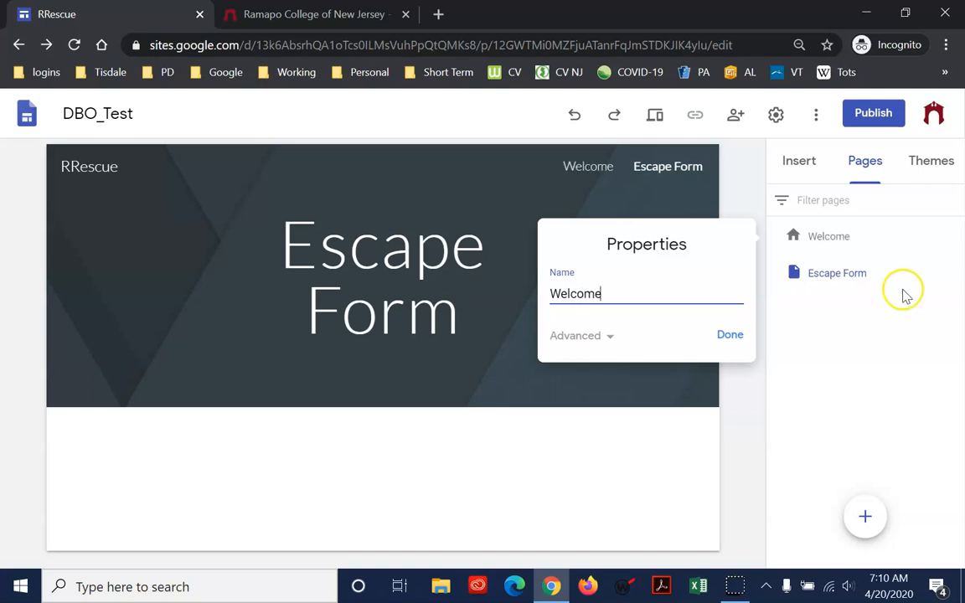
pyautogui.click(735, 339)
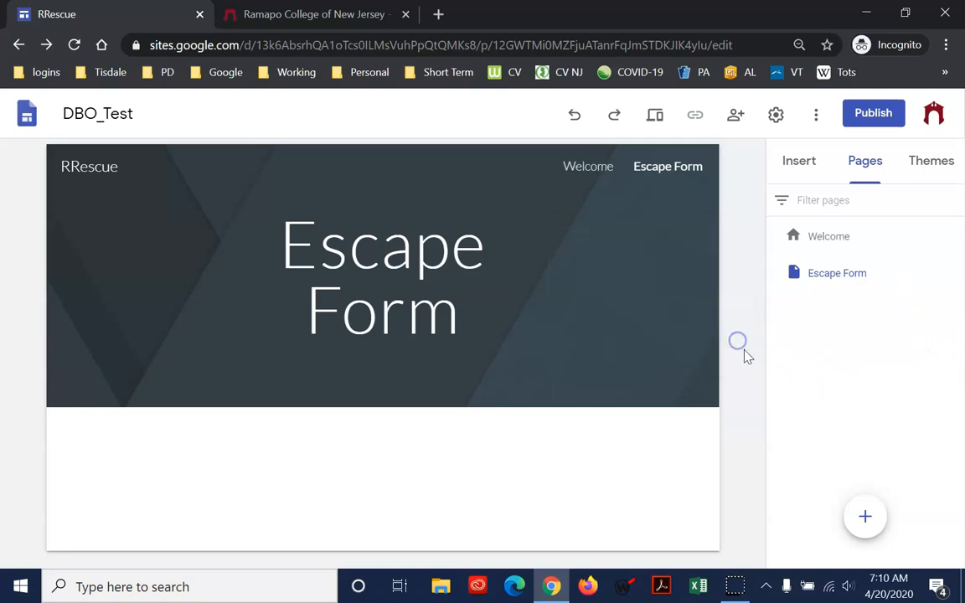
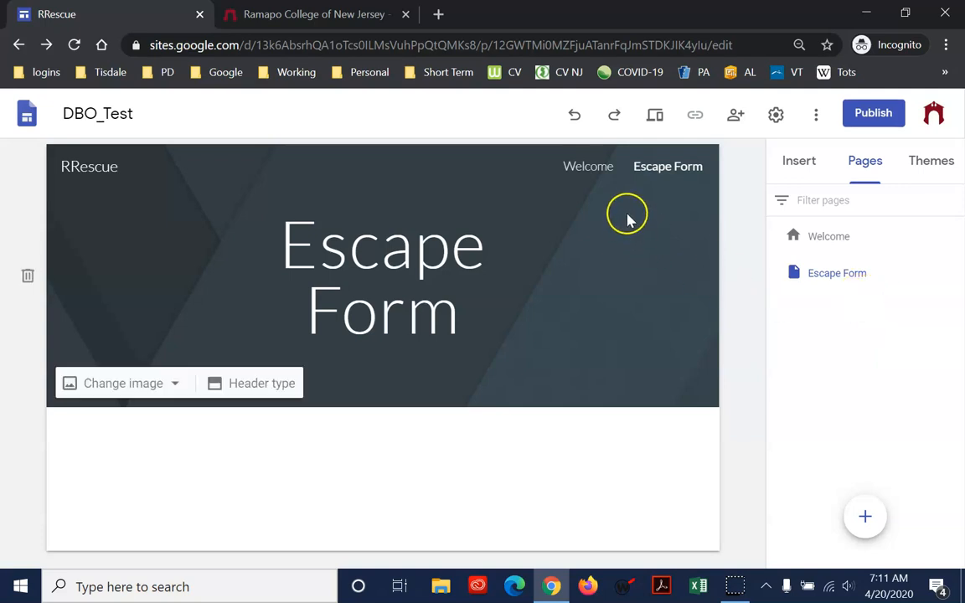
# Insert the recent Google Drive form Digital Breakout Example into the Escape Form page
pyautogui.click(832, 241)
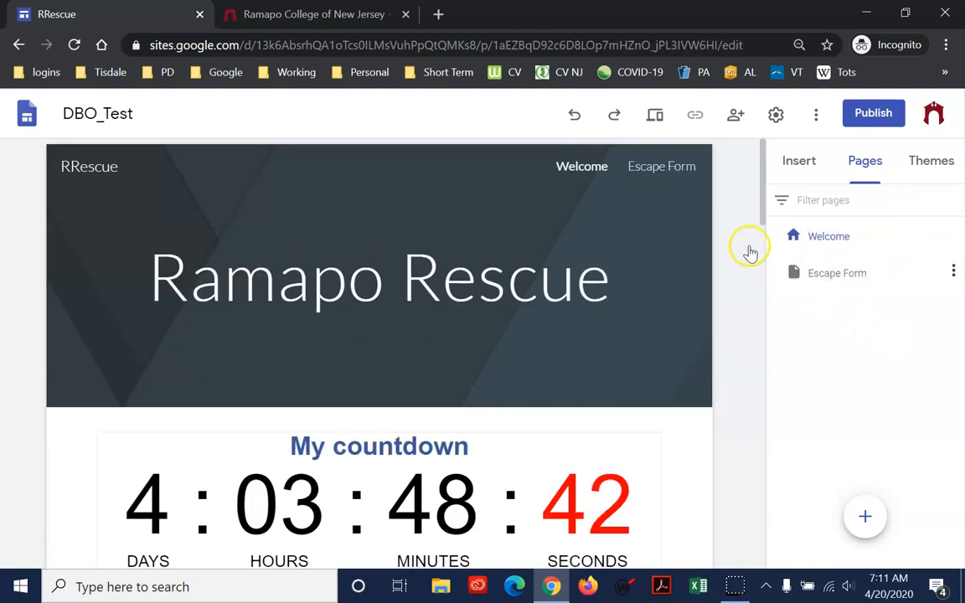
pyautogui.click(656, 167)
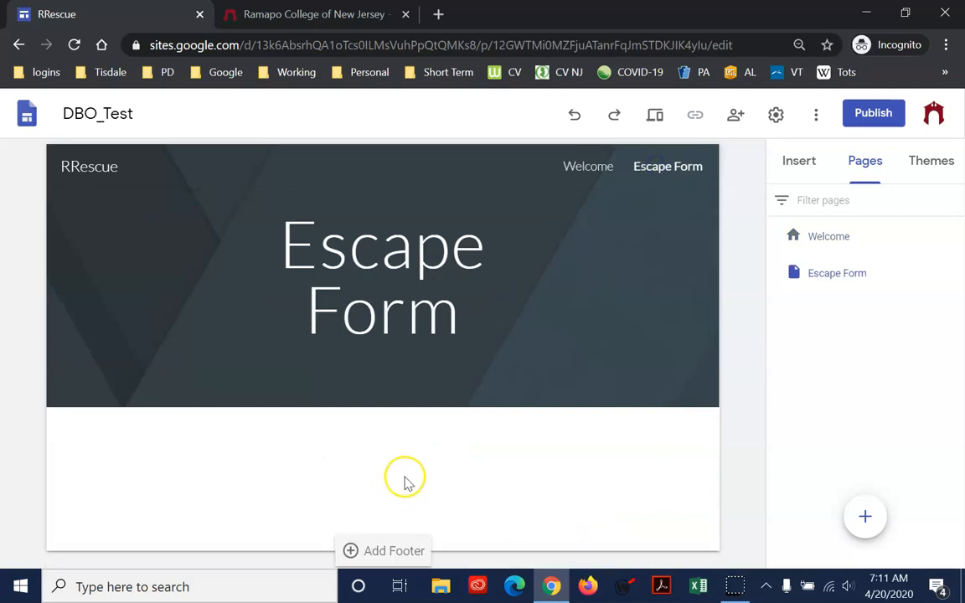
pyautogui.click(795, 164)
pyautogui.click(911, 275)
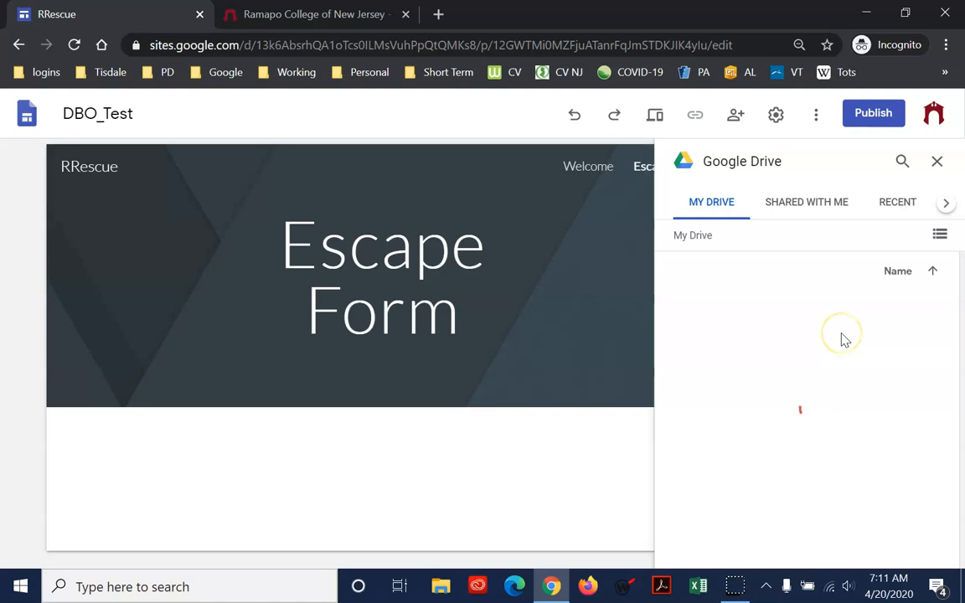
pyautogui.click(899, 204)
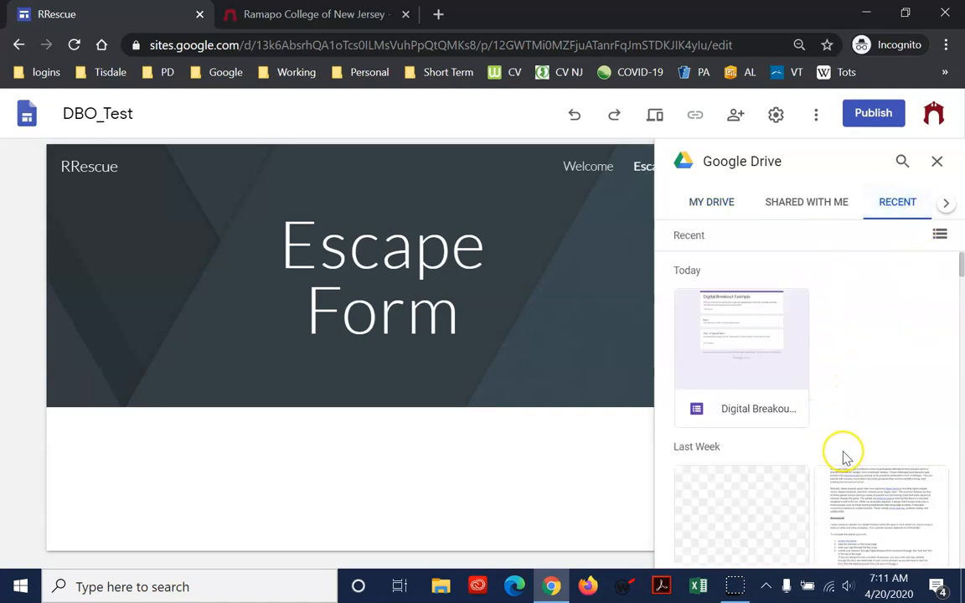
pyautogui.click(754, 348)
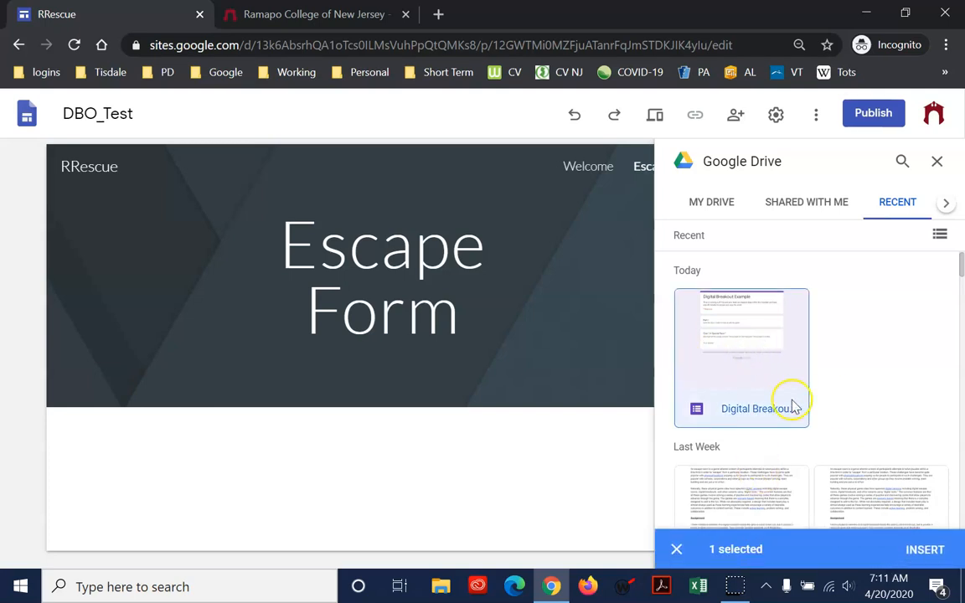
pyautogui.click(920, 546)
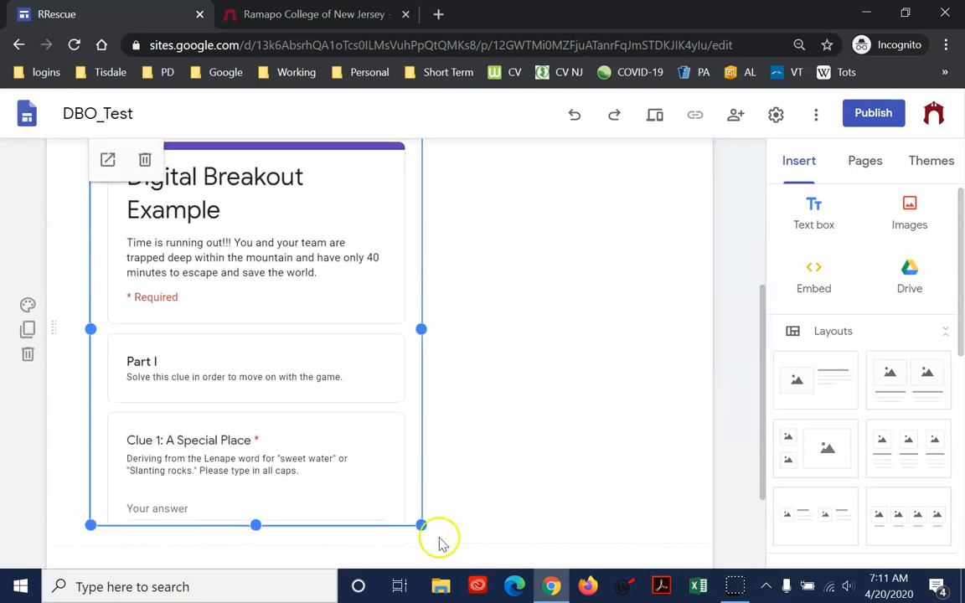
# Move the embedded Digital Breakout Example form to the horizontal middle of its section on the Escape Form page
pyautogui.moveTo(252, 274); pyautogui.dragTo(408, 281)
pyautogui.scroll(-2, 468, 365)
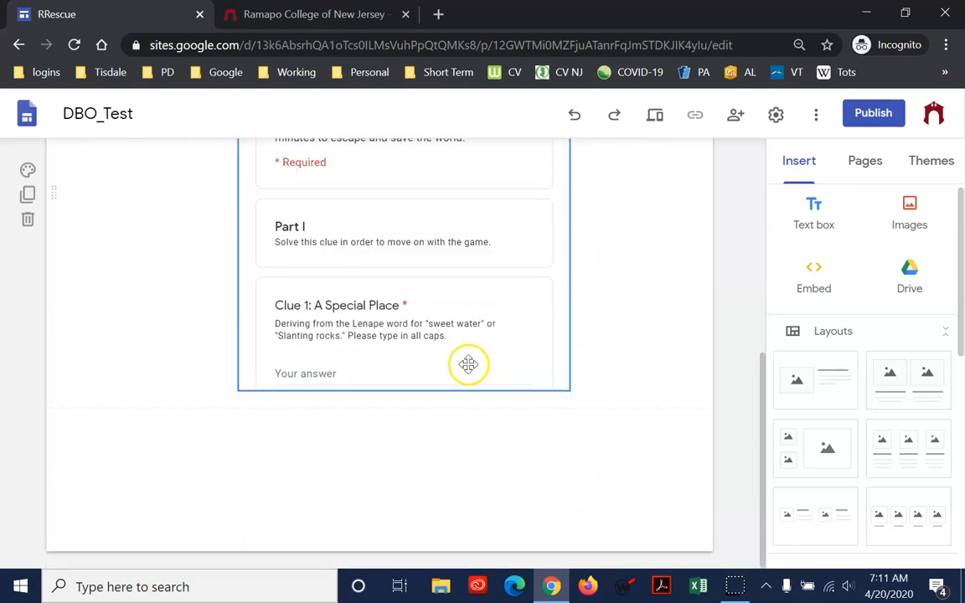
pyautogui.scroll(5, 465, 362)
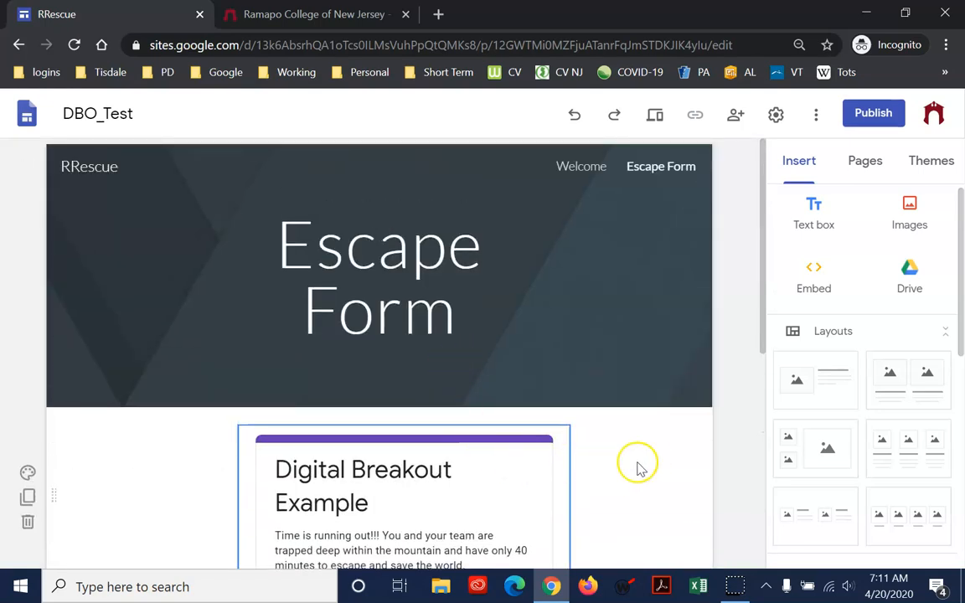
pyautogui.click(589, 536)
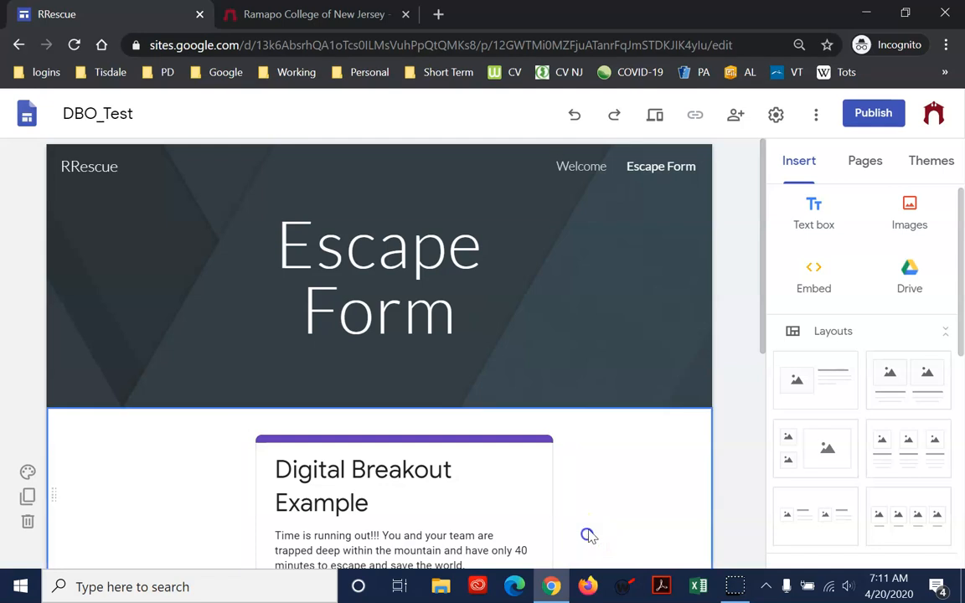
# Add a text box above the embedded form with the line "cXZcxZcXZcXZ cXZcZxc" followed by six short filler lines
pyautogui.click(813, 209)
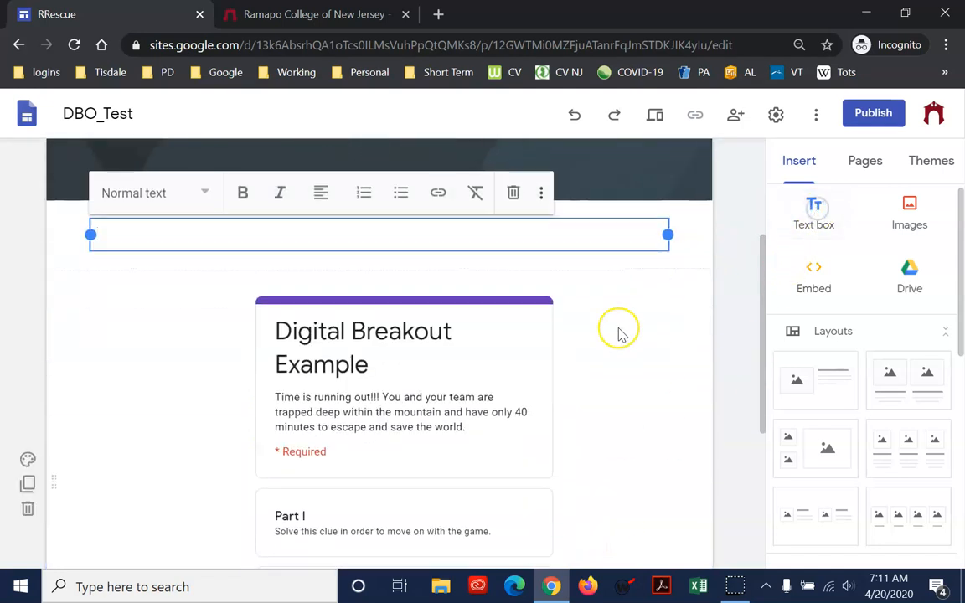
pyautogui.click(465, 236)
pyautogui.write('cXZ')
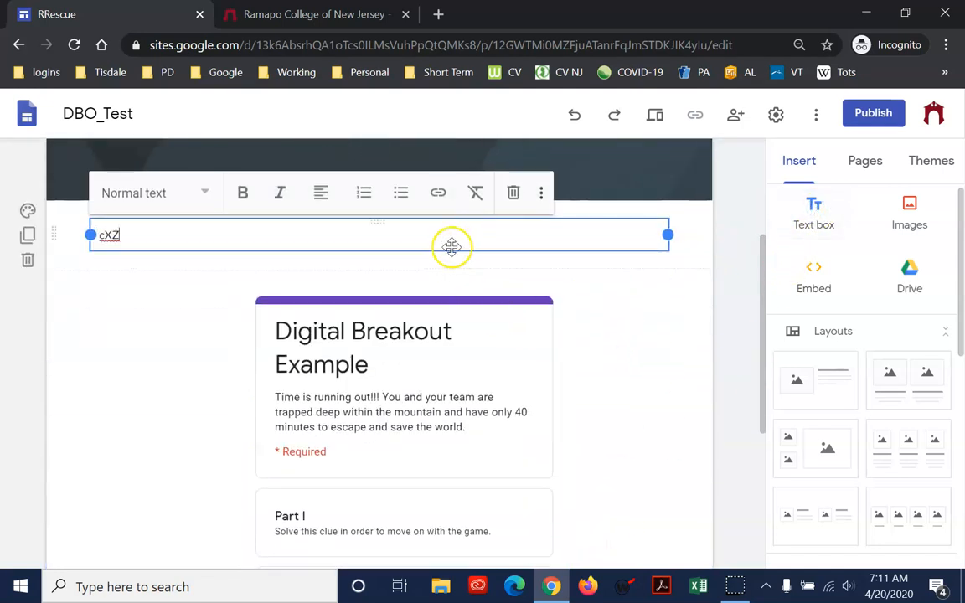
pyautogui.write('cxZcXZcXZ cXZcZxc sda fsa dfaf safa f as fasdf sda')
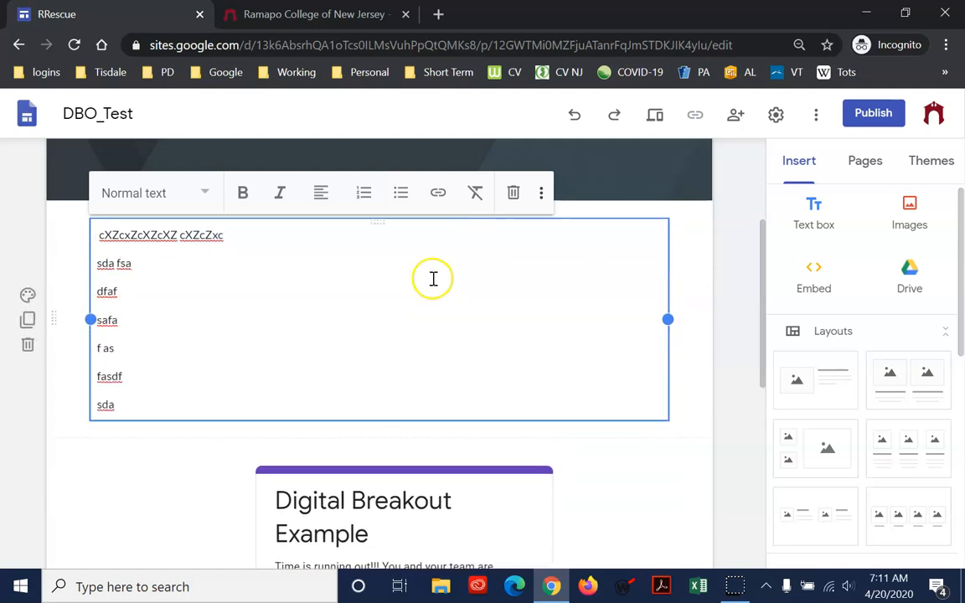
# Apply the Heading style to the first line of the text box above the form
pyautogui.moveTo(219, 235); pyautogui.dragTo(99, 235)
pyautogui.click(206, 192)
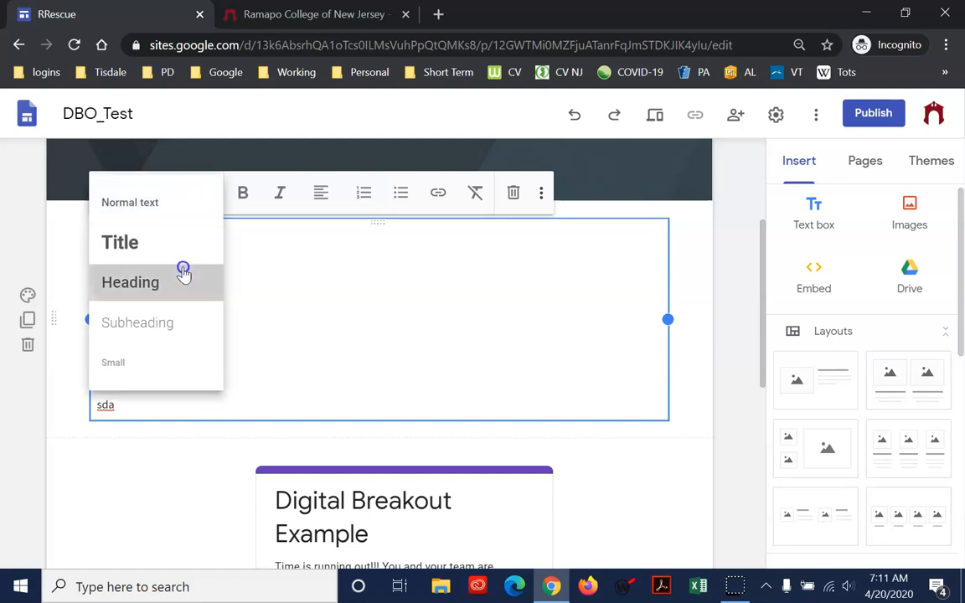
pyautogui.click(183, 272)
pyautogui.scroll(-2, 587, 436)
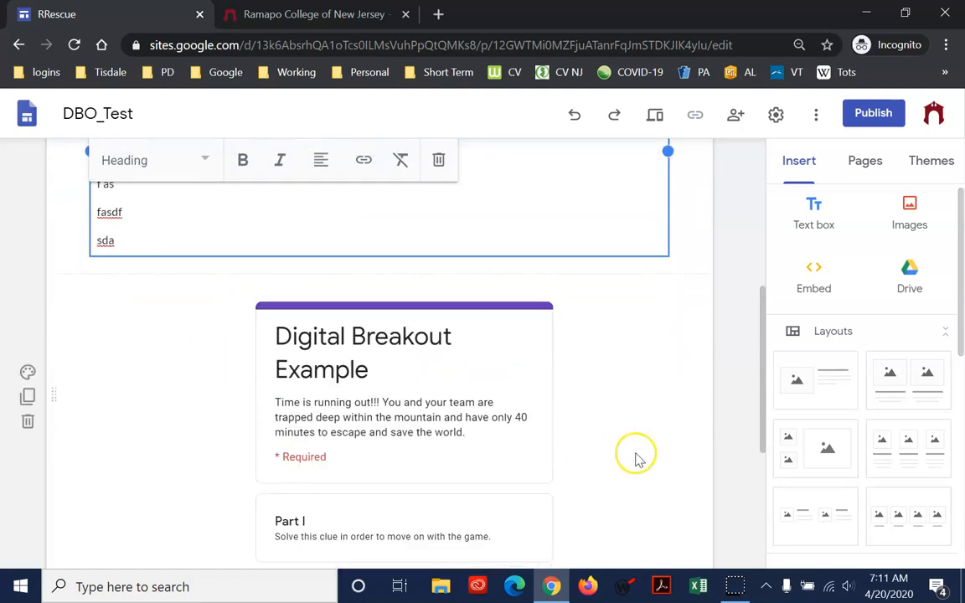
pyautogui.click(637, 457)
# Preview the Escape Form page and look through its text and the embedded form down to the first clue
pyautogui.scroll(4, 681, 194)
pyautogui.click(655, 118)
pyautogui.scroll(-3, 601, 328)
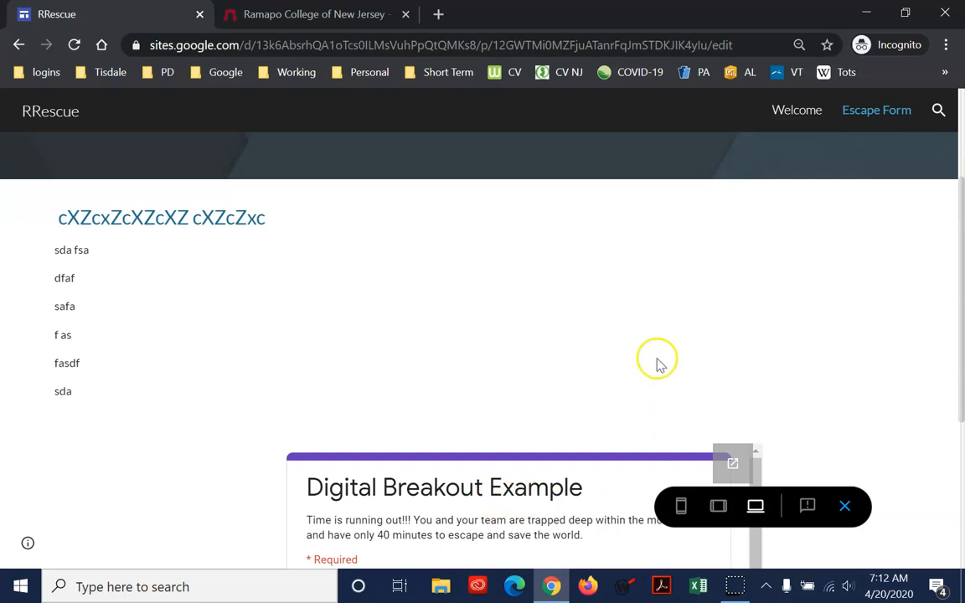
pyautogui.scroll(-3, 657, 364)
pyautogui.click(592, 398)
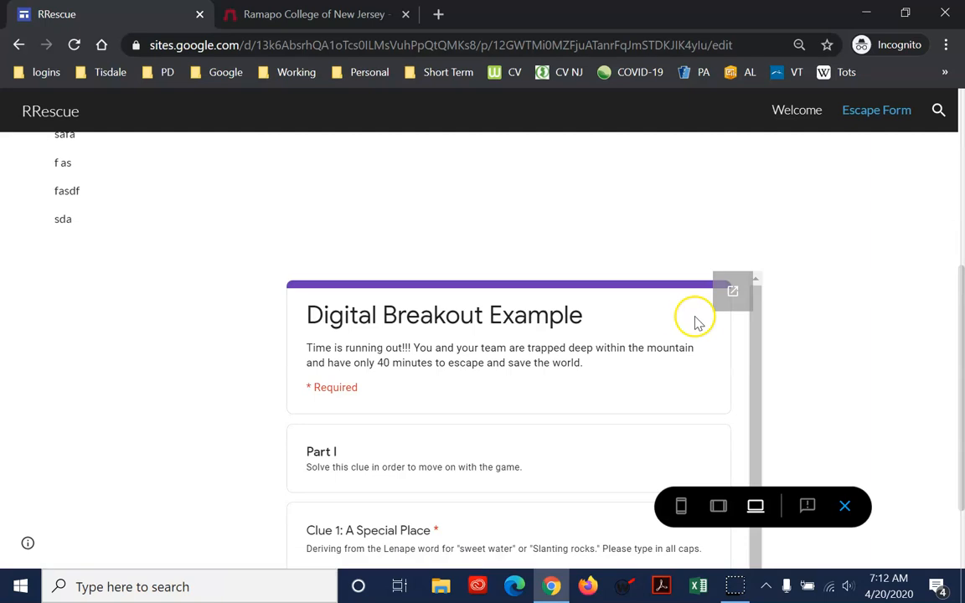
pyautogui.scroll(-1, 659, 344)
pyautogui.scroll(1, 620, 366)
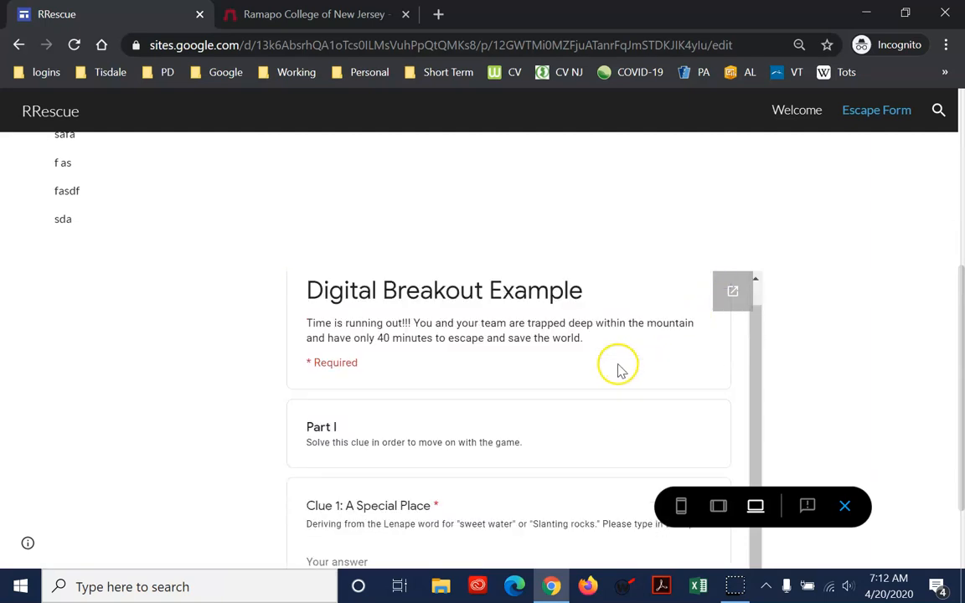
pyautogui.scroll(2, 388, 243)
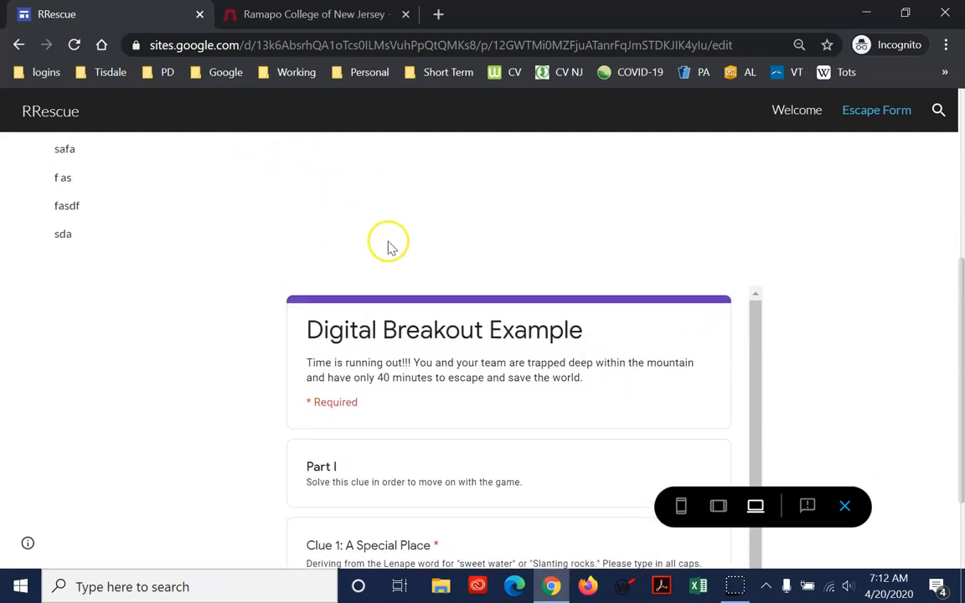
pyautogui.scroll(-3, 761, 234)
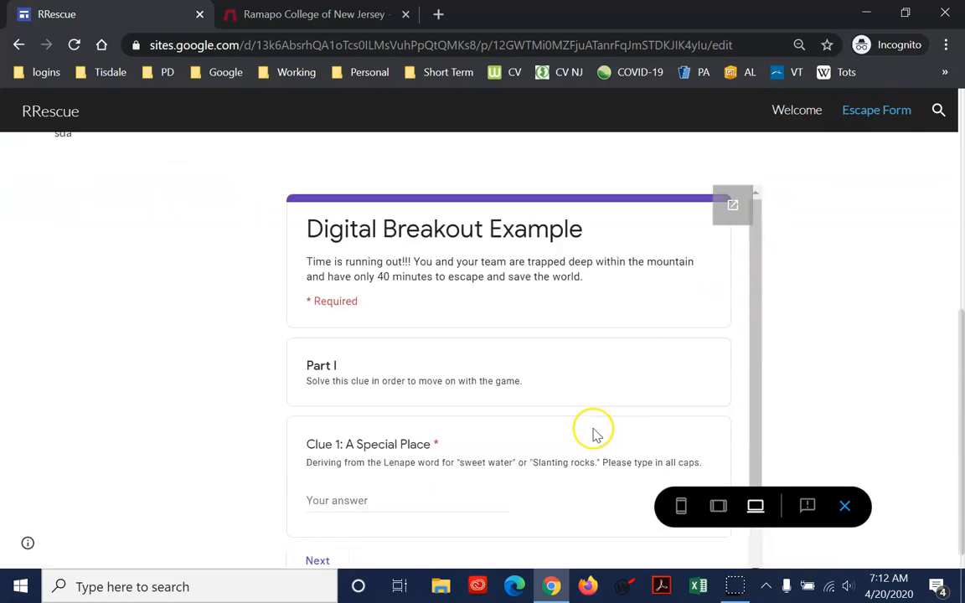
pyautogui.scroll(-1, 581, 441)
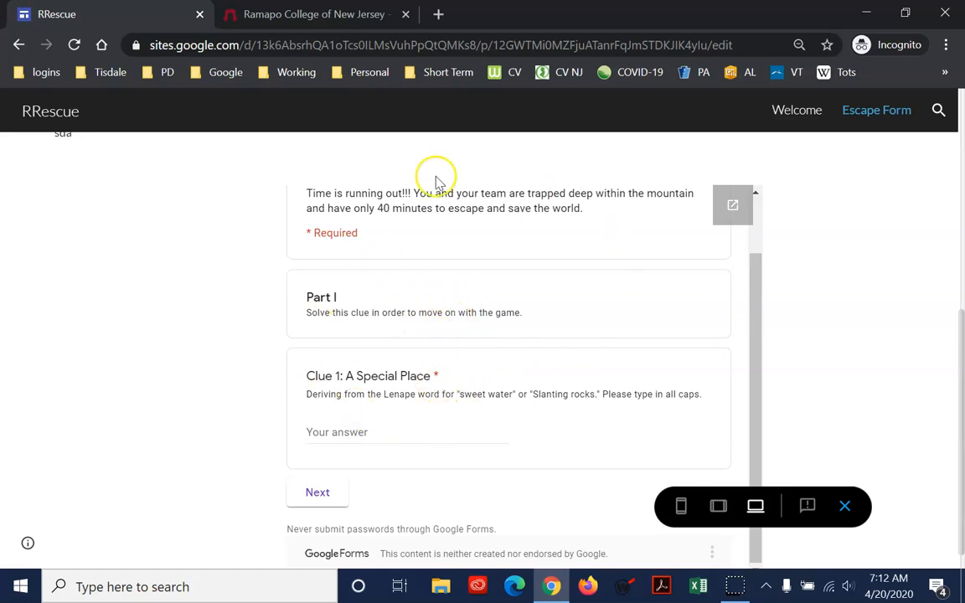
# Open the embedded form in its own browser tab from the preview and compare it with the site preview
pyautogui.click(733, 208)
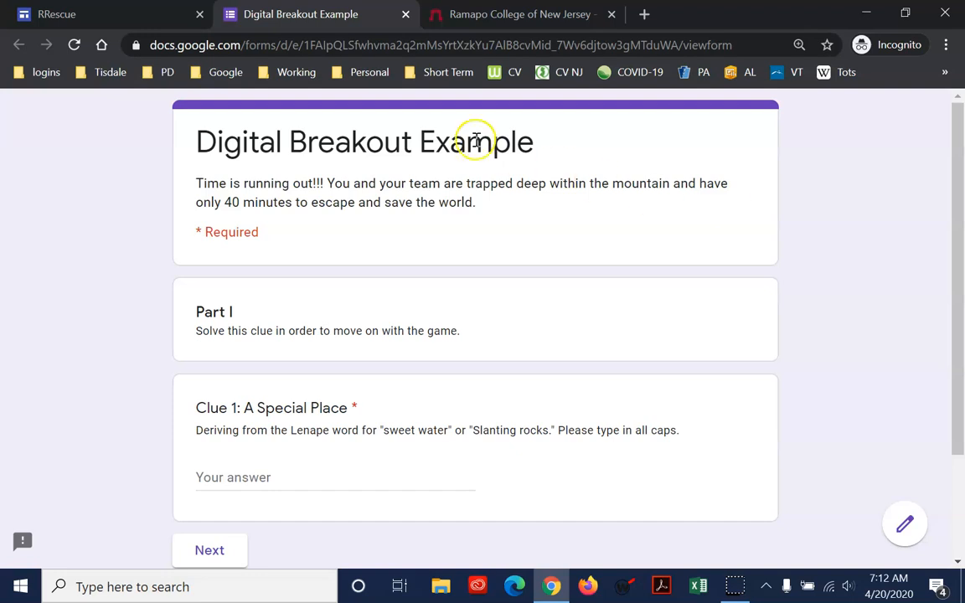
pyautogui.click(125, 13)
pyautogui.click(265, 22)
pyautogui.click(159, 17)
pyautogui.click(276, 15)
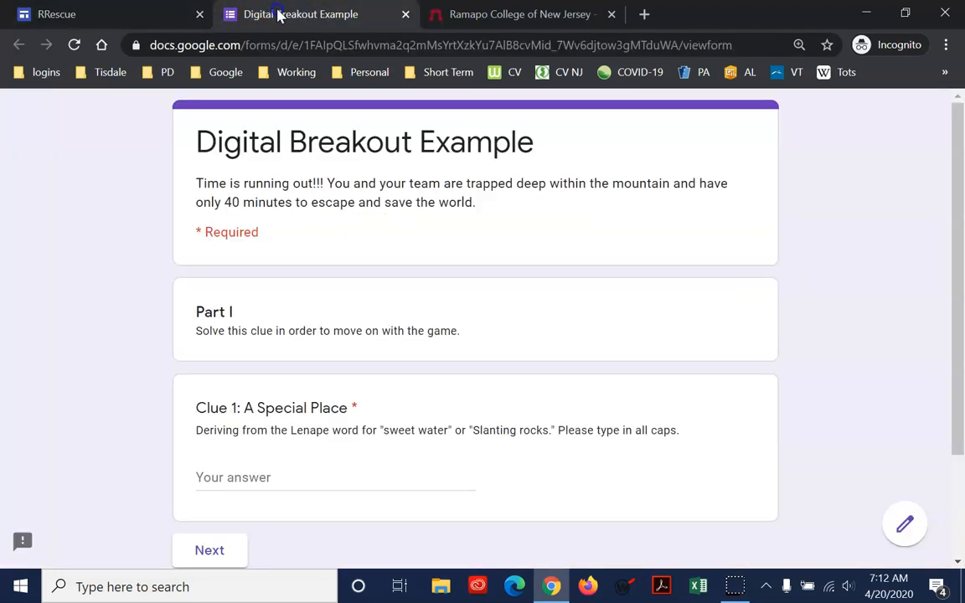
pyautogui.click(168, 17)
pyautogui.click(282, 15)
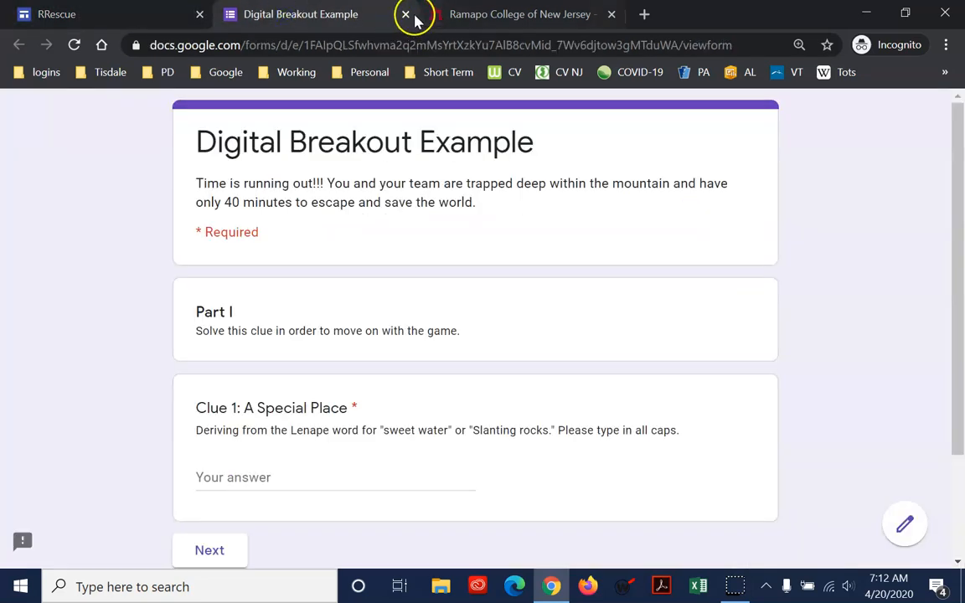
# Close the browser tabs of the form and Ramapo College and exit the site preview
pyautogui.click(408, 15)
pyautogui.click(409, 16)
pyautogui.scroll(5, 707, 291)
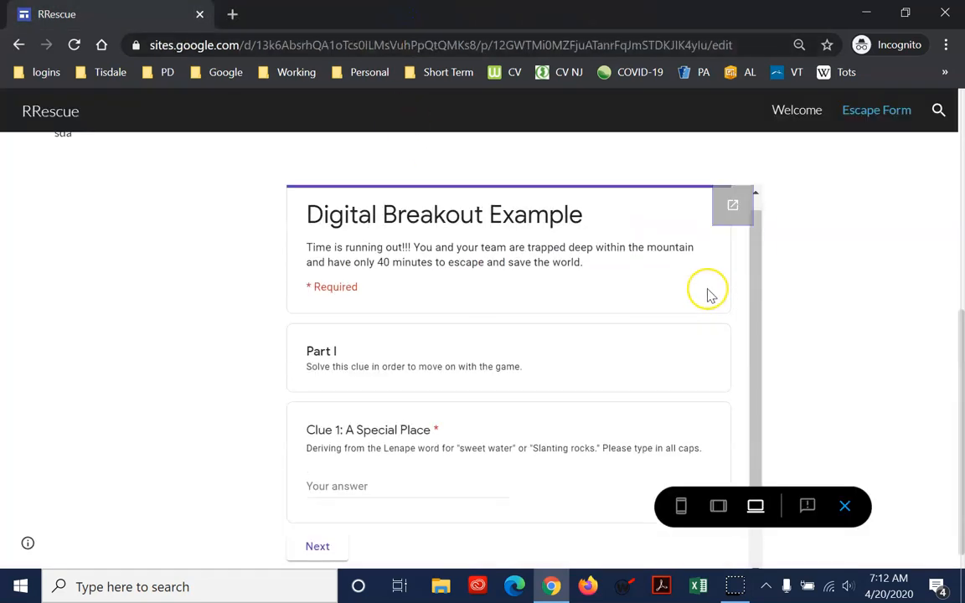
pyautogui.click(845, 506)
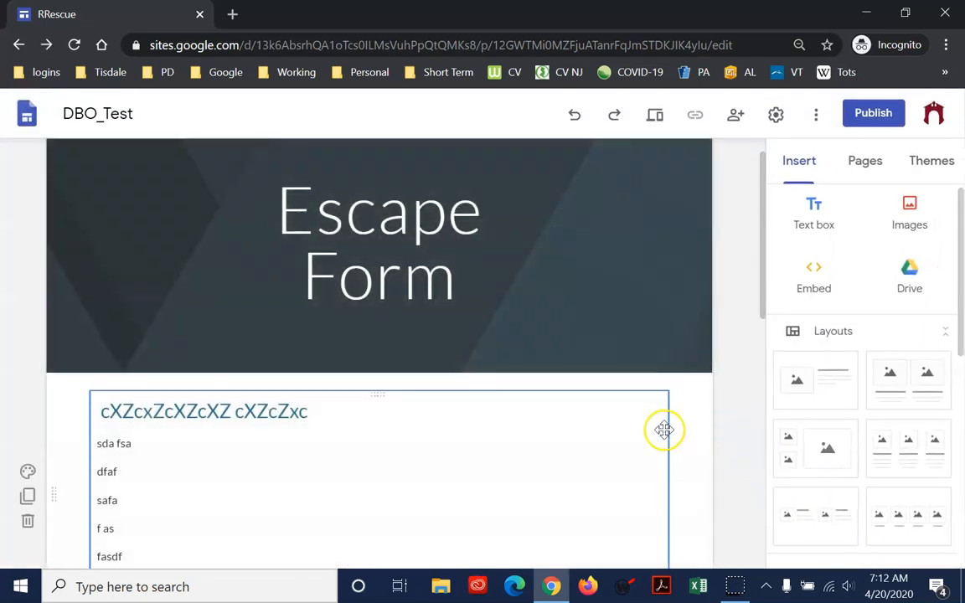
pyautogui.scroll(1, 657, 402)
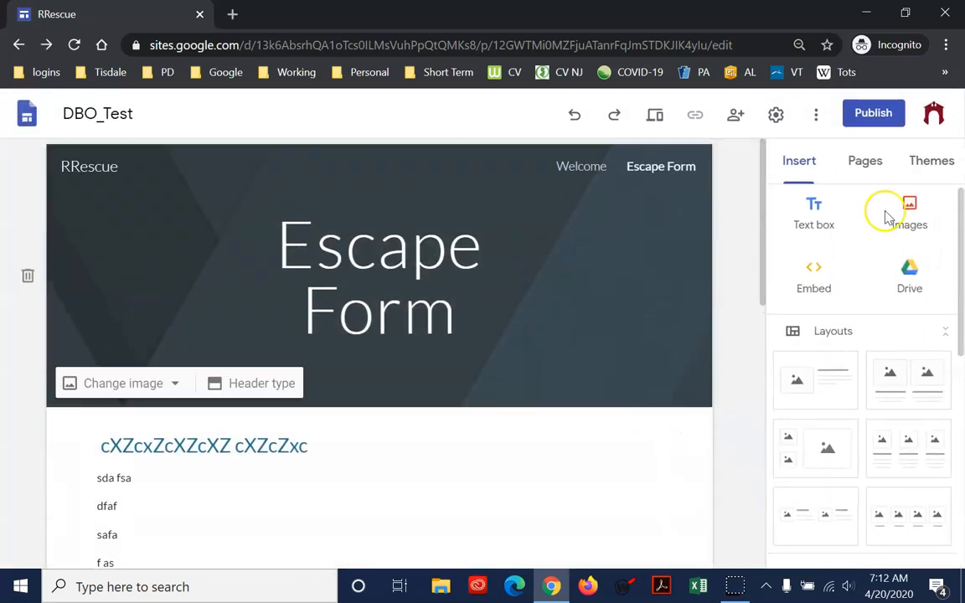
# Add four new pages named Clue 1, Clue 2, Clue 3 and Clue 4 to the site
pyautogui.click(863, 166)
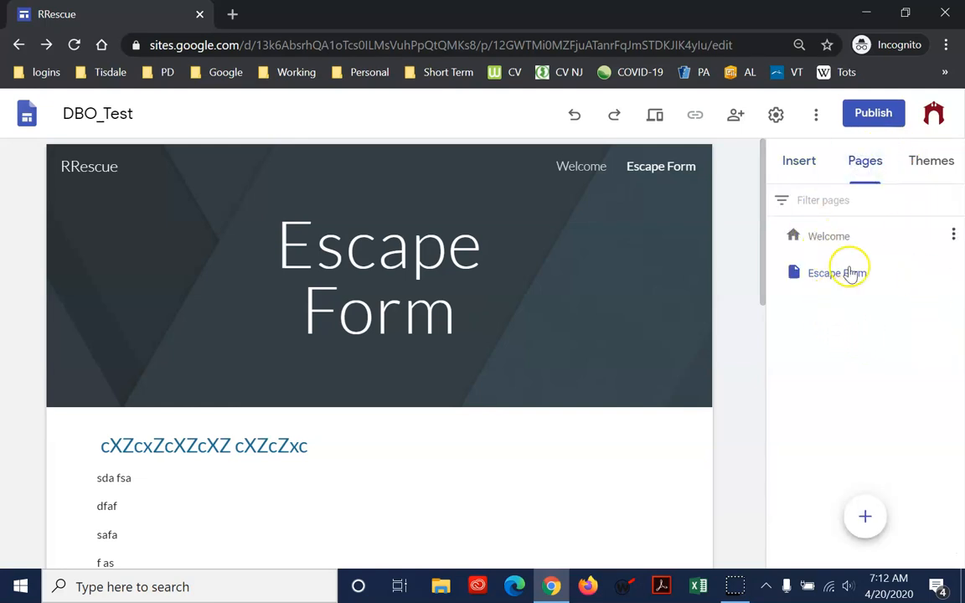
pyautogui.click(878, 517)
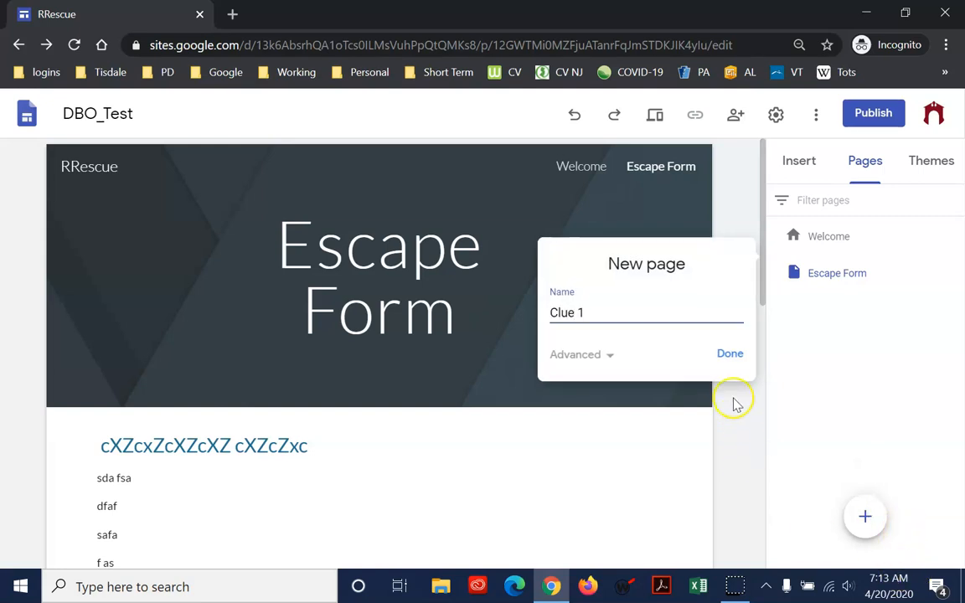
pyautogui.click(728, 355)
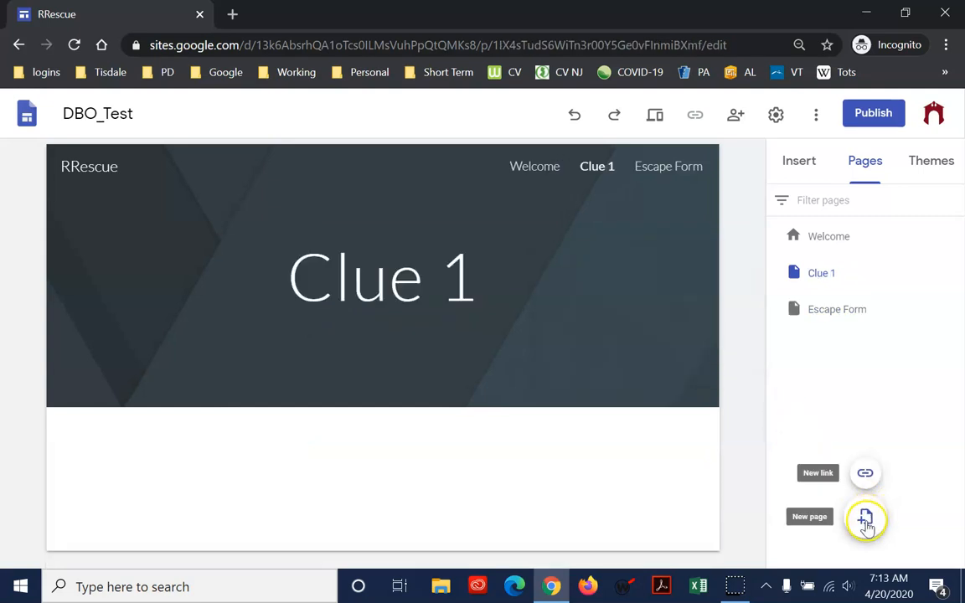
pyautogui.click(865, 519)
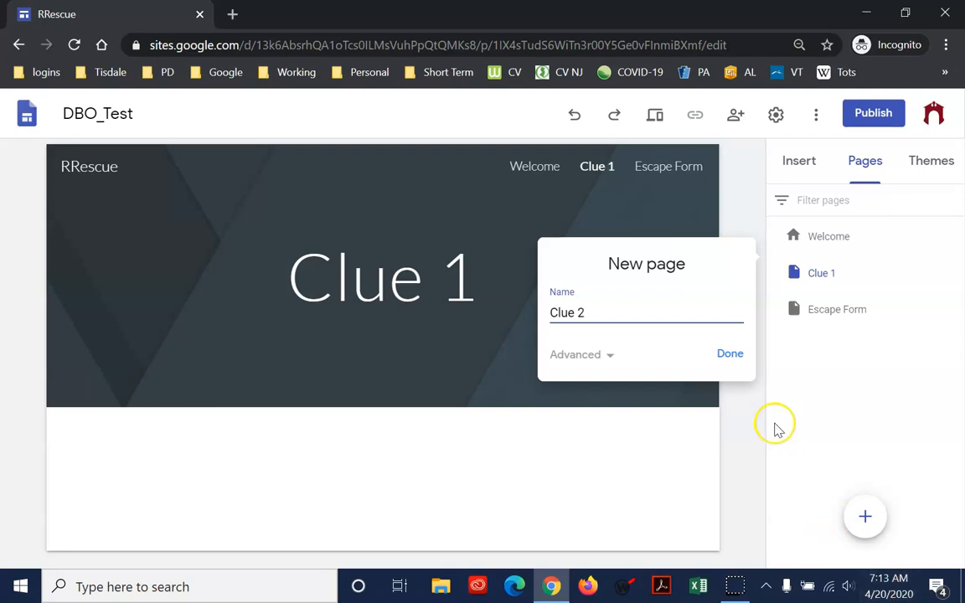
pyautogui.click(727, 355)
pyautogui.click(866, 519)
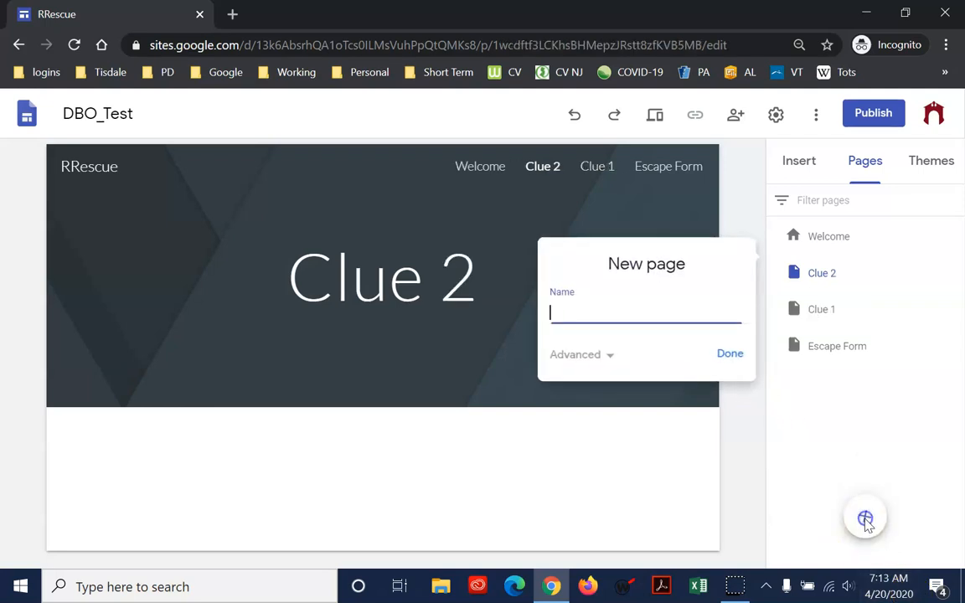
pyautogui.click(719, 359)
pyautogui.click(864, 518)
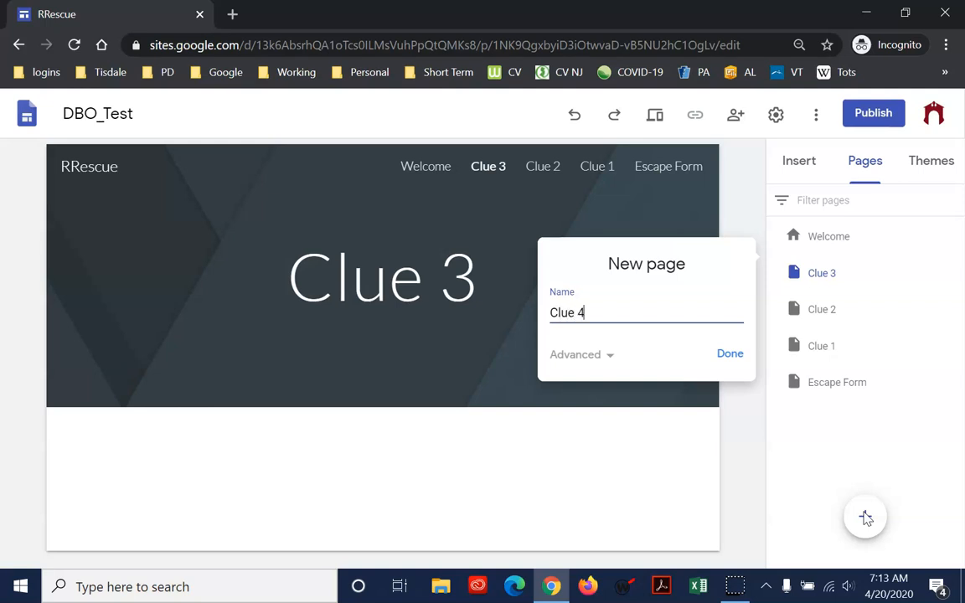
pyautogui.click(732, 353)
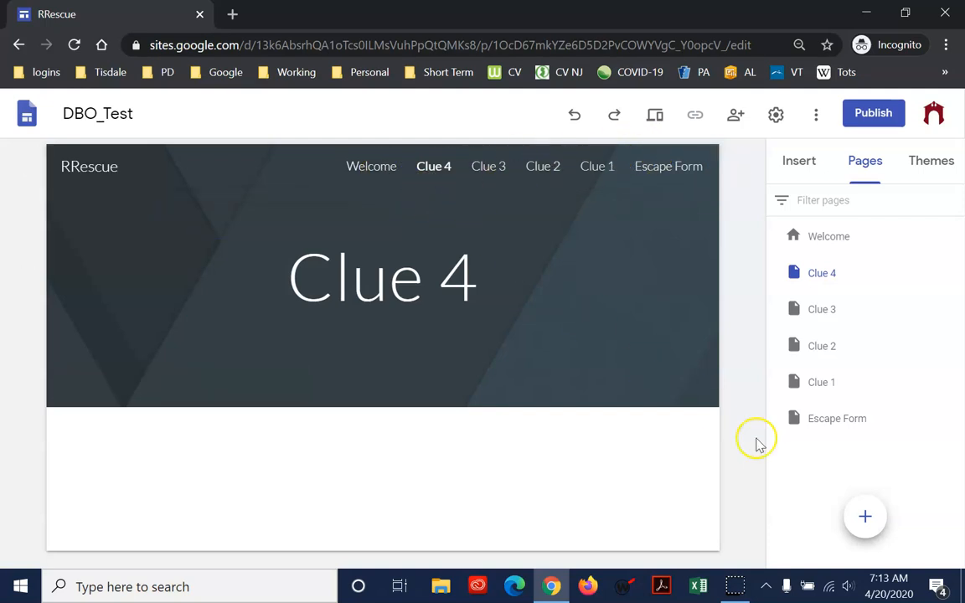
# Reorder the pages as Welcome, Escape Form, Clue 1, Clue 2, Clue 3 and Clue 4, and open the Welcome page
pyautogui.moveTo(831, 414); pyautogui.dragTo(851, 262)
pyautogui.moveTo(811, 418); pyautogui.dragTo(827, 295)
pyautogui.moveTo(806, 420); pyautogui.dragTo(819, 330)
pyautogui.moveTo(823, 415); pyautogui.dragTo(832, 367)
pyautogui.click(405, 288)
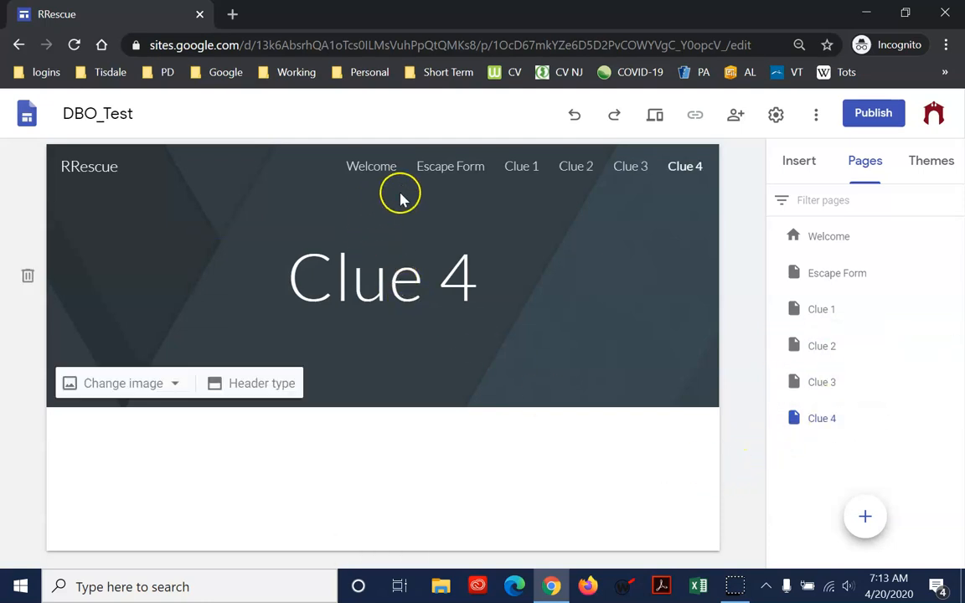
pyautogui.click(373, 172)
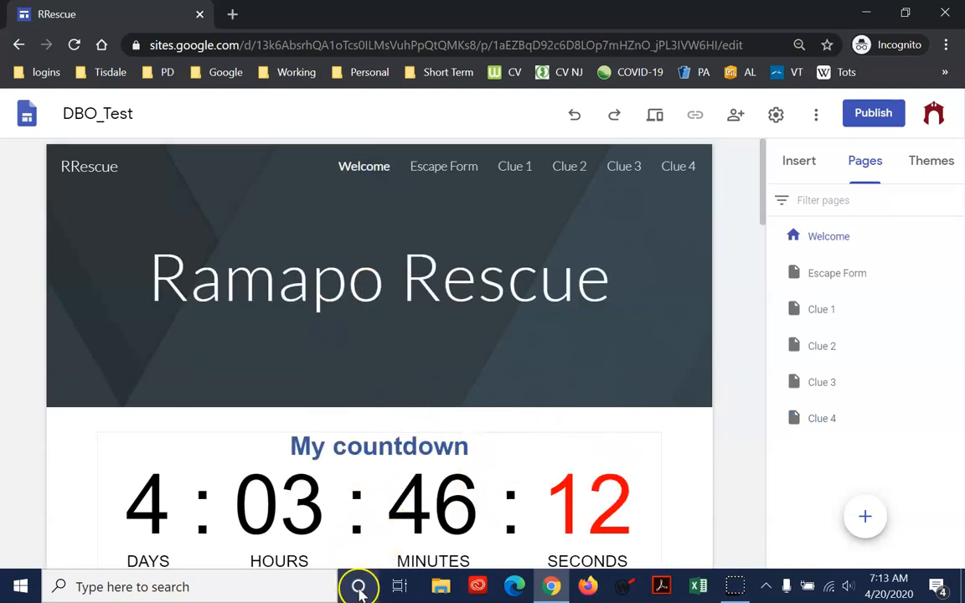
# Look through the Welcome, Escape Form and Clue 1 pages in the editor and bring up the content that can be inserted
pyautogui.scroll(-6, 402, 494)
pyautogui.scroll(6, 404, 488)
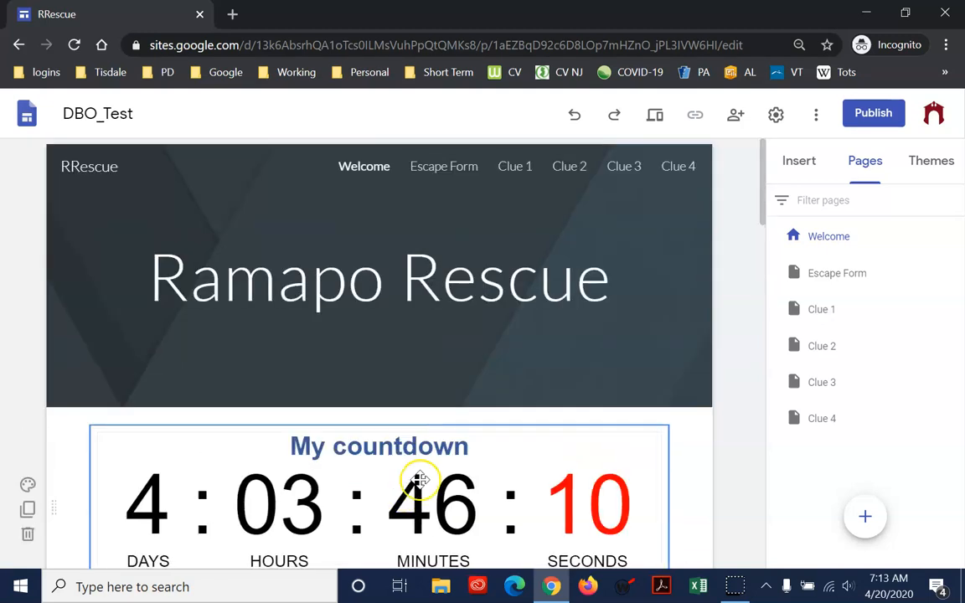
pyautogui.click(452, 168)
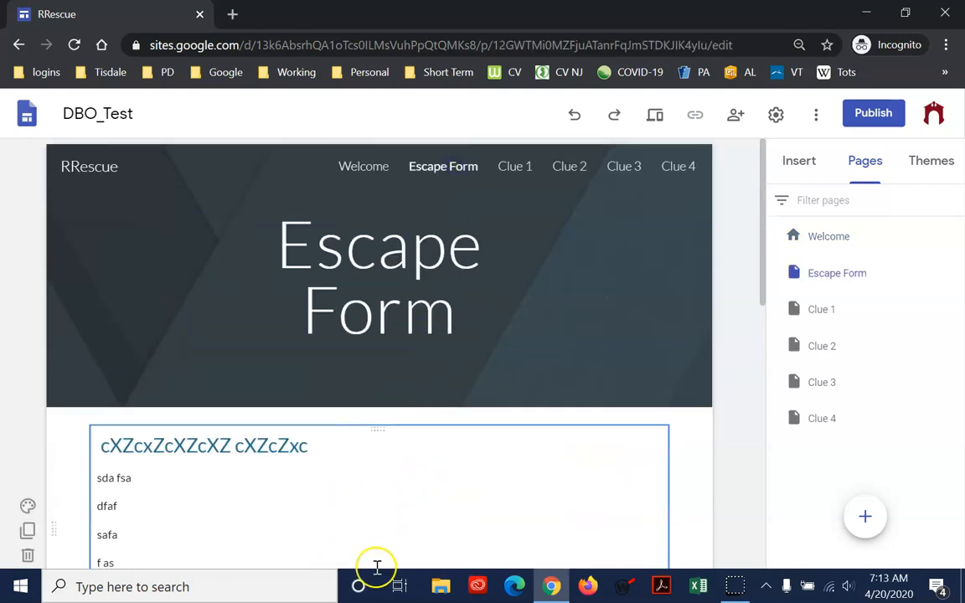
pyautogui.click(520, 166)
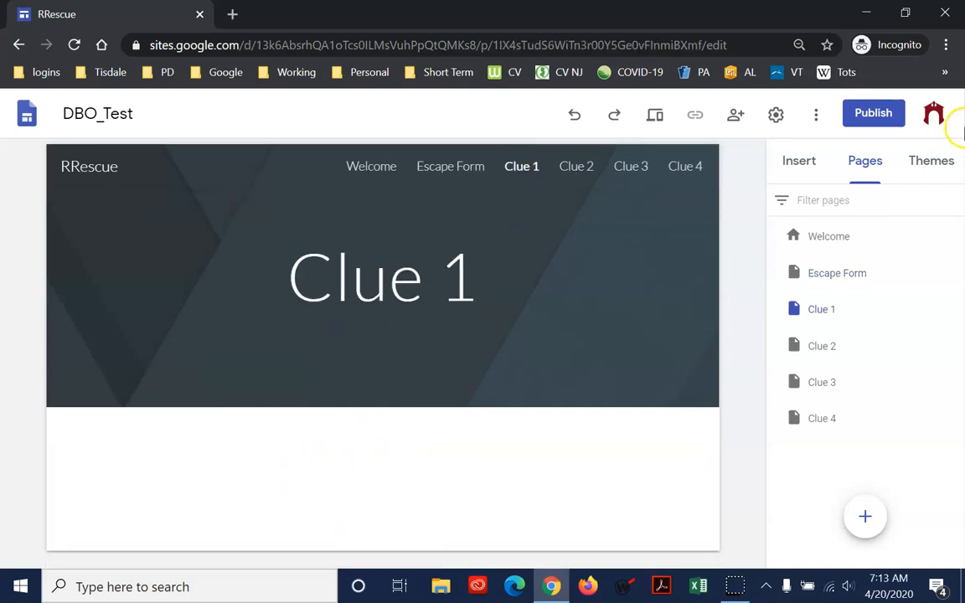
pyautogui.click(818, 172)
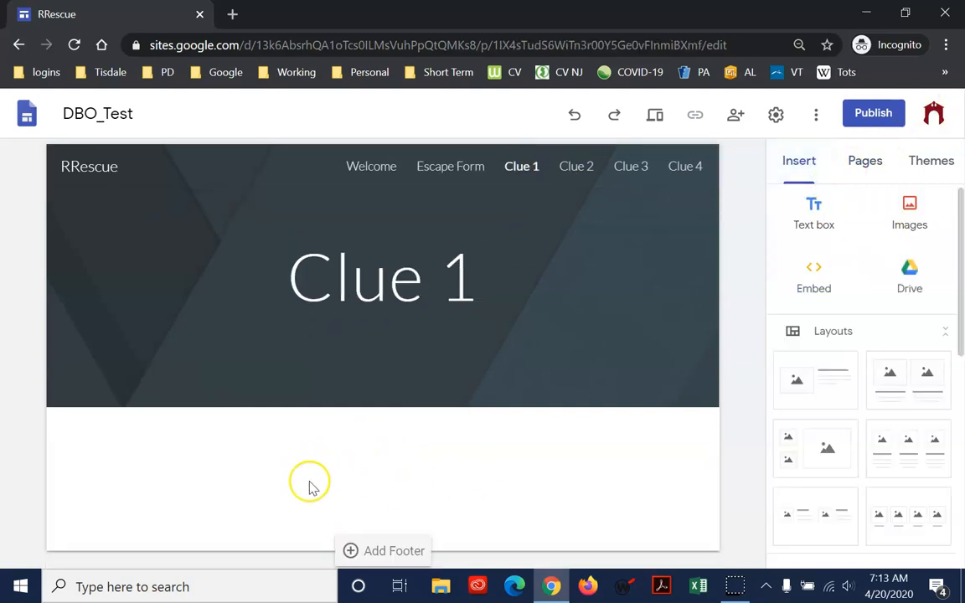
pyautogui.moveTo(404, 525)
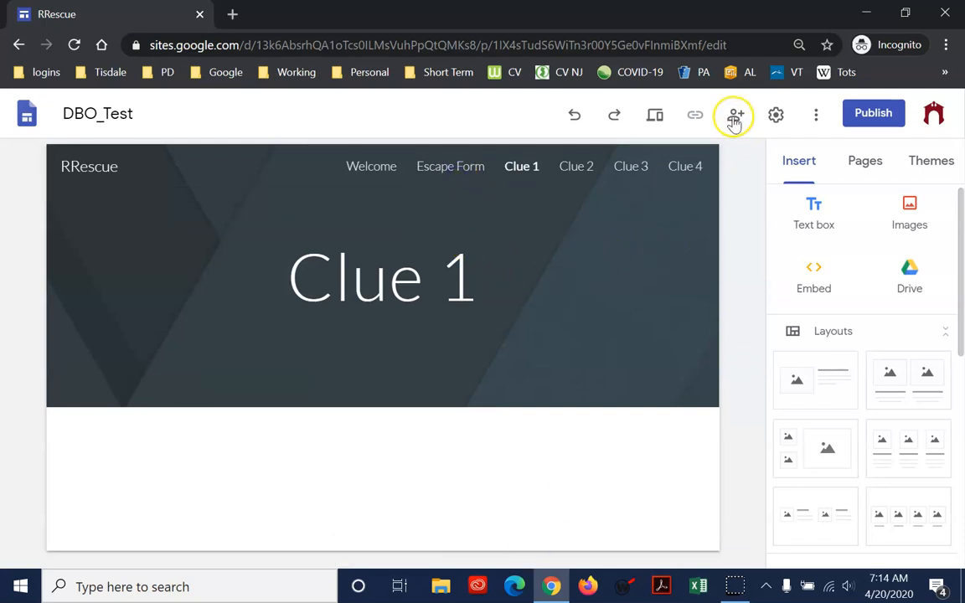
# Preview the site and view its Welcome page and the form embedded on the Escape Form page
pyautogui.click(654, 115)
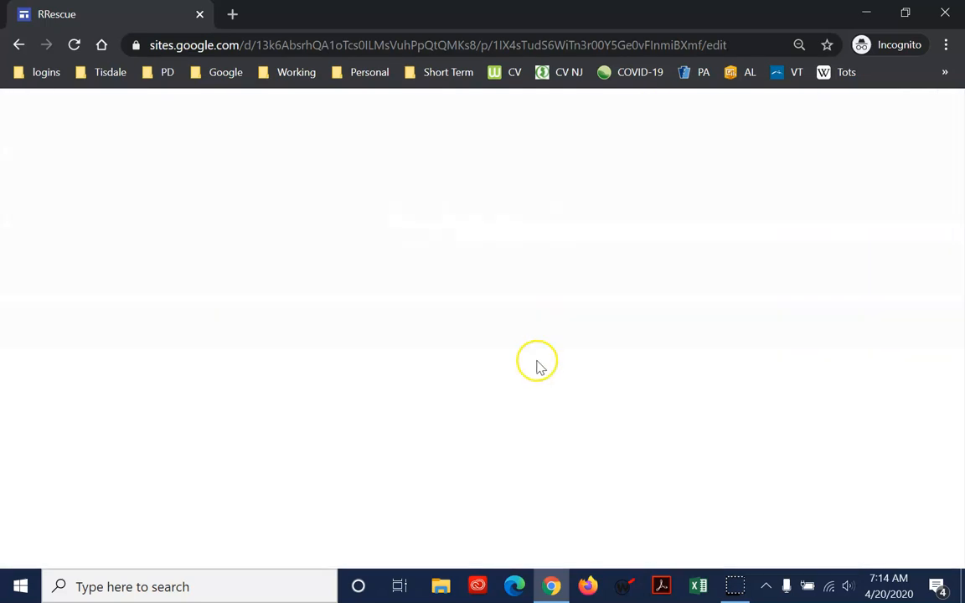
pyautogui.click(591, 121)
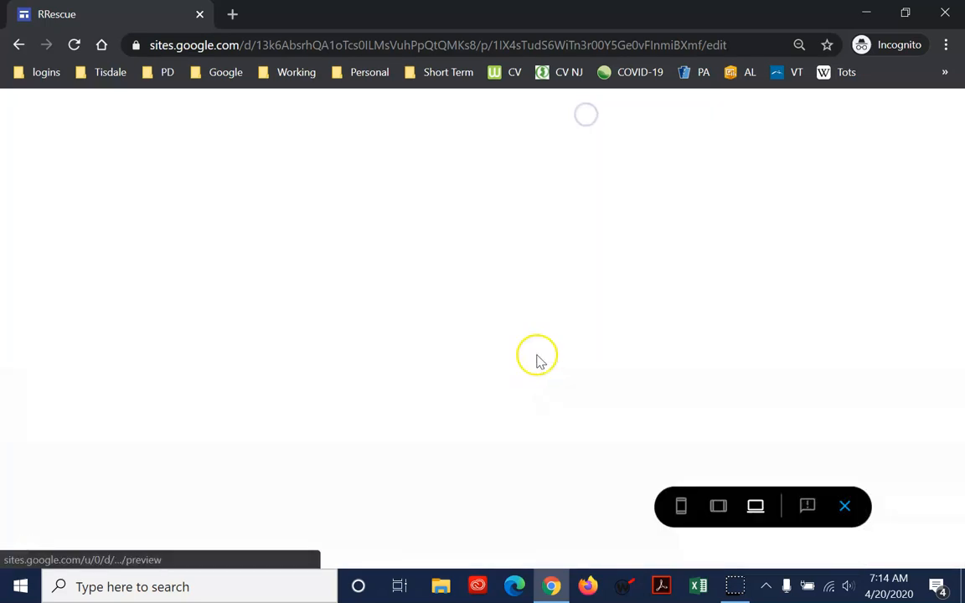
pyautogui.scroll(-5, 577, 272)
pyautogui.scroll(5, 577, 276)
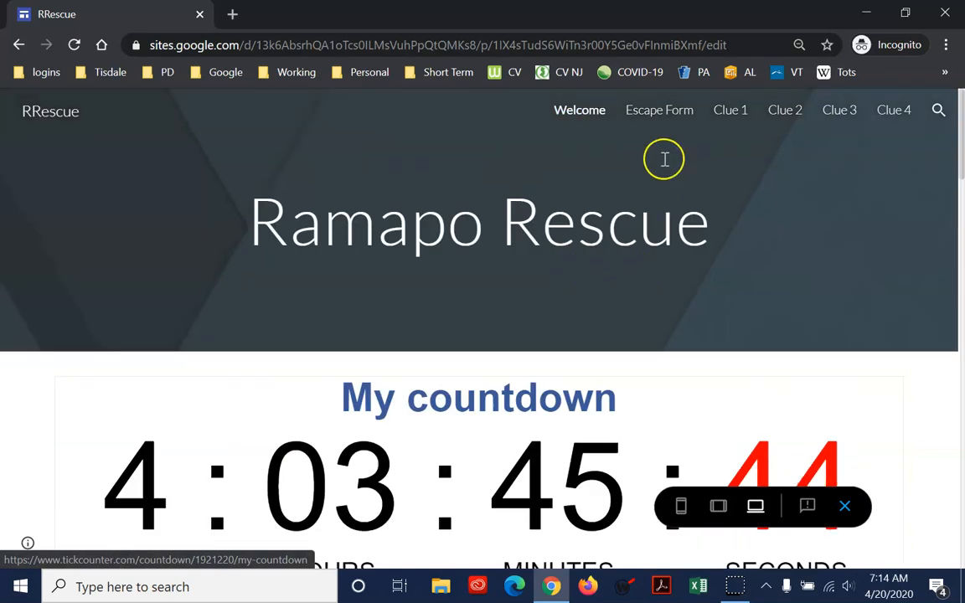
pyautogui.click(662, 112)
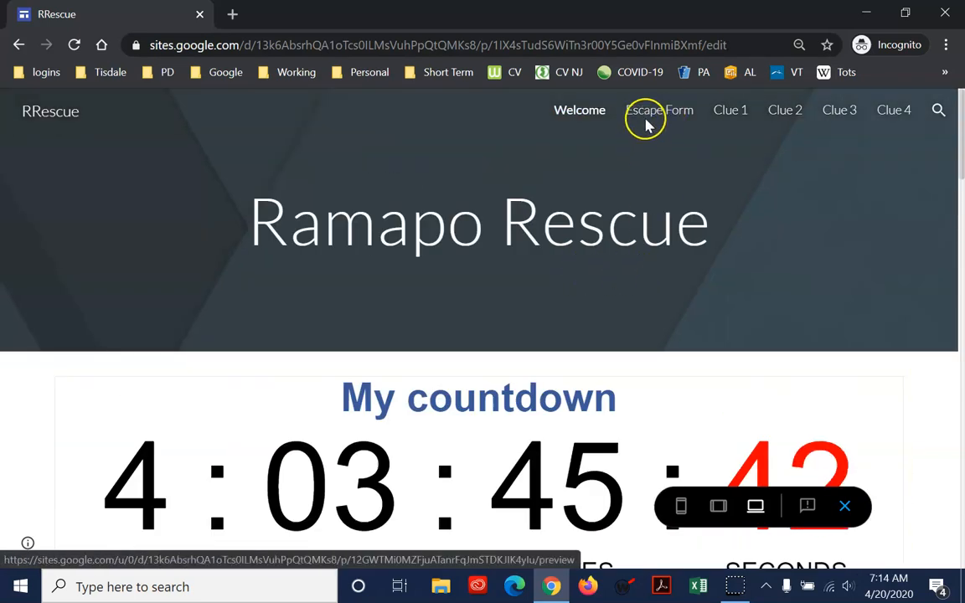
pyautogui.click(653, 115)
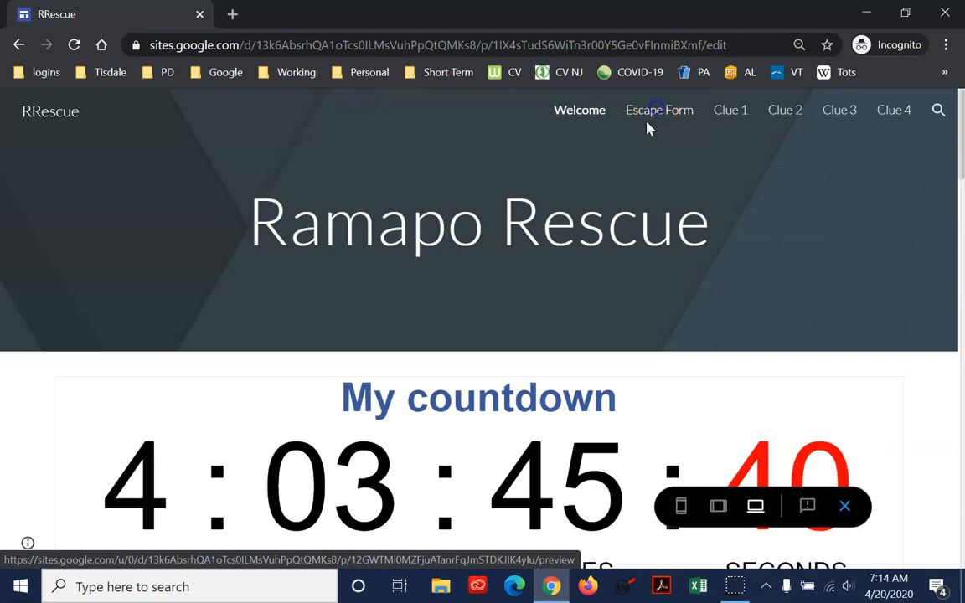
pyautogui.scroll(-5, 585, 398)
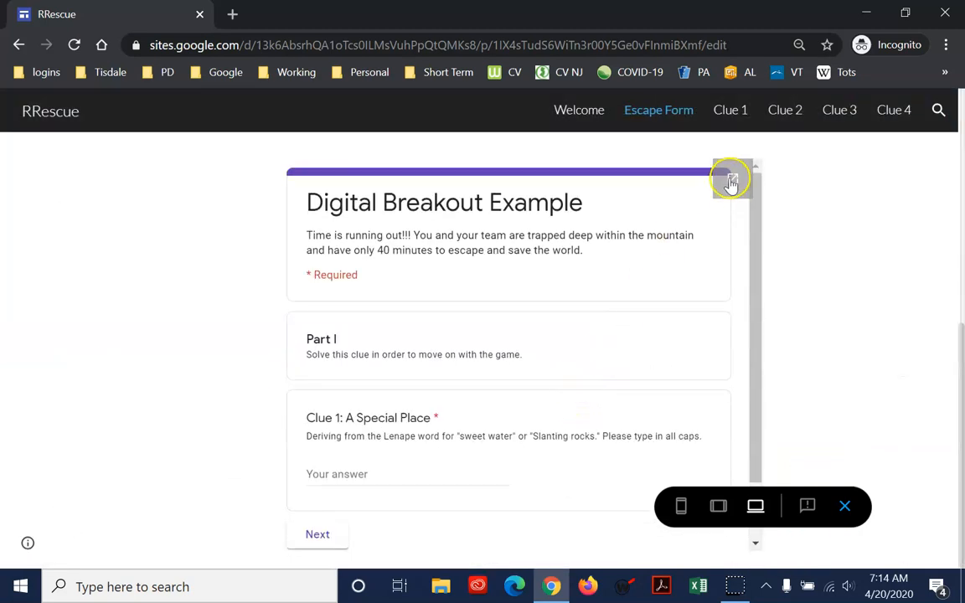
# Open the embedded form in its own browser tab, compare it with the previewed Clue 1 and Clue 2 pages, and exit the preview
pyautogui.click(731, 178)
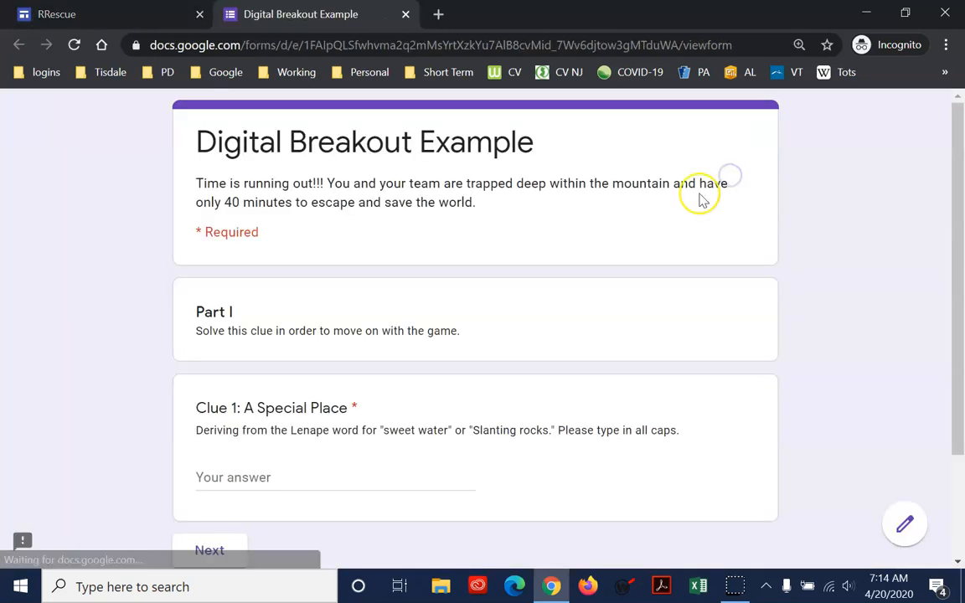
pyautogui.click(147, 16)
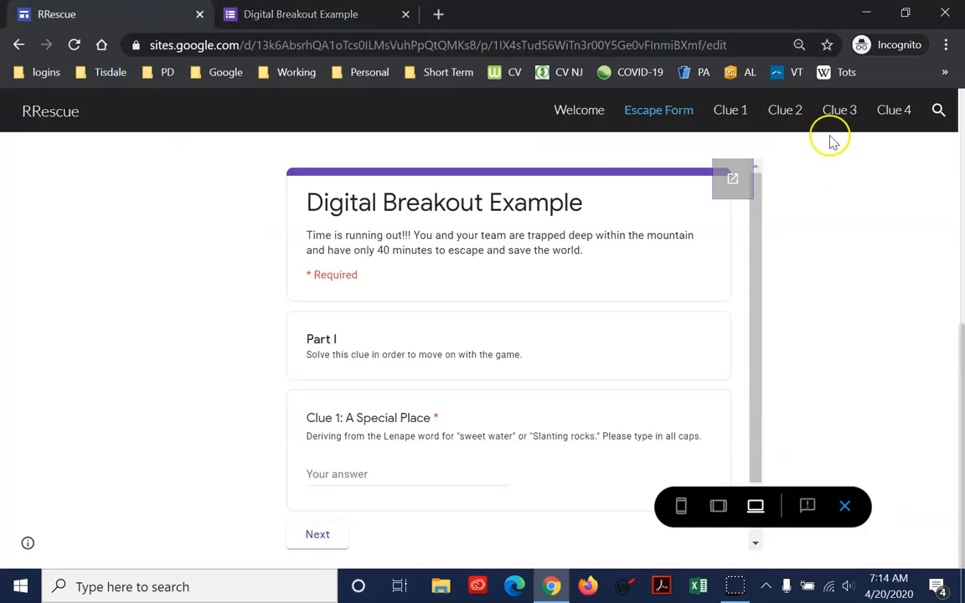
pyautogui.click(742, 116)
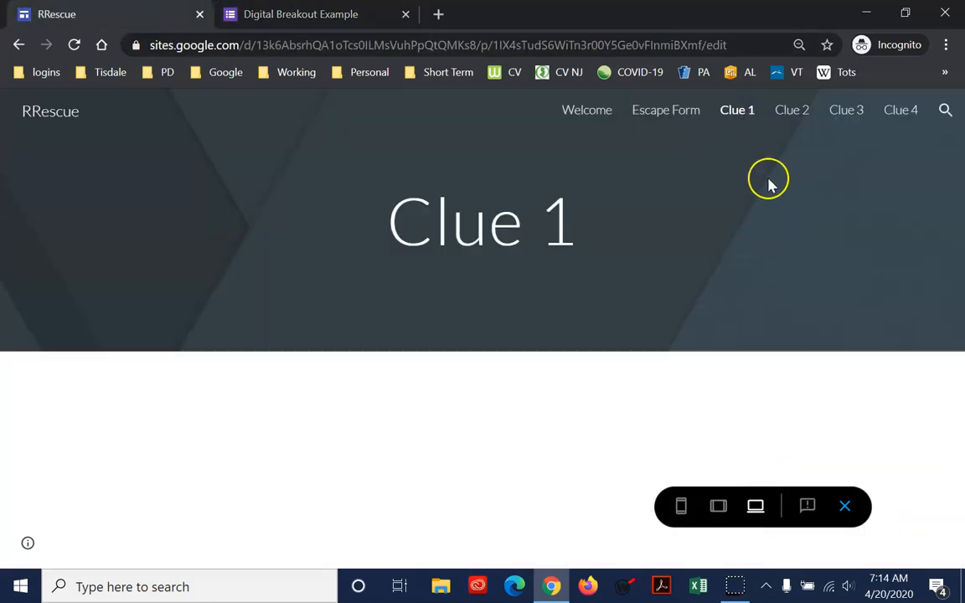
pyautogui.click(337, 14)
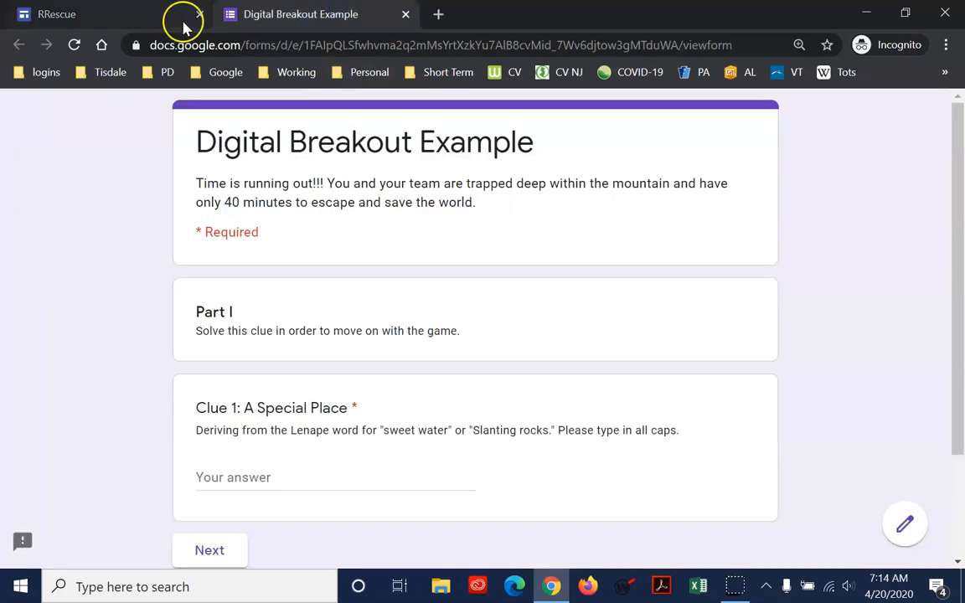
pyautogui.click(144, 20)
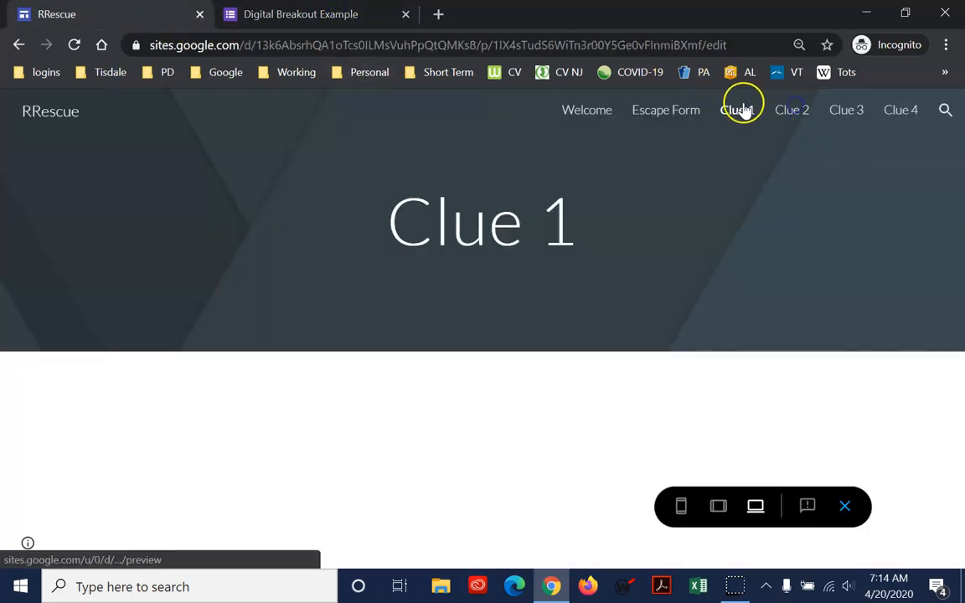
pyautogui.click(787, 113)
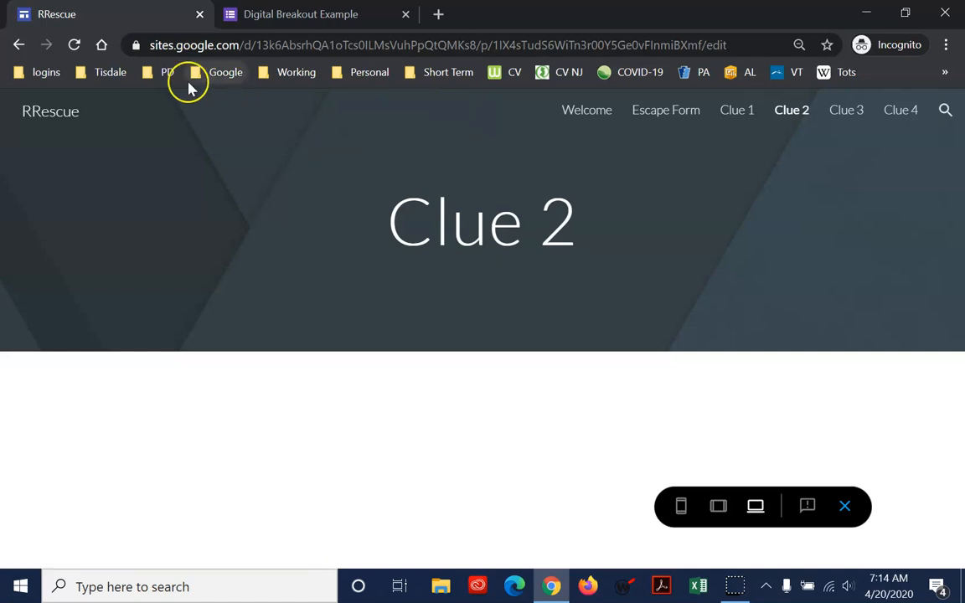
pyautogui.click(281, 14)
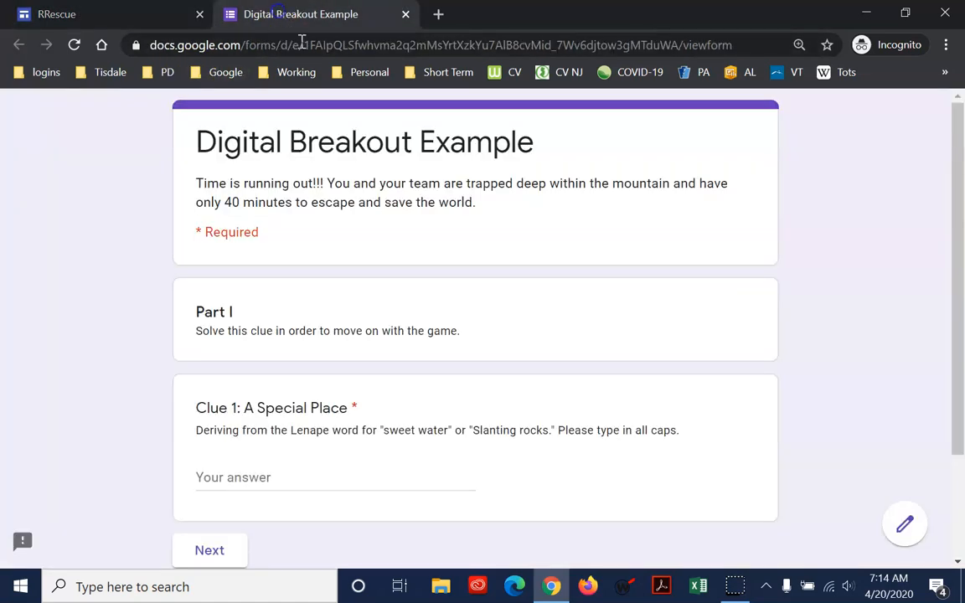
pyautogui.click(168, 18)
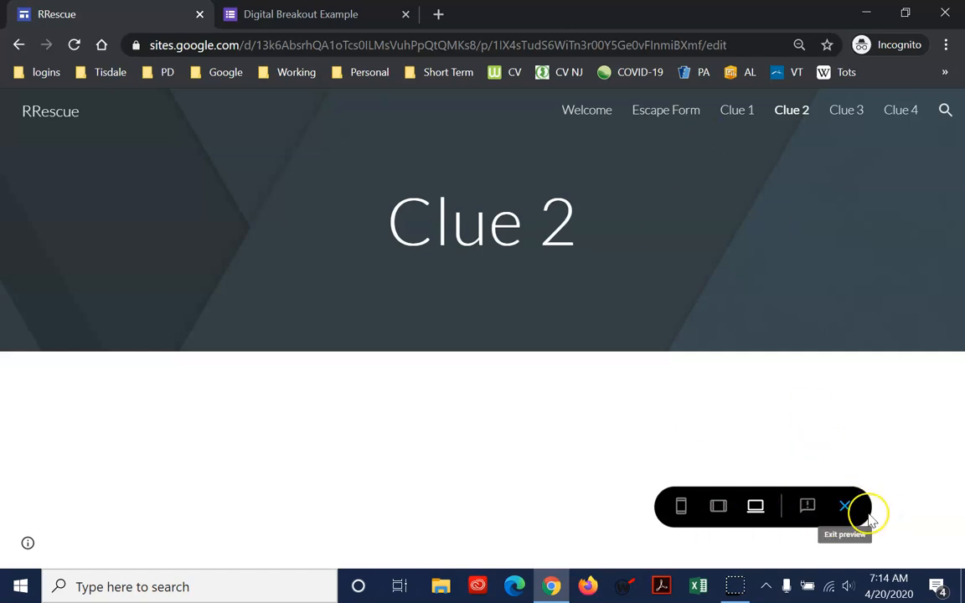
pyautogui.click(845, 506)
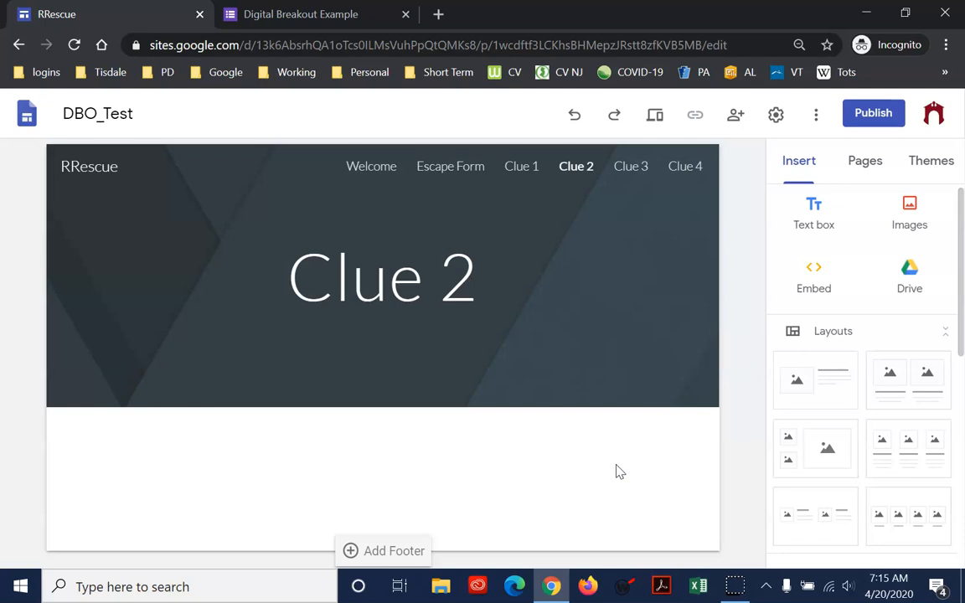
# Add a site footer with the text "Mr. S's DBO Test Digital Breakout" from the Clue 2 page and finish editing it
pyautogui.click(379, 550)
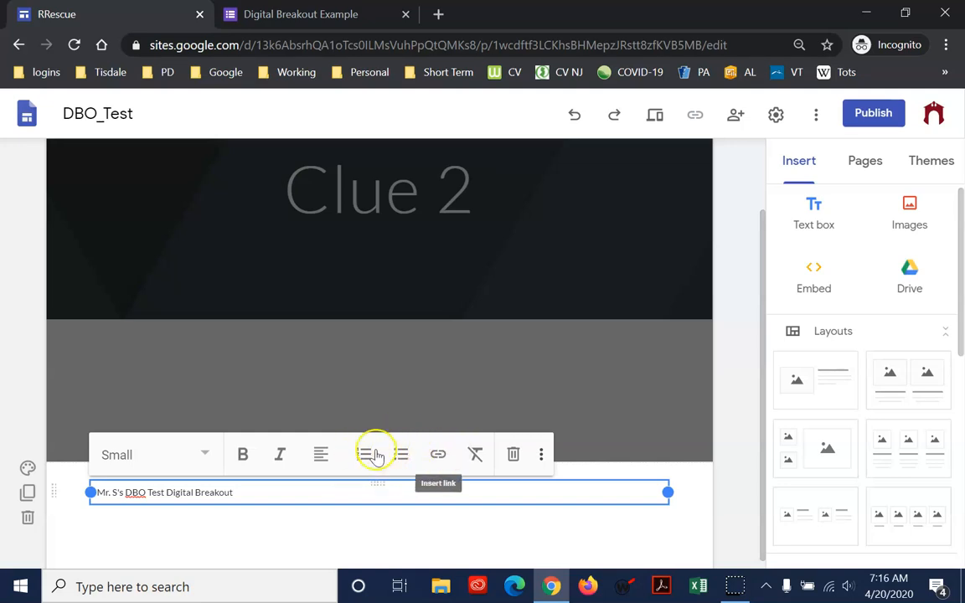
pyautogui.click(413, 530)
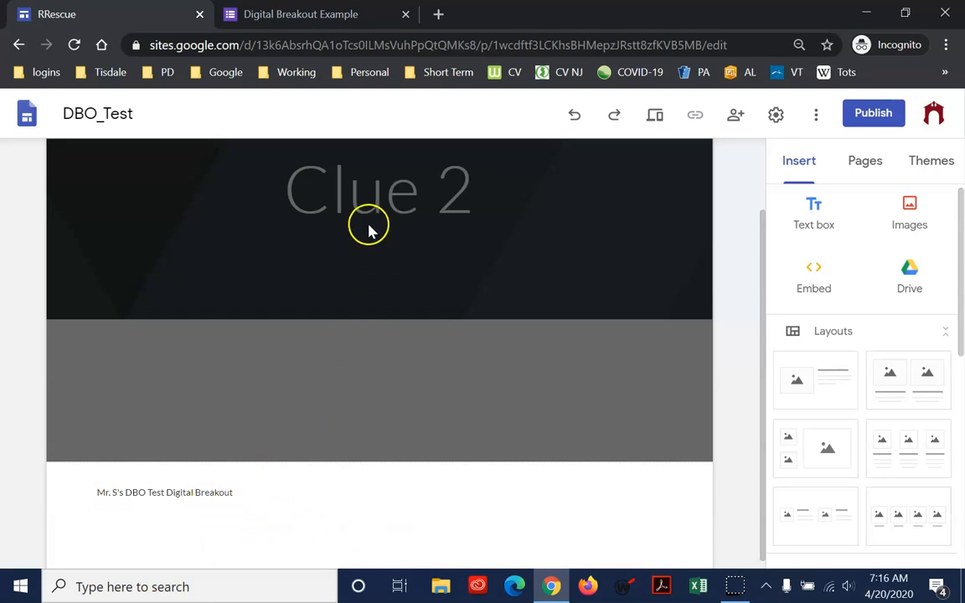
pyautogui.scroll(2, 536, 289)
pyautogui.click(552, 168)
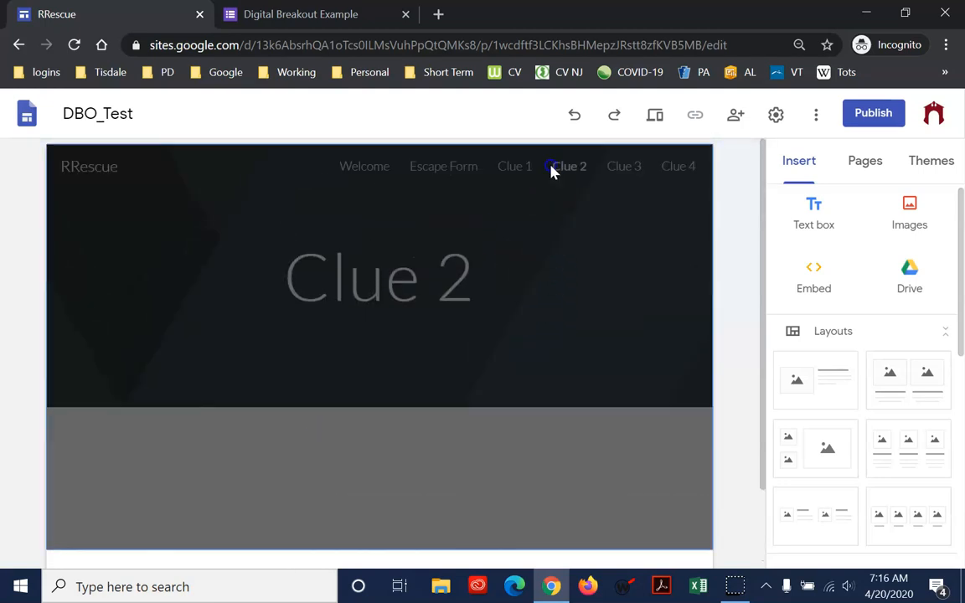
# Check the footer at the end of the Clue 1 and Welcome pages
pyautogui.click(514, 167)
pyautogui.scroll(-2, 450, 399)
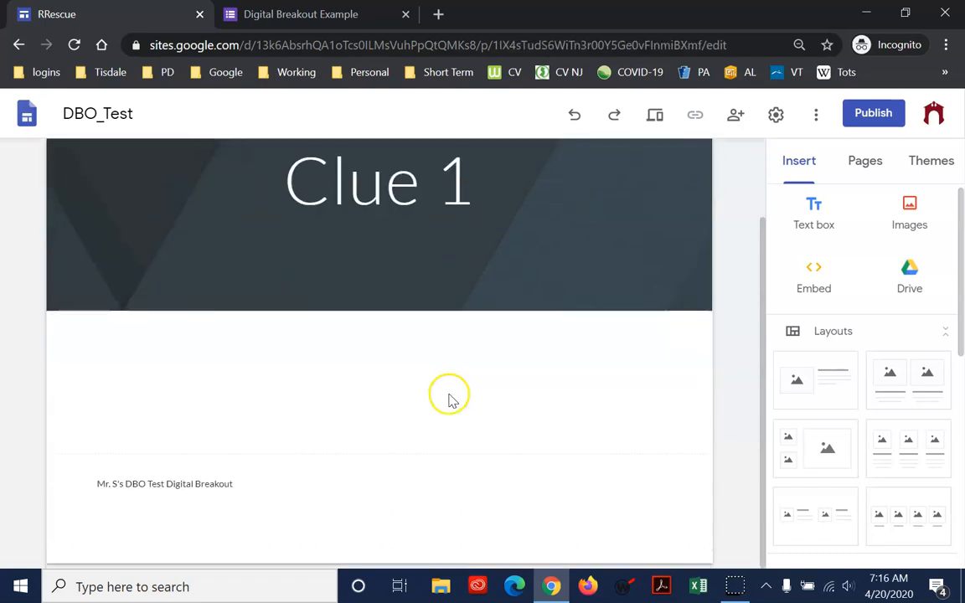
pyautogui.scroll(2, 502, 196)
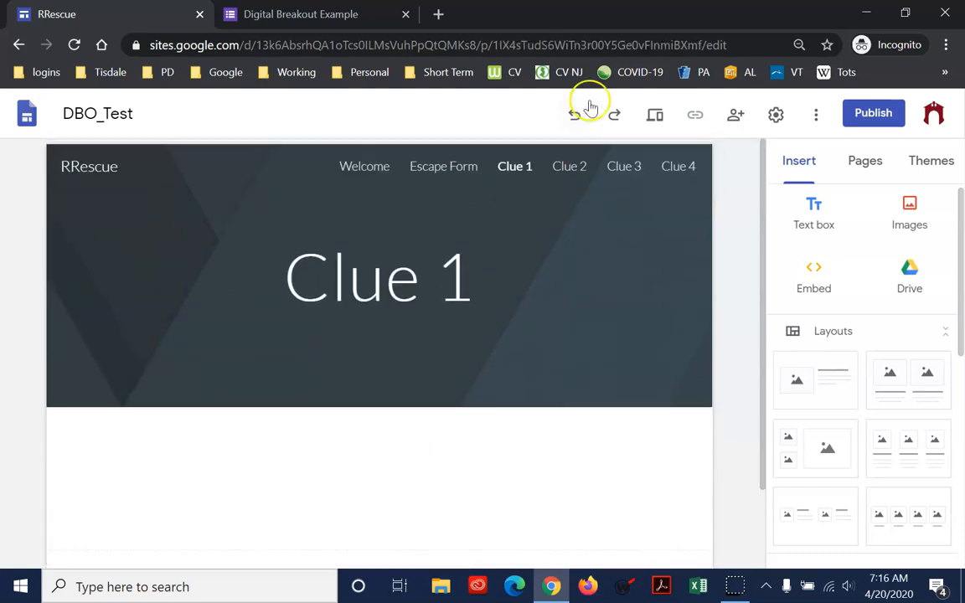
pyautogui.click(363, 170)
pyautogui.scroll(-5, 409, 392)
pyautogui.scroll(-15, 401, 482)
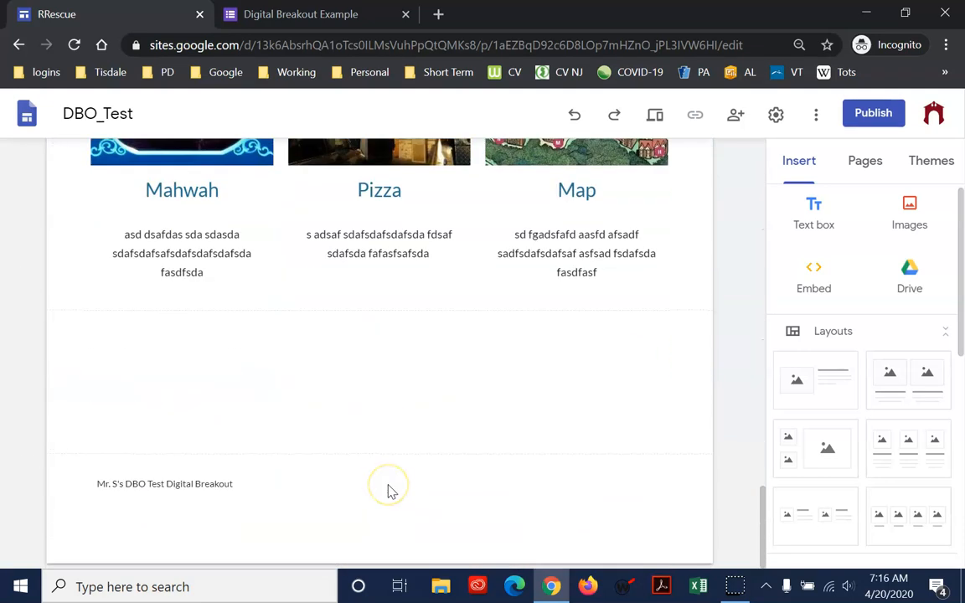
pyautogui.moveTo(276, 500)
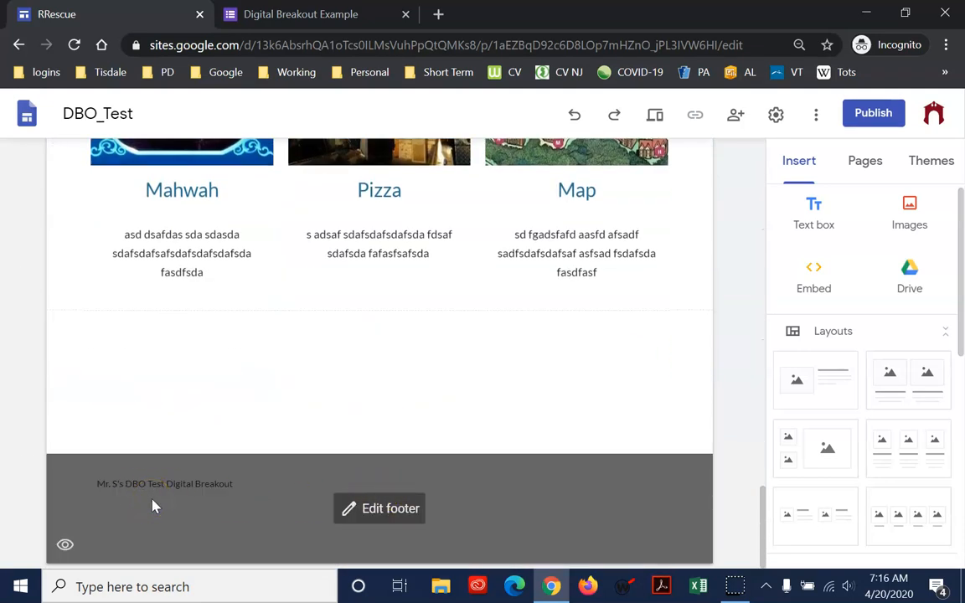
pyautogui.scroll(20, 507, 352)
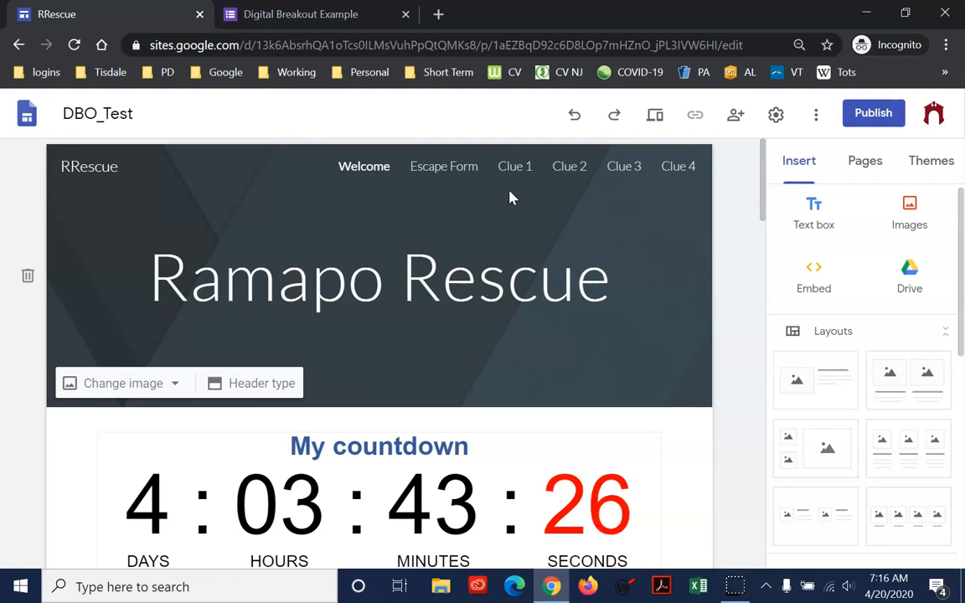
# Preview the site from the Welcome page, look over the page, and exit the preview
pyautogui.click(514, 180)
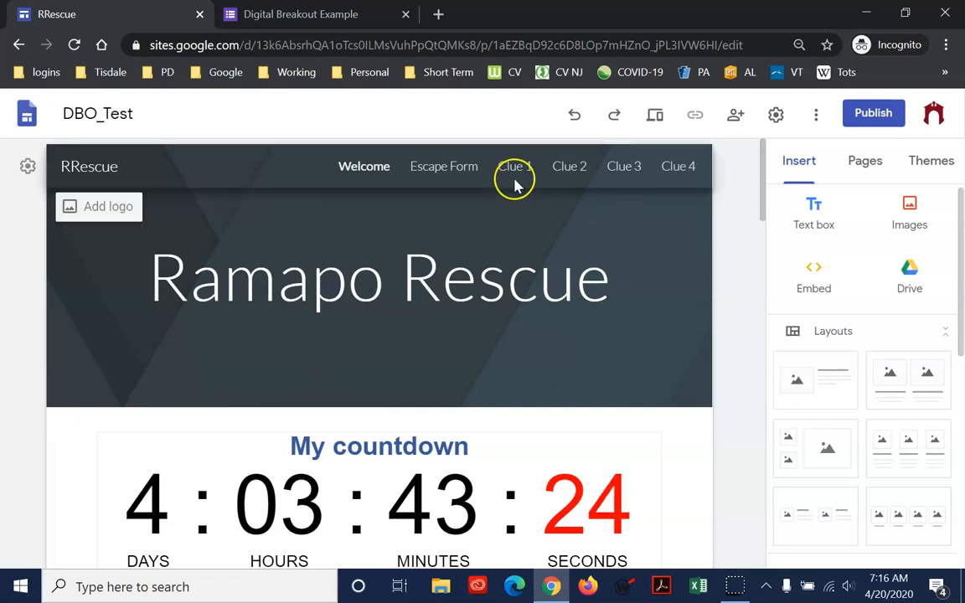
pyautogui.click(658, 117)
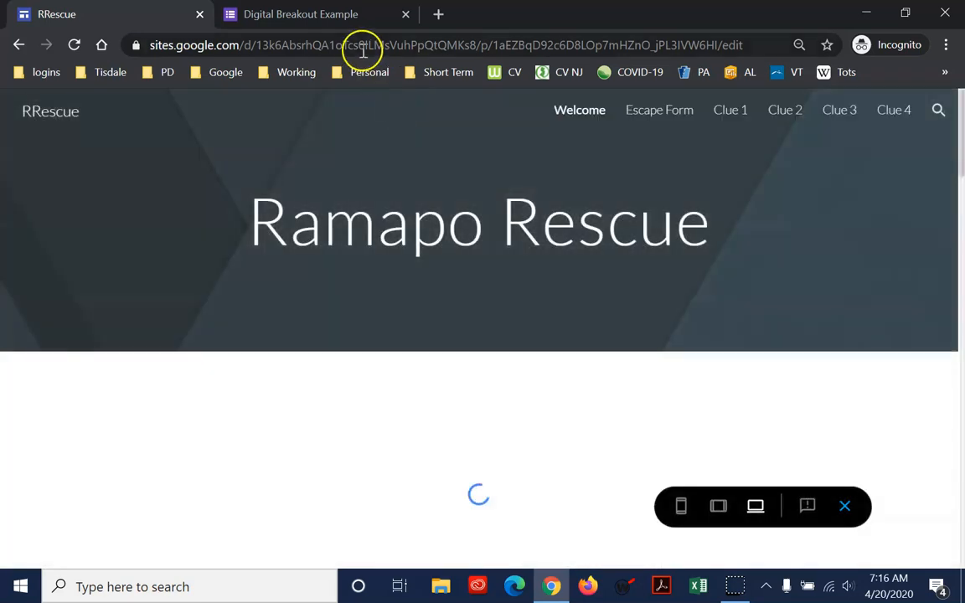
pyautogui.scroll(-5, 783, 377)
pyautogui.scroll(5, 787, 281)
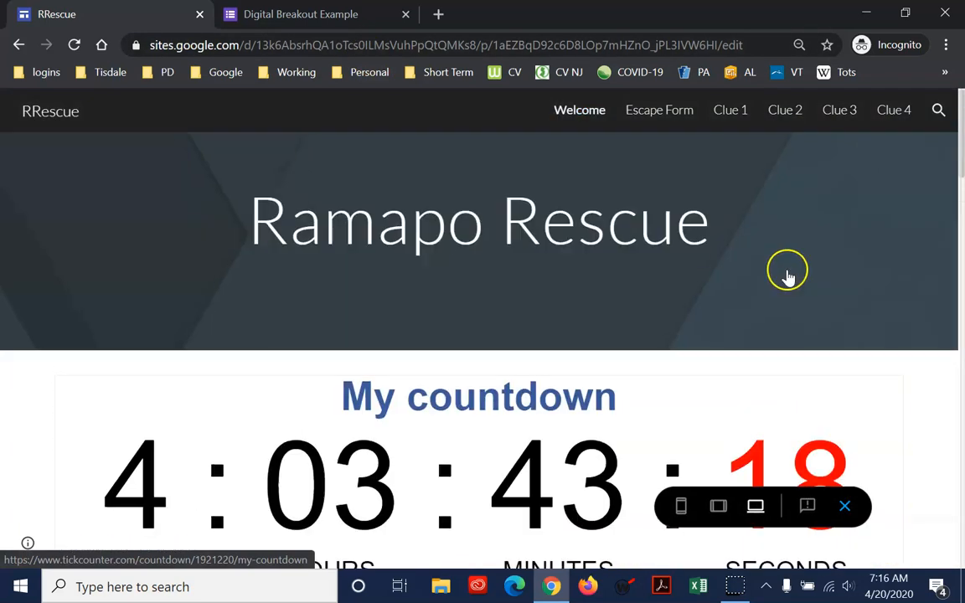
pyautogui.click(846, 507)
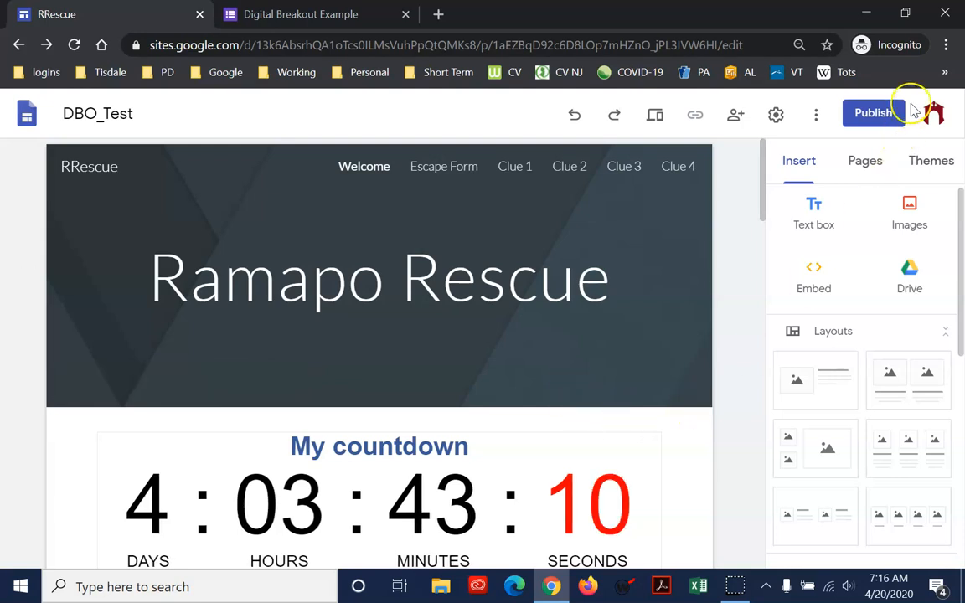
# Open the web publishing settings and try the site addresses test, test1, test12, test123, test-123 and testx123
pyautogui.click(872, 120)
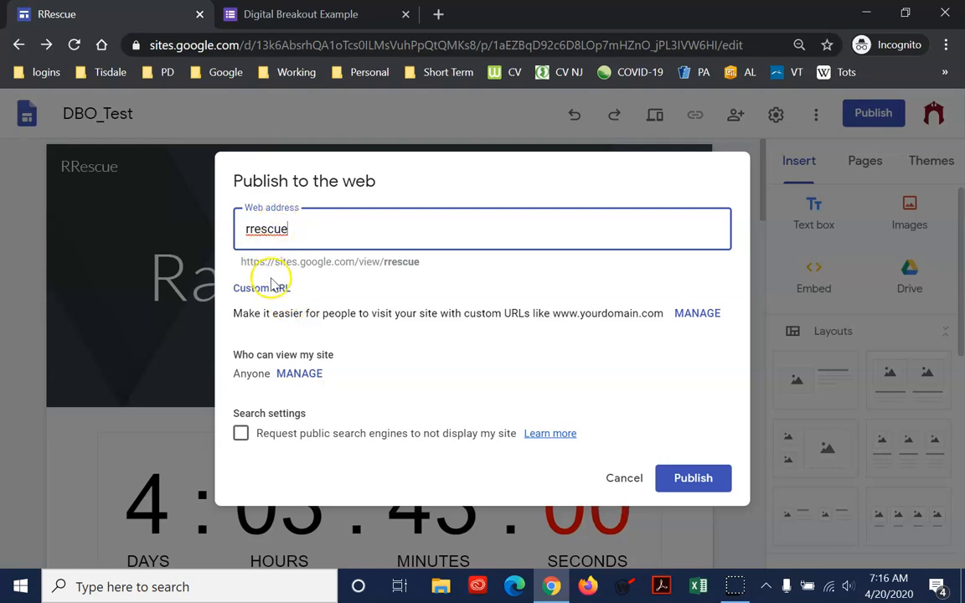
pyautogui.moveTo(345, 230); pyautogui.dragTo(159, 242)
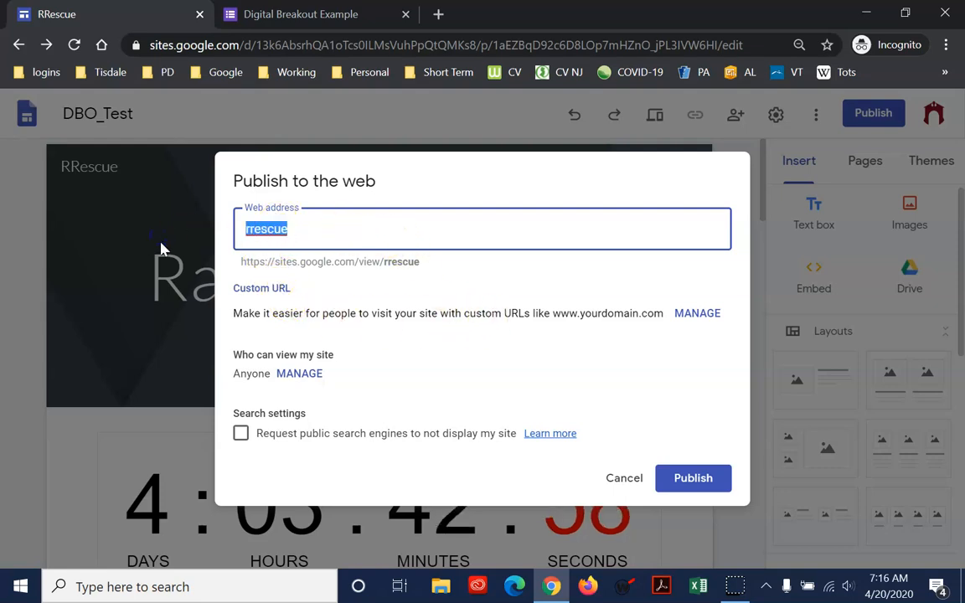
pyautogui.write('test')
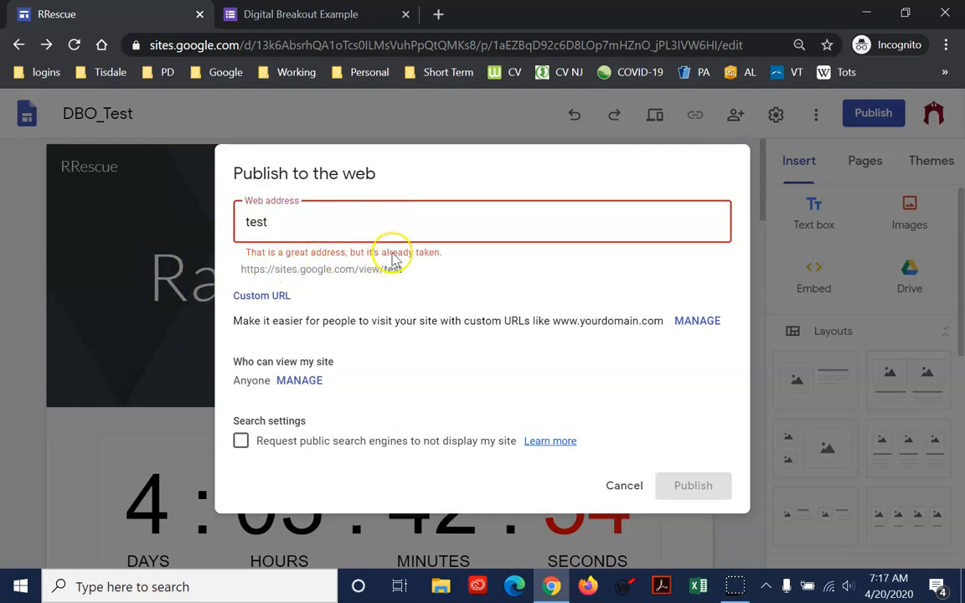
pyautogui.write('1')
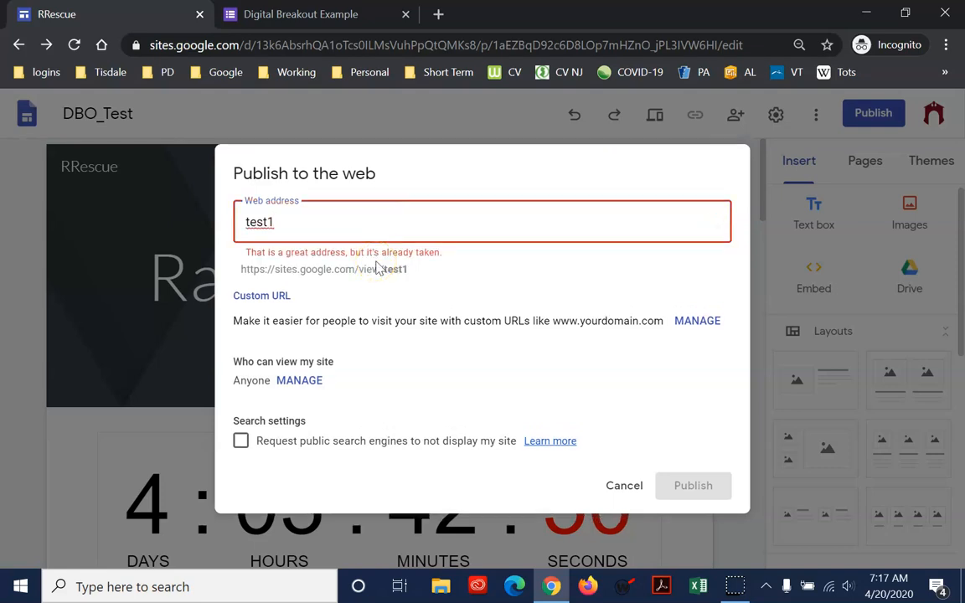
pyautogui.write('2')
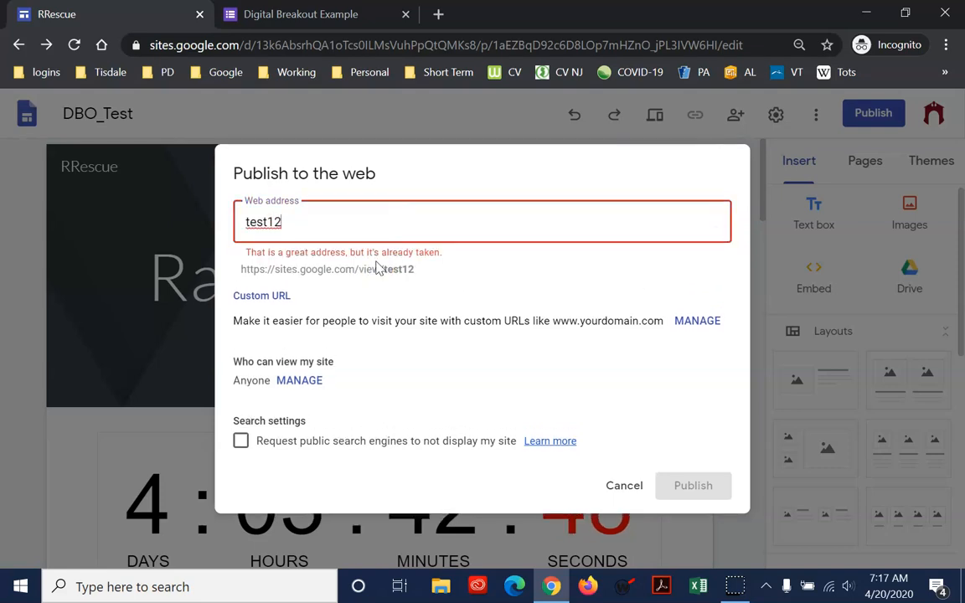
pyautogui.write('3')
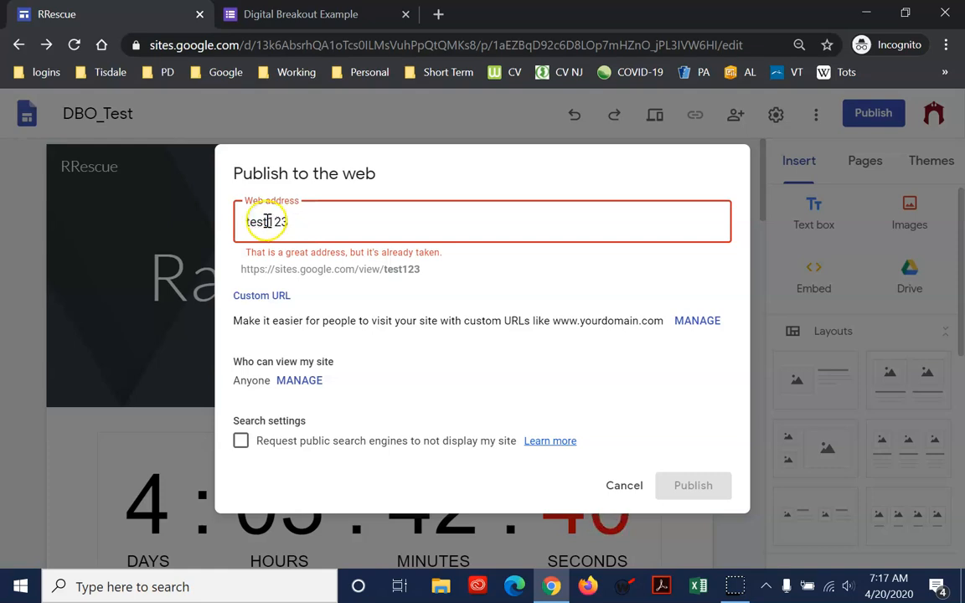
pyautogui.write('-')
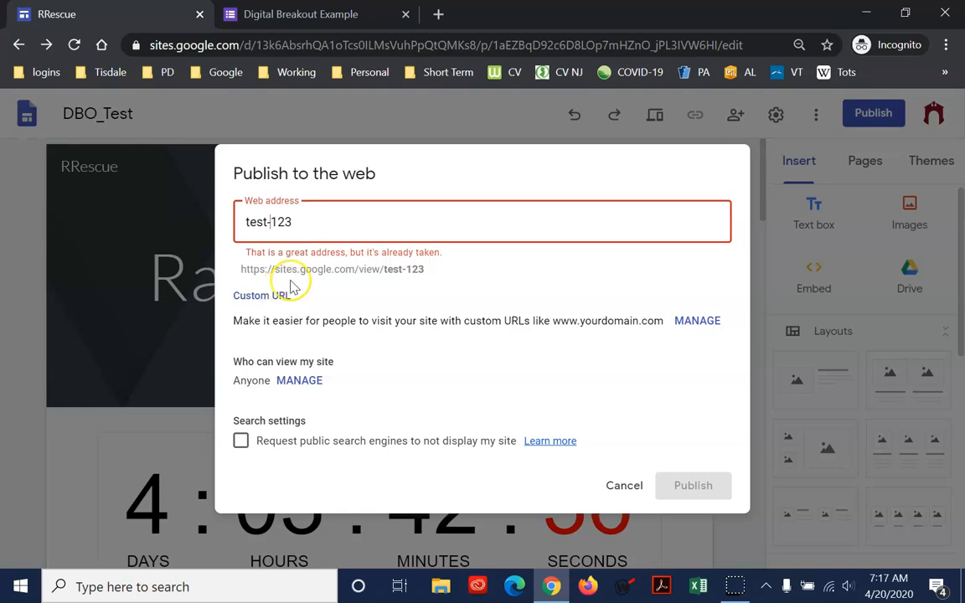
pyautogui.press('BackSpace')
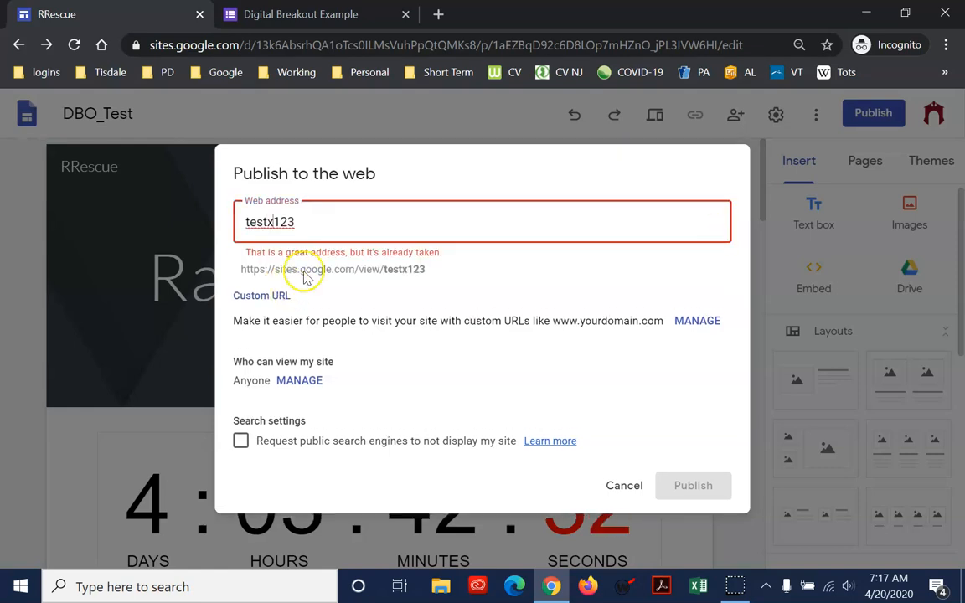
# Set the site's web address to rrescue and publish it without requesting that public search engines hide it
pyautogui.write('rrescue')
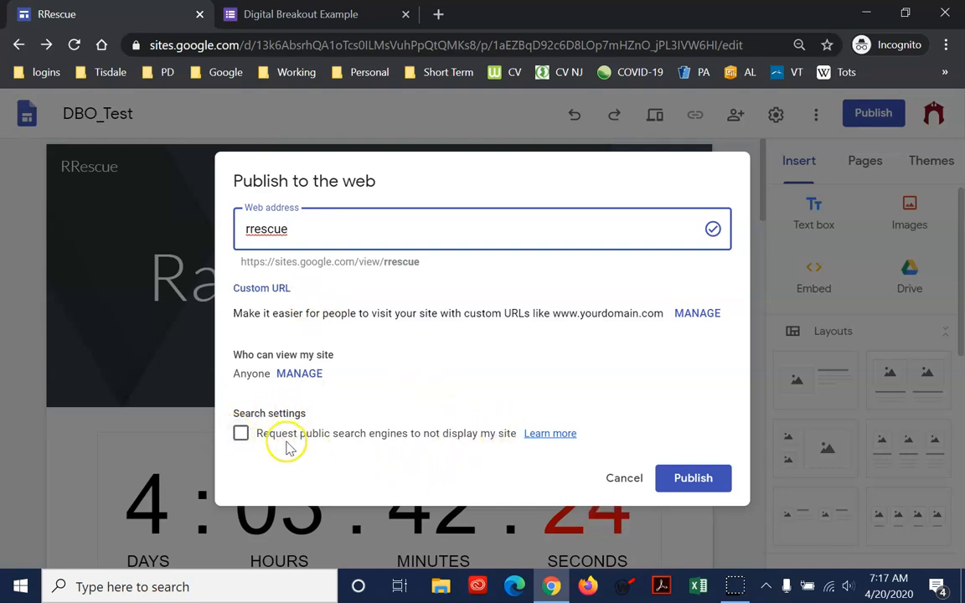
pyautogui.click(242, 434)
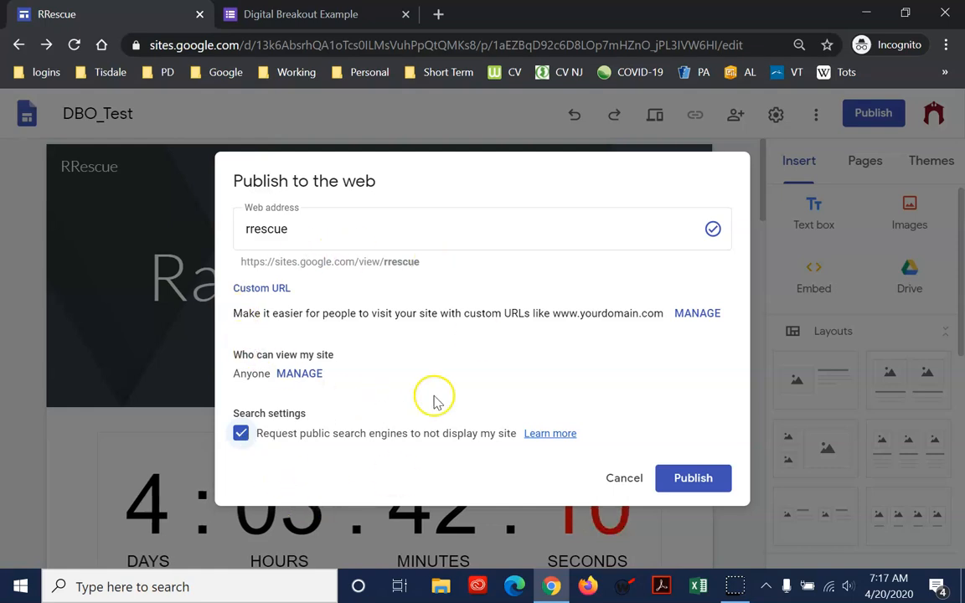
pyautogui.click(242, 435)
pyautogui.click(681, 482)
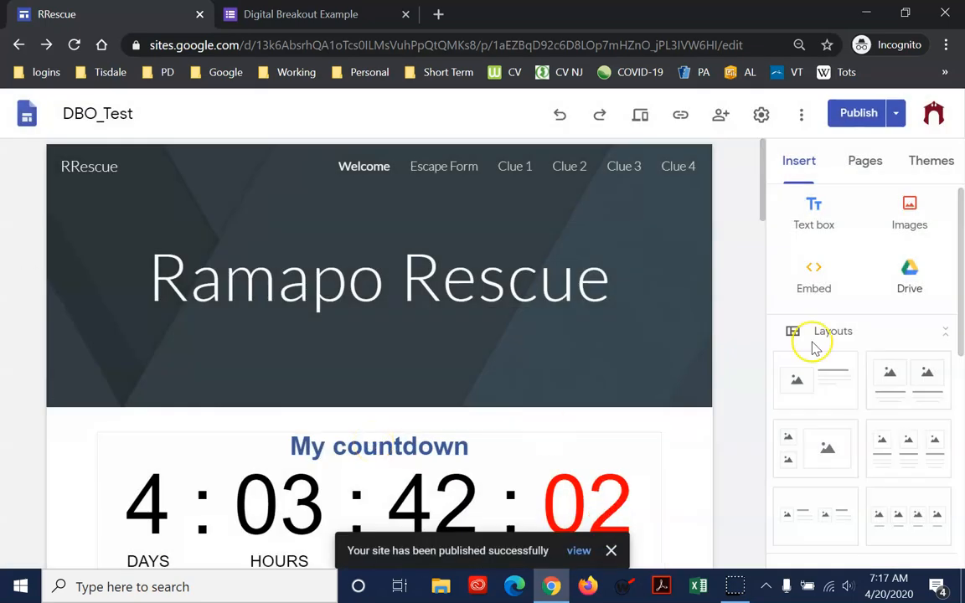
# View the published site and reload it at sites.google.com/view/rrescue/ without the page name in the address
pyautogui.click(896, 113)
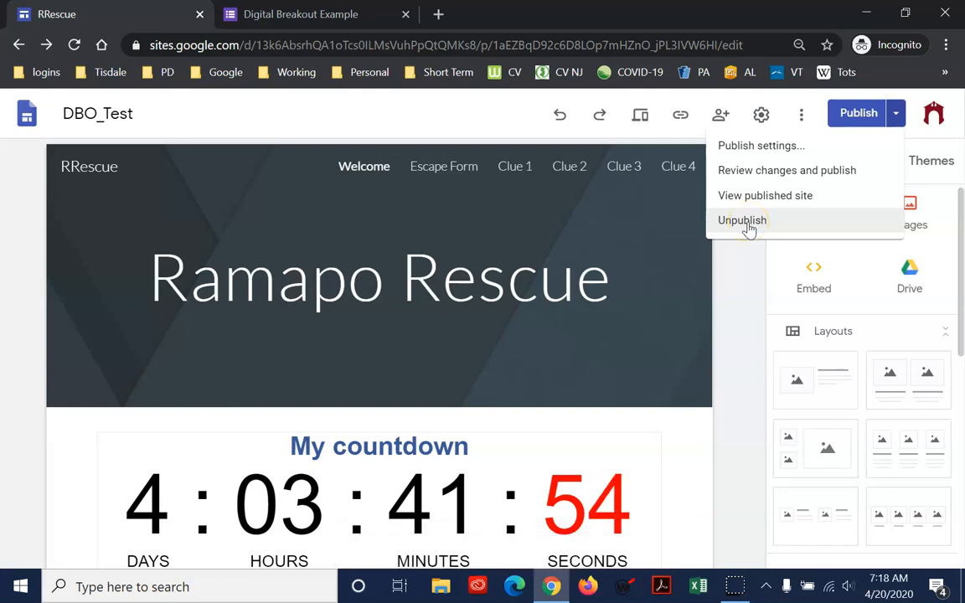
pyautogui.press('Escape')
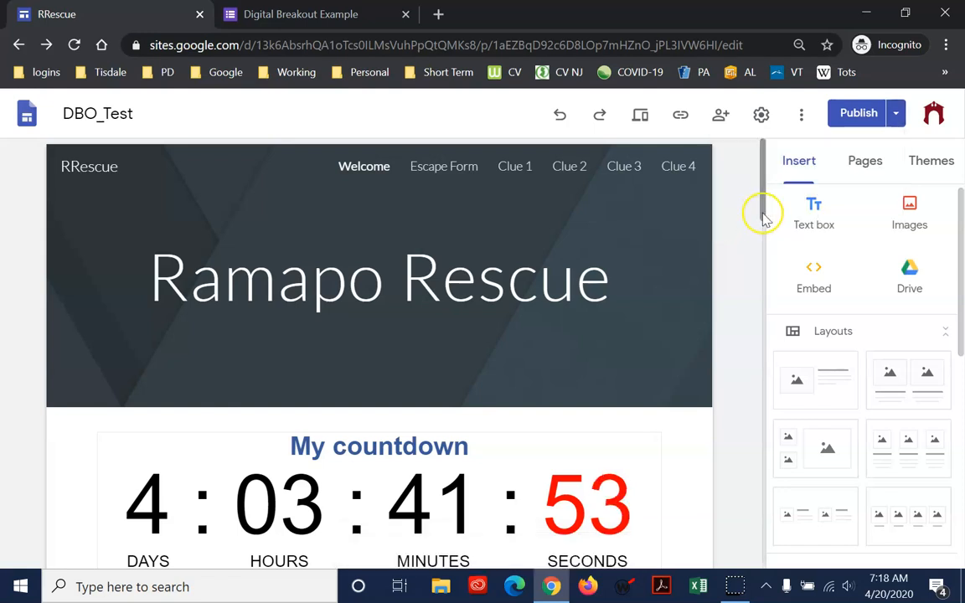
pyautogui.click(895, 113)
pyautogui.click(782, 201)
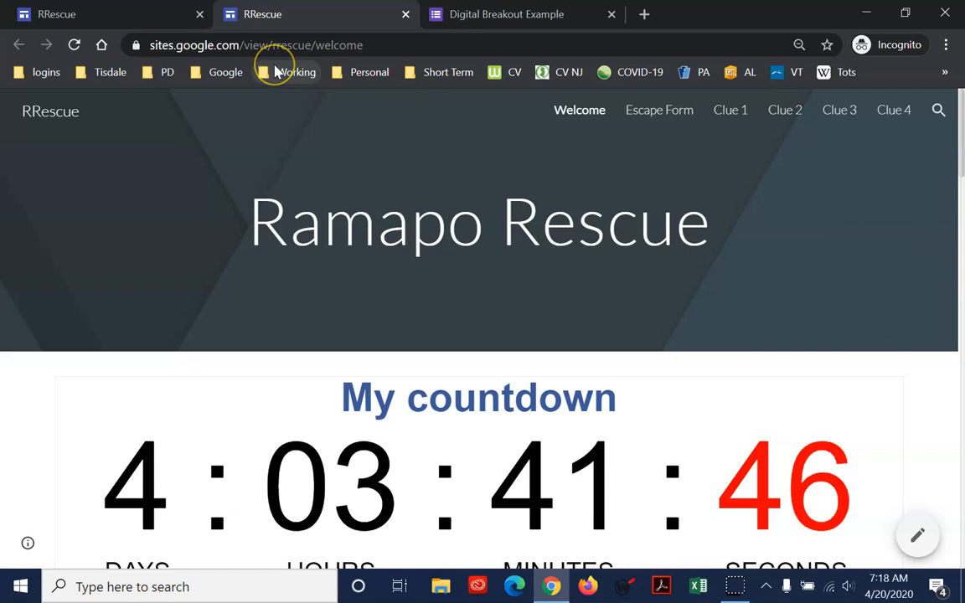
pyautogui.doubleClick(326, 46)
pyautogui.press('BackSpace')
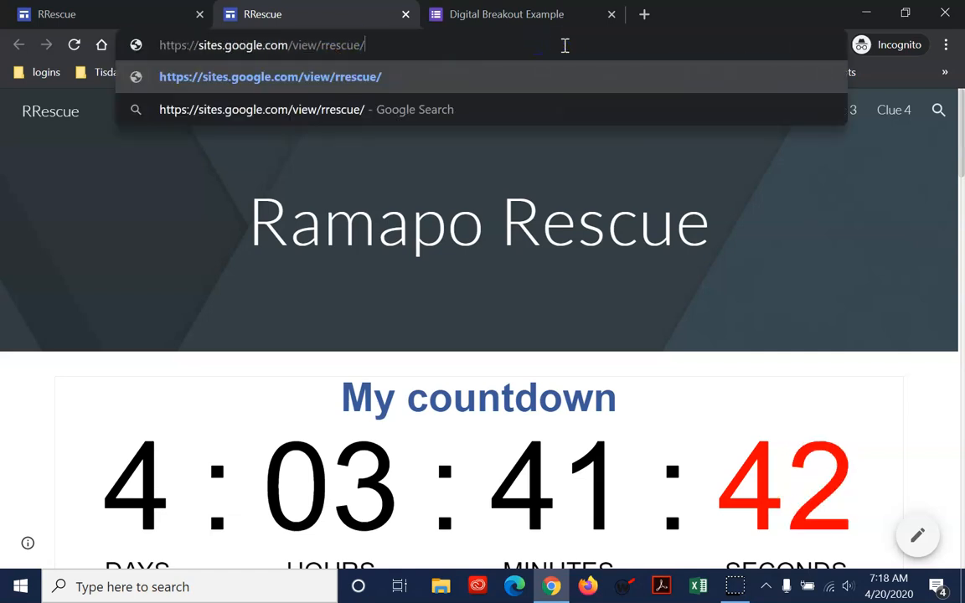
pyautogui.press('Return')
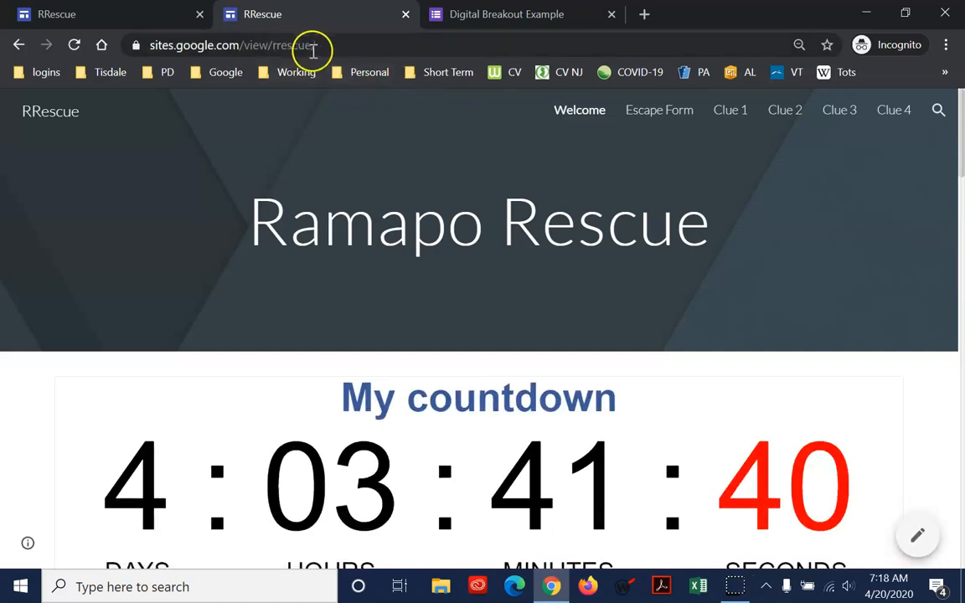
# Examine the site's base address, reopen the Welcome page to compare its address, and look over the published page content
pyautogui.click(160, 47)
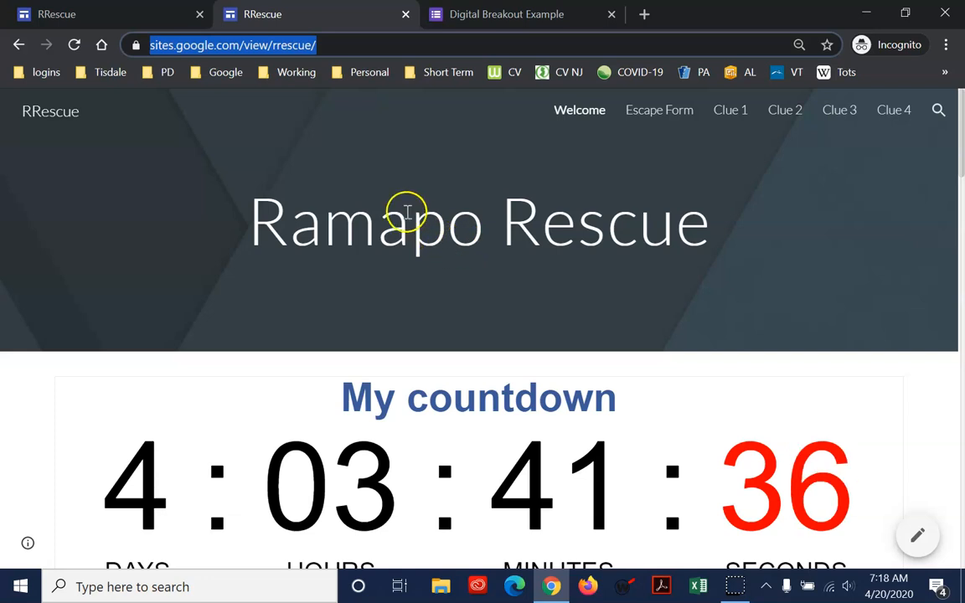
pyautogui.click(566, 116)
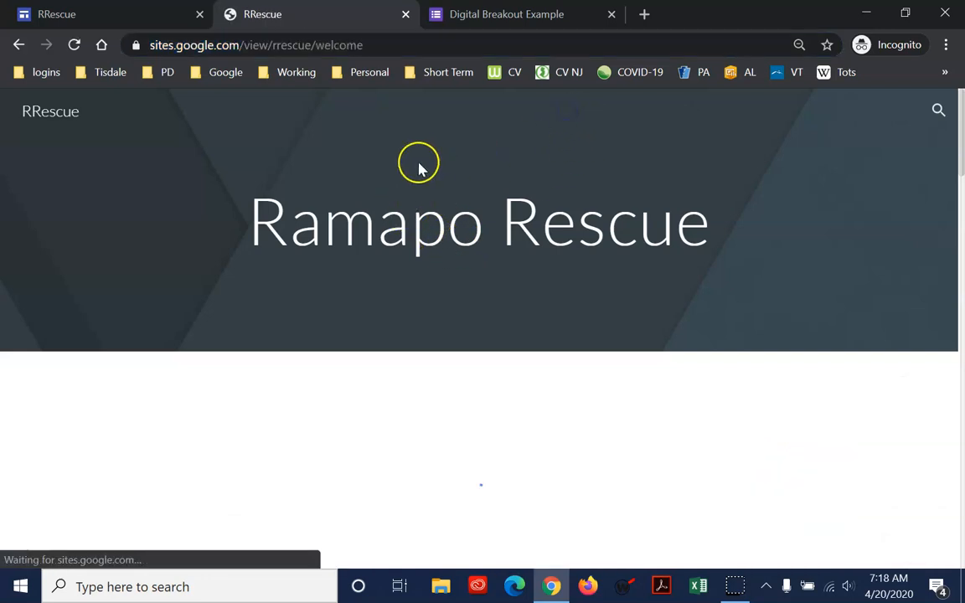
pyautogui.moveTo(317, 45); pyautogui.dragTo(334, 45)
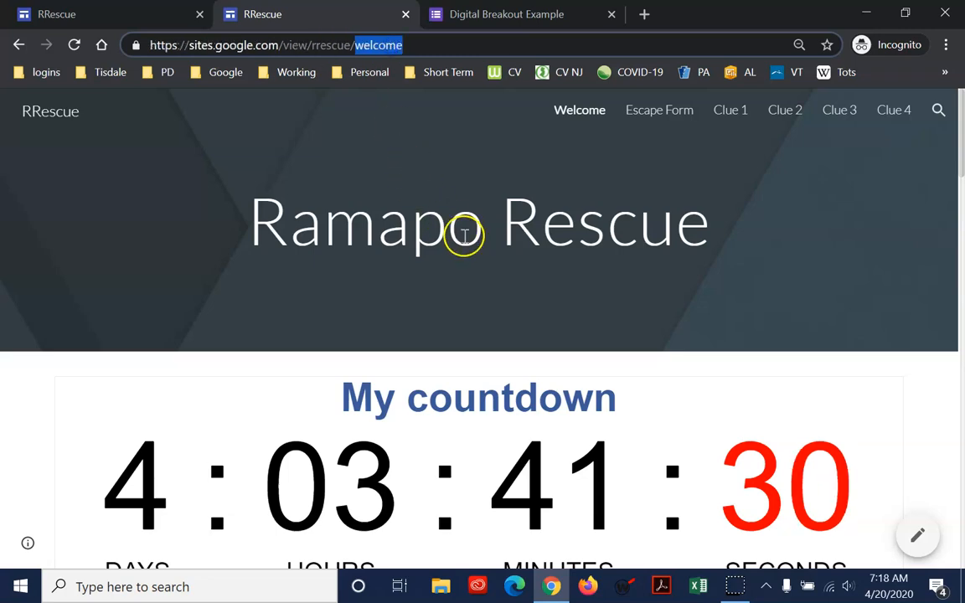
pyautogui.scroll(-2, 465, 245)
pyautogui.scroll(-15, 467, 246)
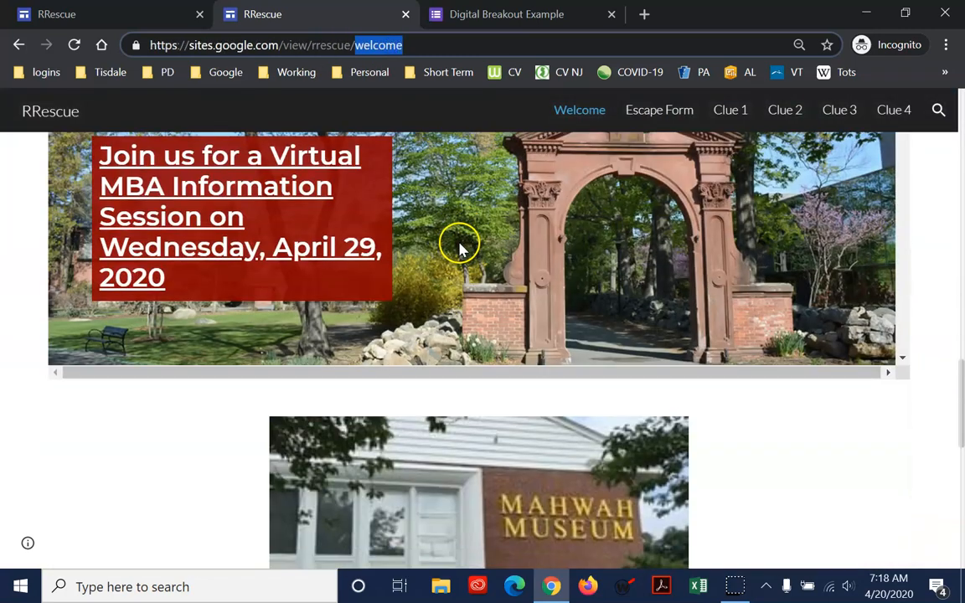
pyautogui.scroll(5, 458, 240)
pyautogui.scroll(20, 458, 240)
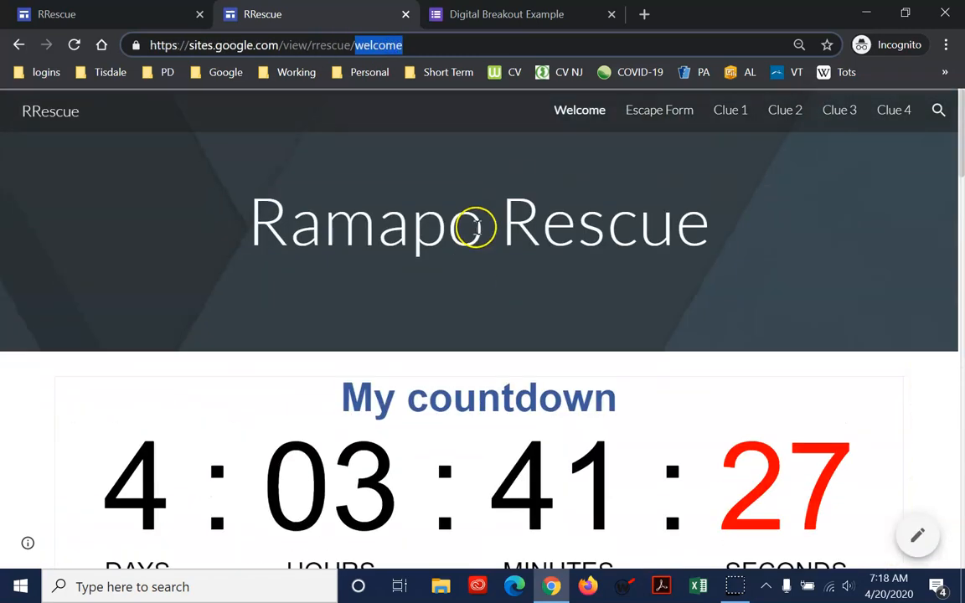
# Look through the published Escape Form, Clue 1 and Clue 2 pages, return to Welcome and select its full address
pyautogui.click(652, 117)
pyautogui.click(725, 115)
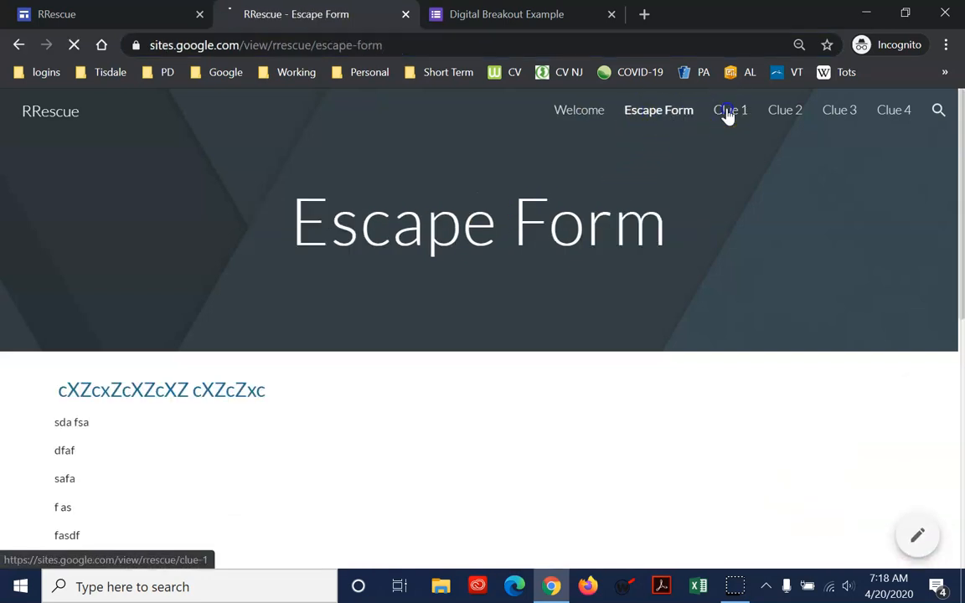
pyautogui.click(800, 113)
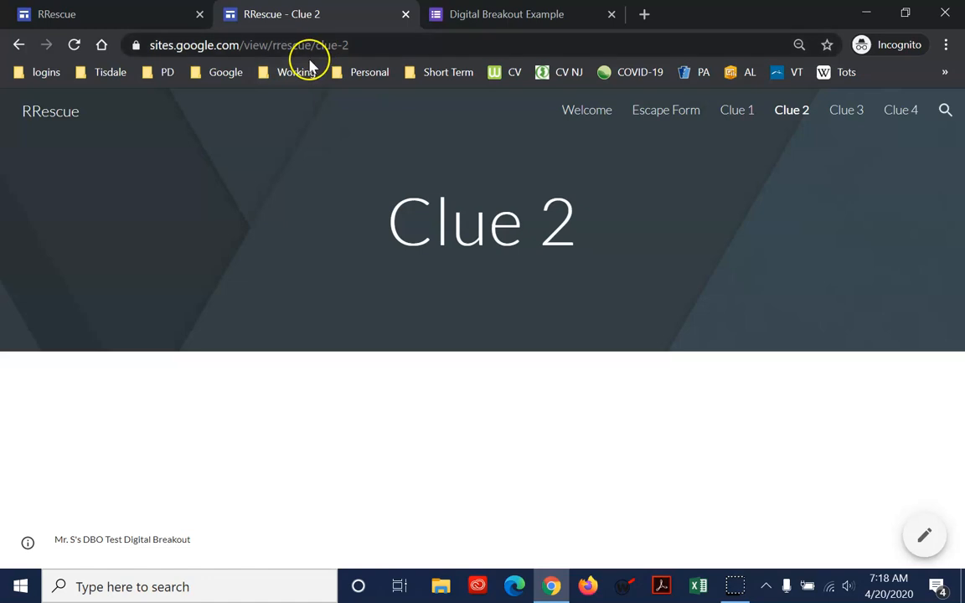
pyautogui.click(579, 116)
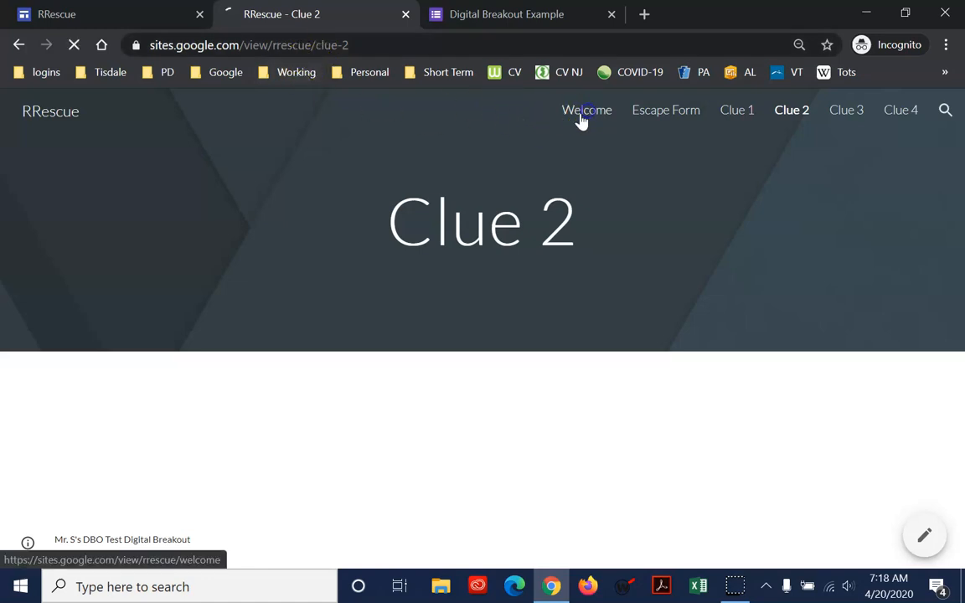
pyautogui.click(344, 42)
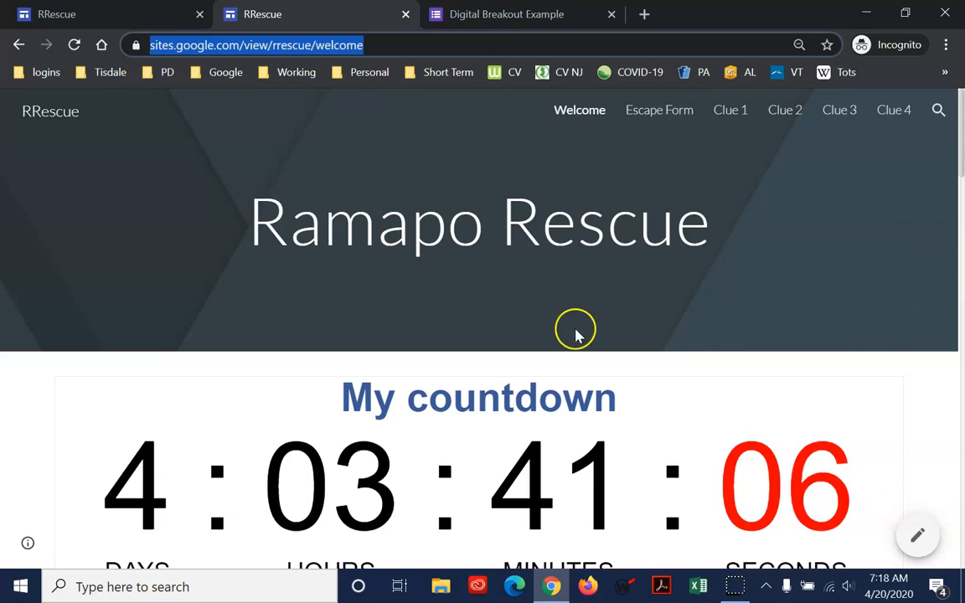
# Open the editor from the published Welcome page, compare it with the editor already open, and close the older editor tab
pyautogui.click(918, 543)
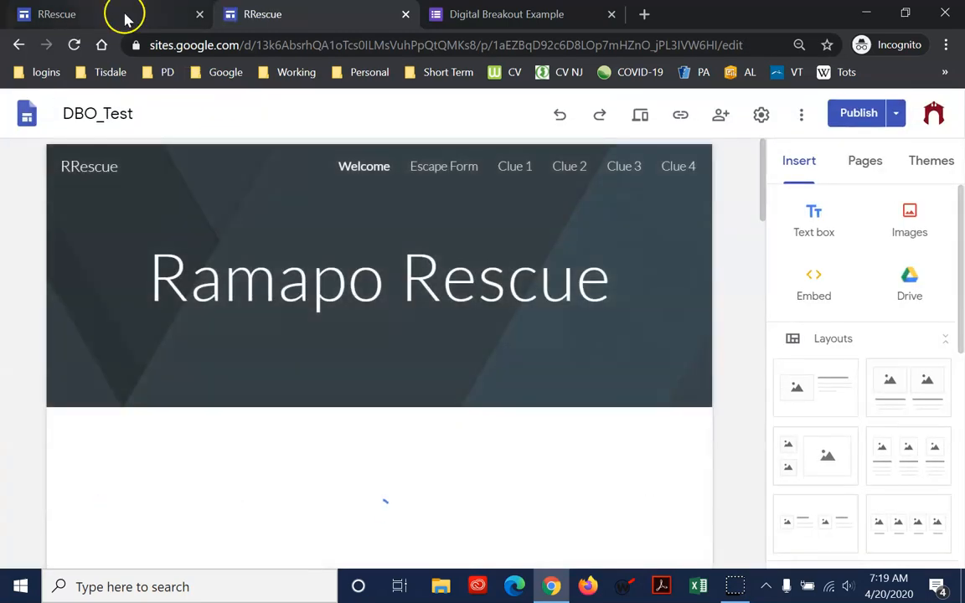
pyautogui.click(125, 15)
pyautogui.click(243, 13)
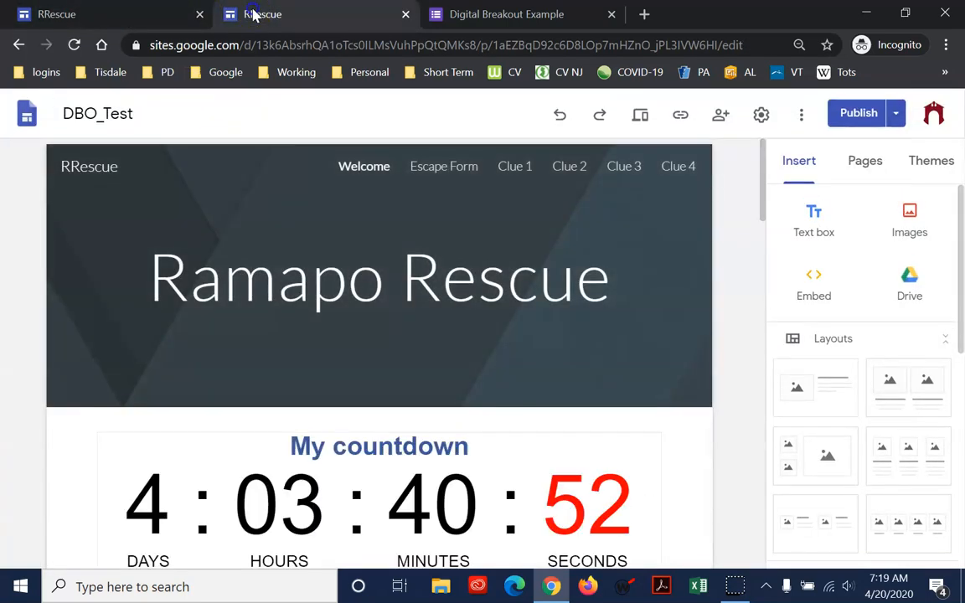
pyautogui.click(135, 12)
pyautogui.click(316, 8)
pyautogui.click(140, 8)
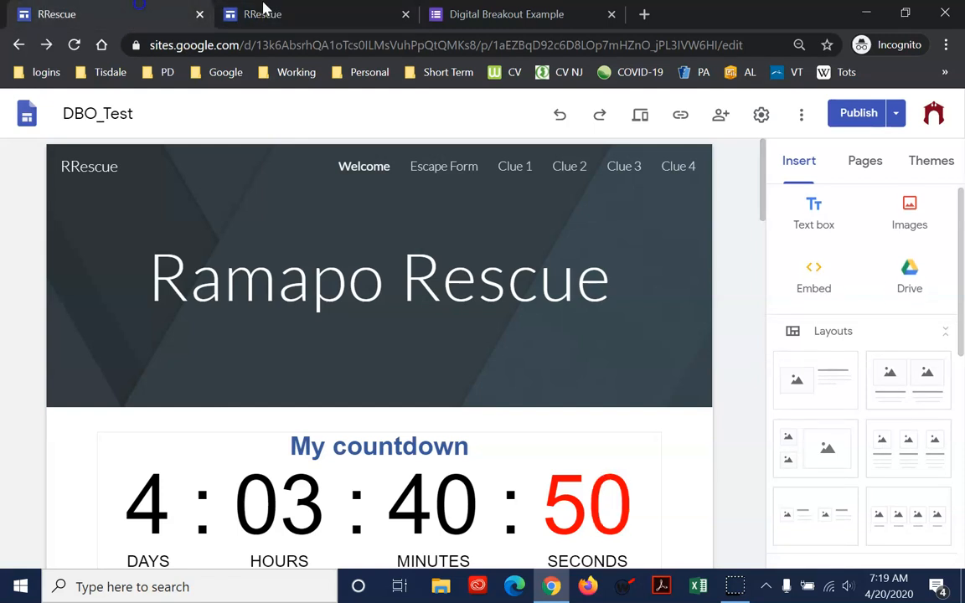
pyautogui.click(321, 10)
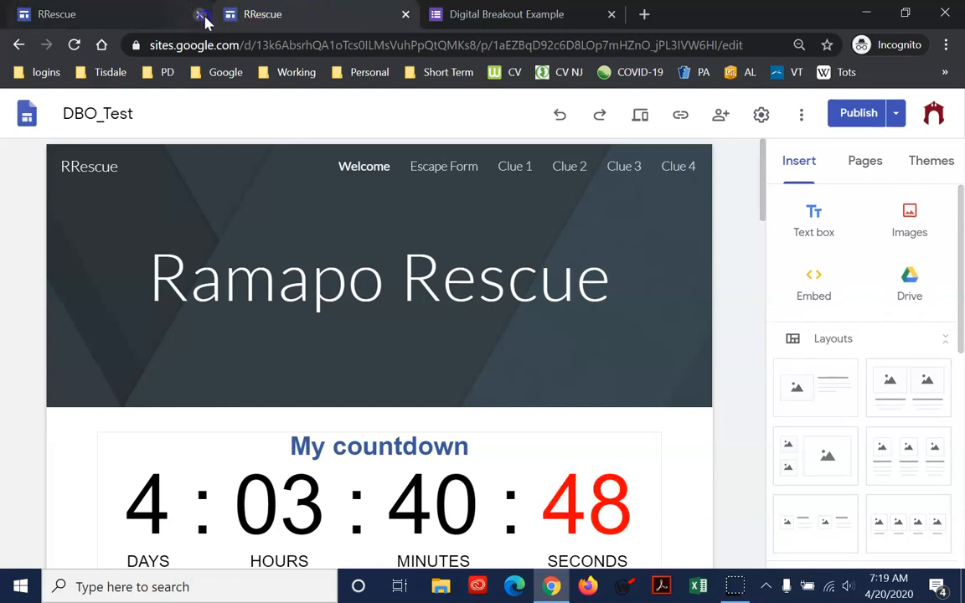
pyautogui.click(201, 15)
# Split the Welcome page title "Ramapo Rescue" onto two lines and remove the space after "Ramapo"
pyautogui.click(597, 293)
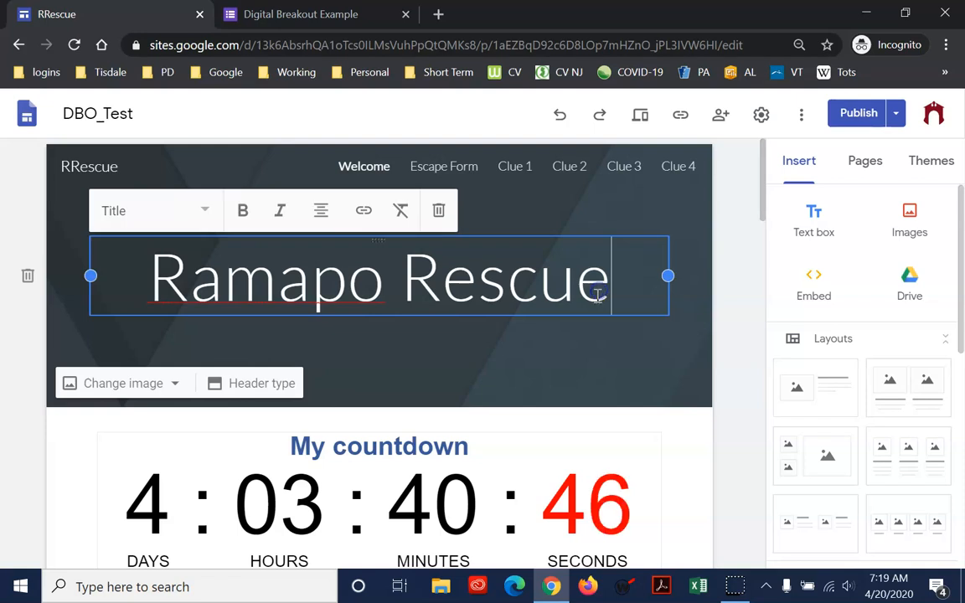
pyautogui.click(392, 276)
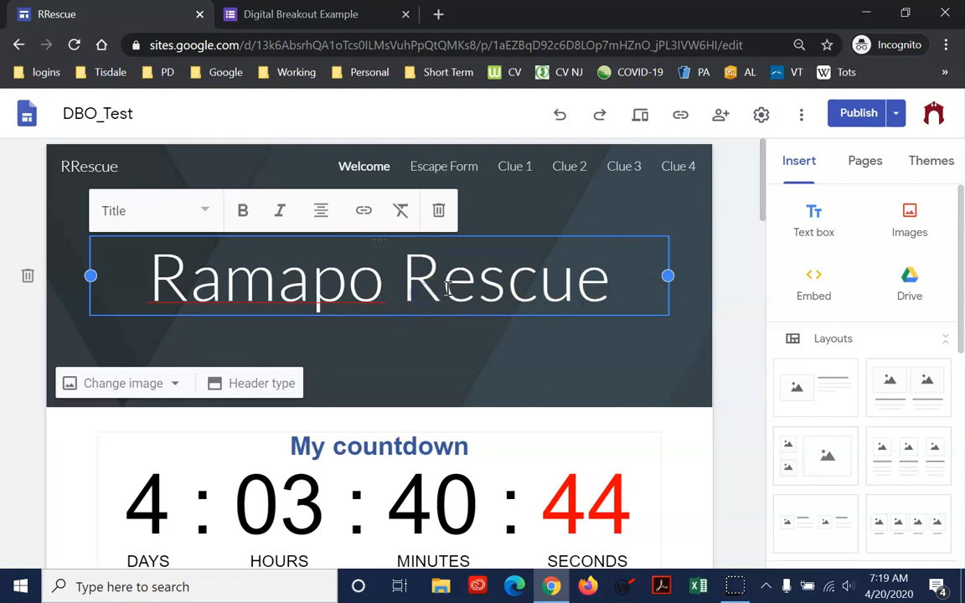
pyautogui.press('Return')
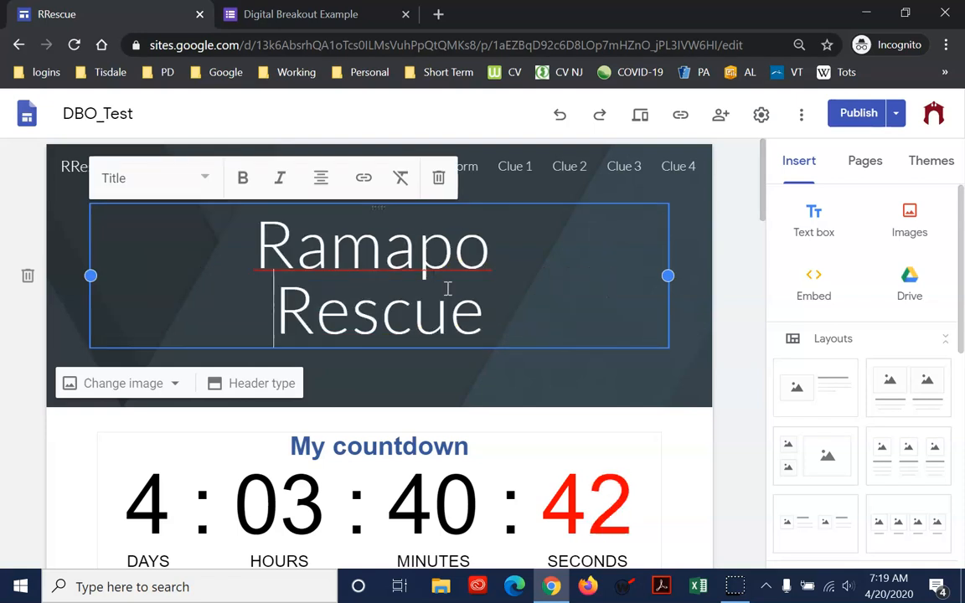
pyautogui.press('BackSpace')
pyautogui.press('Return')
pyautogui.click(507, 266)
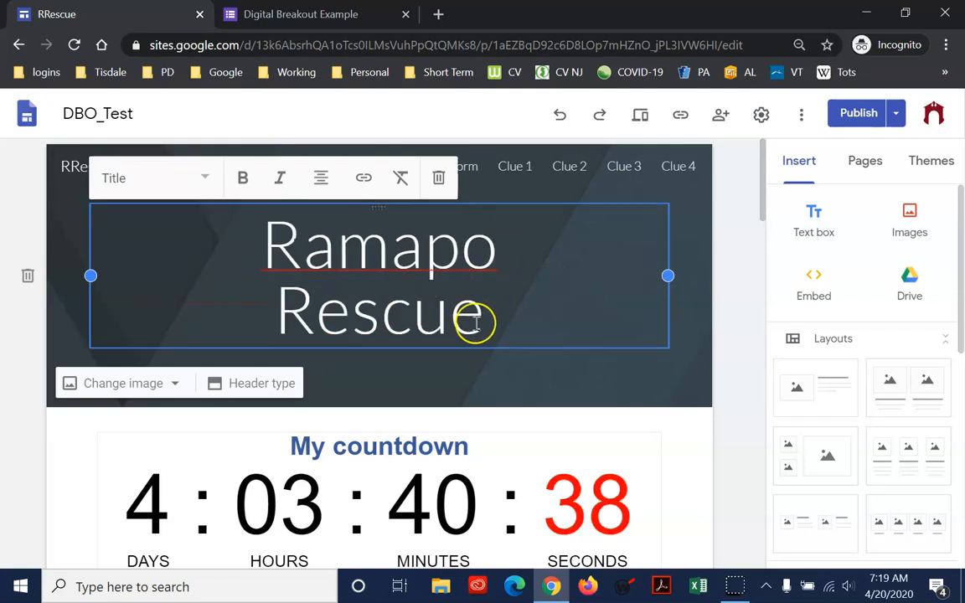
pyautogui.click(471, 387)
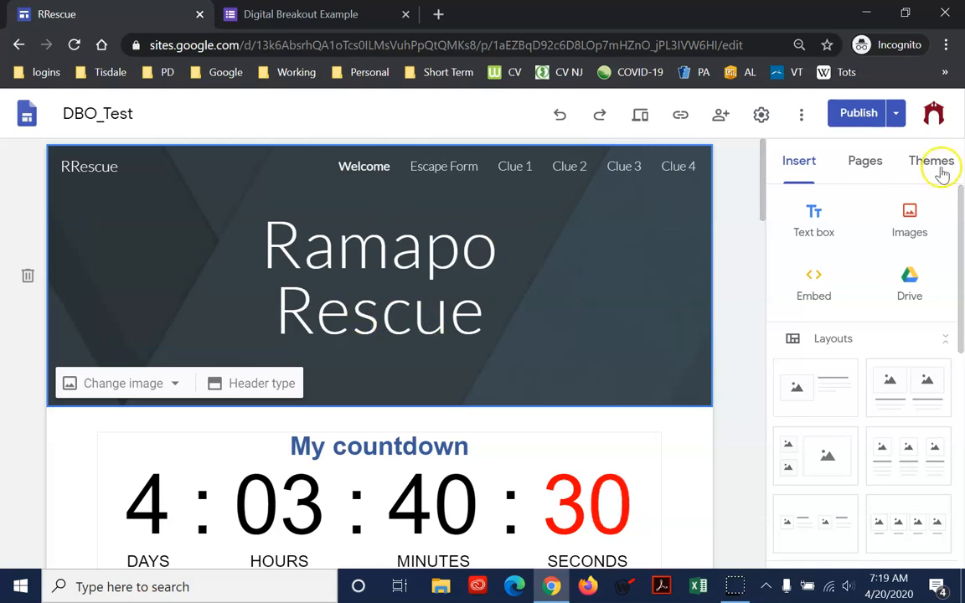
# Review and publish the Welcome page's title change, and rejoin "Ramapo Rescue" on one line in the editor
pyautogui.click(858, 116)
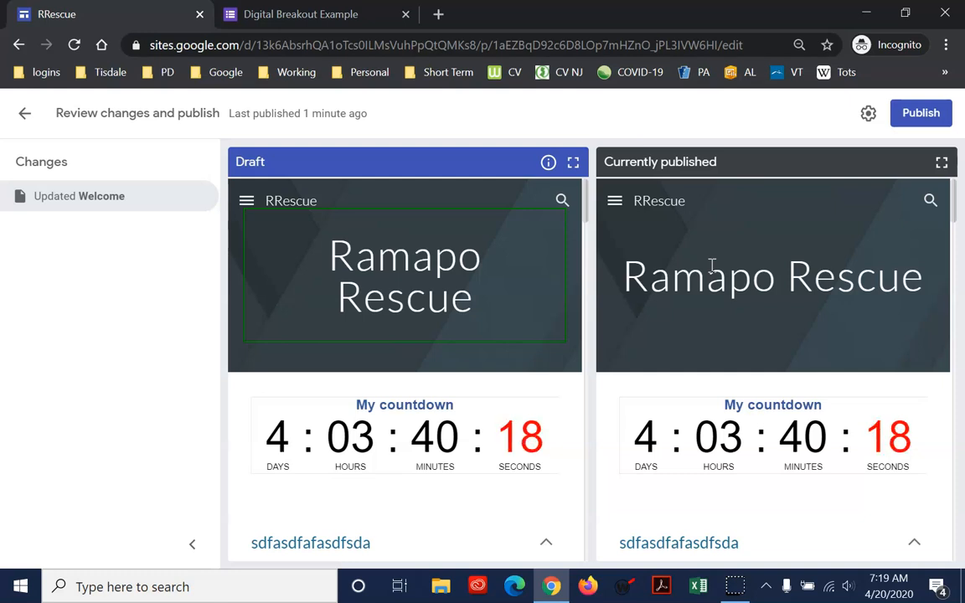
pyautogui.click(925, 112)
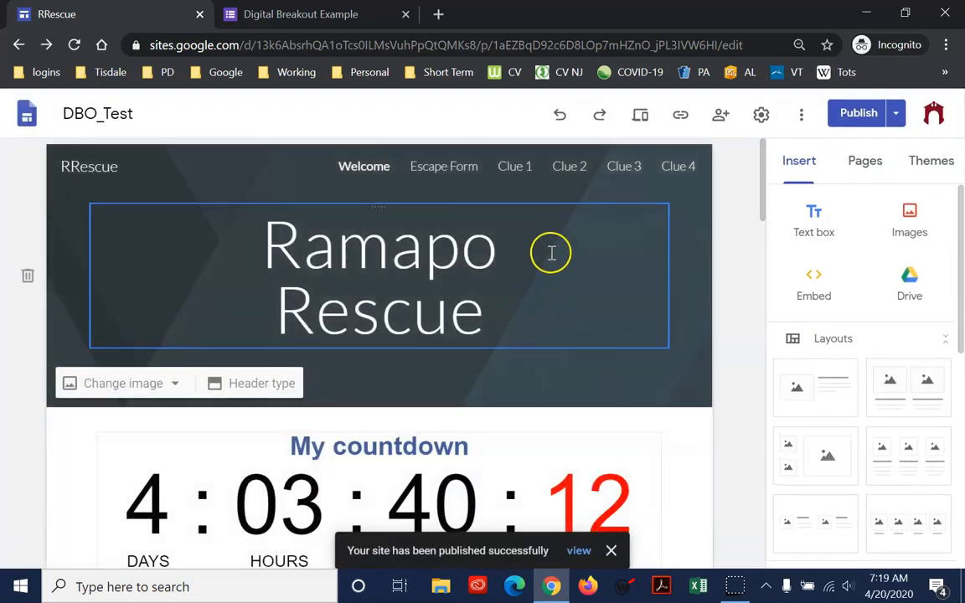
pyautogui.click(549, 258)
pyautogui.press('Delete')
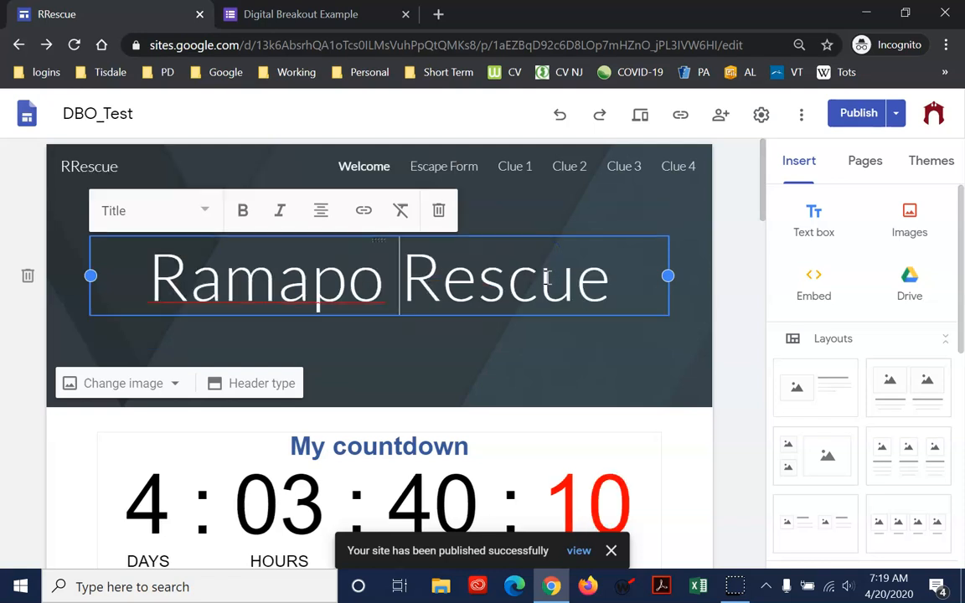
# Add a trailing space to the Clue 1 page title and append "x" to the Clue 3 page title
pyautogui.click(519, 167)
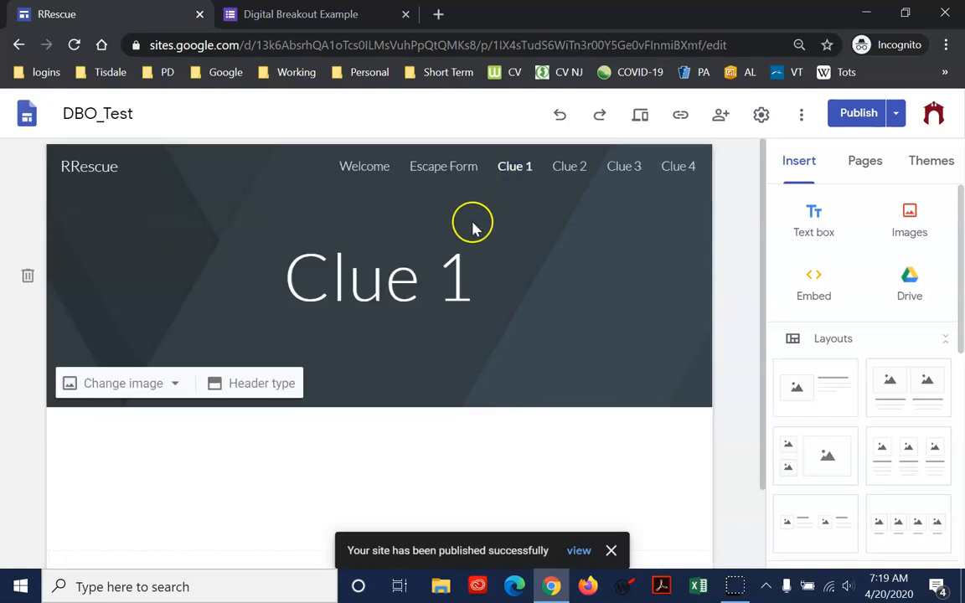
pyautogui.click(501, 277)
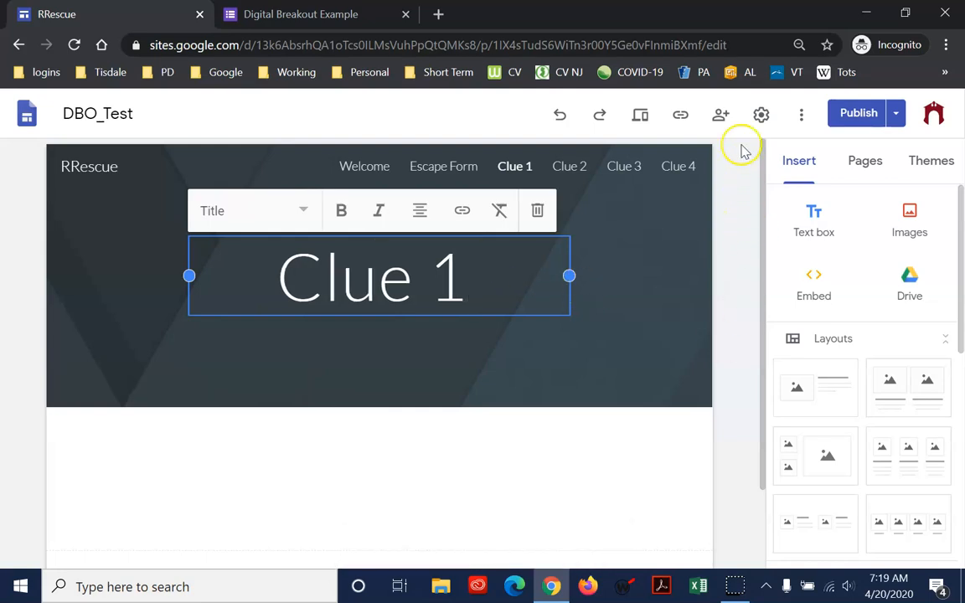
pyautogui.click(633, 170)
pyautogui.click(549, 285)
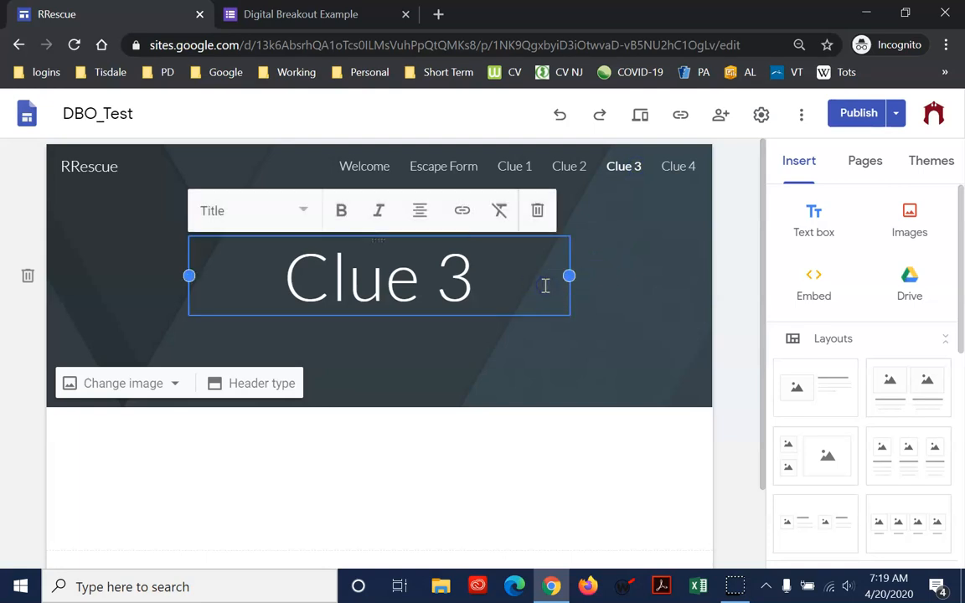
pyautogui.write('x')
pyautogui.click(558, 519)
# Review the pending changes to the Clue 1, Clue 3 and Welcome pages and publish them
pyautogui.click(849, 113)
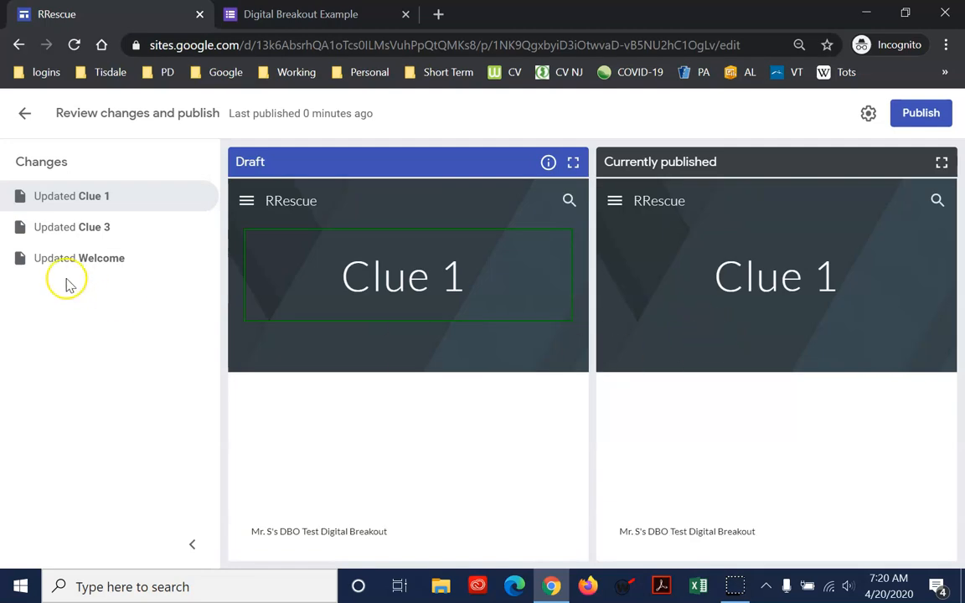
pyautogui.click(82, 233)
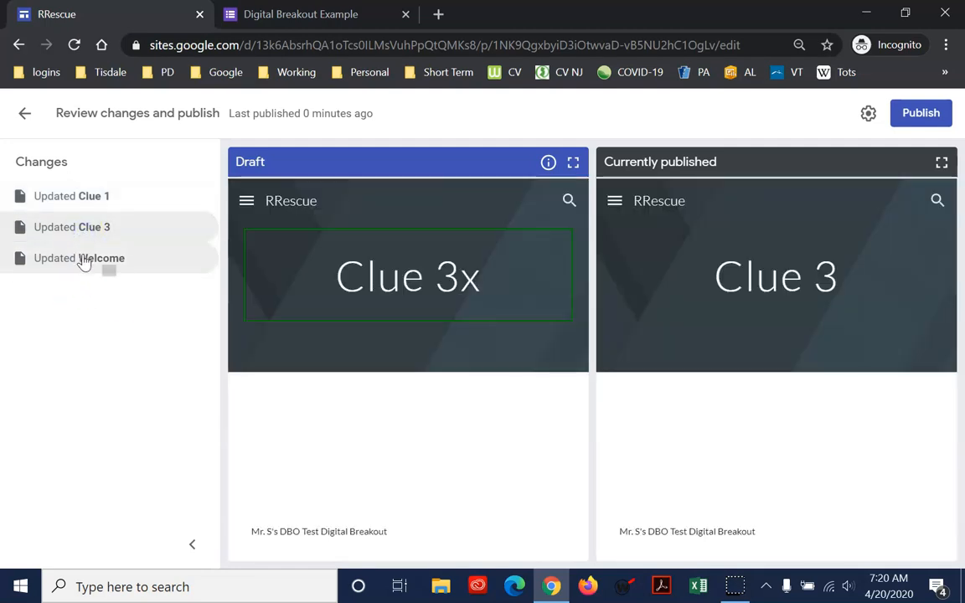
pyautogui.click(82, 259)
pyautogui.click(92, 235)
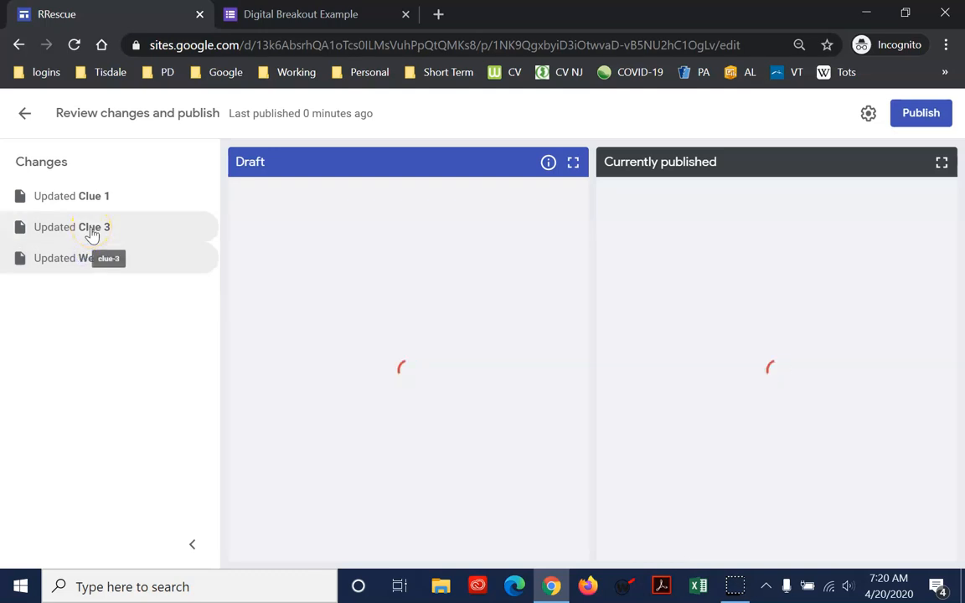
pyautogui.click(101, 198)
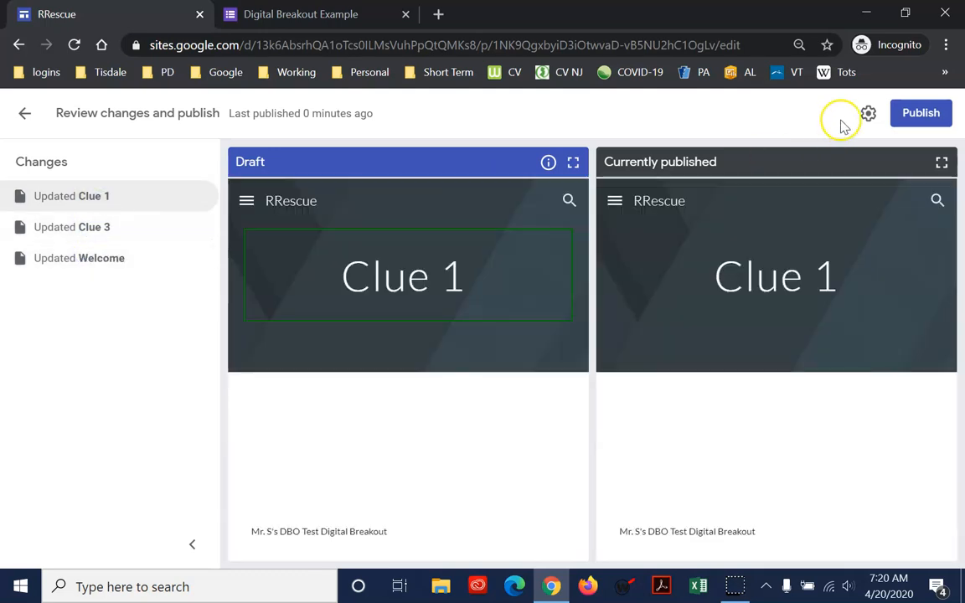
pyautogui.click(923, 110)
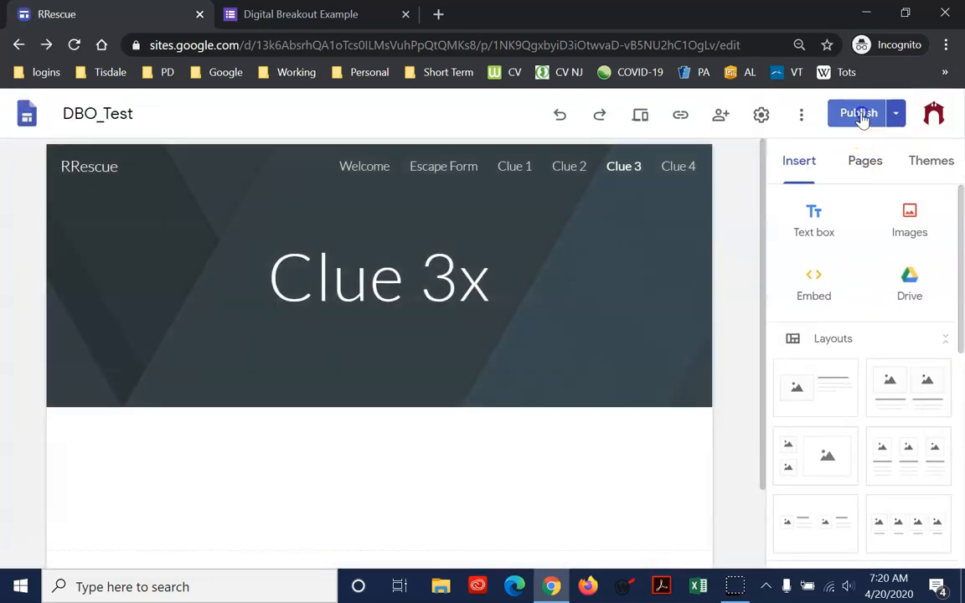
# Check the site for unpublished changes, return to the editor and remove the "x" from the Clue 3 page title
pyautogui.click(859, 115)
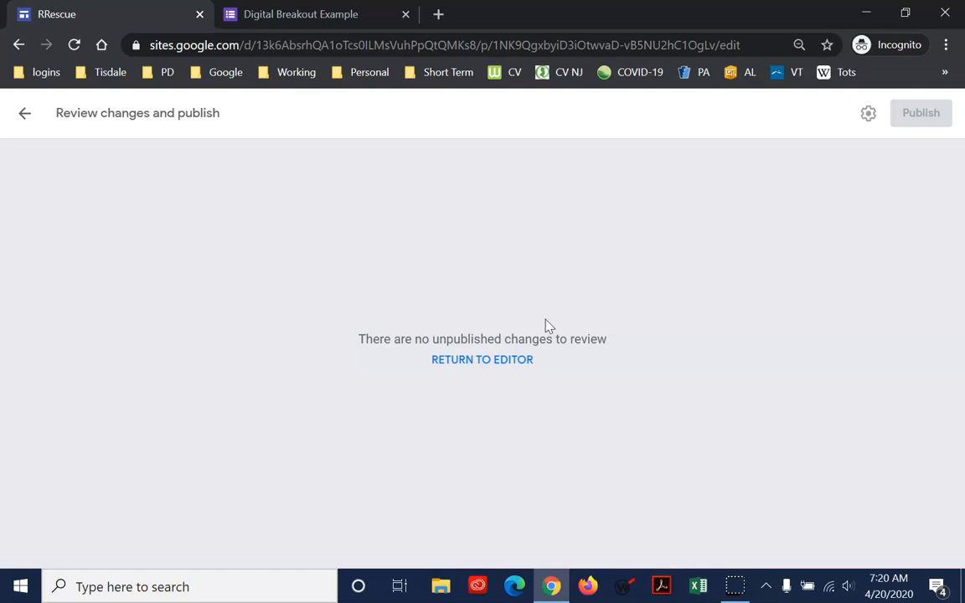
pyautogui.click(24, 114)
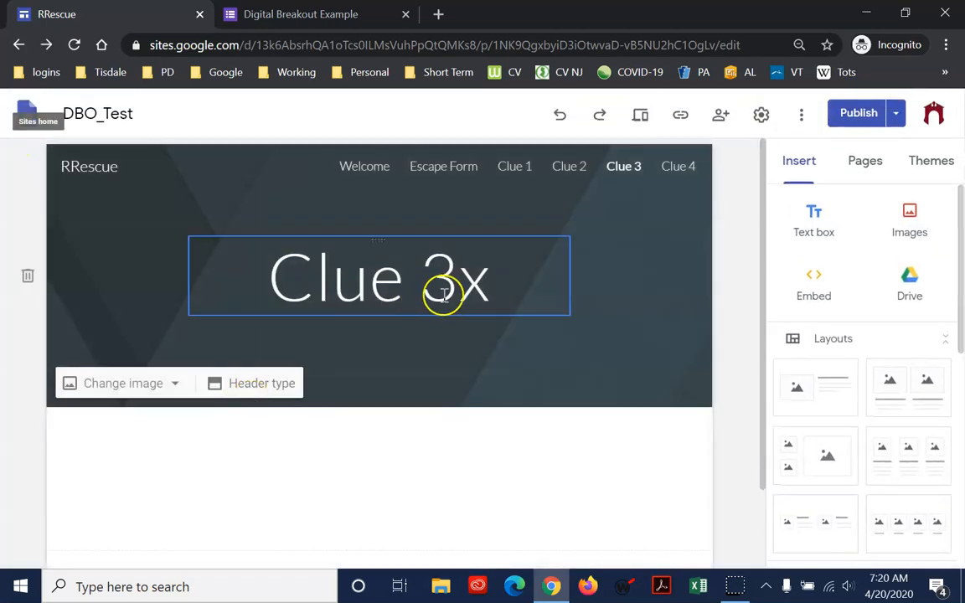
pyautogui.click(443, 293)
pyautogui.press('BackSpace')
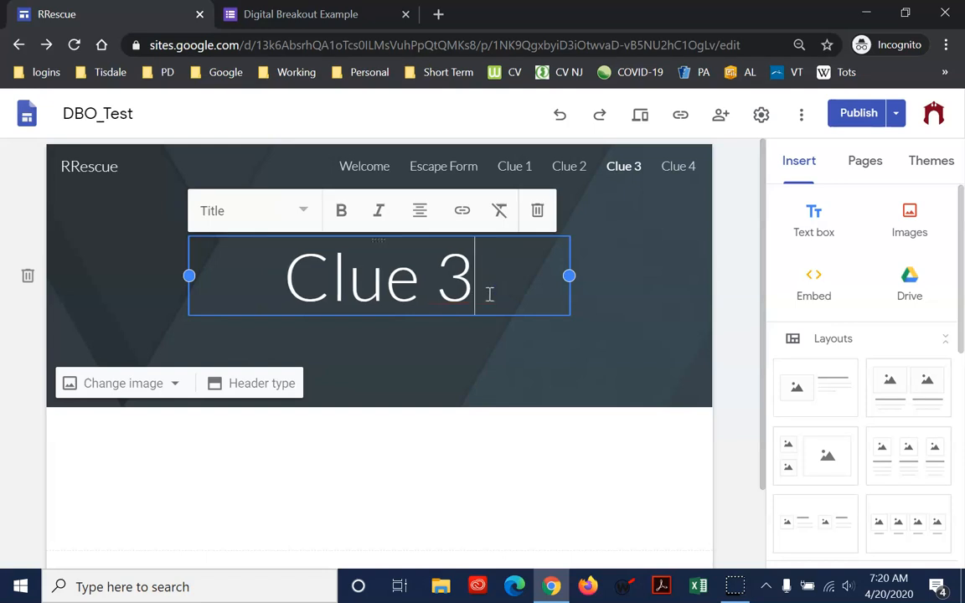
# Check the titles of the Clue 2 and Clue 1 pages and return to the Welcome page
pyautogui.click(581, 173)
pyautogui.click(513, 252)
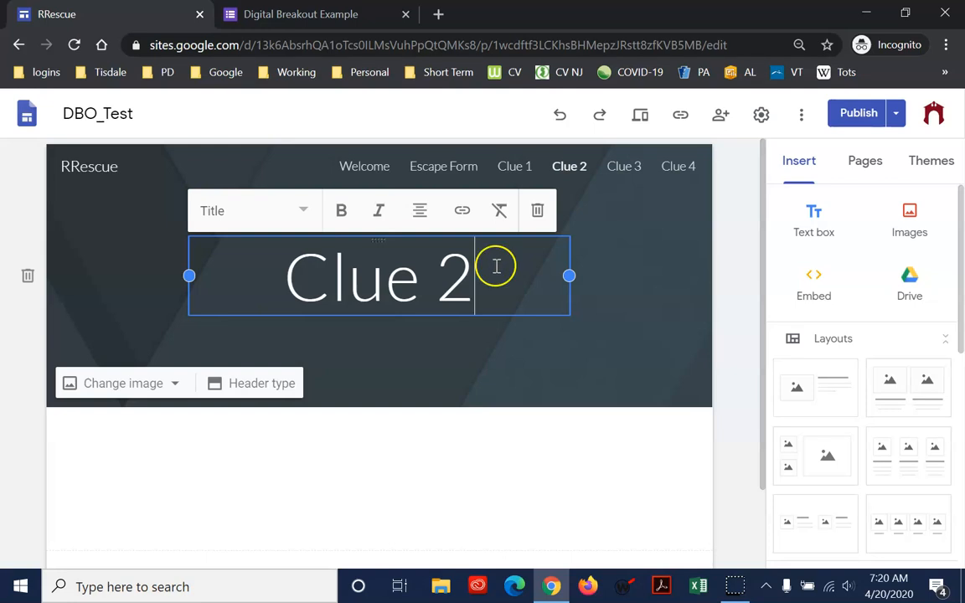
pyautogui.click(512, 170)
pyautogui.click(533, 287)
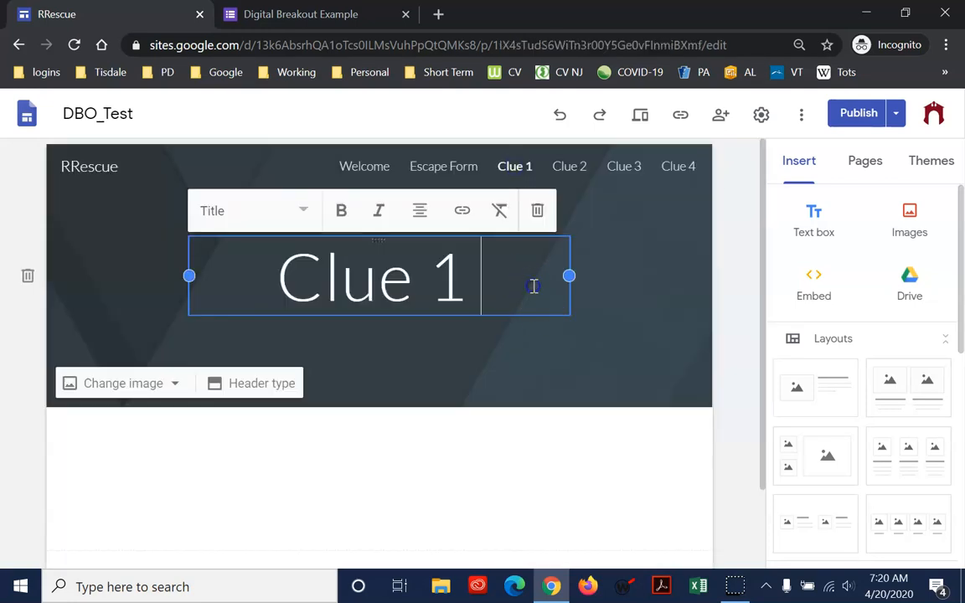
pyautogui.click(379, 163)
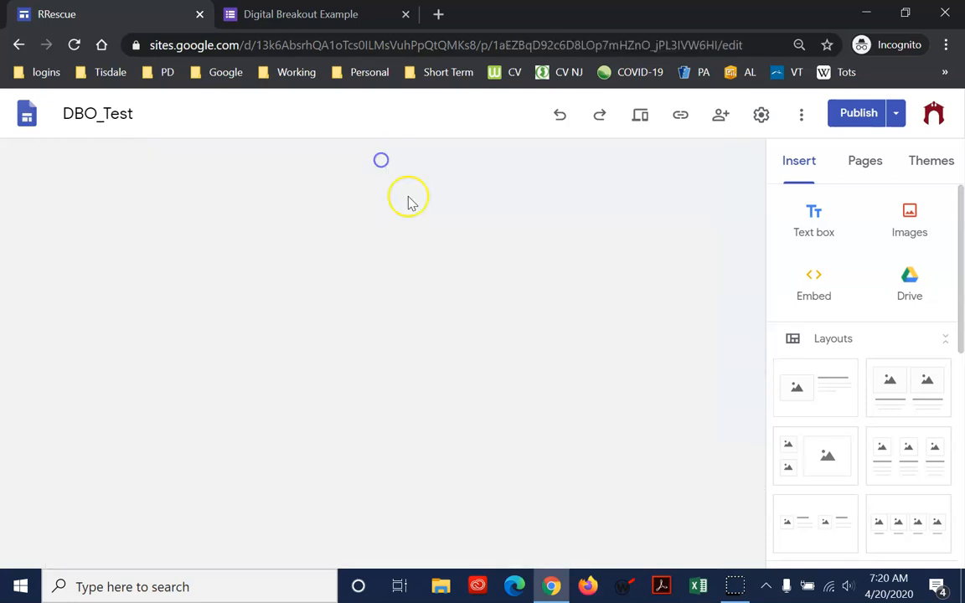